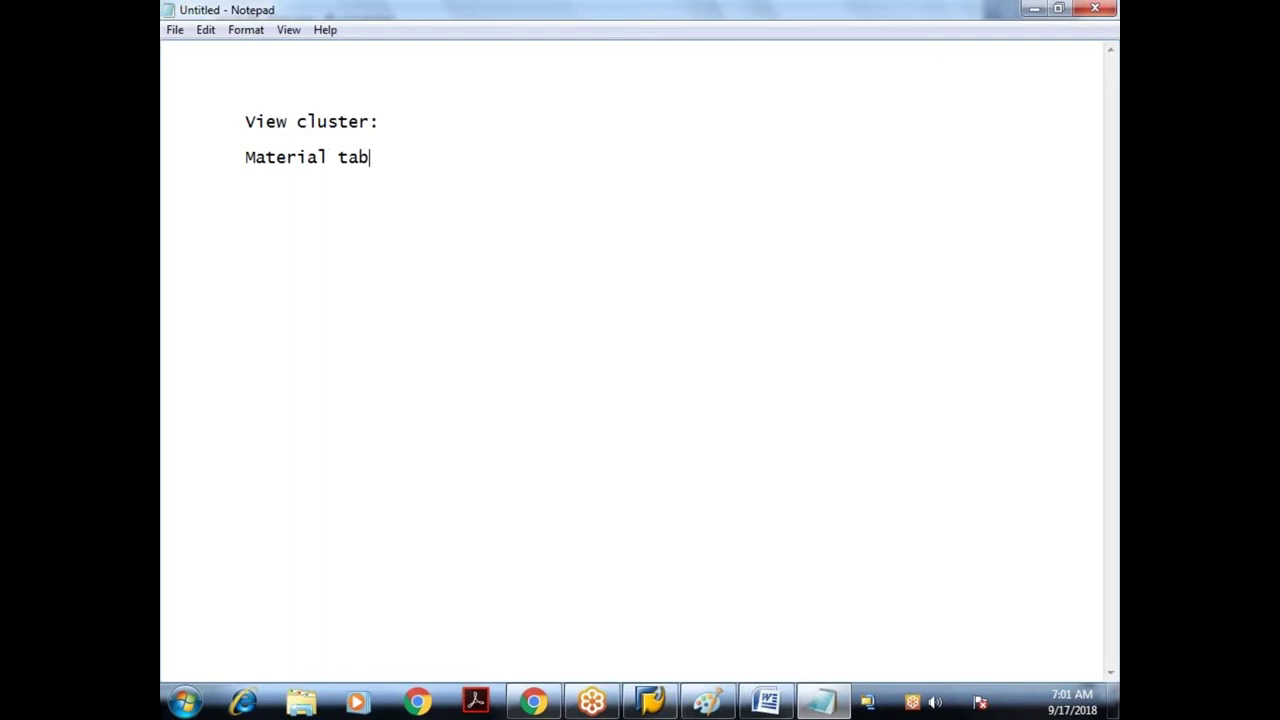
Complete the material tables line in the note with MARA, MAKT, MARC and MARD
{"action": "type", "text": ": MARA, MAK"}
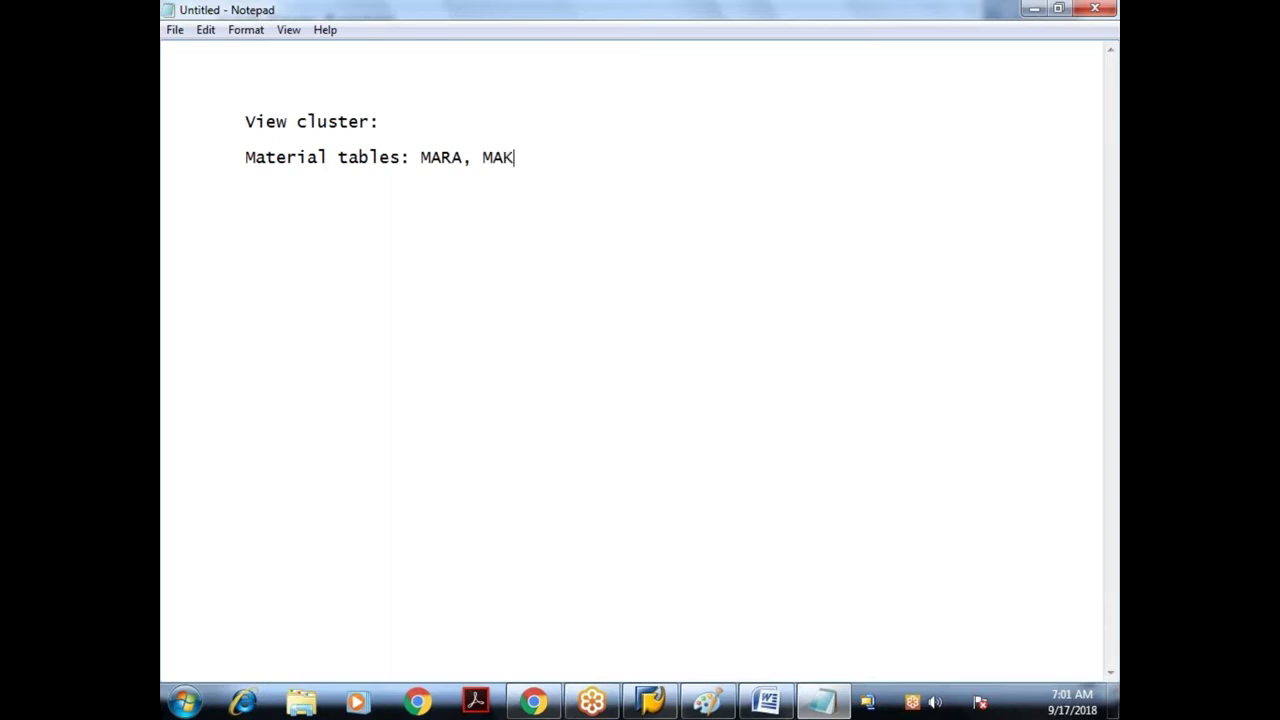
{"action": "type", "text": "T,MARC, MARD"}
{"action": "key", "text": "Return"}
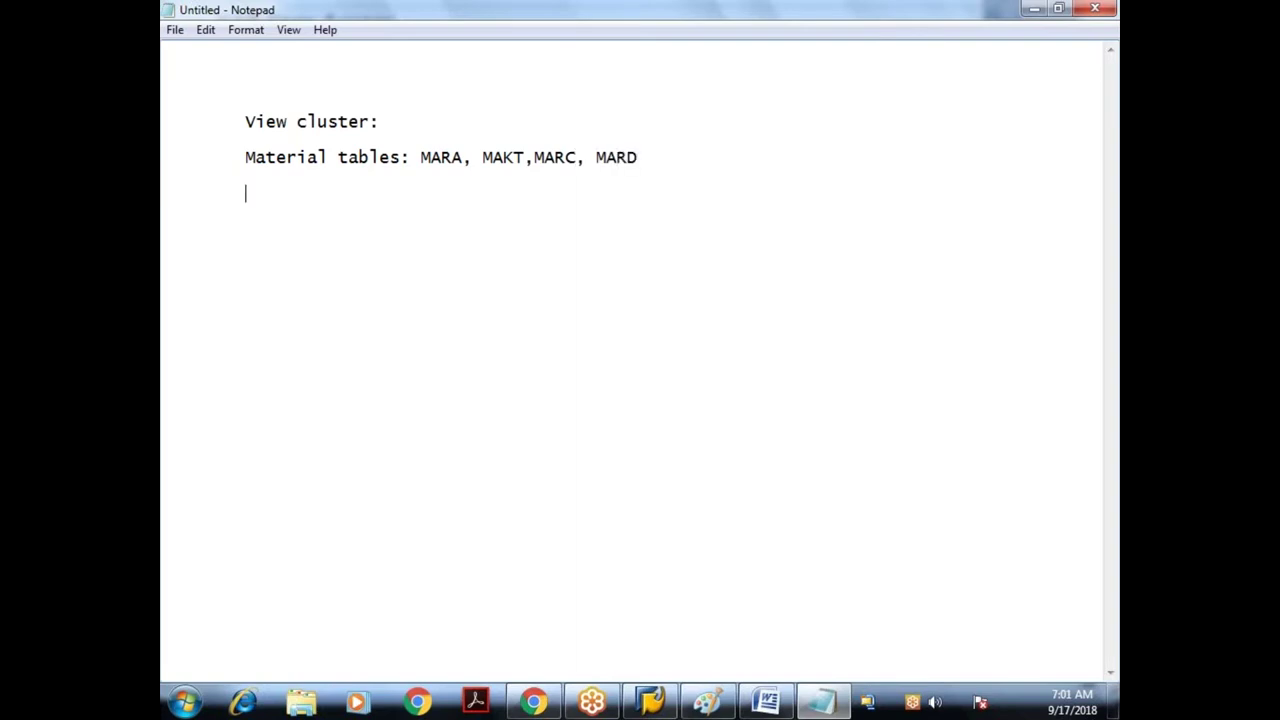
{"action": "left_click_drag", "start_coordinate": [421, 160], "coordinate": [460, 160]}
{"action": "left_click", "coordinate": [421, 158]}
{"action": "left_click", "coordinate": [483, 160]}
{"action": "left_click_drag", "start_coordinate": [483, 160], "coordinate": [524, 160]}
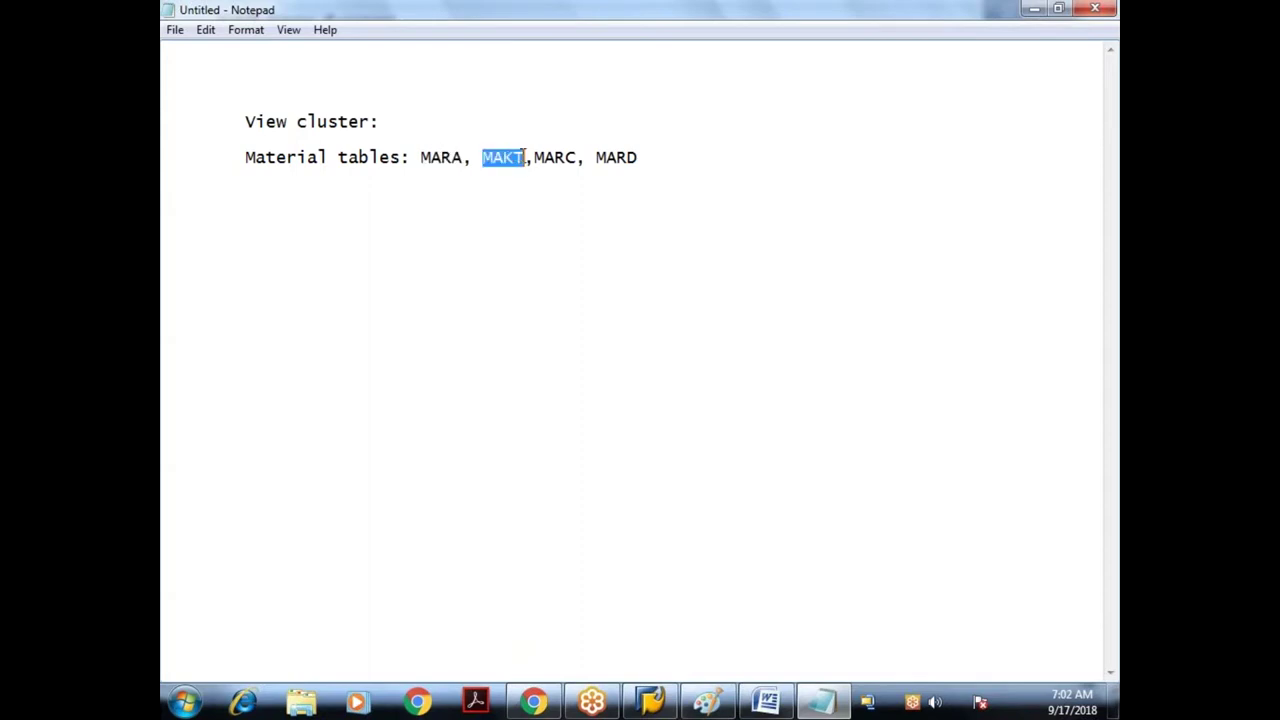
Switch to SAP and start transaction SE11 to open the ABAP Dictionary
{"action": "left_click", "coordinate": [651, 702]}
{"action": "type", "text": "se11"}
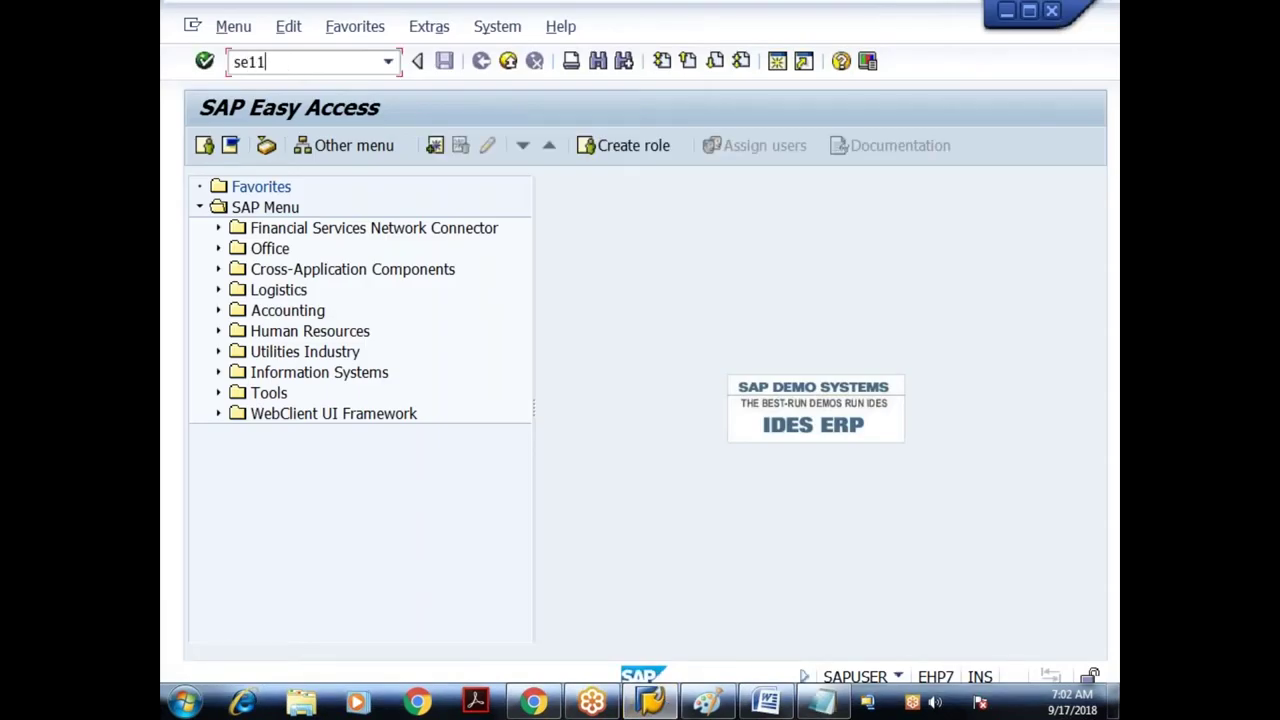
{"action": "key", "text": "Return"}
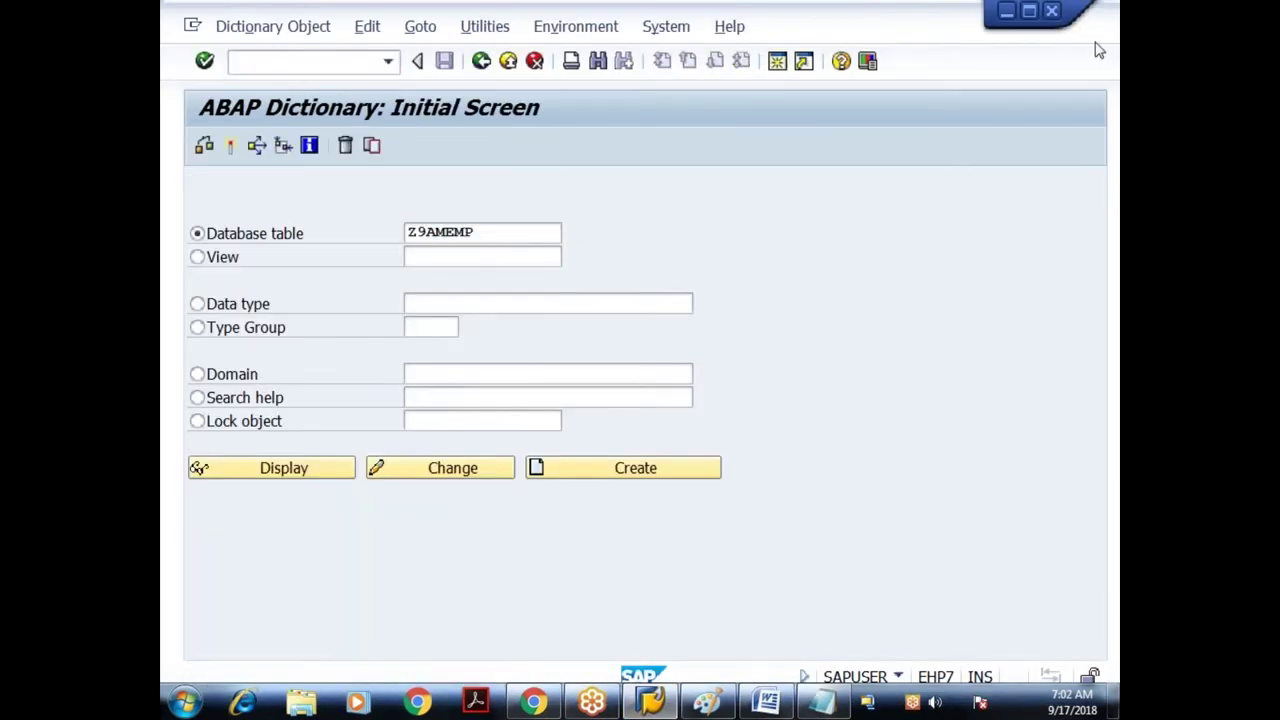
Open three more SAP sessions, each running transaction SE11
{"action": "left_click", "coordinate": [777, 61]}
{"action": "type", "text": "se11"}
{"action": "key", "text": "Return"}
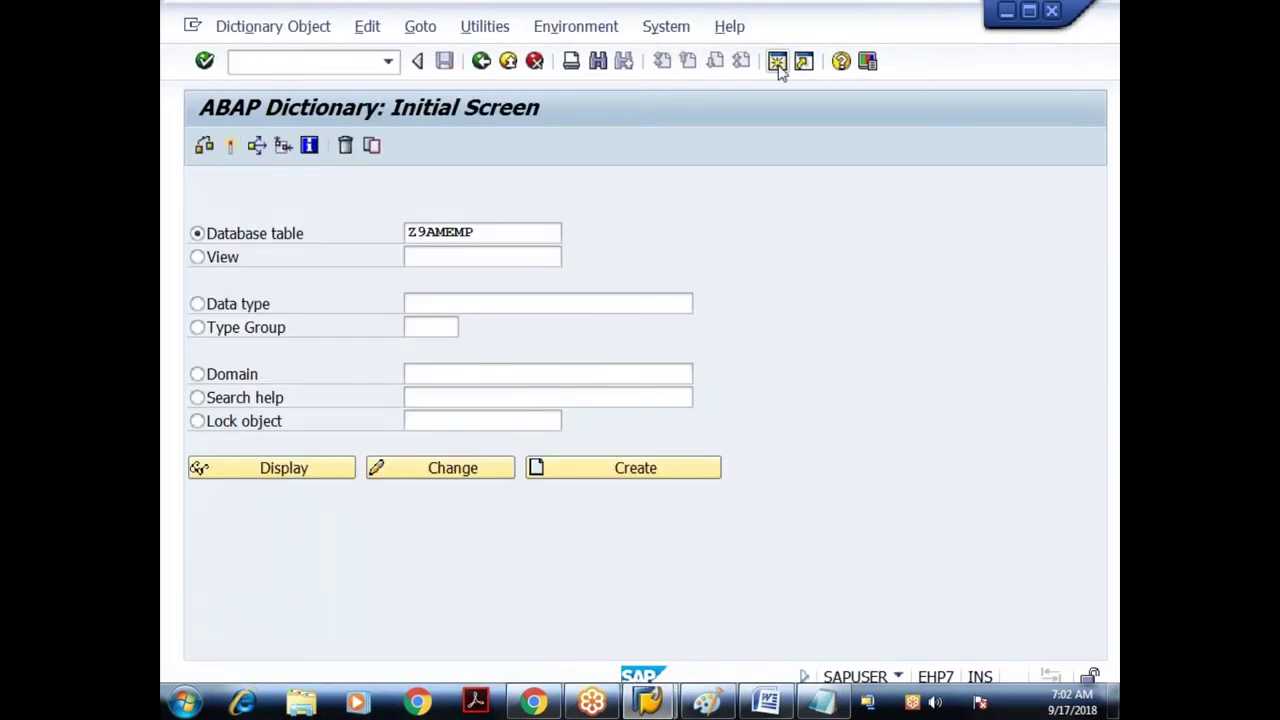
{"action": "left_click", "coordinate": [777, 61]}
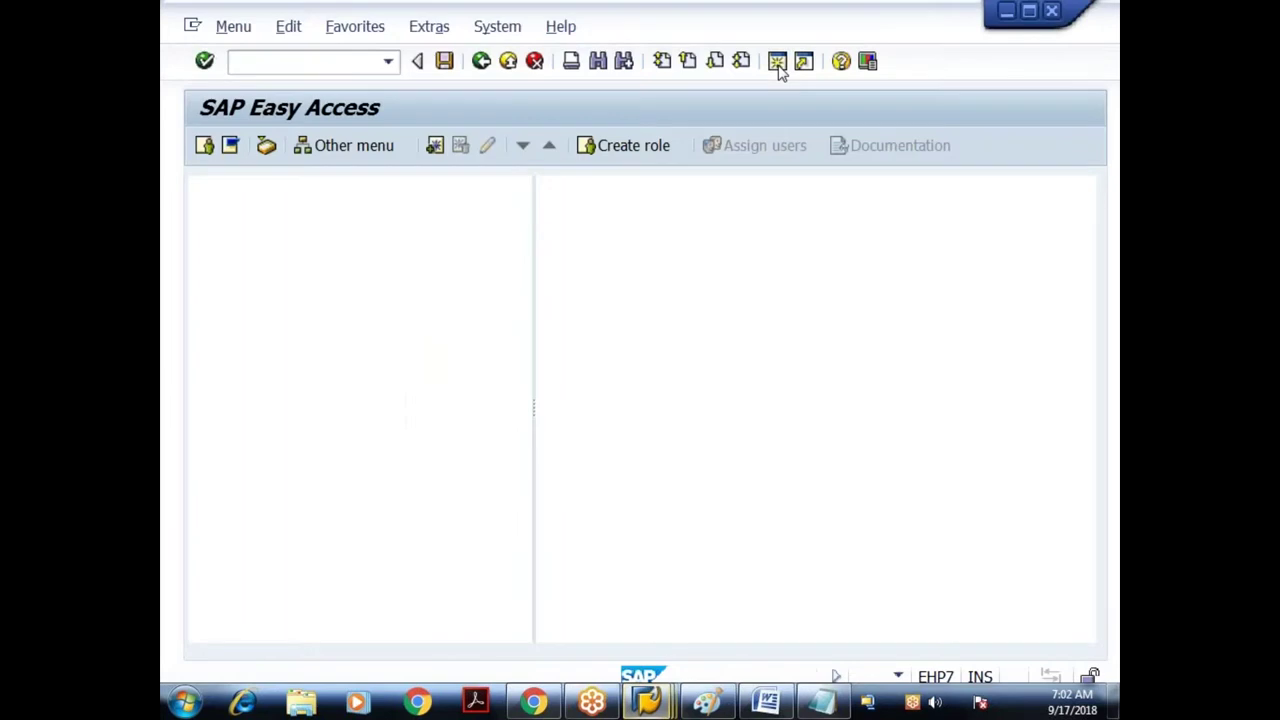
{"action": "type", "text": "se11"}
{"action": "key", "text": "Return"}
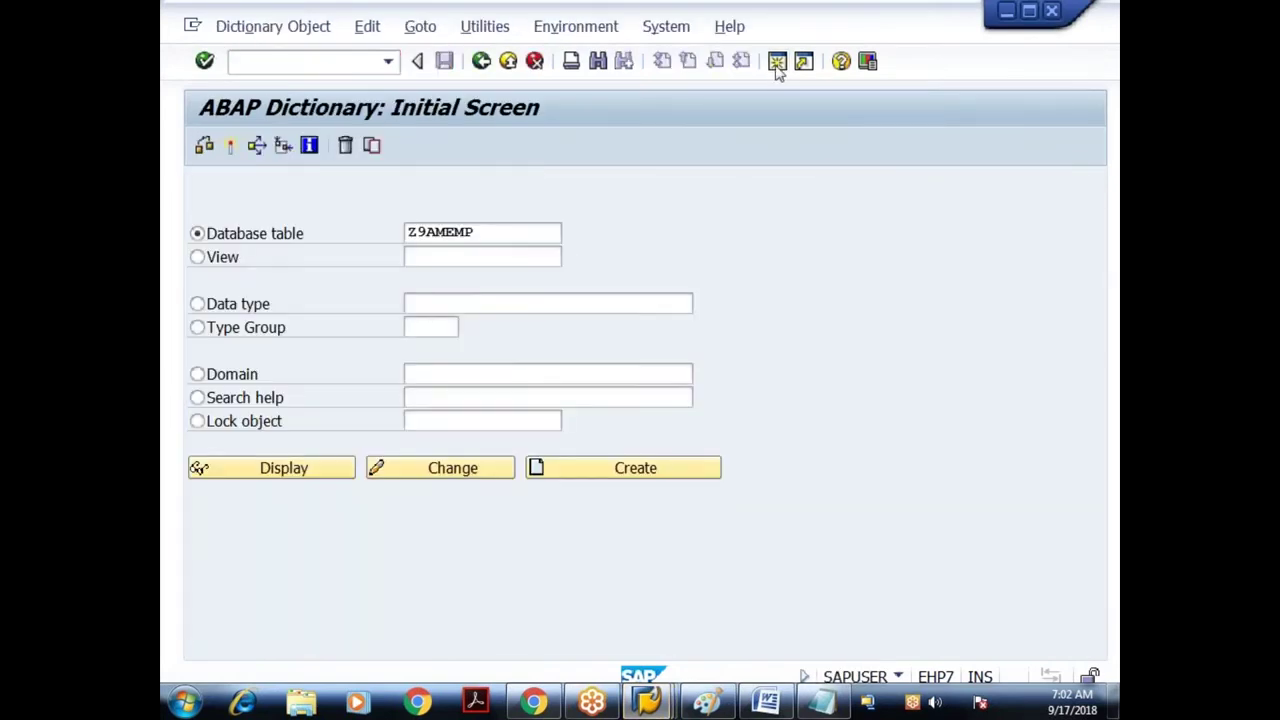
{"action": "left_click", "coordinate": [777, 62]}
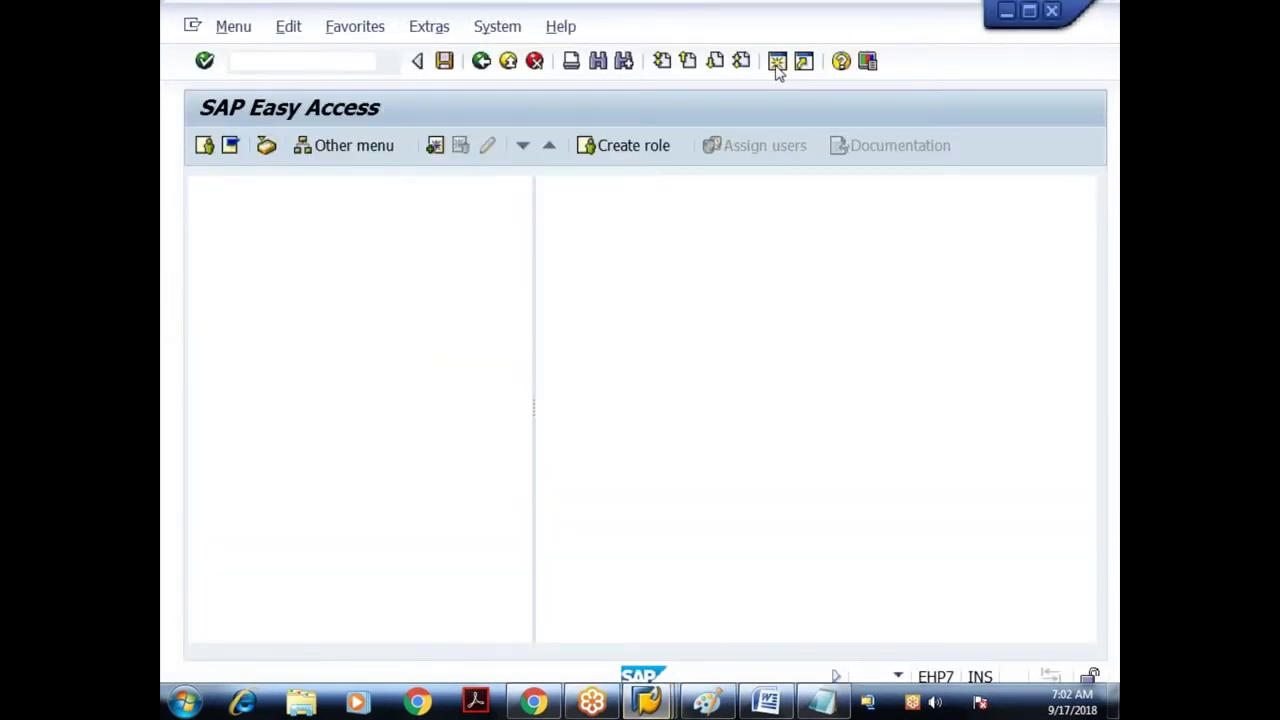
{"action": "type", "text": "se11"}
{"action": "key", "text": "Return"}
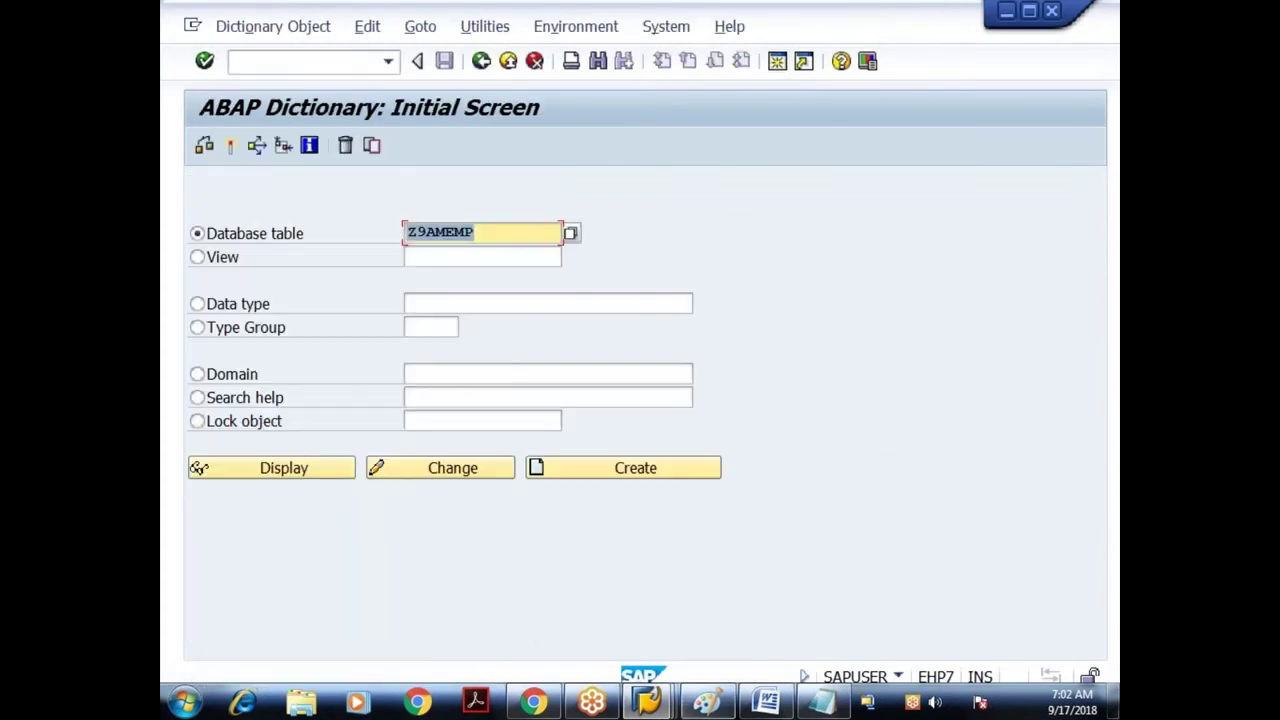
Display the definition of database table MARA in the first SAP session
{"action": "left_click", "coordinate": [669, 706]}
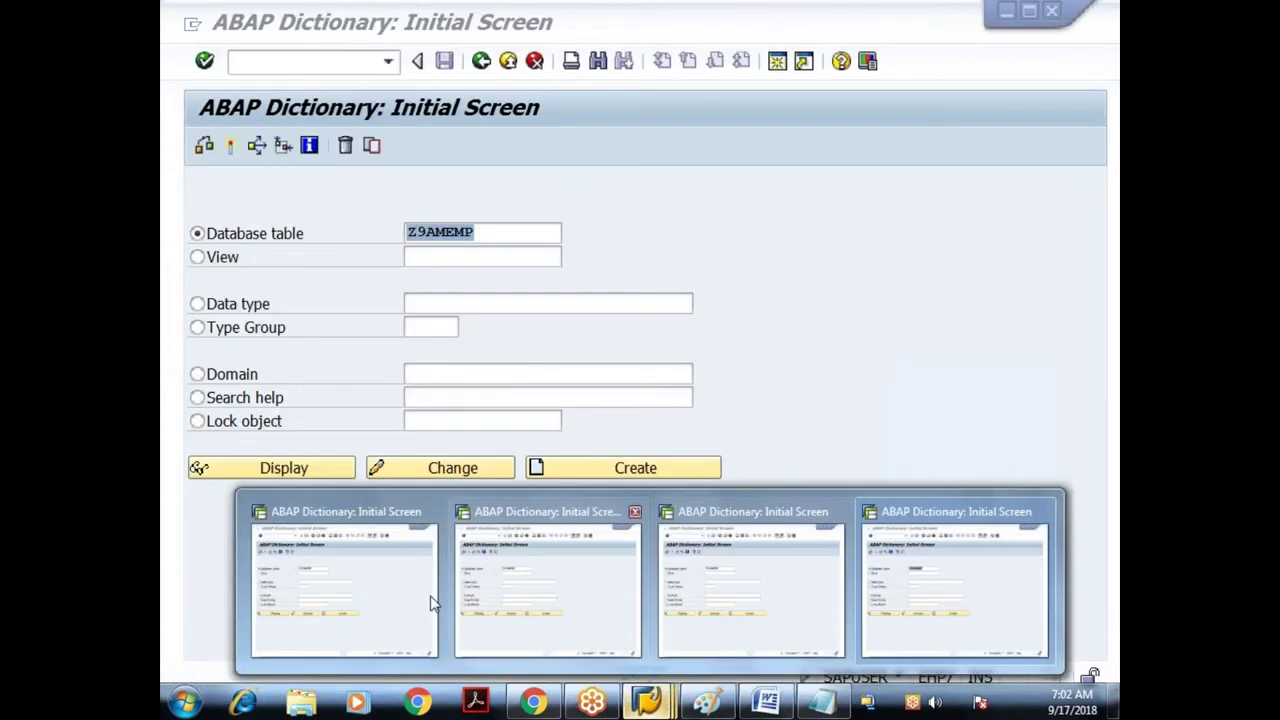
{"action": "left_click", "coordinate": [432, 603]}
{"action": "type", "text": "mara"}
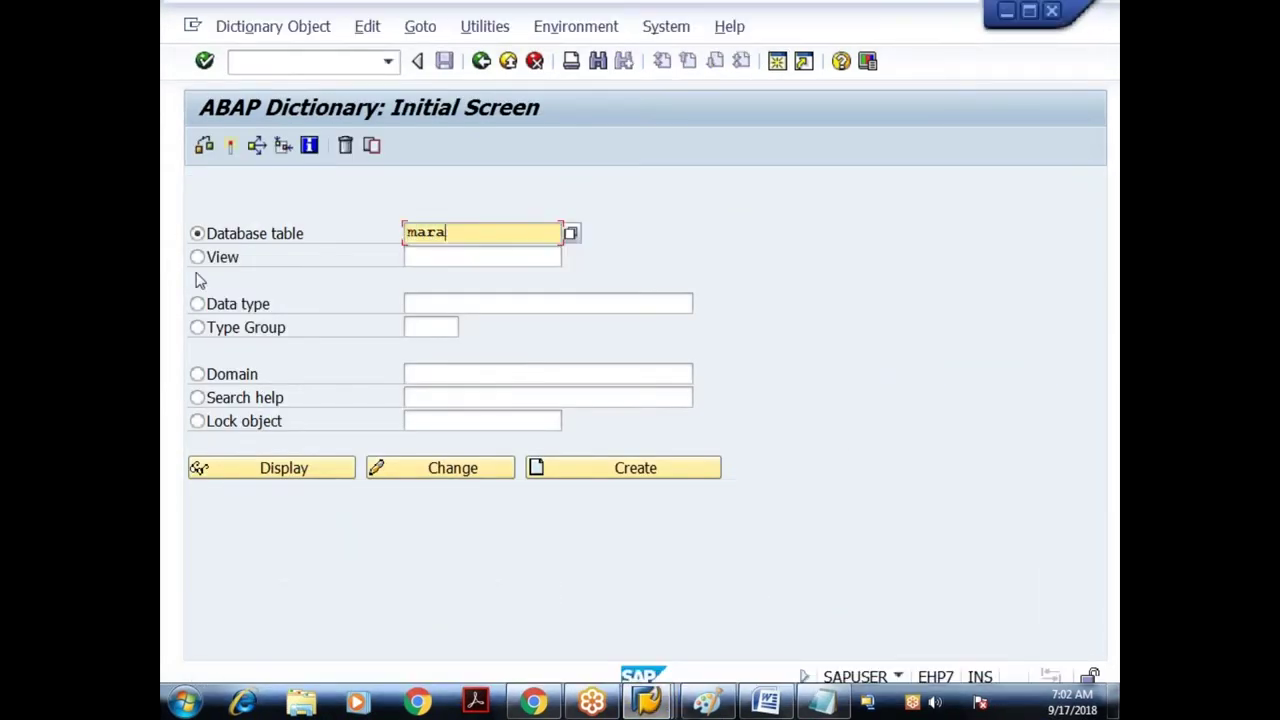
{"action": "key", "text": "Return"}
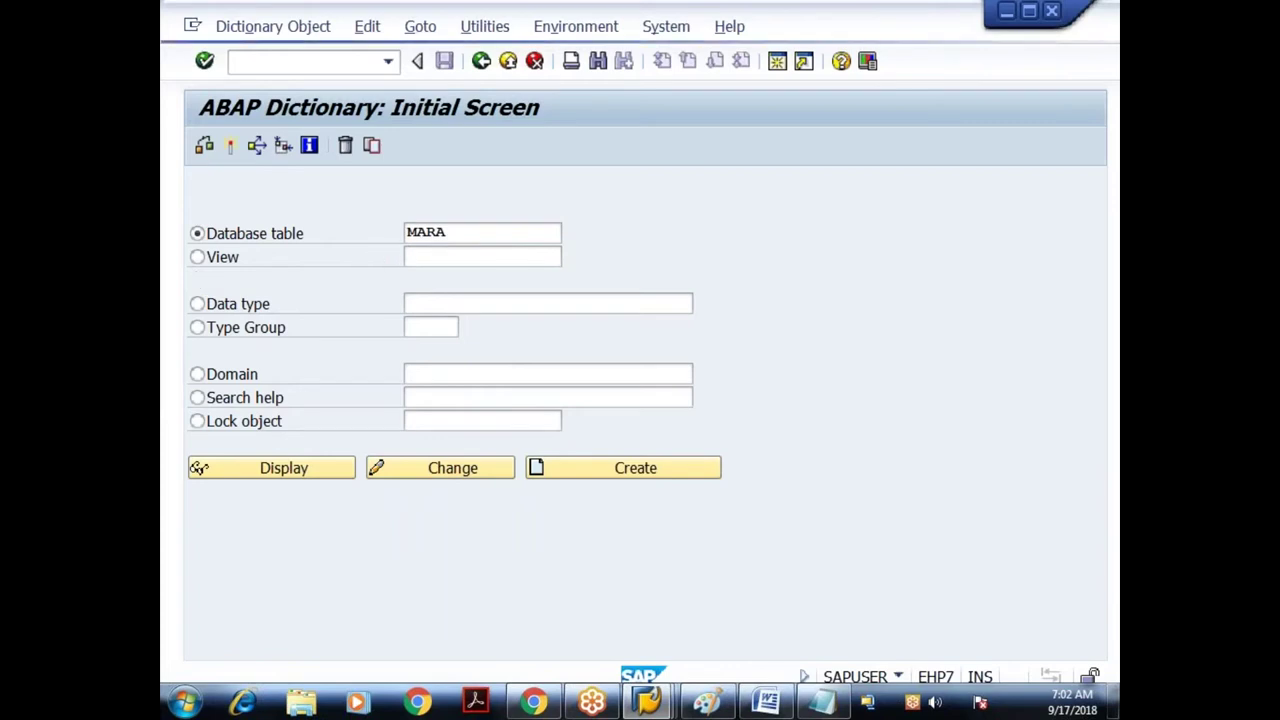
Display the definition of database table MAKT in the second SAP session
{"action": "left_click", "coordinate": [648, 704]}
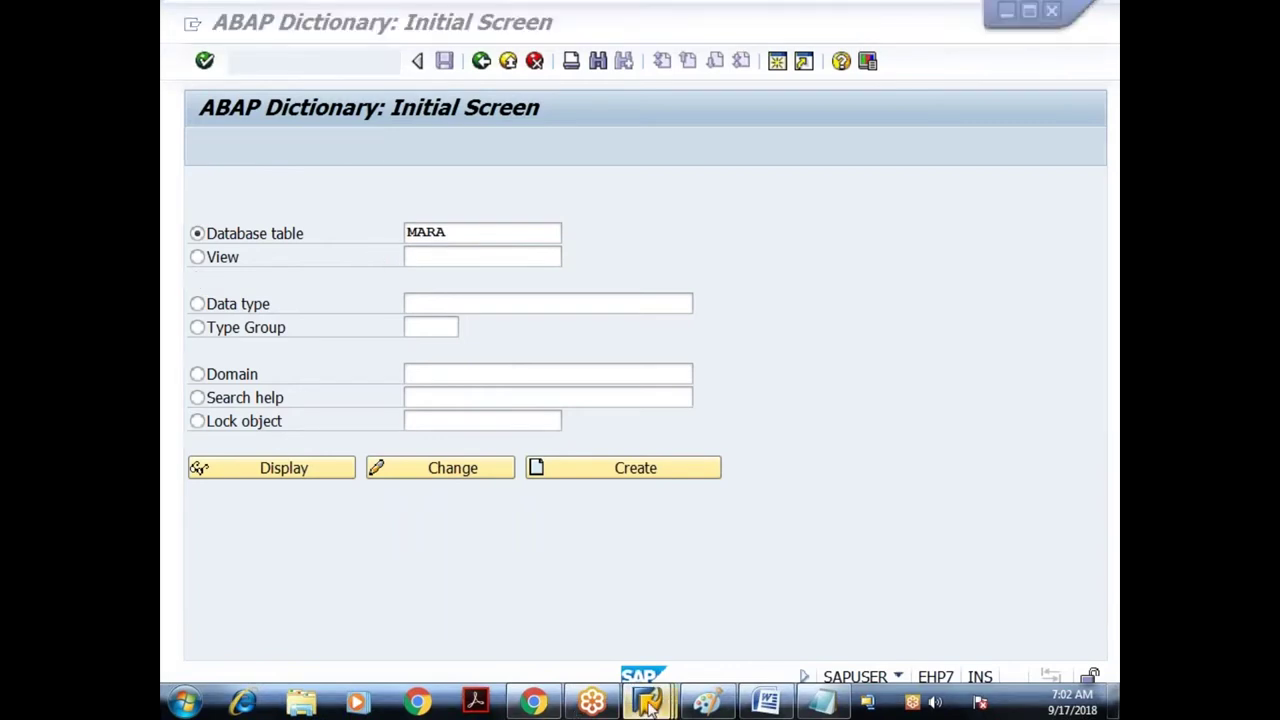
{"action": "left_click", "coordinate": [625, 530]}
{"action": "type", "text": "makt"}
{"action": "key", "text": "Return"}
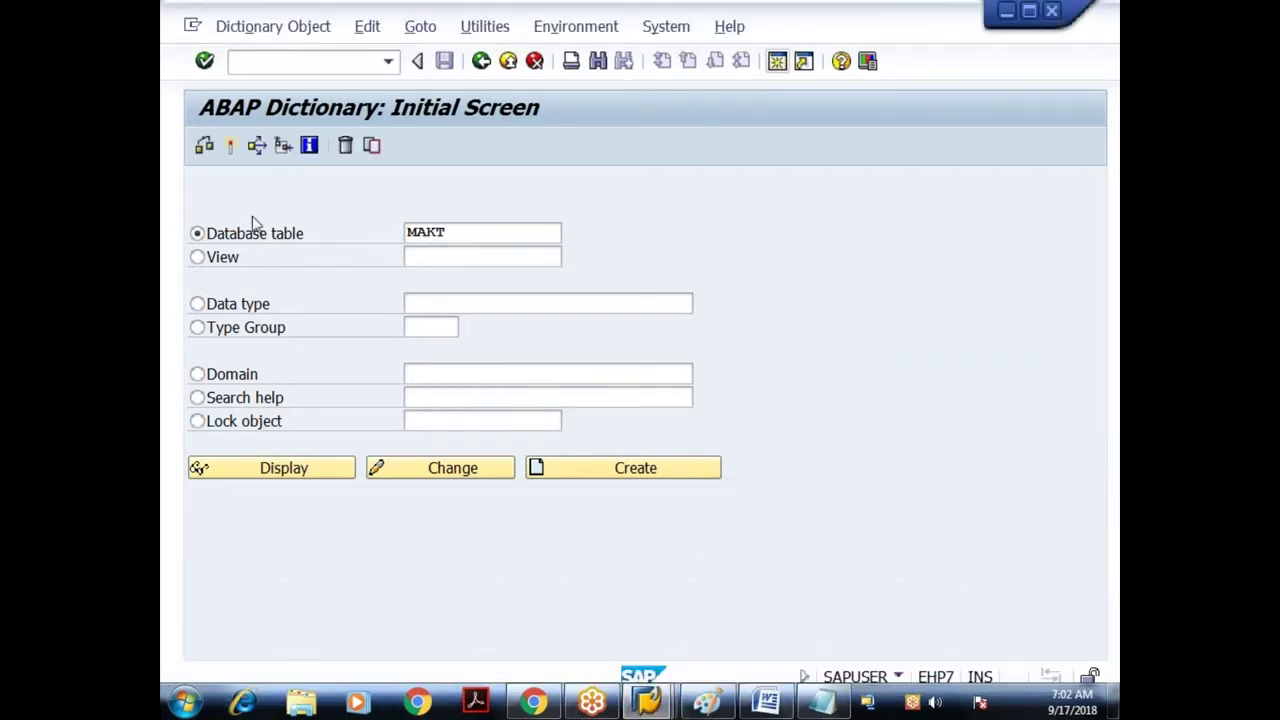
{"action": "left_click", "coordinate": [199, 468]}
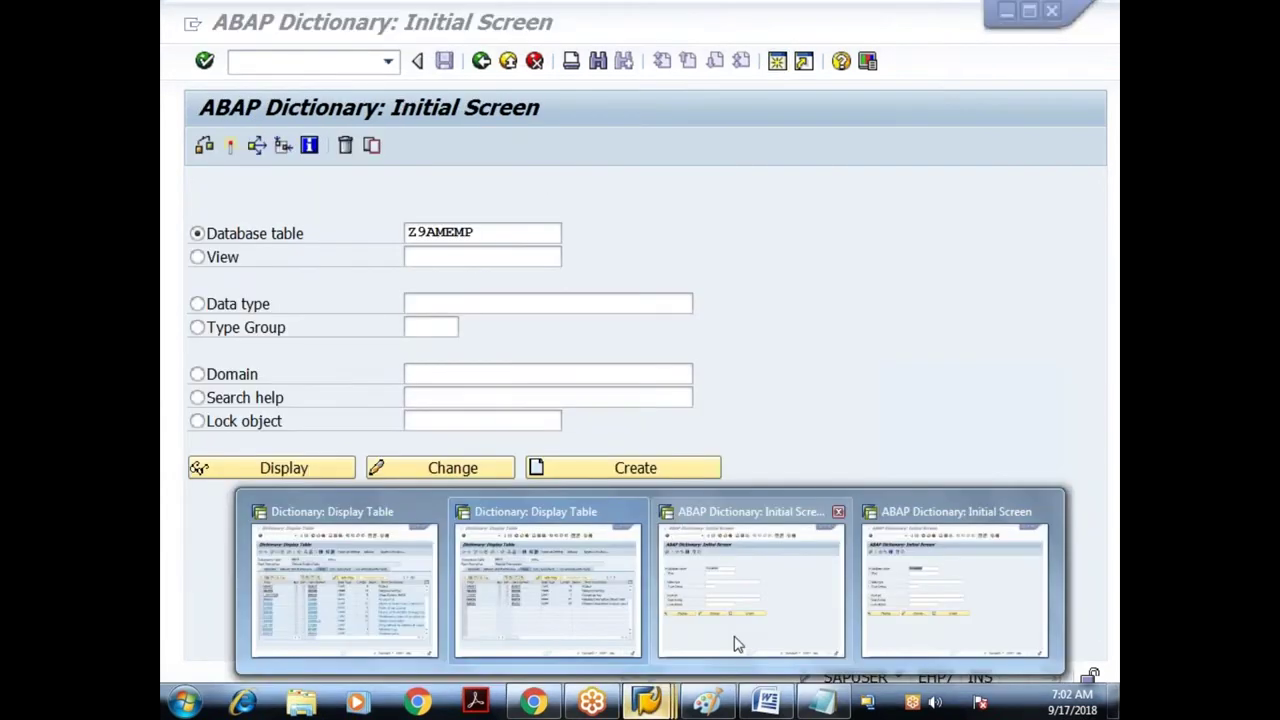
Display the definition of database table MARC in the third SAP session
{"action": "left_click", "coordinate": [737, 630]}
{"action": "type", "text": "marc"}
{"action": "key", "text": "Return"}
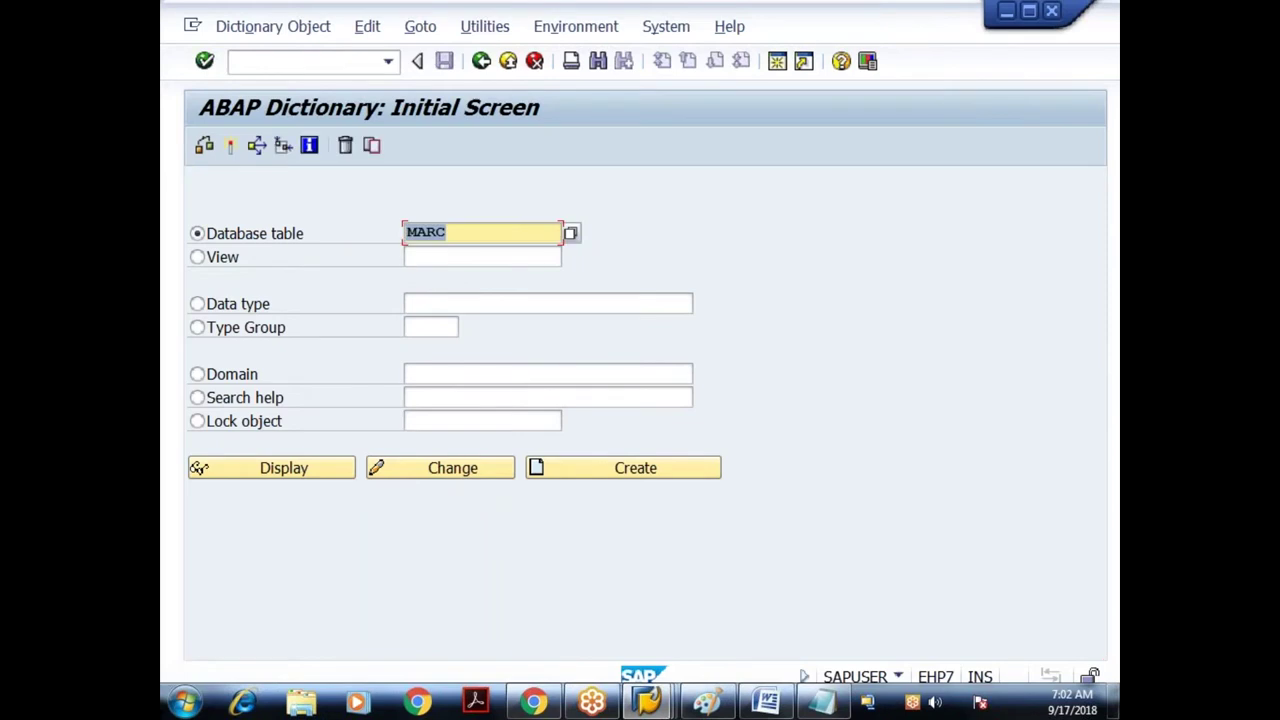
Display the definition of database table MARD in the fourth SAP session
{"action": "mouse_move", "coordinate": [650, 703]}
{"action": "left_click", "coordinate": [737, 620]}
{"action": "key", "text": "BackSpace"}
{"action": "type", "text": "d"}
{"action": "double_click", "coordinate": [413, 234]}
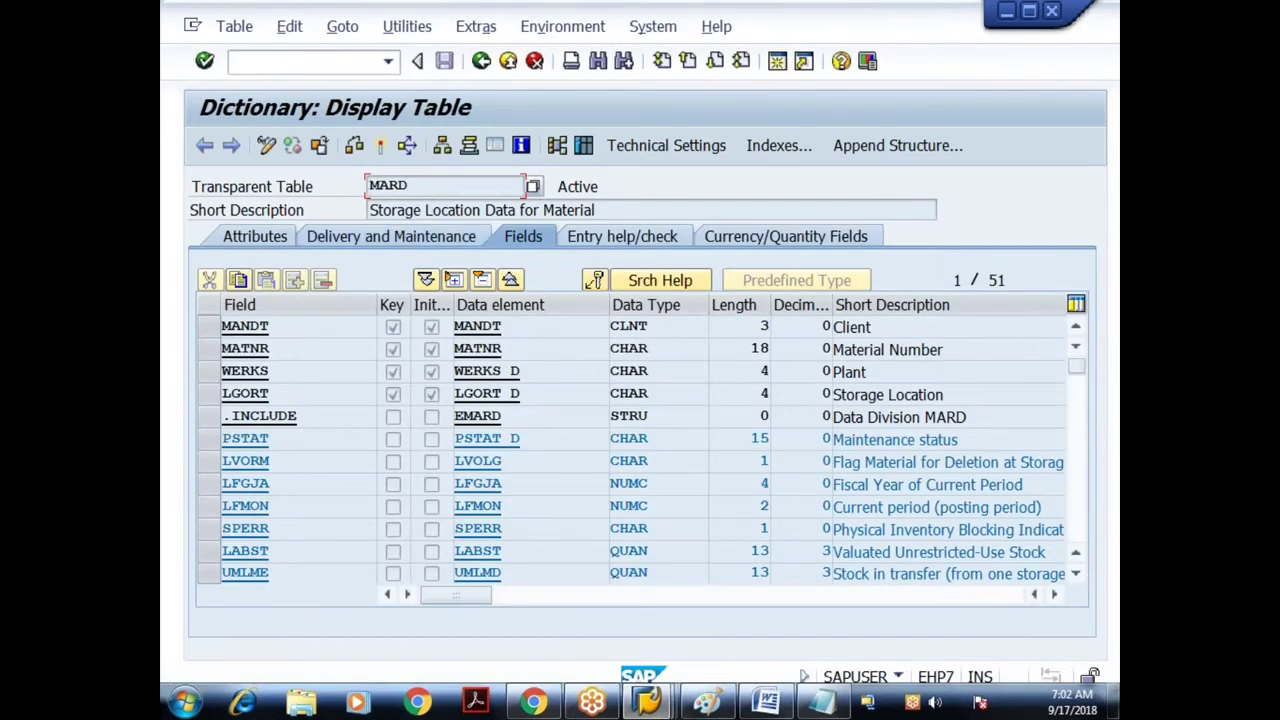
Return to the MARA session, review its key fields, and check the number of entries in the table contents
{"action": "left_click", "coordinate": [652, 700]}
{"action": "left_click", "coordinate": [652, 700]}
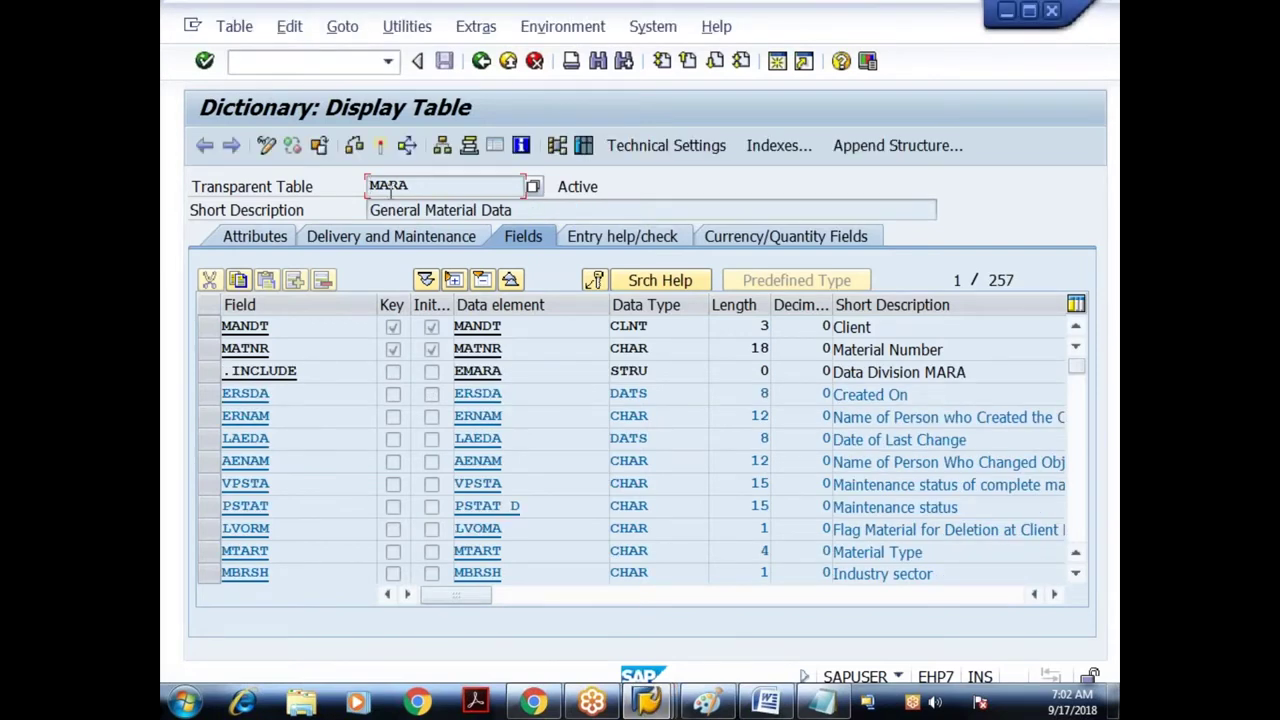
{"action": "left_click", "coordinate": [394, 350]}
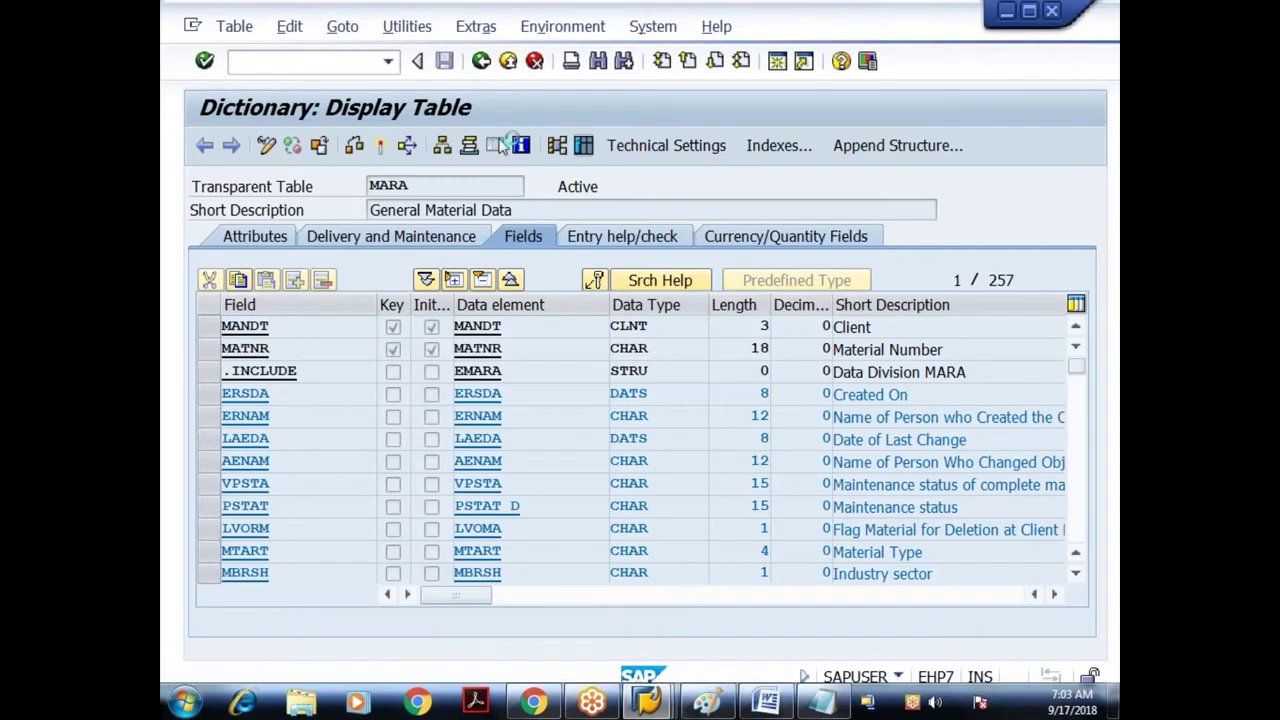
{"action": "left_click", "coordinate": [440, 153]}
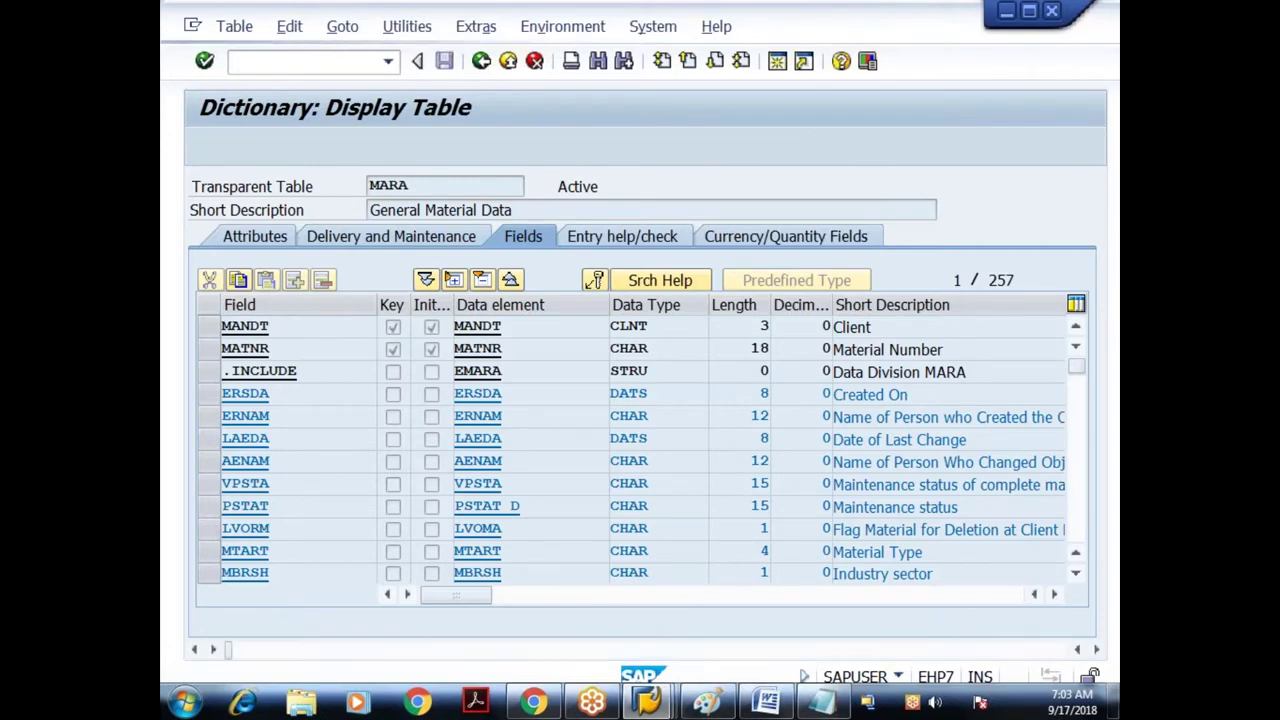
{"action": "left_click", "coordinate": [393, 145]}
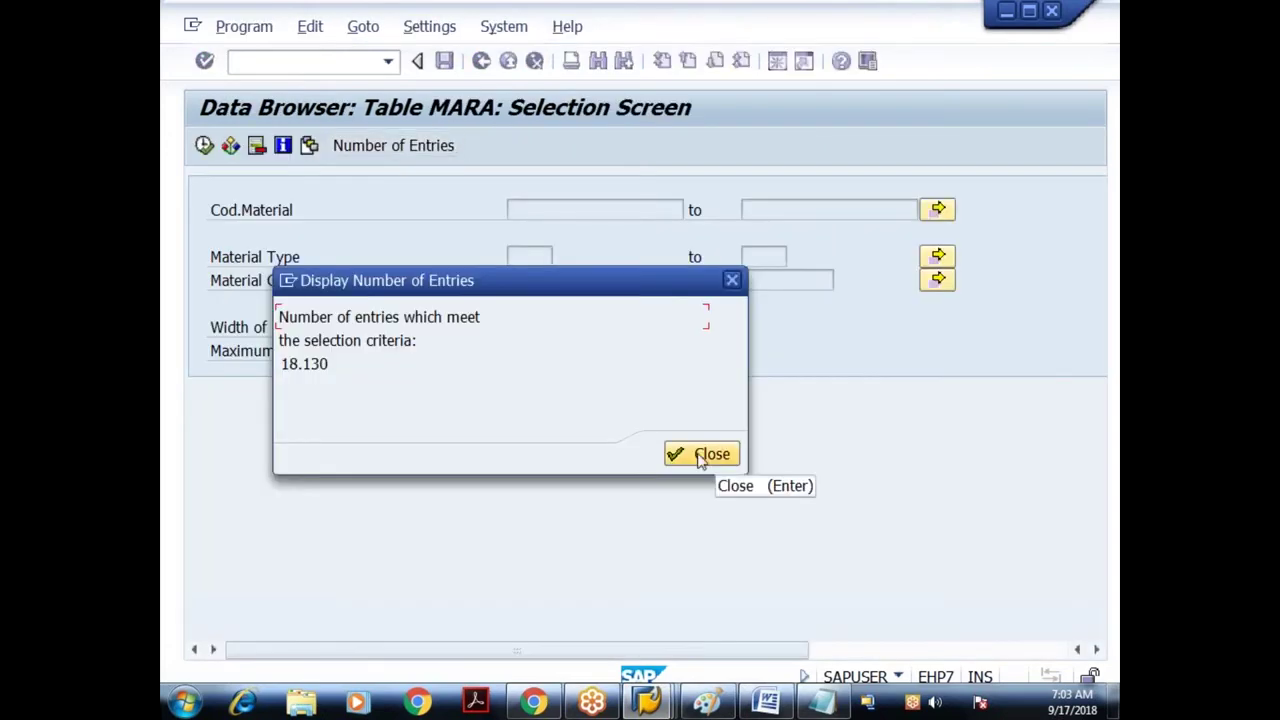
{"action": "left_click", "coordinate": [702, 455]}
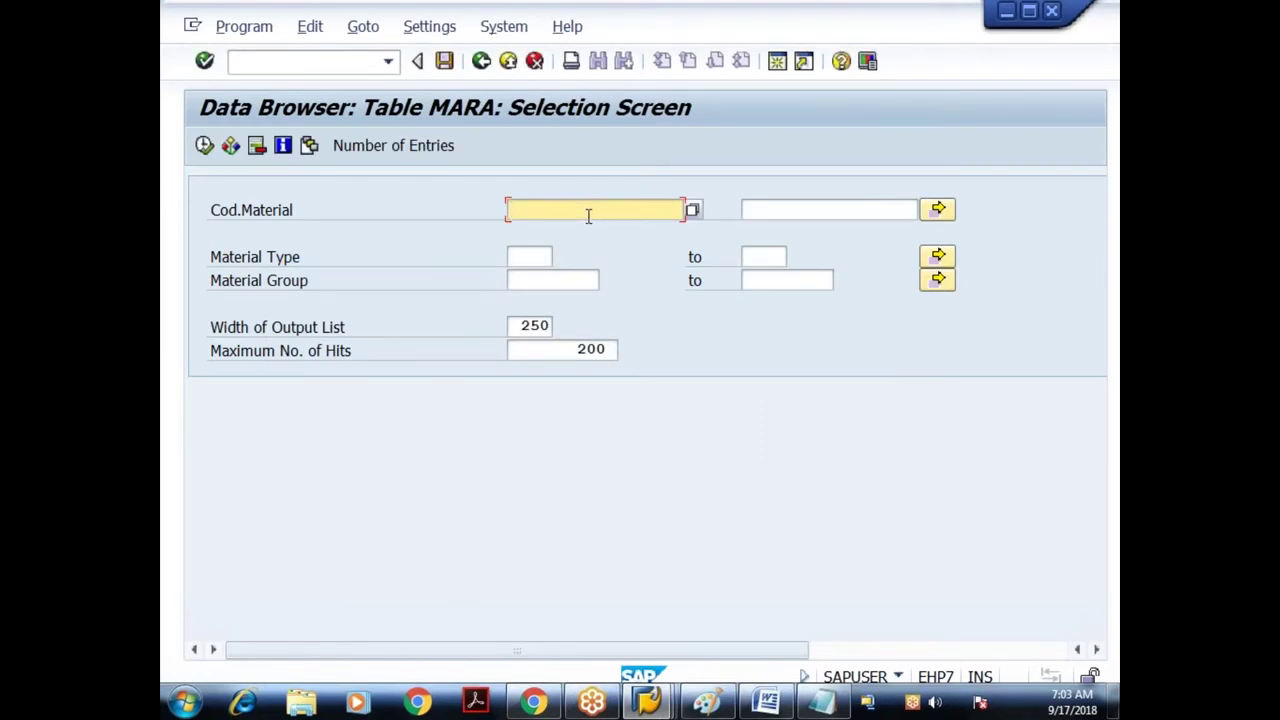
Restrict the MARA contents selection to material 100-100, then count and list the matching entries
{"action": "key", "text": "F8"}
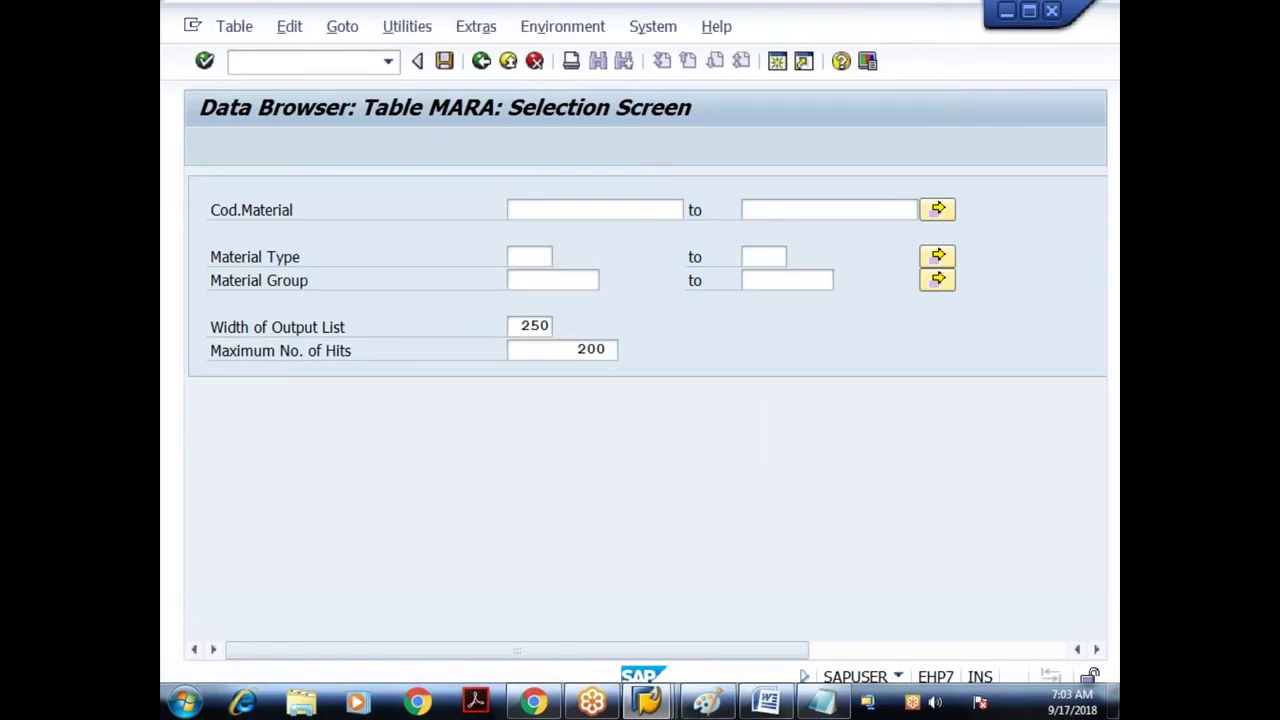
{"action": "key", "text": "F3"}
{"action": "left_click", "coordinate": [583, 146]}
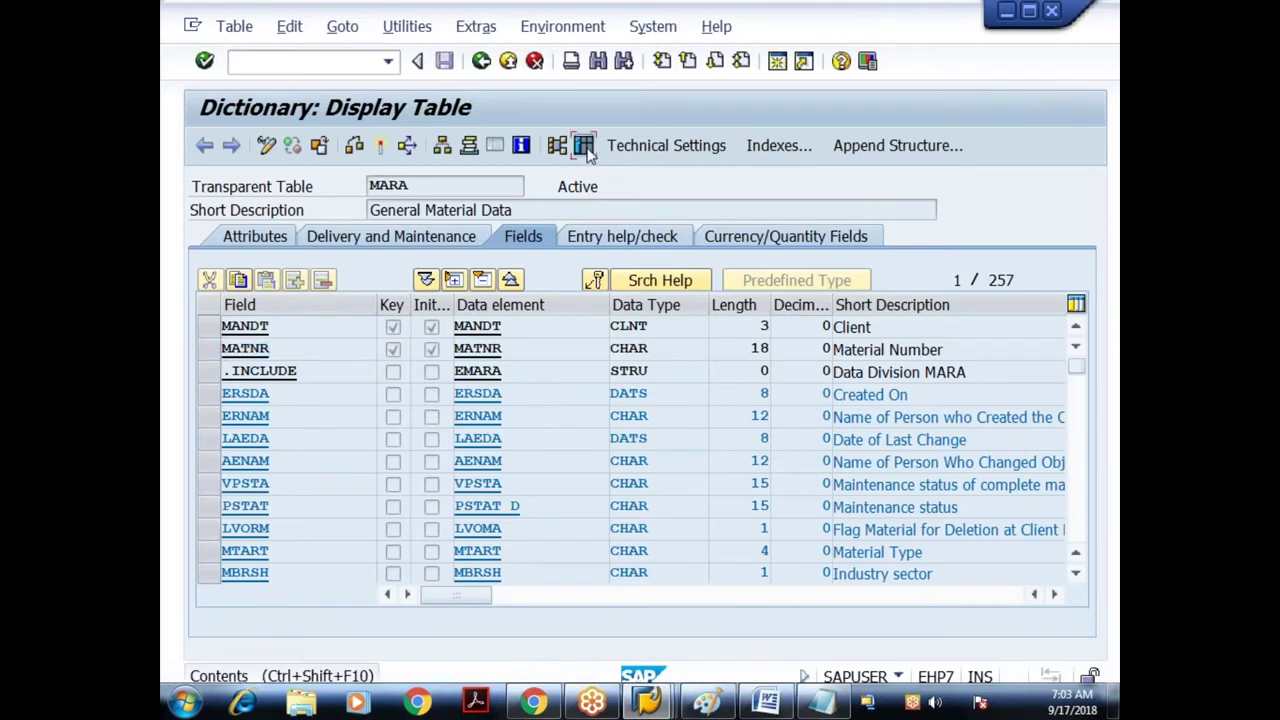
{"action": "type", "text": "100"}
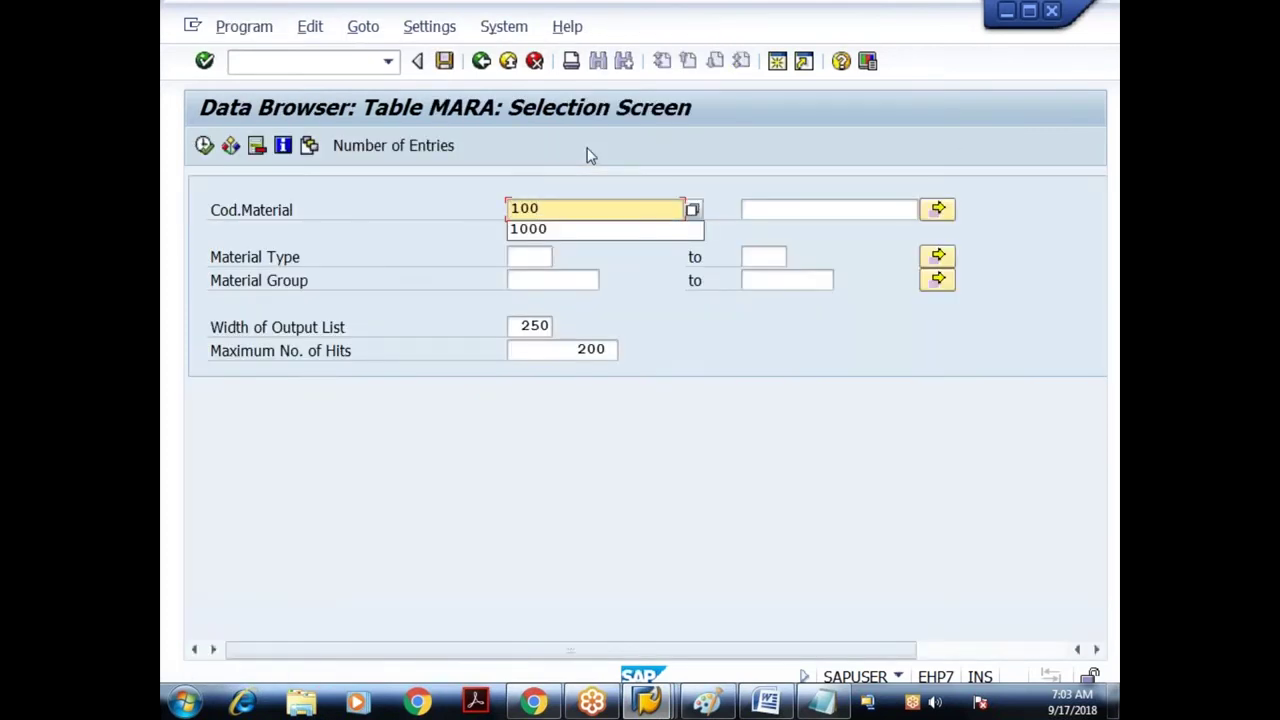
{"action": "type", "text": "-100"}
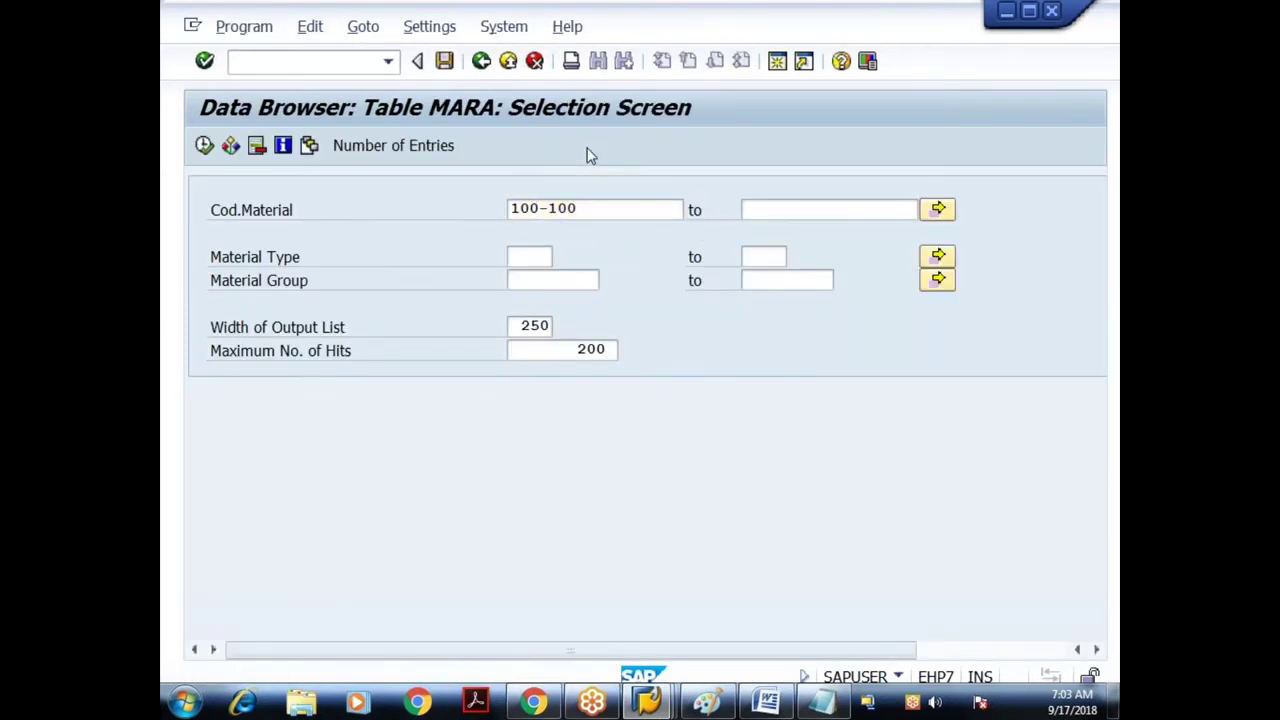
{"action": "key", "text": "Return"}
{"action": "left_click", "coordinate": [450, 155]}
{"action": "key", "text": "Return"}
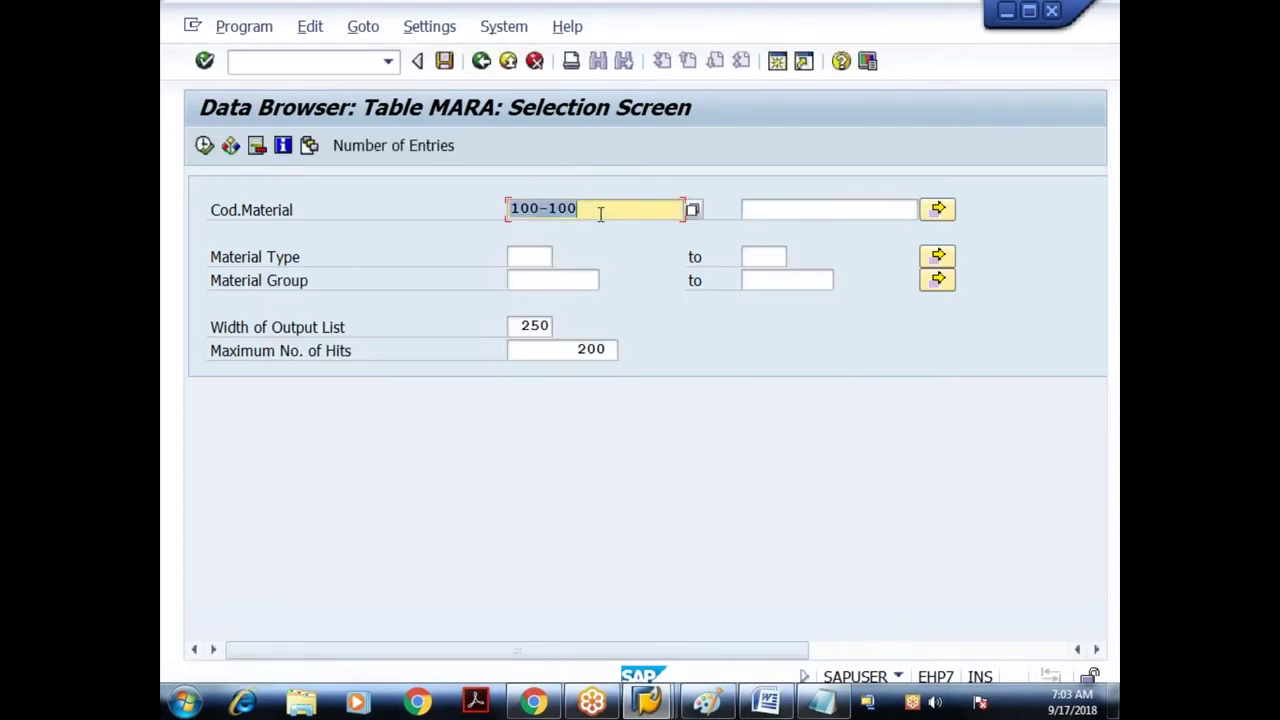
{"action": "left_click", "coordinate": [205, 146]}
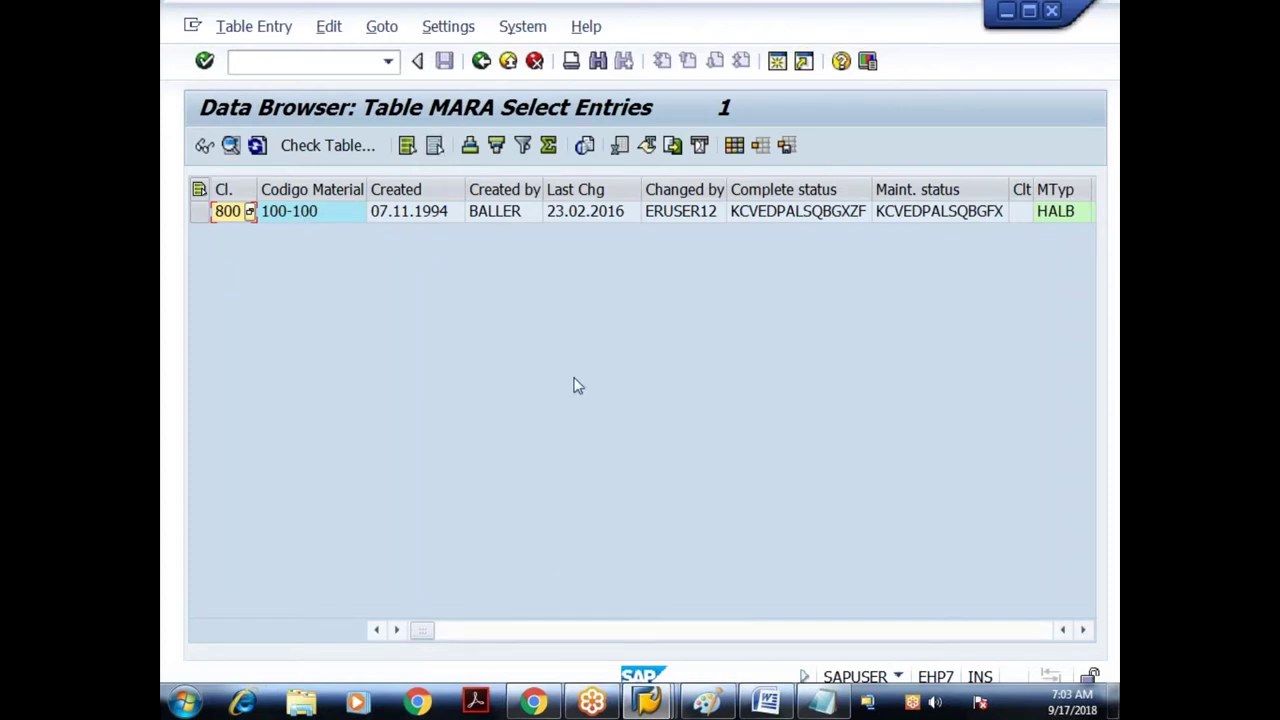
Switch to the MAKT session and examine the table's short description and its client, material number and language key fields
{"action": "left_click", "coordinate": [647, 703]}
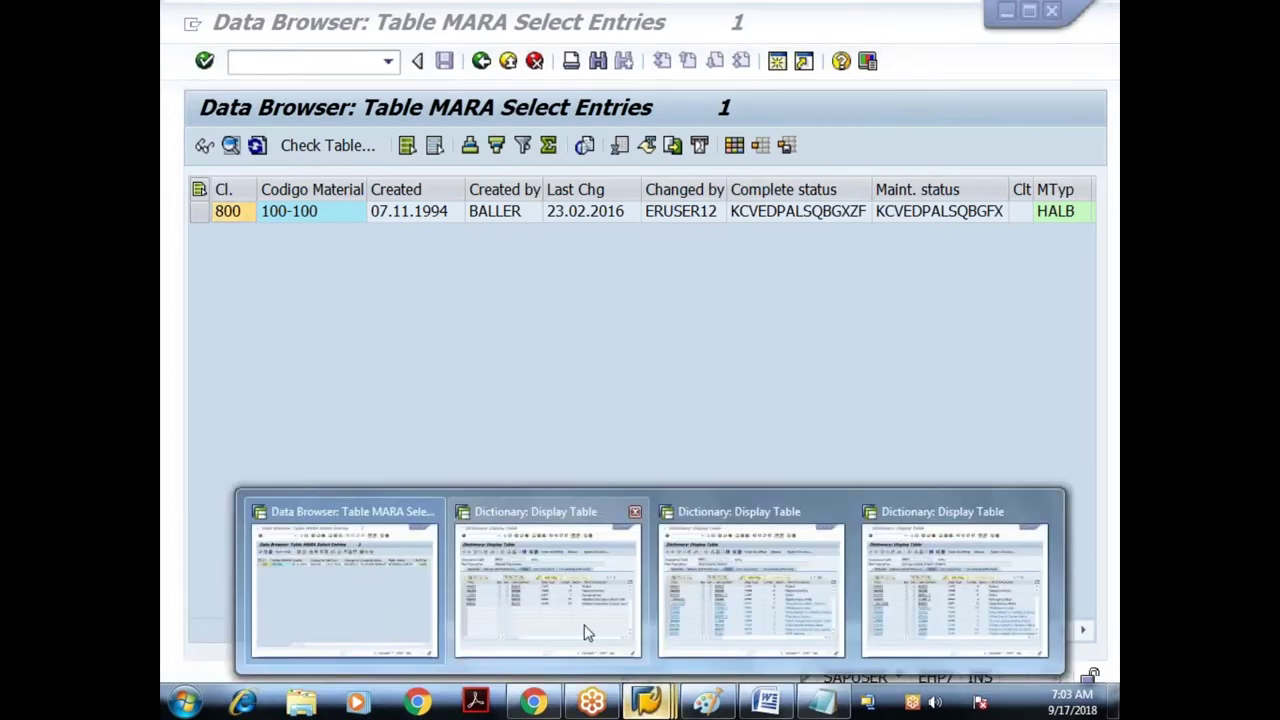
{"action": "left_click", "coordinate": [587, 632]}
{"action": "left_click_drag", "start_coordinate": [368, 211], "coordinate": [519, 218]}
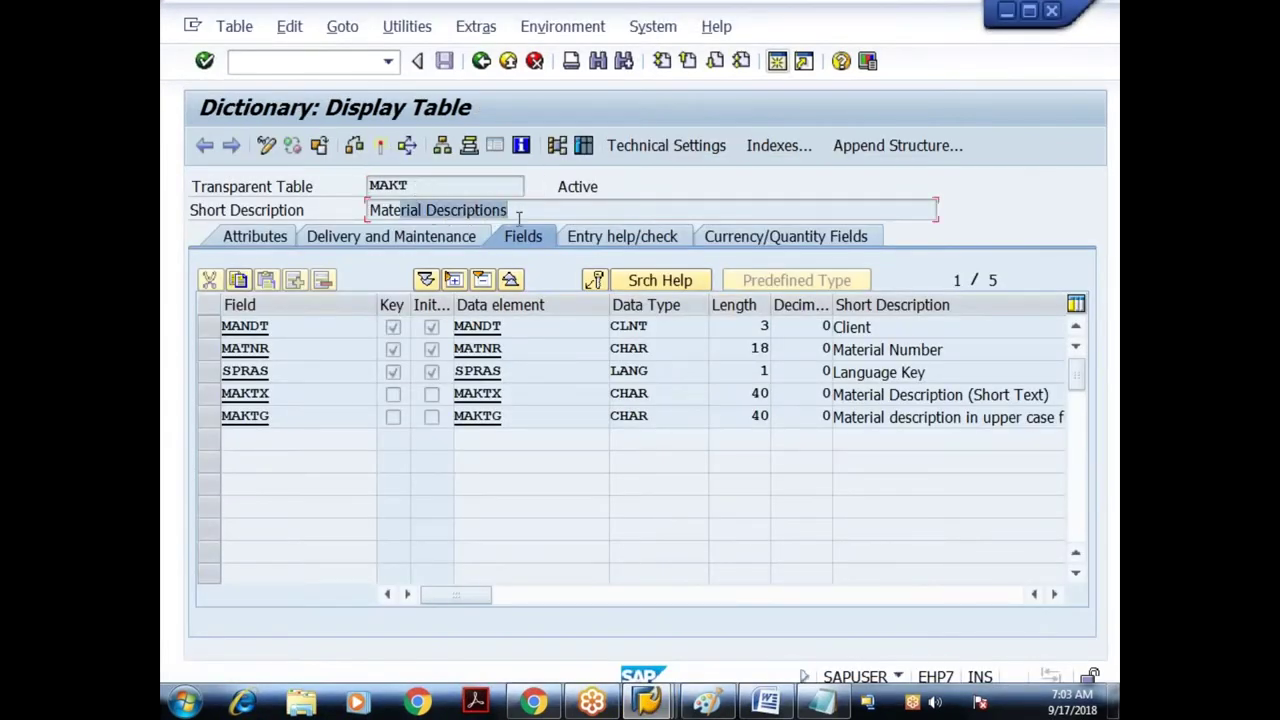
{"action": "double_click", "coordinate": [852, 327]}
{"action": "double_click", "coordinate": [858, 349]}
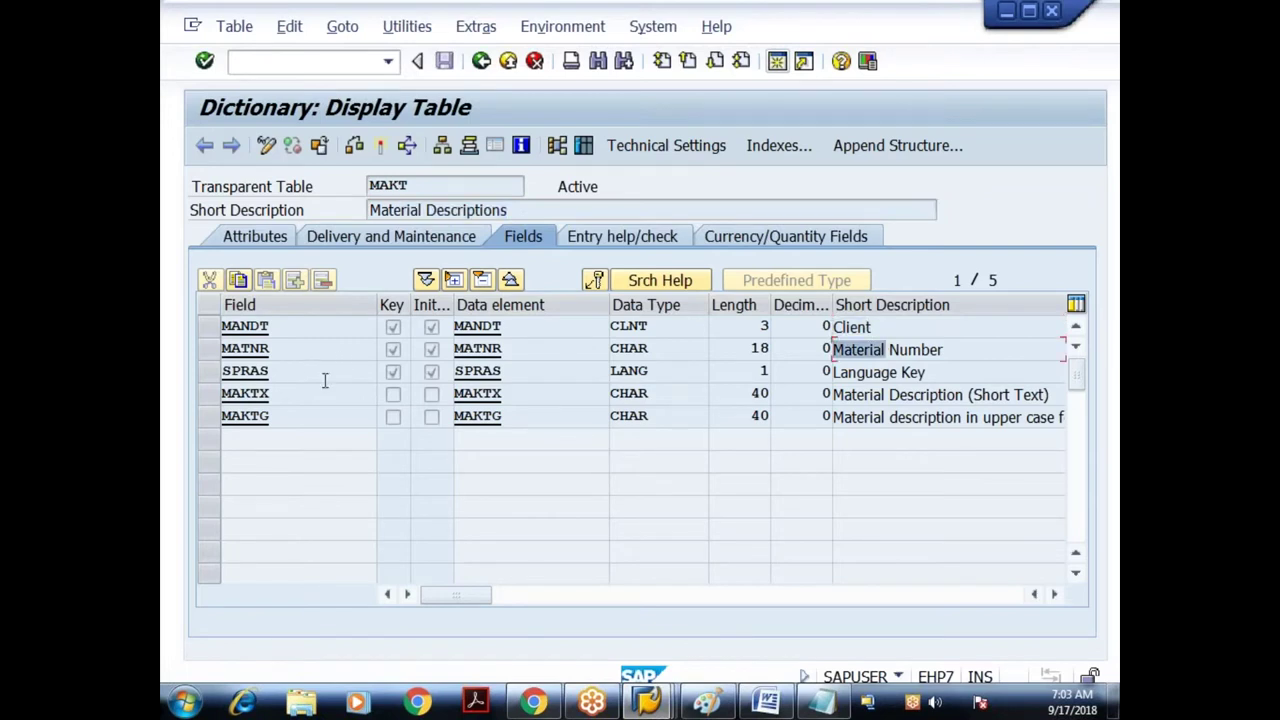
{"action": "left_click_drag", "start_coordinate": [930, 372], "coordinate": [832, 372]}
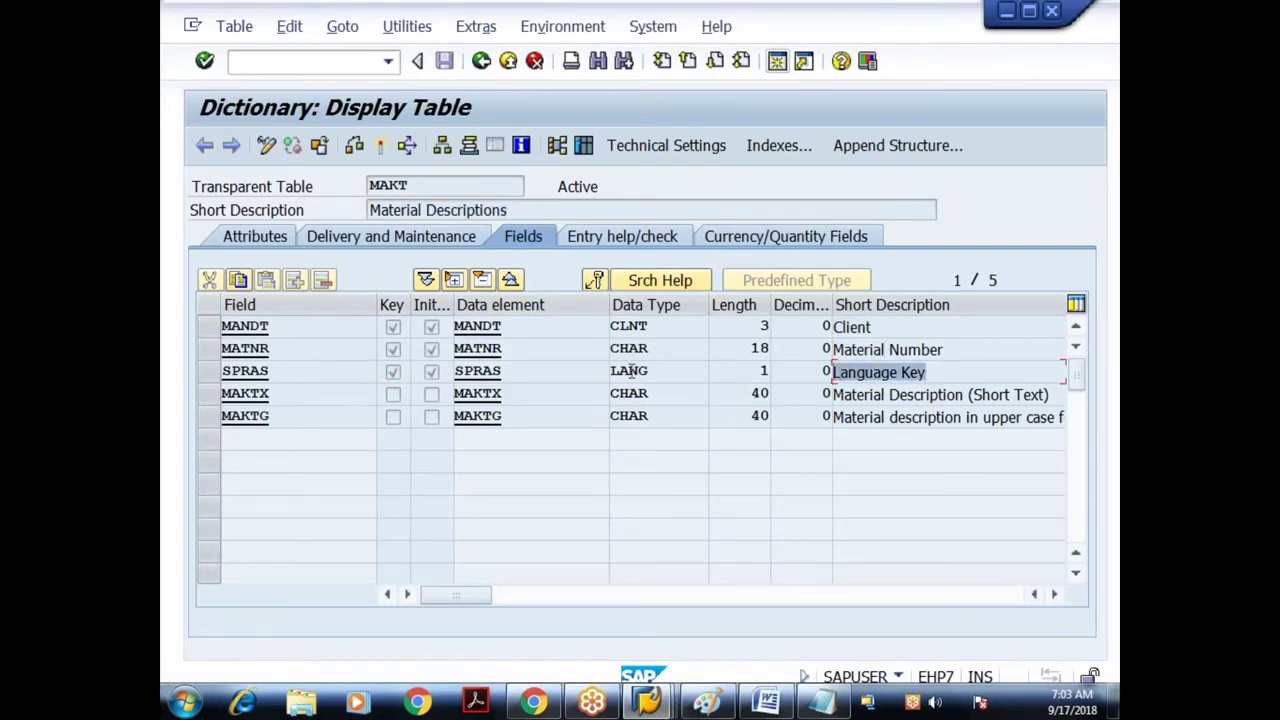
Open the contents selection for table MAKT and check its number of entries
{"action": "left_click", "coordinate": [584, 146]}
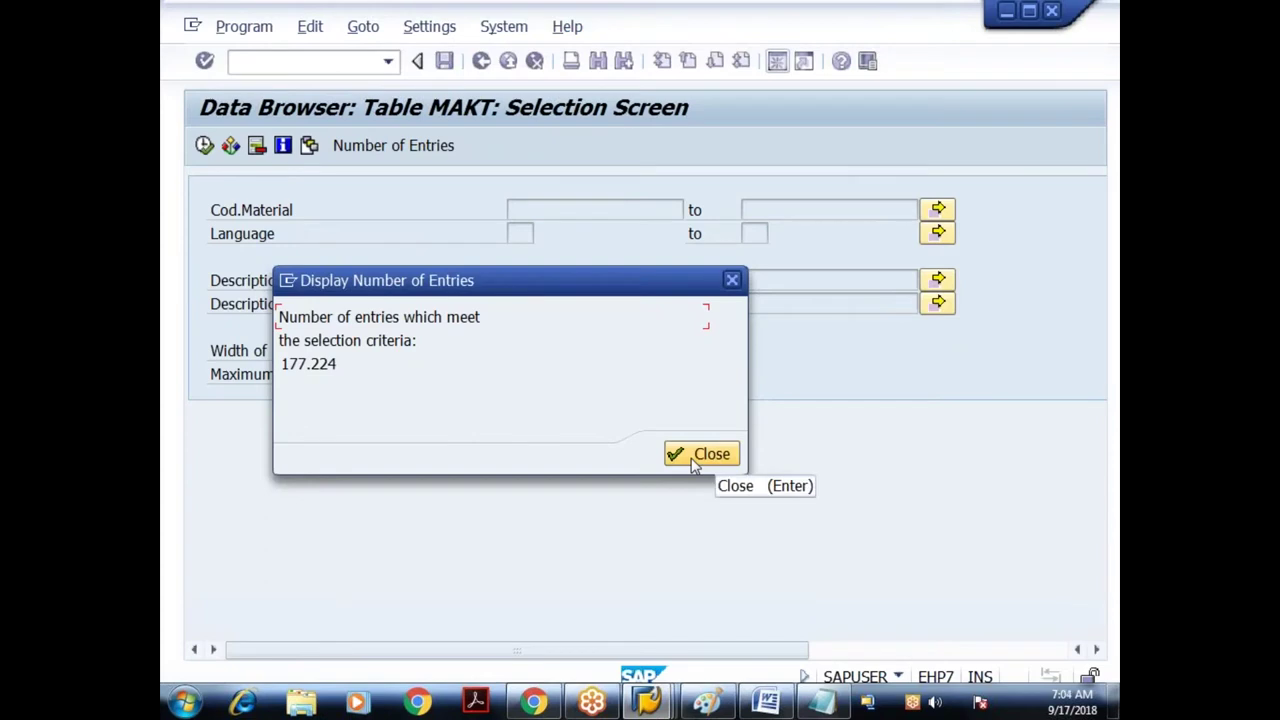
{"action": "left_click", "coordinate": [694, 458]}
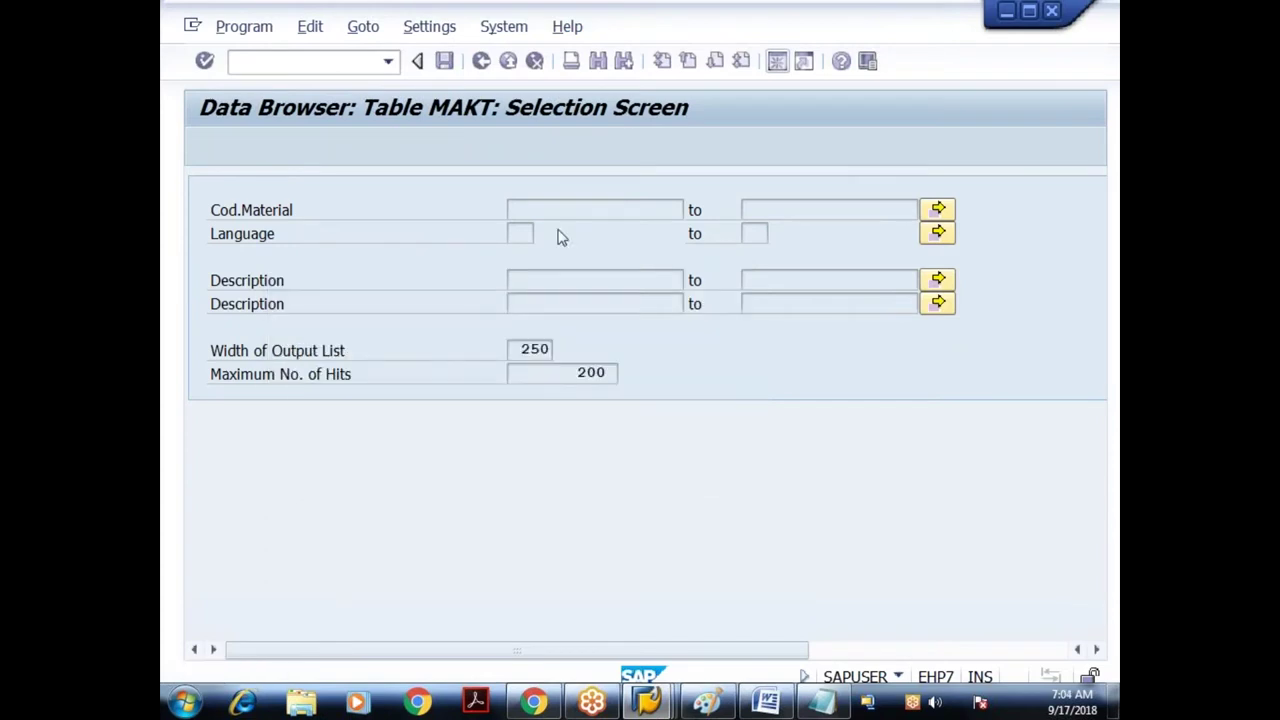
Switch to the MARA session and check the material number of its listed entry
{"action": "left_click", "coordinate": [645, 703]}
{"action": "left_click", "coordinate": [400, 606]}
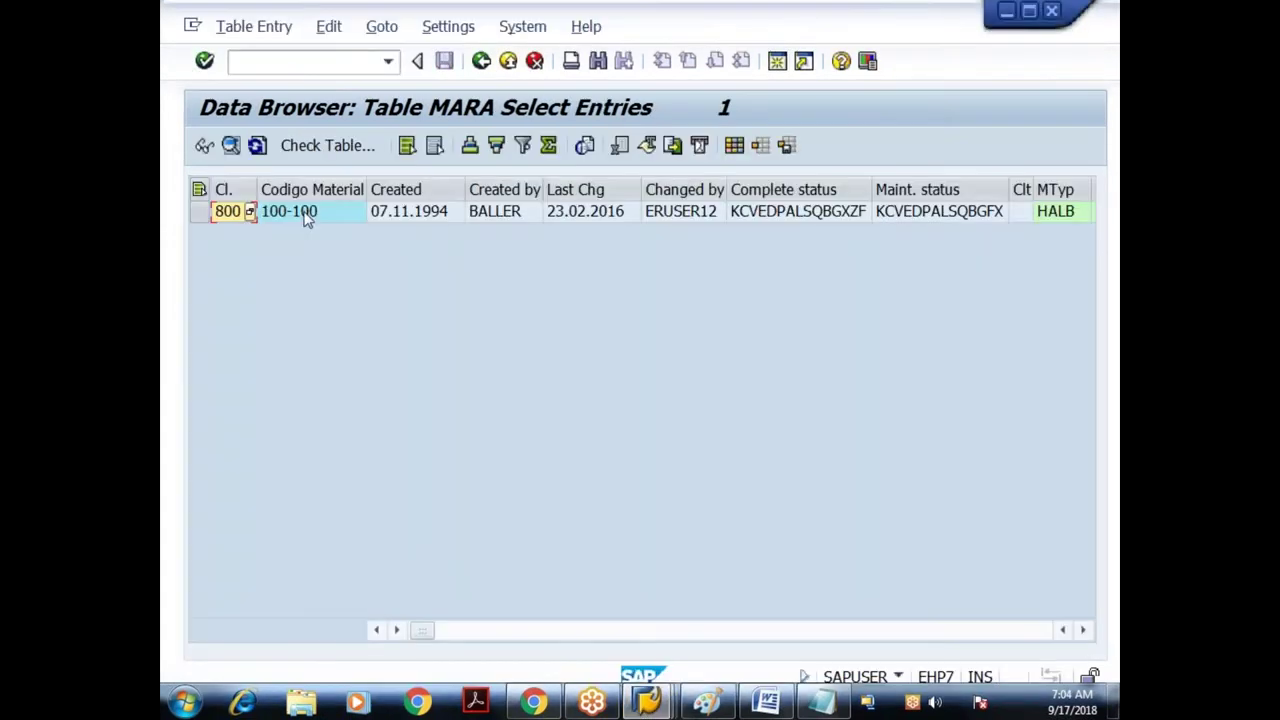
{"action": "left_click", "coordinate": [647, 703]}
{"action": "left_click", "coordinate": [647, 703]}
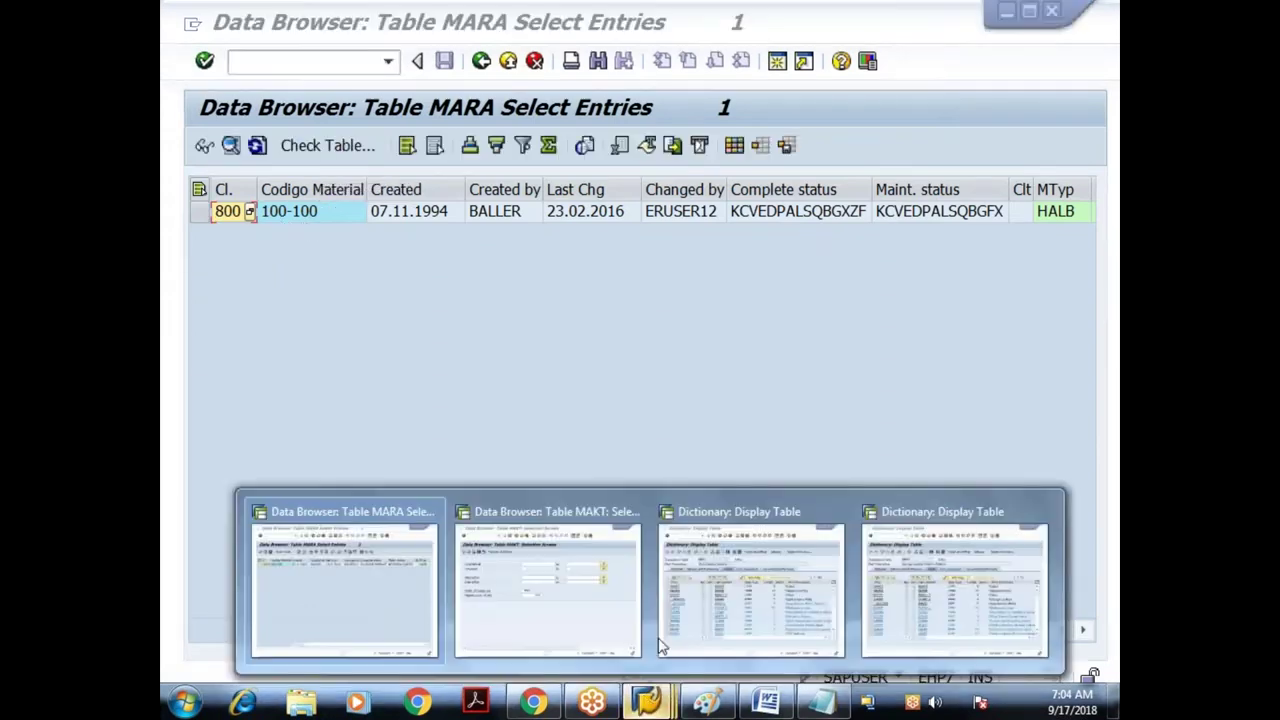
Restrict the MAKT contents selection to material 100-100, then count and list the matching entries
{"action": "left_click", "coordinate": [600, 600]}
{"action": "type", "text": "100-100"}
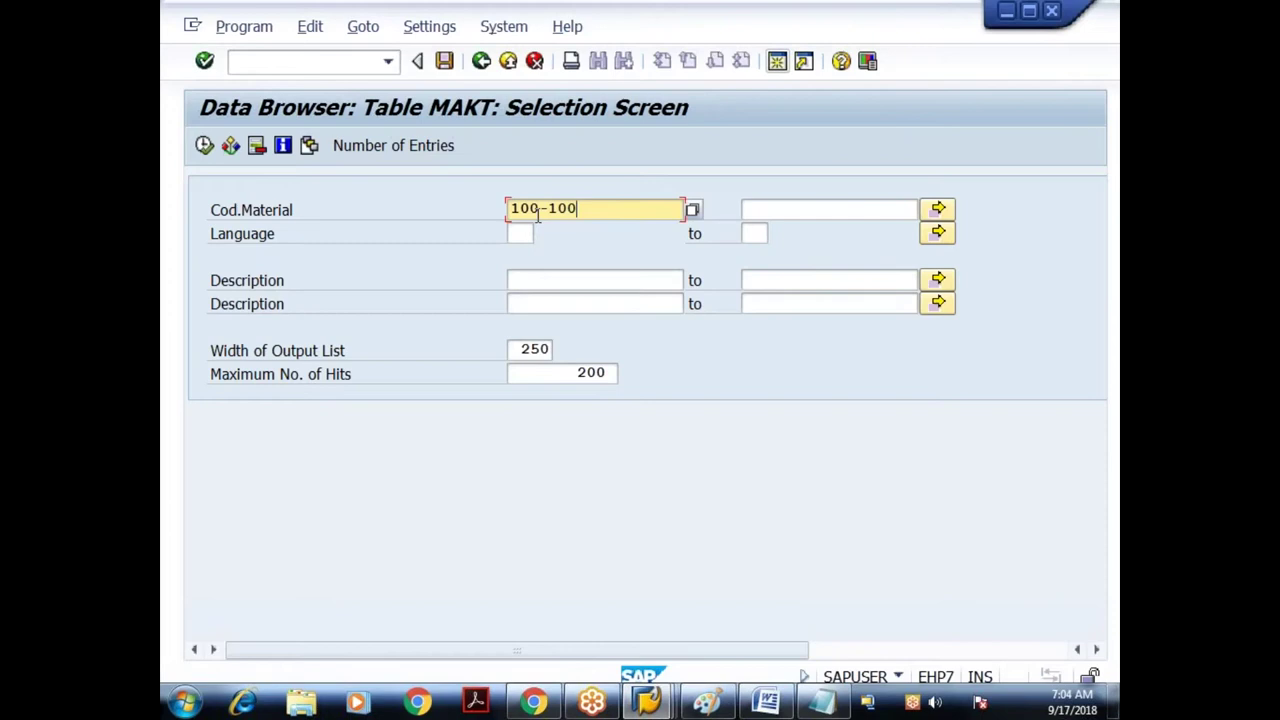
{"action": "left_click", "coordinate": [414, 148]}
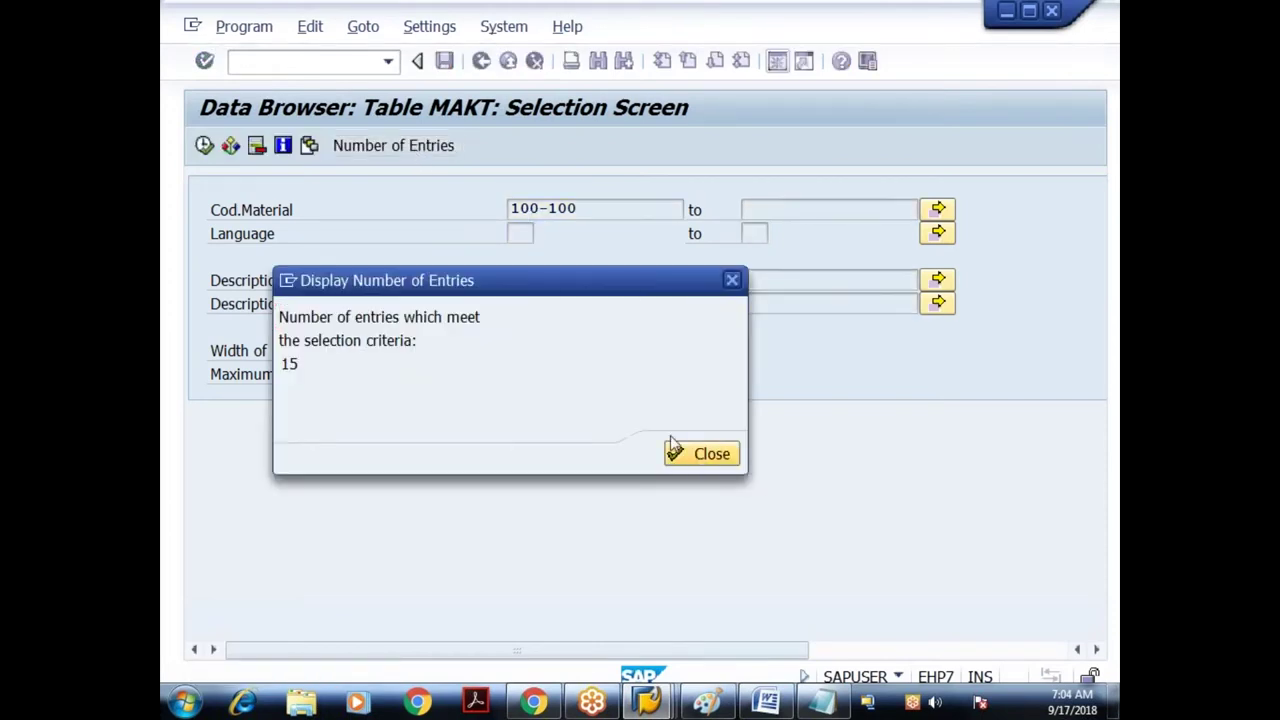
{"action": "left_click", "coordinate": [700, 453]}
{"action": "left_click", "coordinate": [623, 208]}
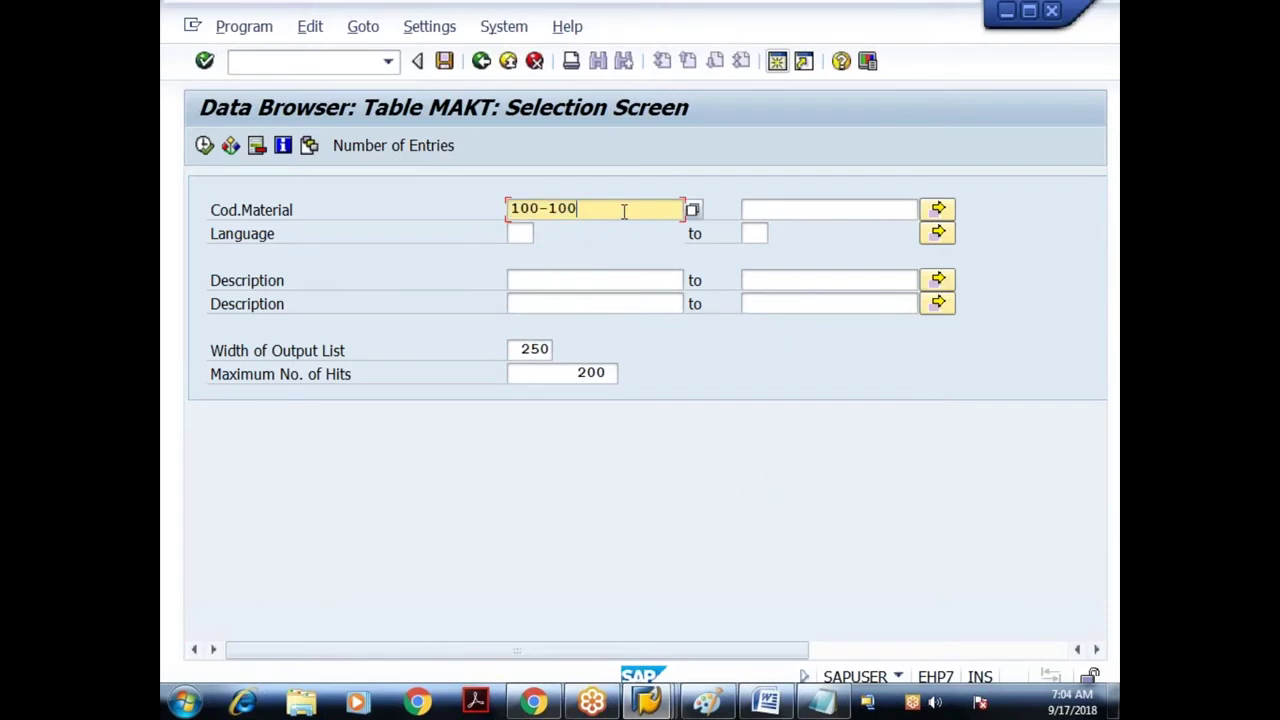
{"action": "left_click", "coordinate": [203, 147]}
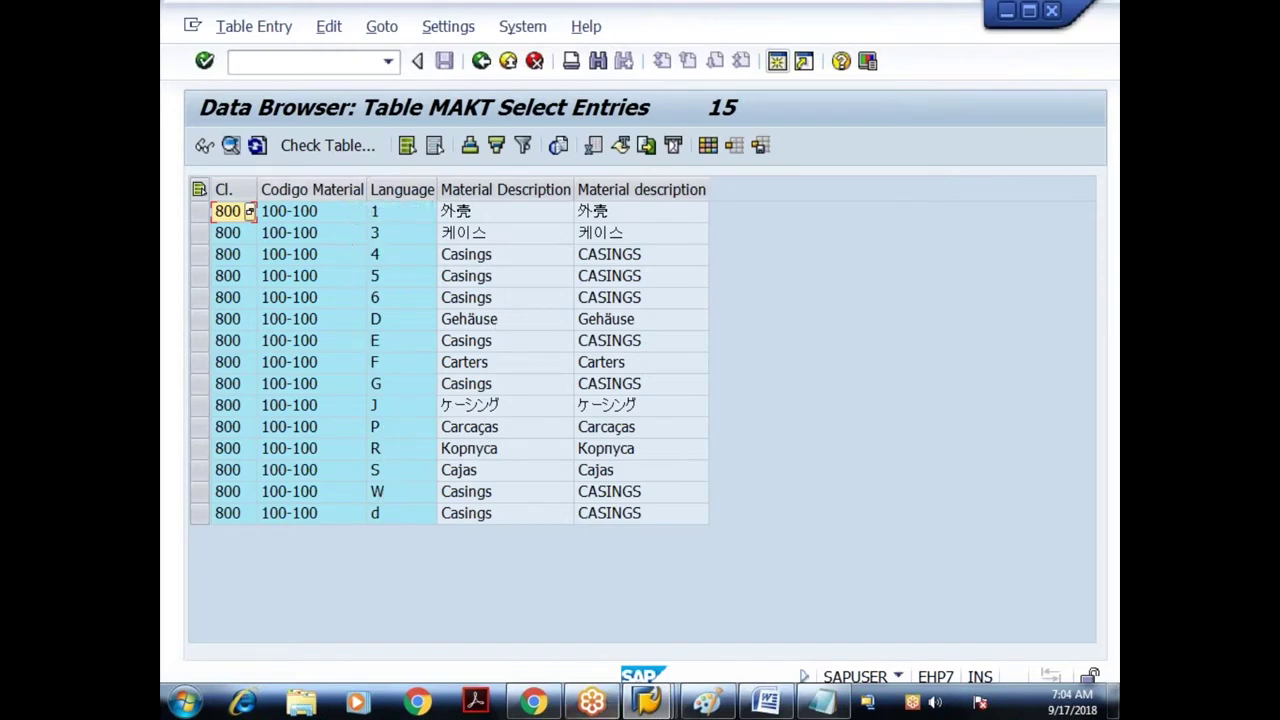
Switch to the MARC session and examine its WERKS plant key field
{"action": "left_click", "coordinate": [648, 703]}
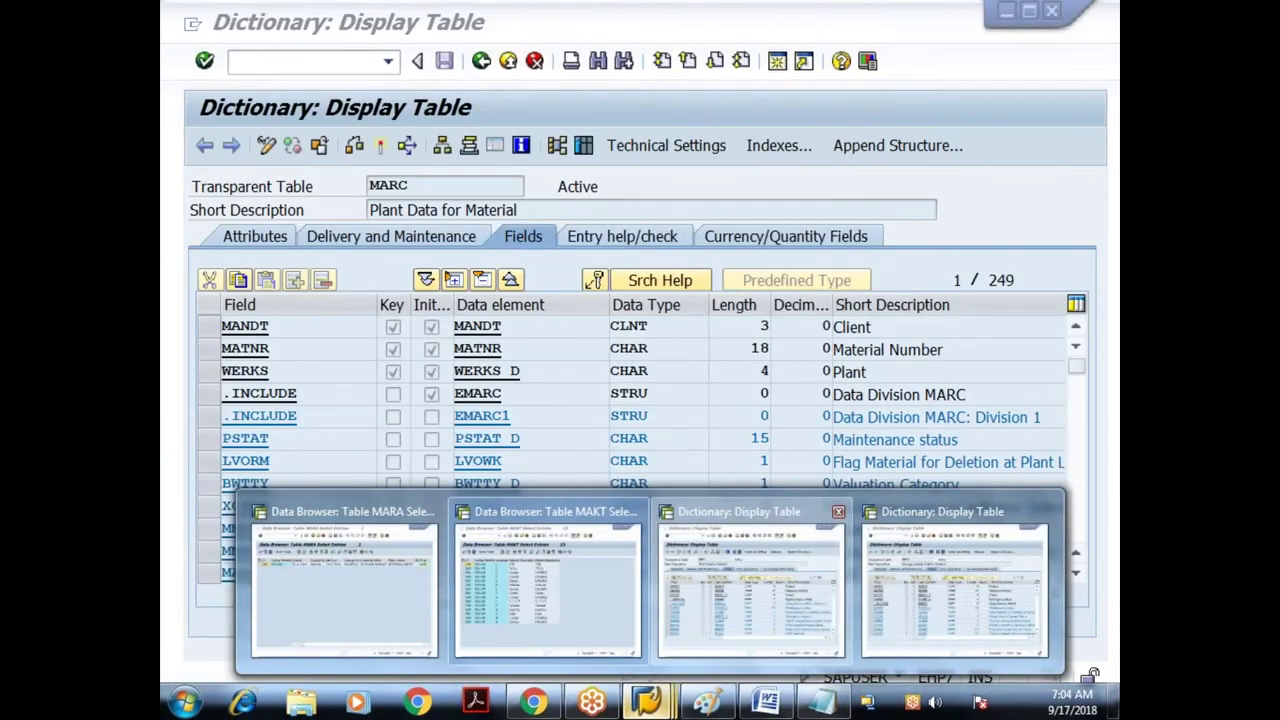
{"action": "left_click", "coordinate": [751, 585]}
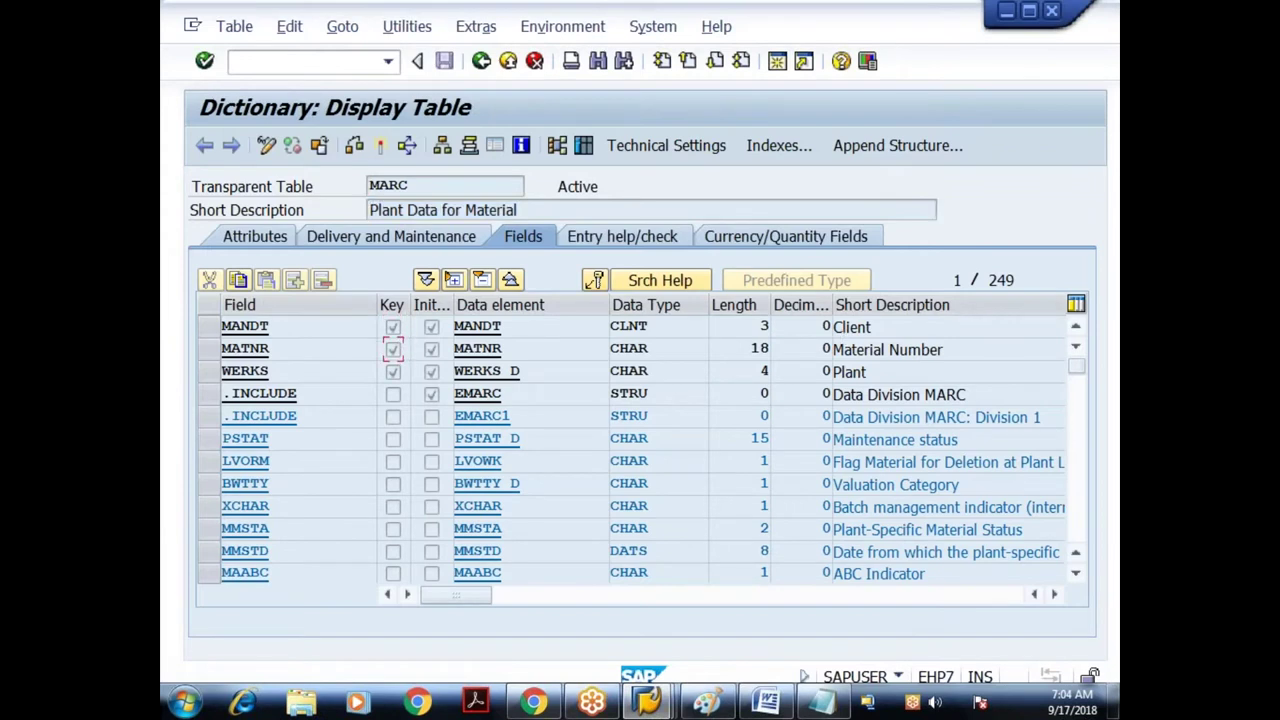
{"action": "left_click", "coordinate": [222, 372]}
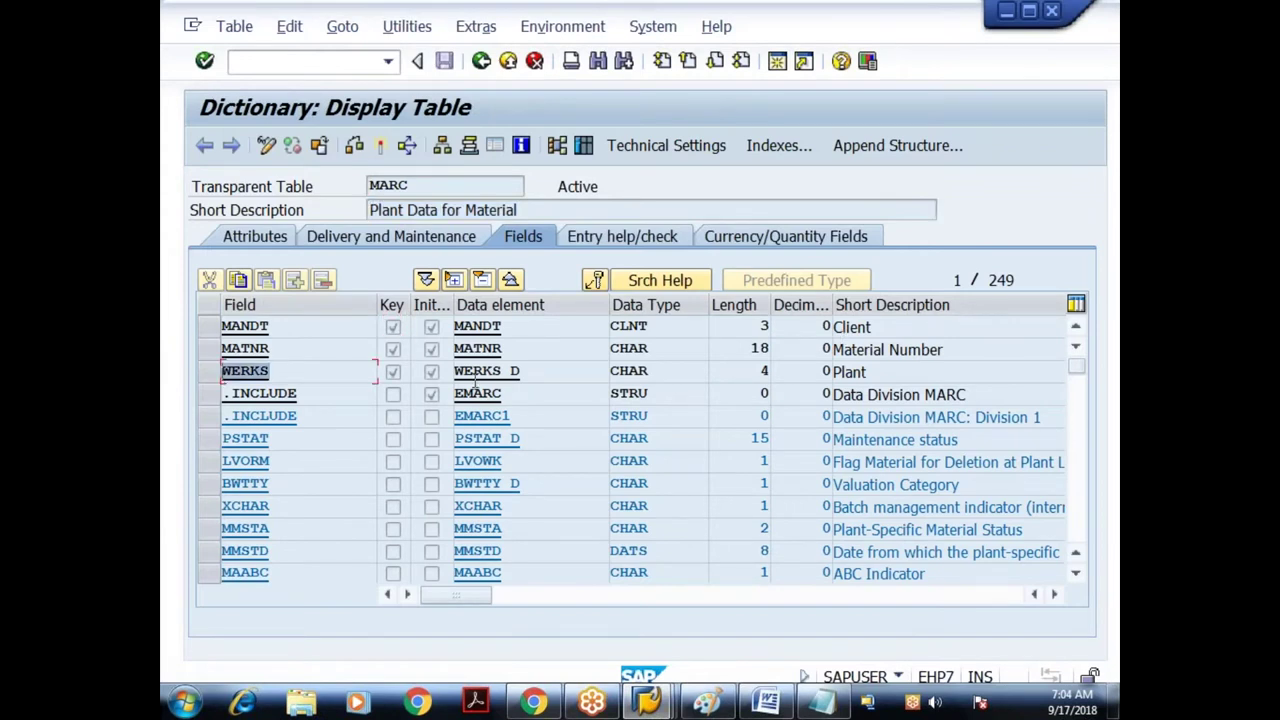
{"action": "left_click", "coordinate": [878, 371]}
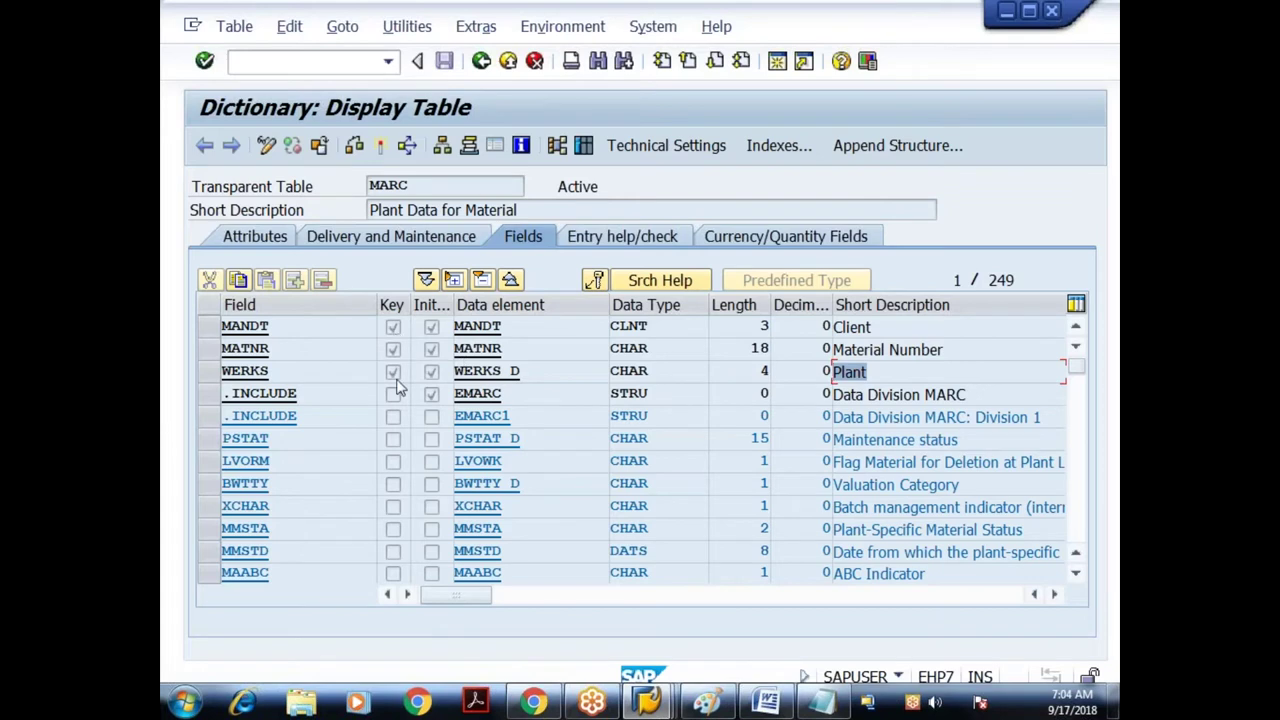
Open the contents selection for table MARC, restrict it to material 100-100, then count and list the matching entries
{"action": "left_click", "coordinate": [583, 146]}
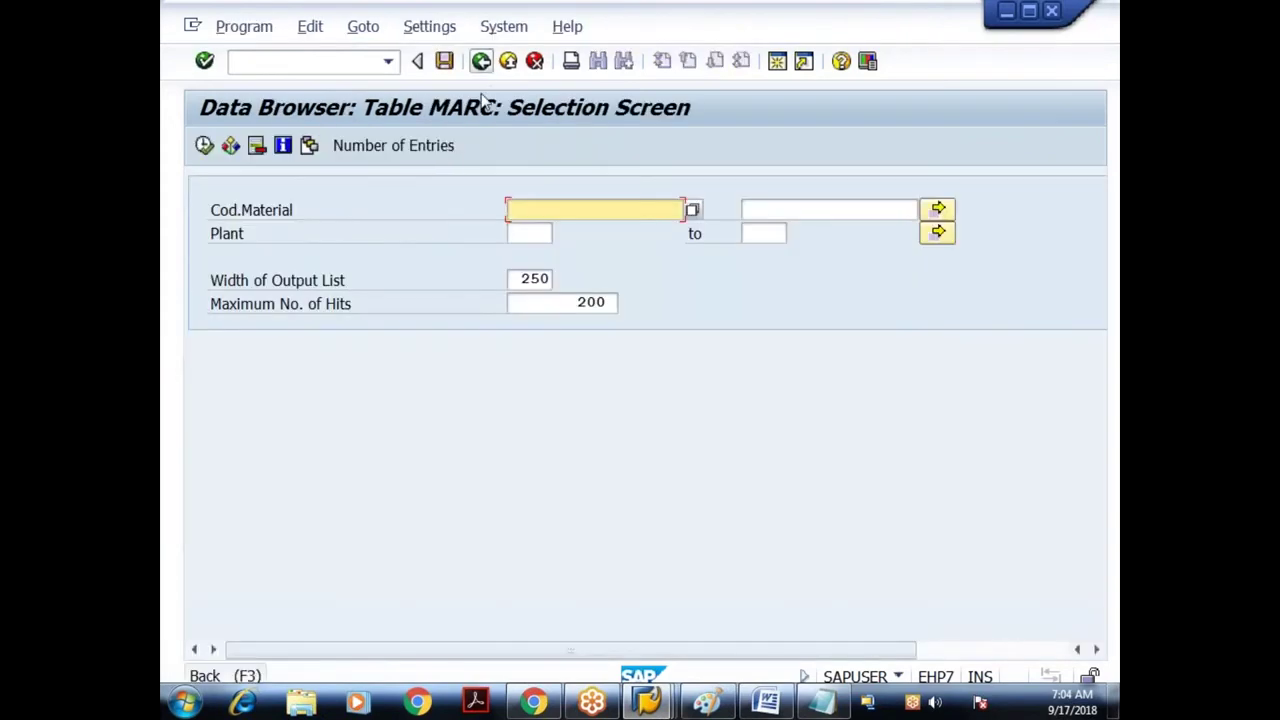
{"action": "left_click", "coordinate": [481, 61]}
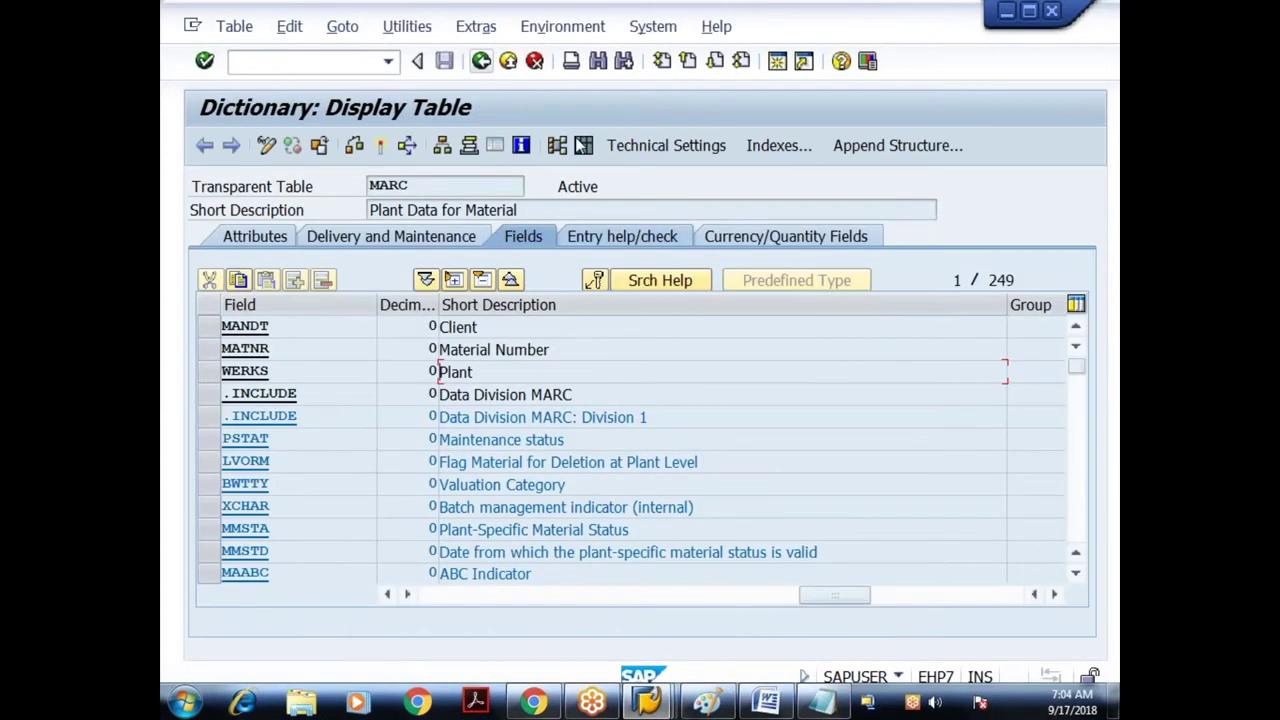
{"action": "left_click", "coordinate": [583, 146]}
{"action": "type", "text": "100-100"}
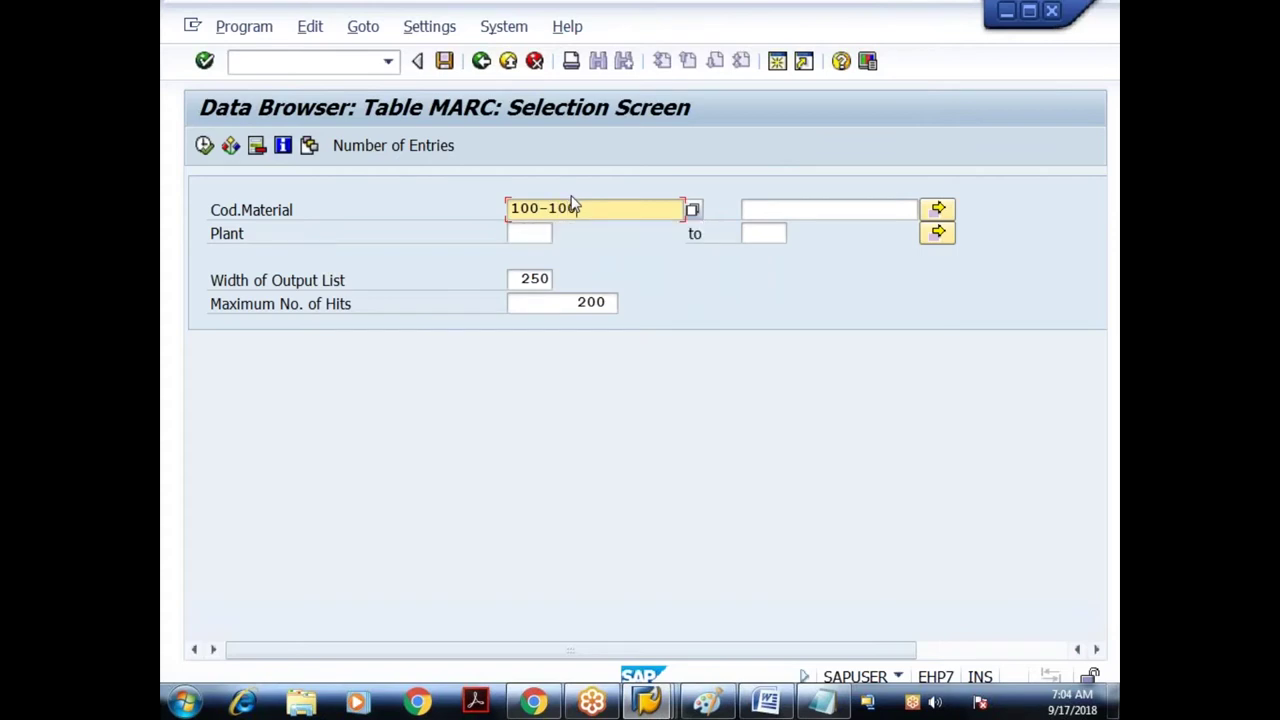
{"action": "left_click_drag", "start_coordinate": [588, 207], "coordinate": [505, 216]}
{"action": "left_click", "coordinate": [592, 210]}
{"action": "left_click_drag", "start_coordinate": [592, 210], "coordinate": [490, 220]}
{"action": "left_click", "coordinate": [407, 150]}
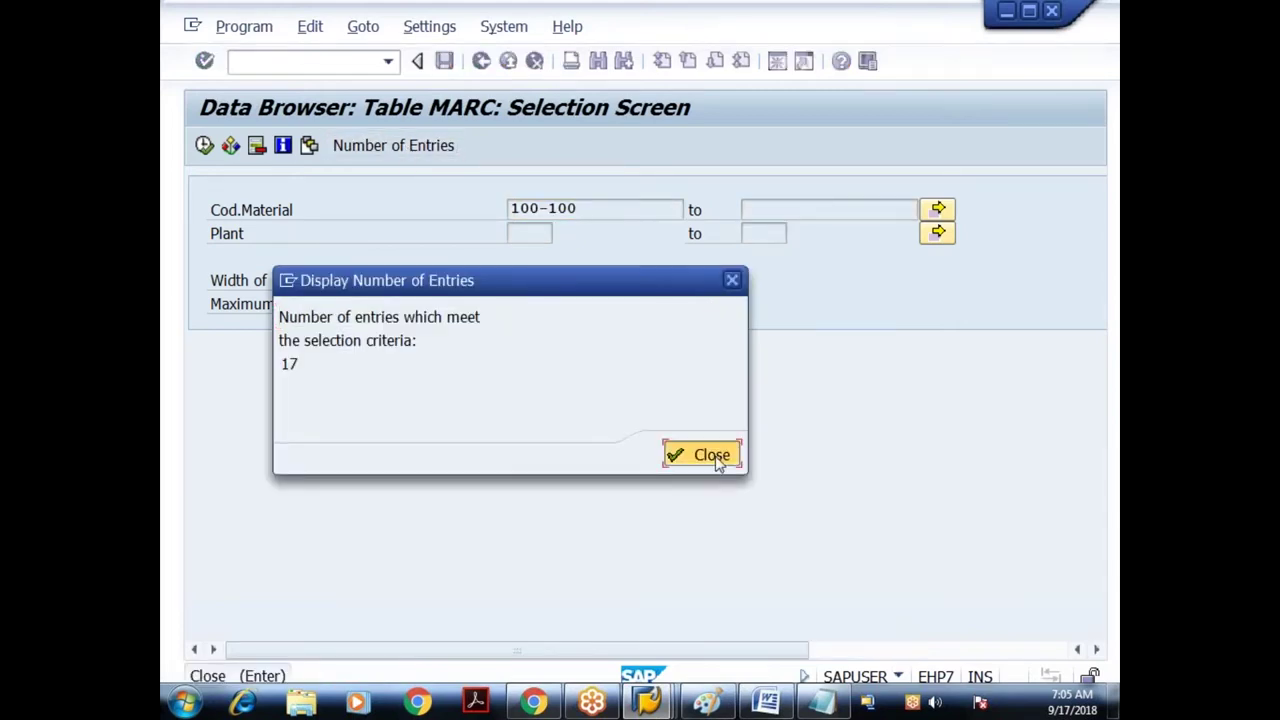
{"action": "left_click", "coordinate": [712, 456]}
{"action": "left_click", "coordinate": [204, 145]}
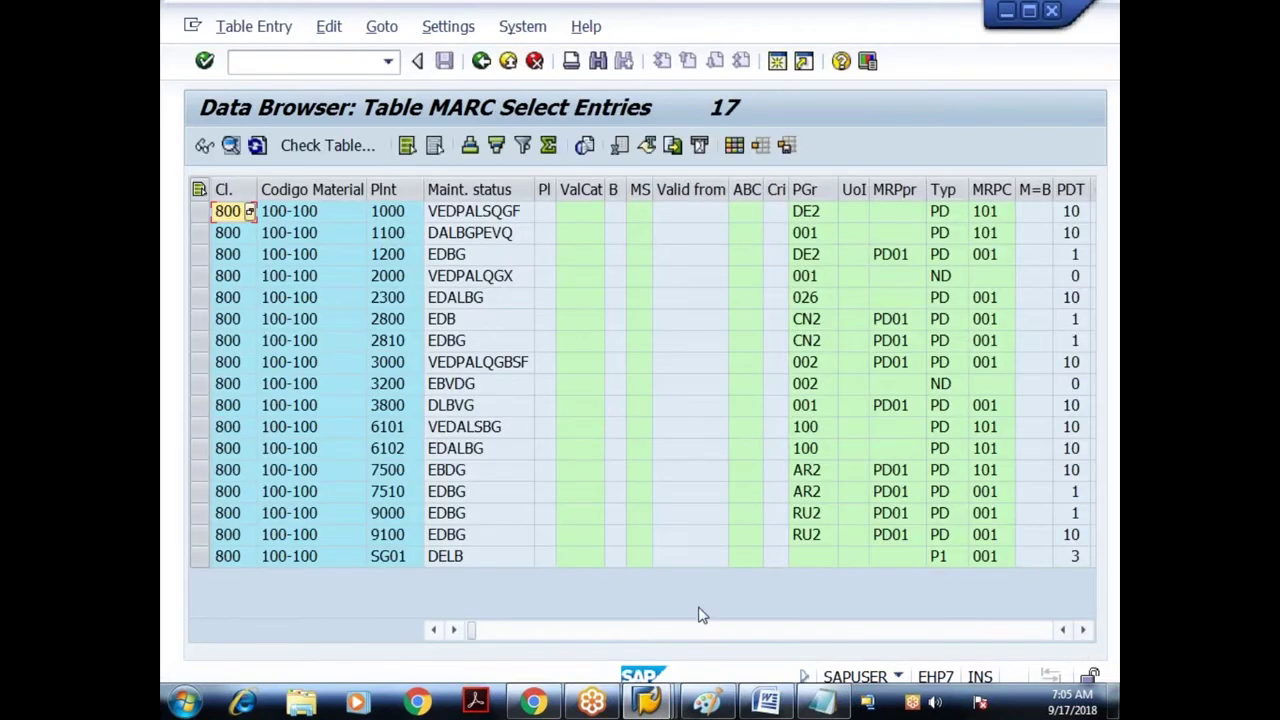
Switch to the MARD session and examine the table's short description and its material number, plant and storage location key fields
{"action": "left_click", "coordinate": [647, 703]}
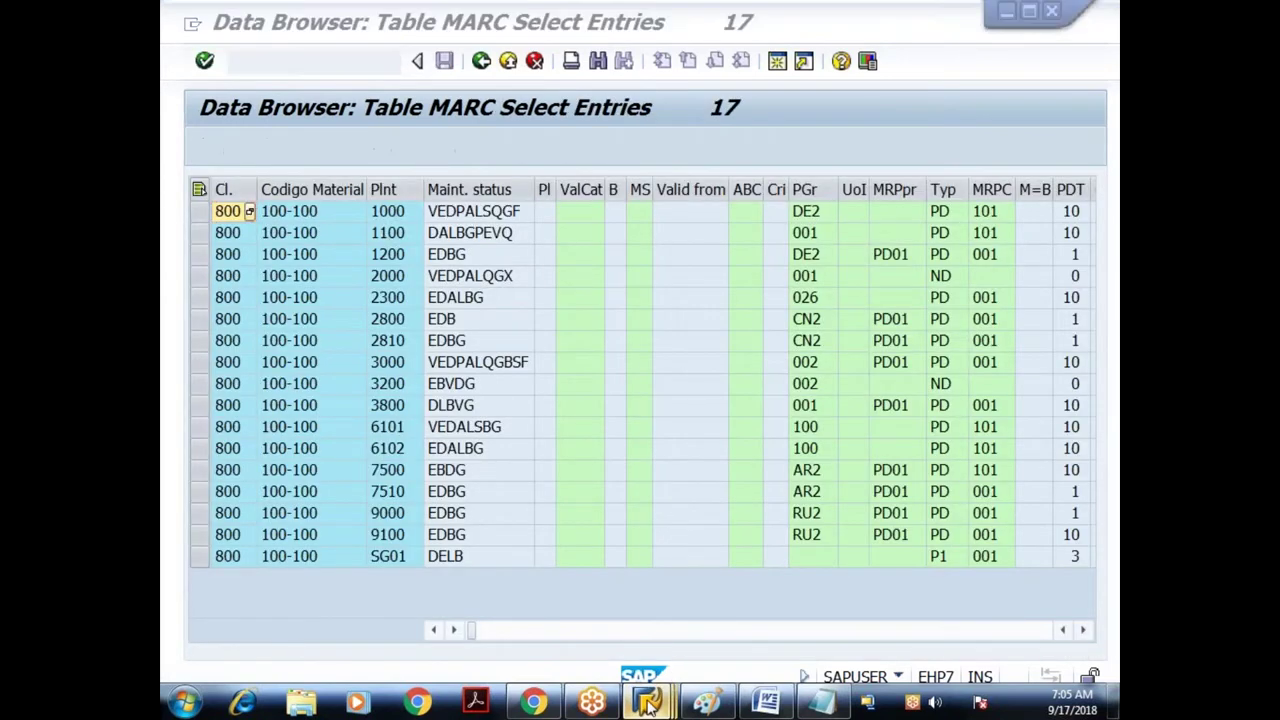
{"action": "mouse_move", "coordinate": [647, 703]}
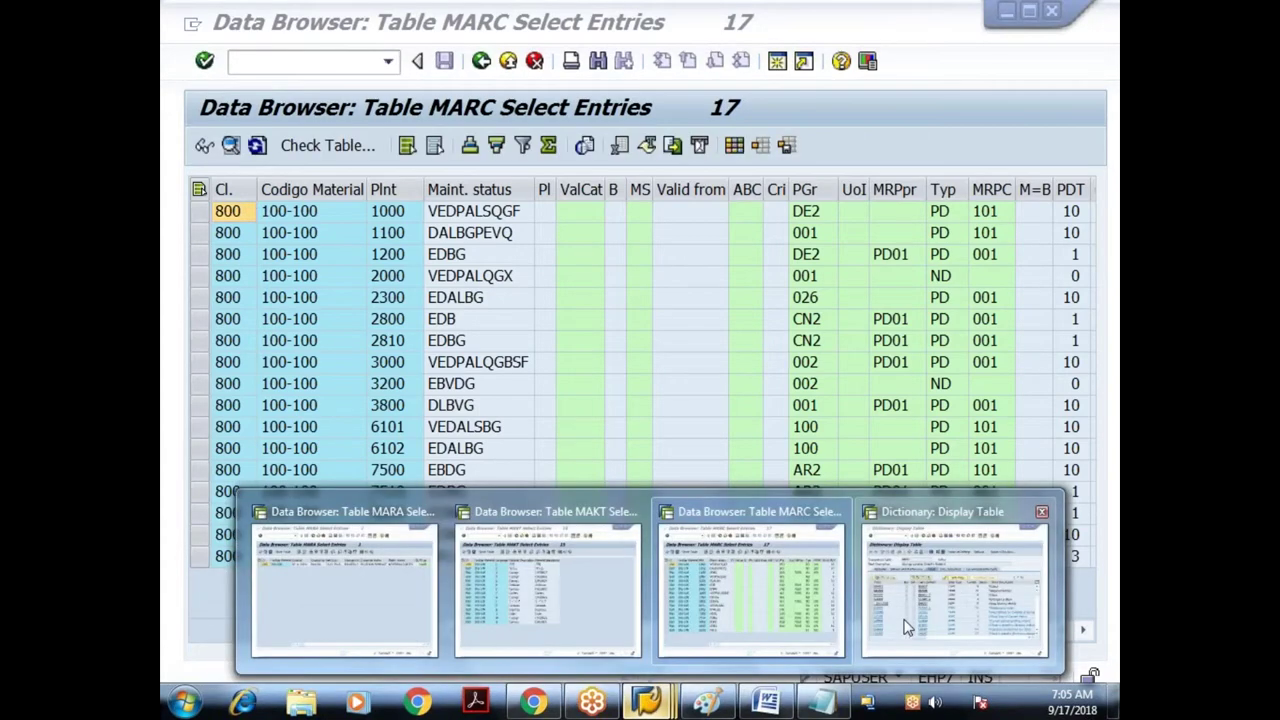
{"action": "left_click", "coordinate": [905, 627]}
{"action": "left_click_drag", "start_coordinate": [600, 211], "coordinate": [369, 210]}
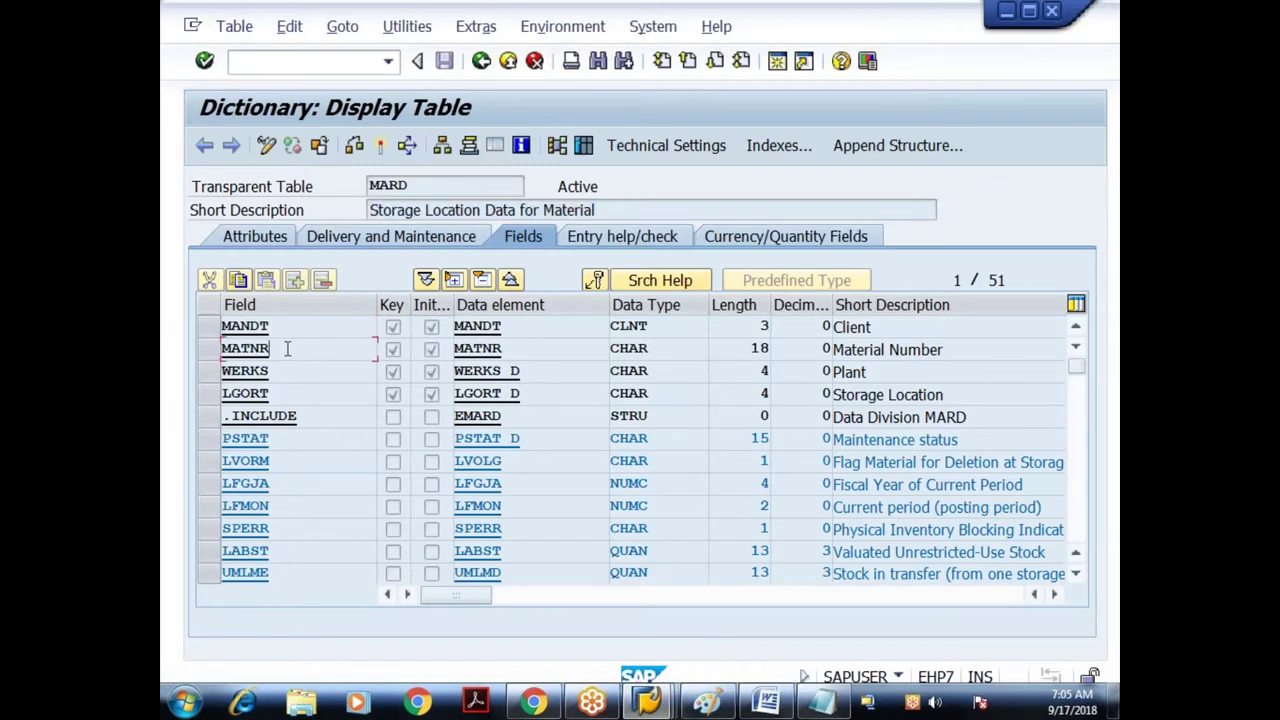
{"action": "left_click_drag", "start_coordinate": [886, 371], "coordinate": [403, 393]}
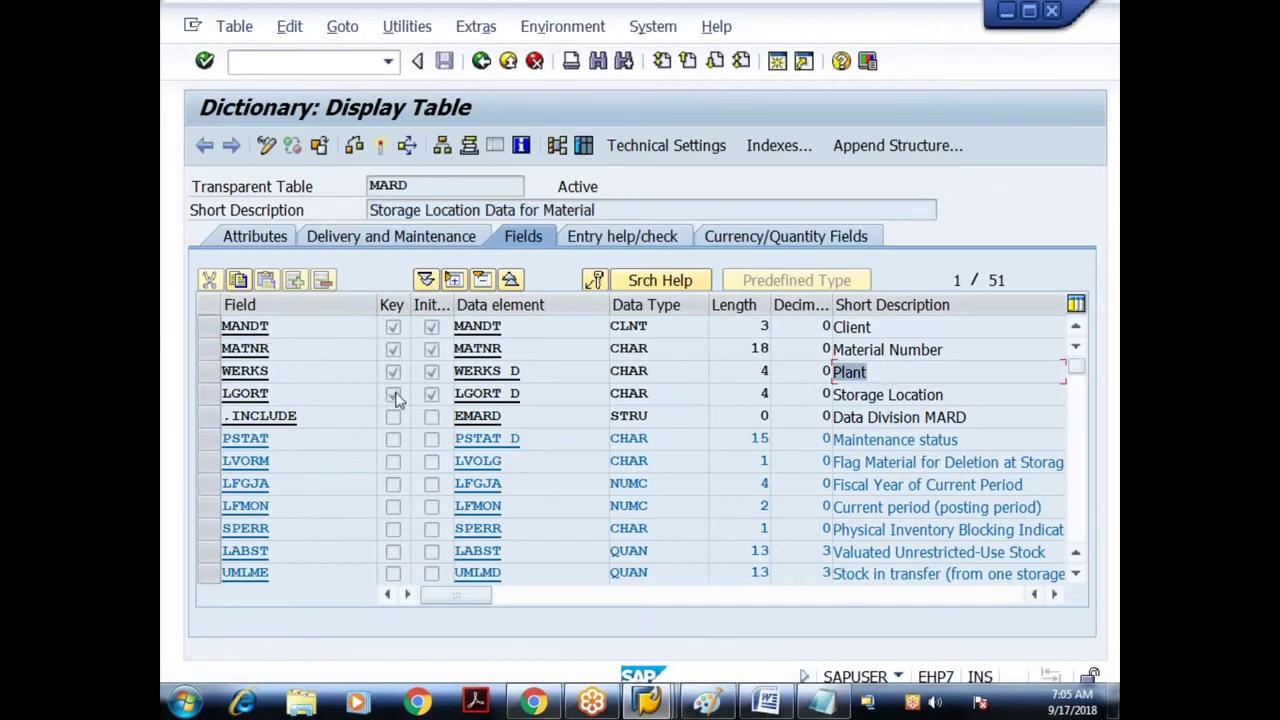
{"action": "left_click", "coordinate": [852, 394]}
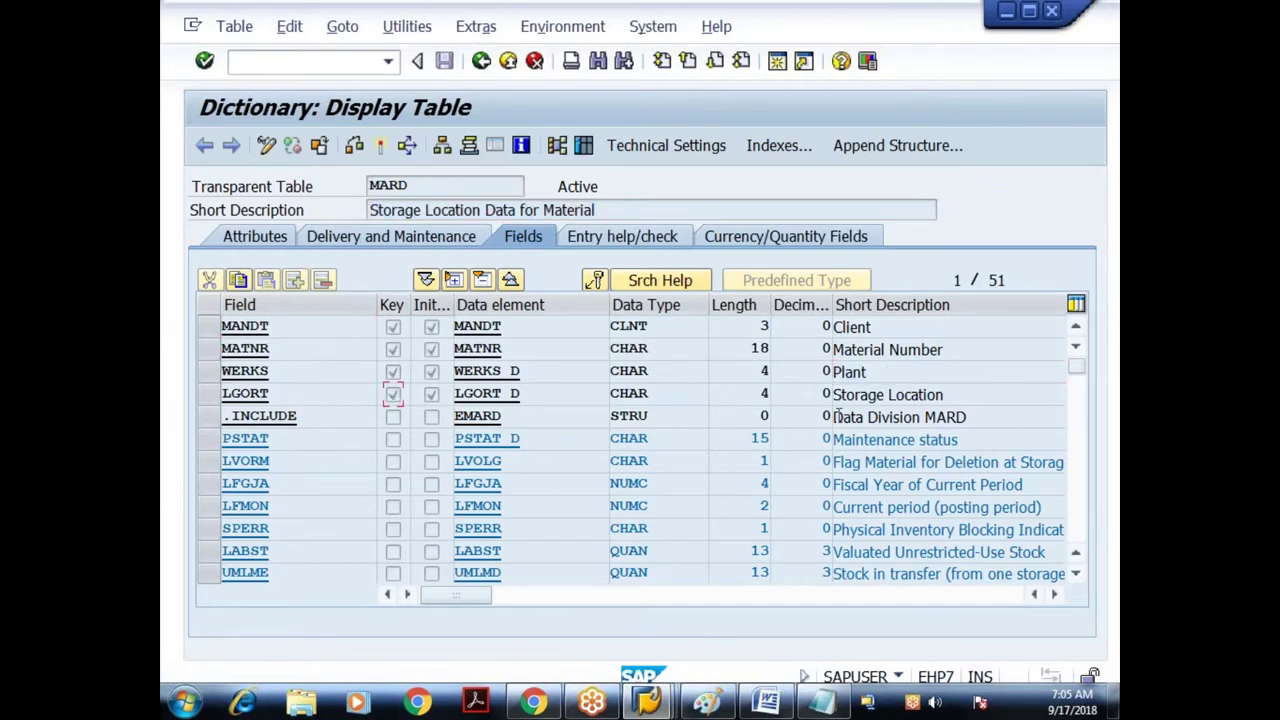
Open the contents selection for table MARD and check the material and plant combinations listed in the MARC session
{"action": "left_click", "coordinate": [584, 146]}
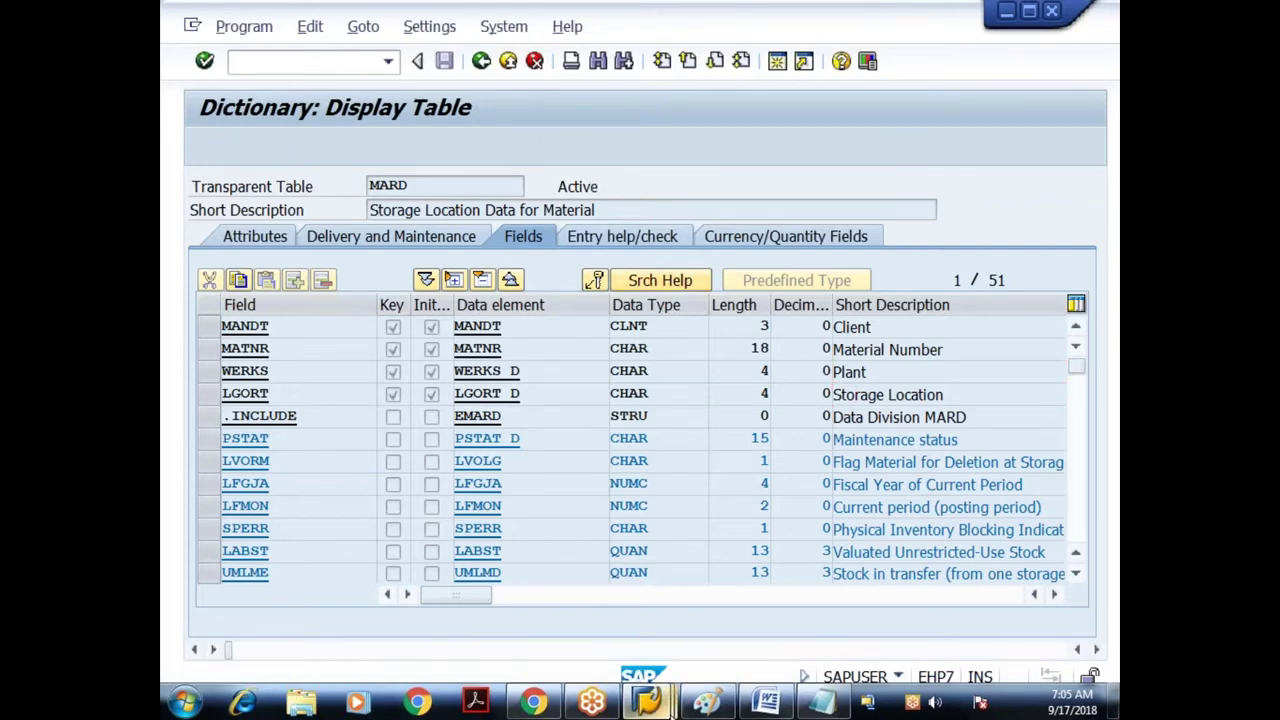
{"action": "mouse_move", "coordinate": [673, 700]}
{"action": "left_click", "coordinate": [700, 626]}
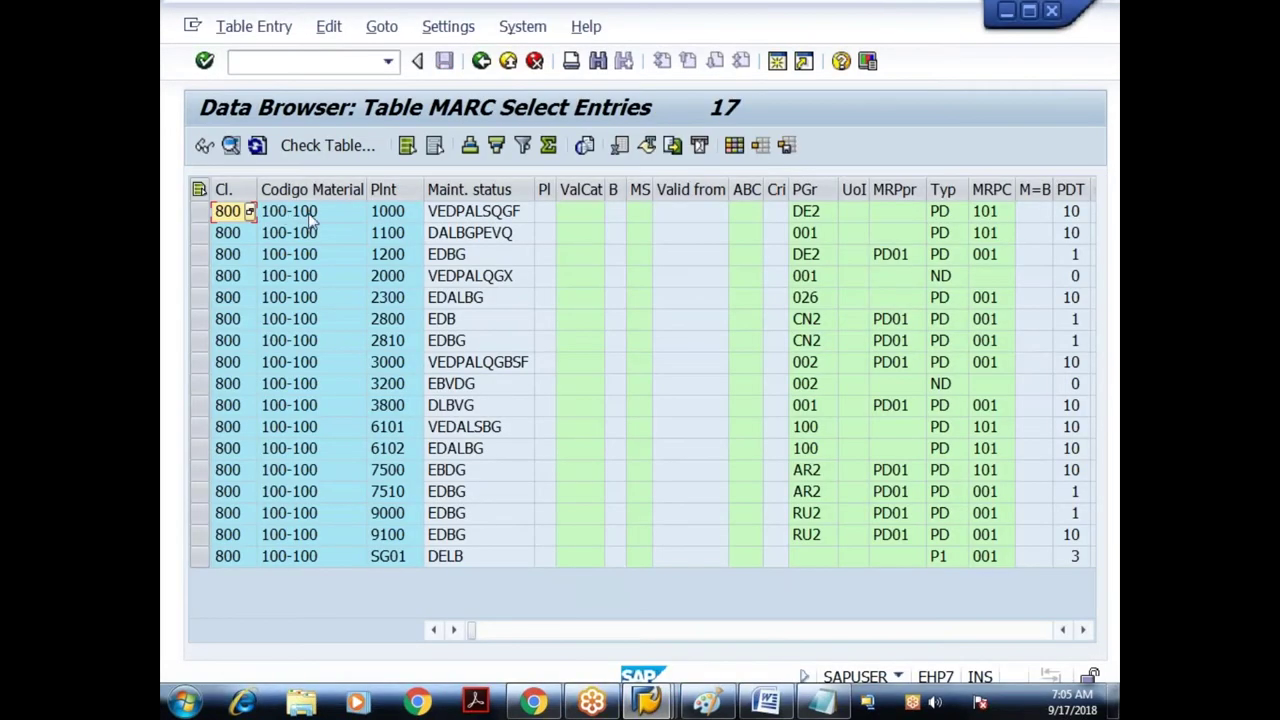
{"action": "left_click", "coordinate": [647, 704]}
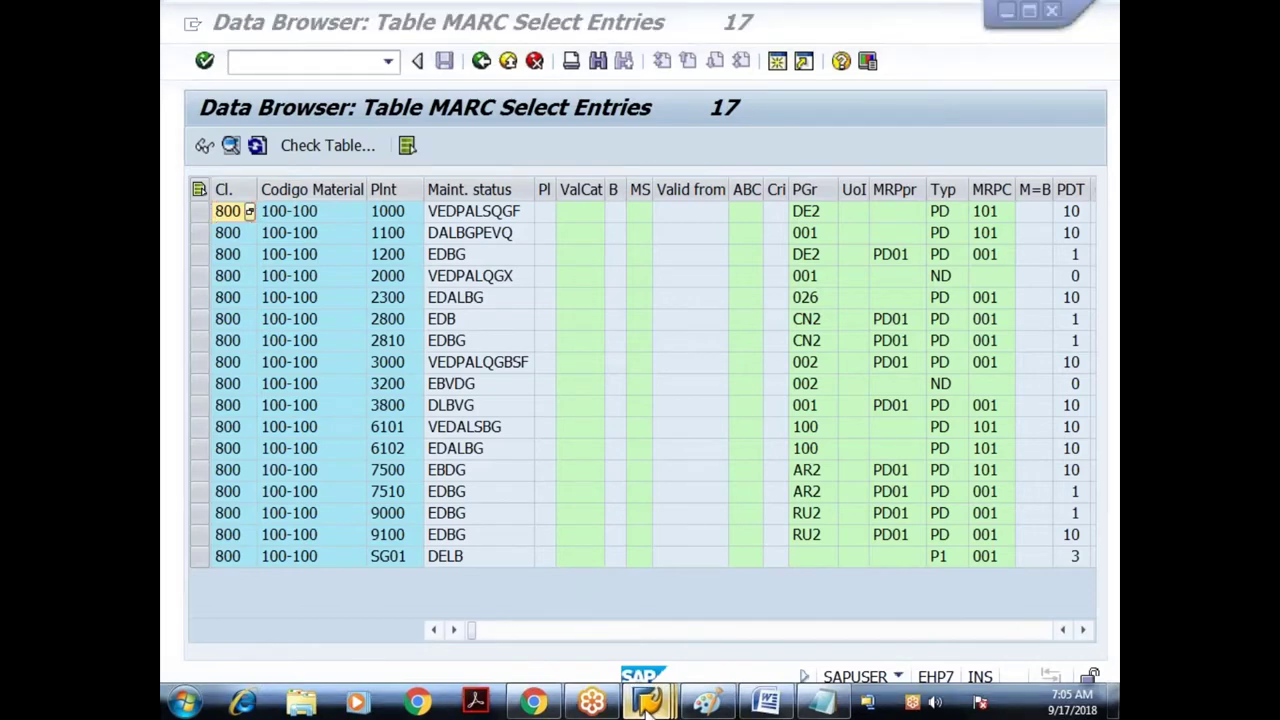
Restrict the MARD contents selection to material 100-100 and plant 1000, then count and list the matching entries
{"action": "type", "text": "100-"}
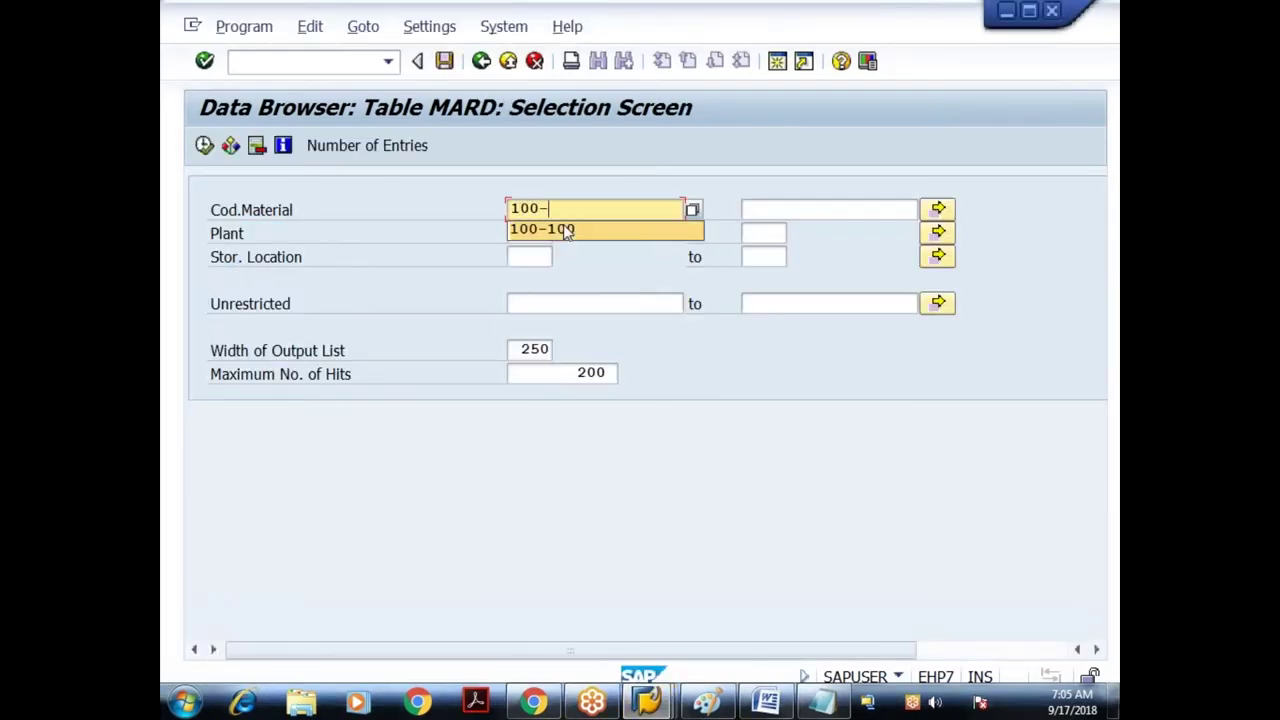
{"action": "type", "text": "100"}
{"action": "left_click", "coordinate": [535, 233]}
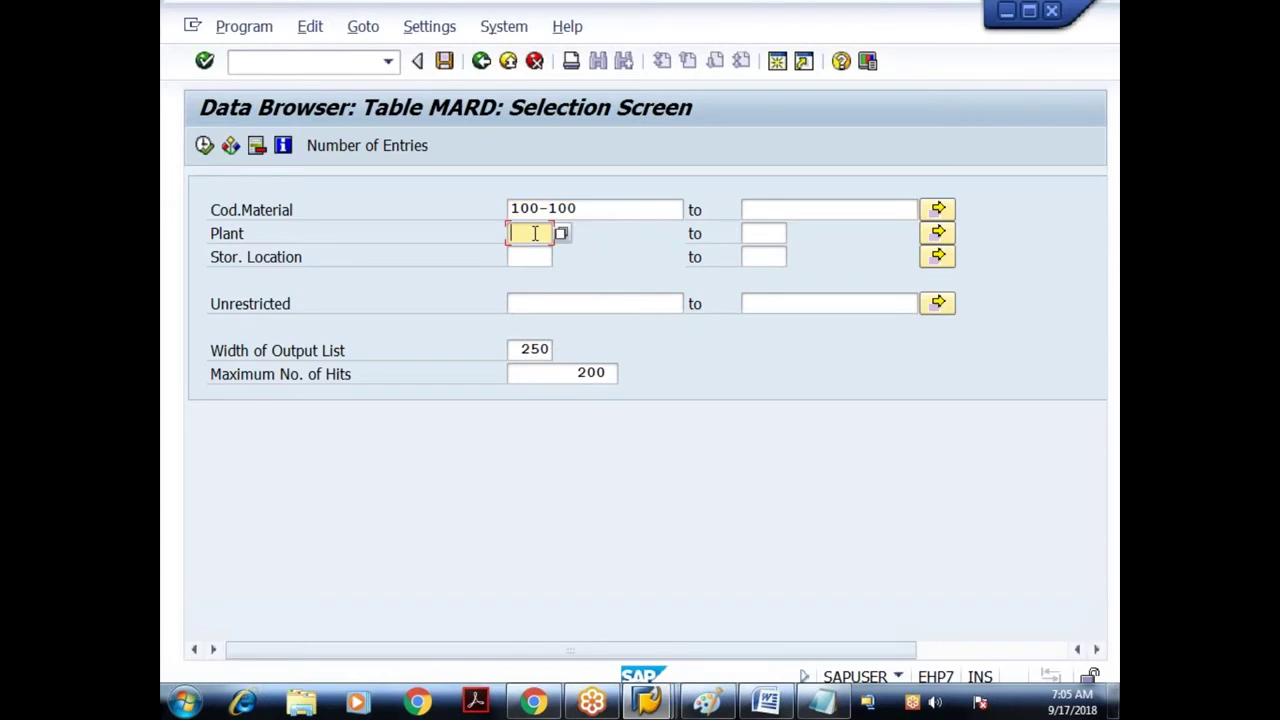
{"action": "type", "text": "1000"}
{"action": "left_click", "coordinate": [410, 148]}
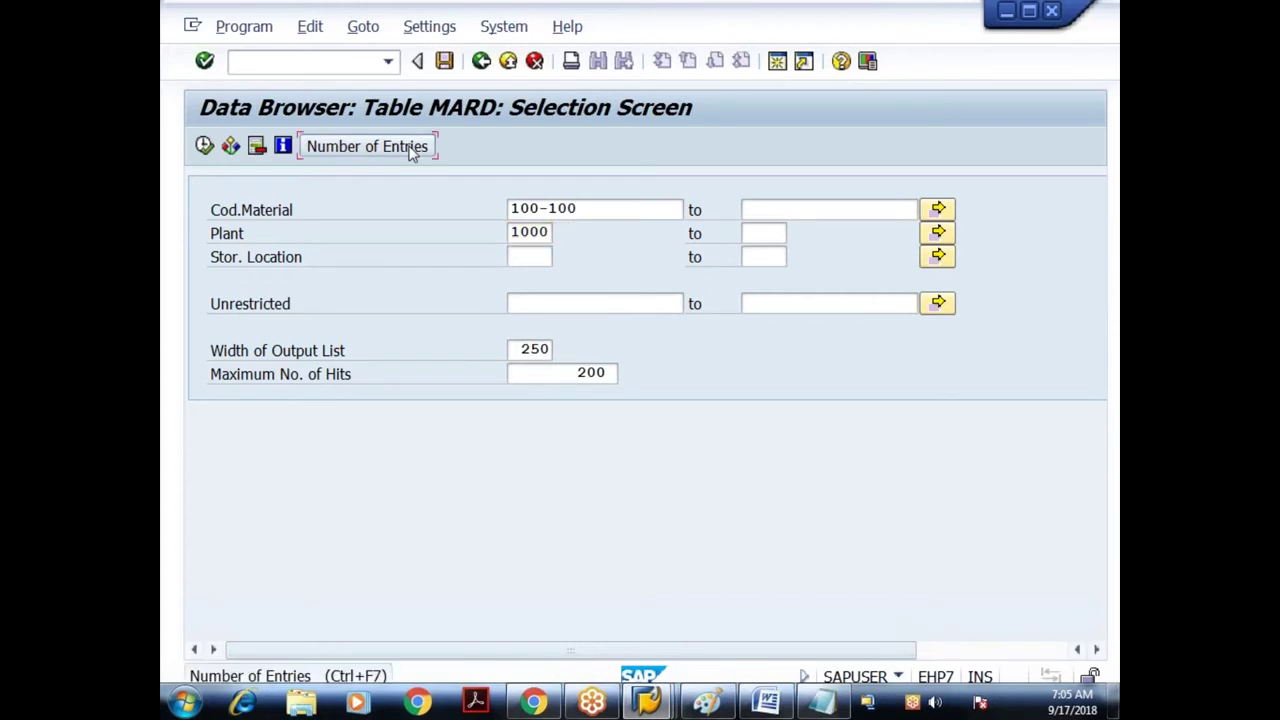
{"action": "left_click", "coordinate": [711, 455]}
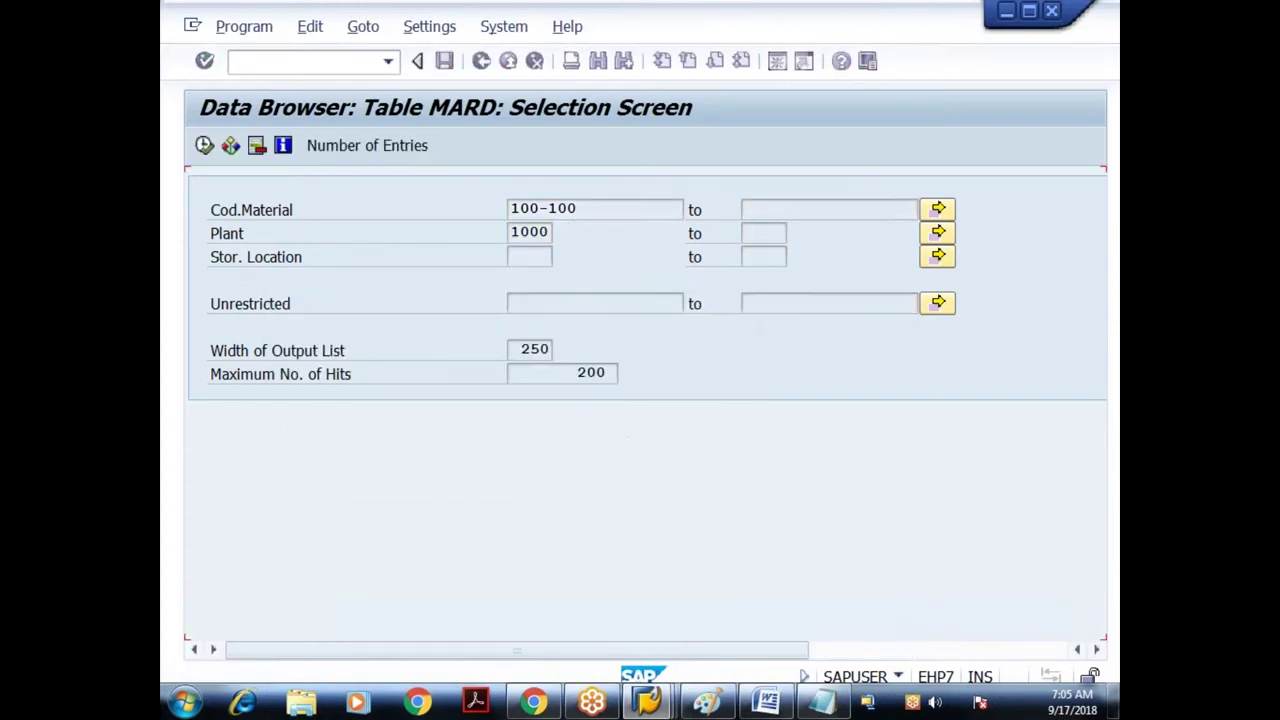
{"action": "key", "text": "F8"}
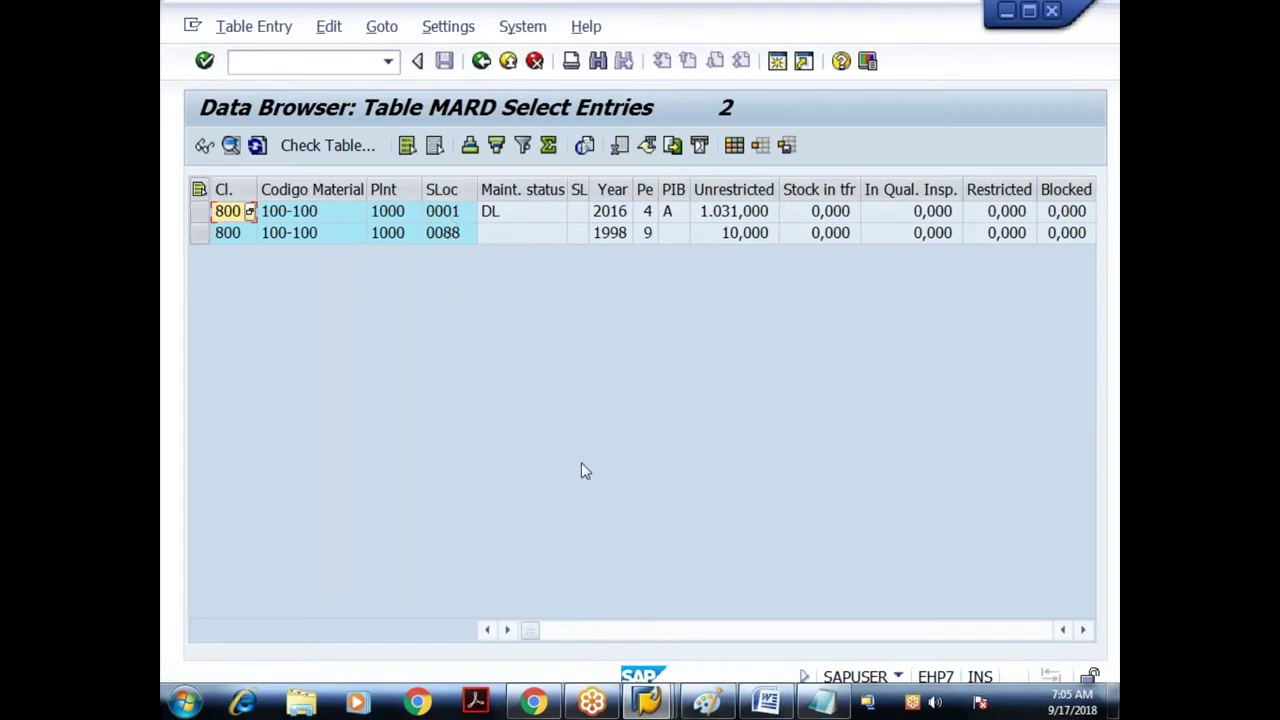
Compare the entries listed for material 100-100 across the MARA, MAKT, MARC and MARD sessions in turn
{"action": "left_click", "coordinate": [647, 700]}
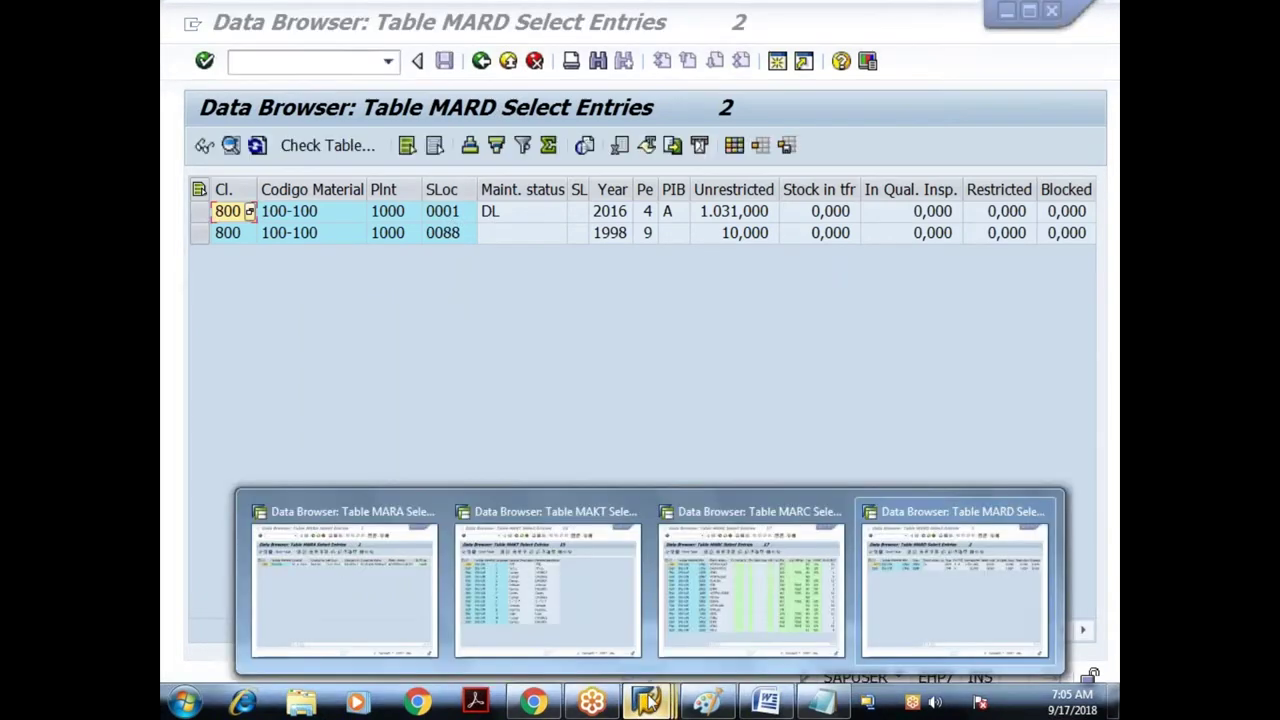
{"action": "left_click", "coordinate": [363, 597]}
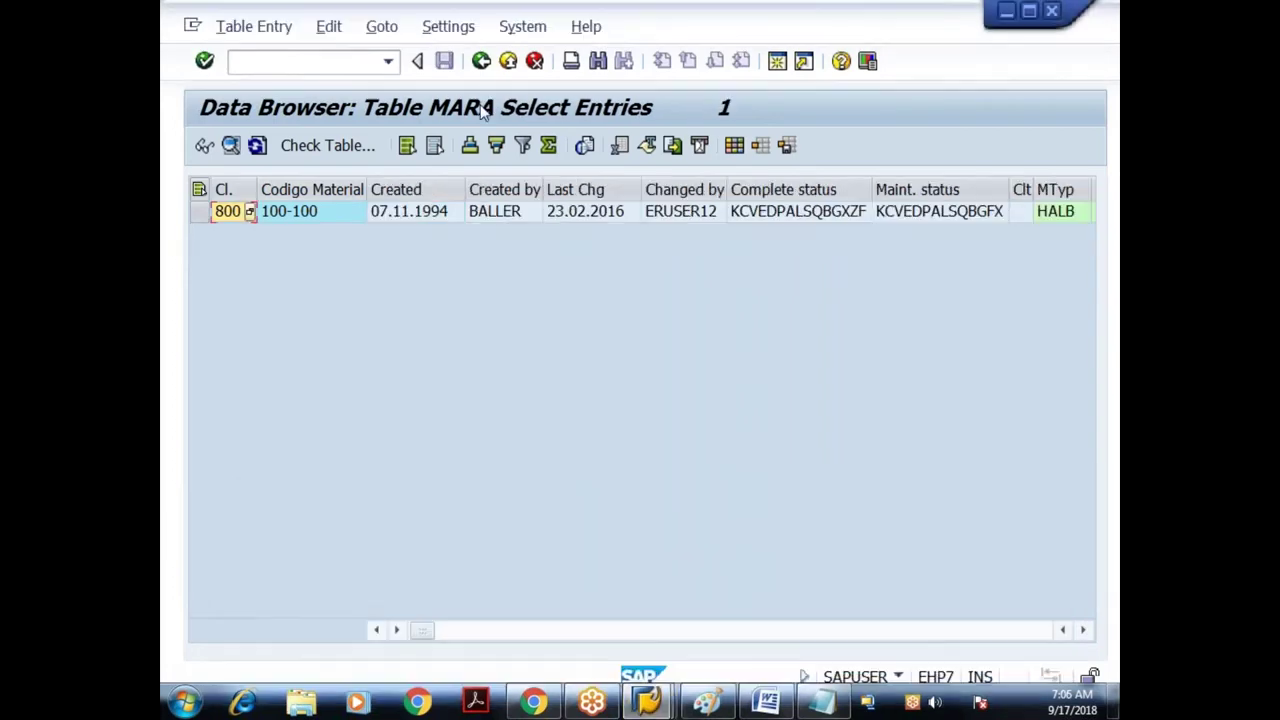
{"action": "left_click", "coordinate": [650, 701]}
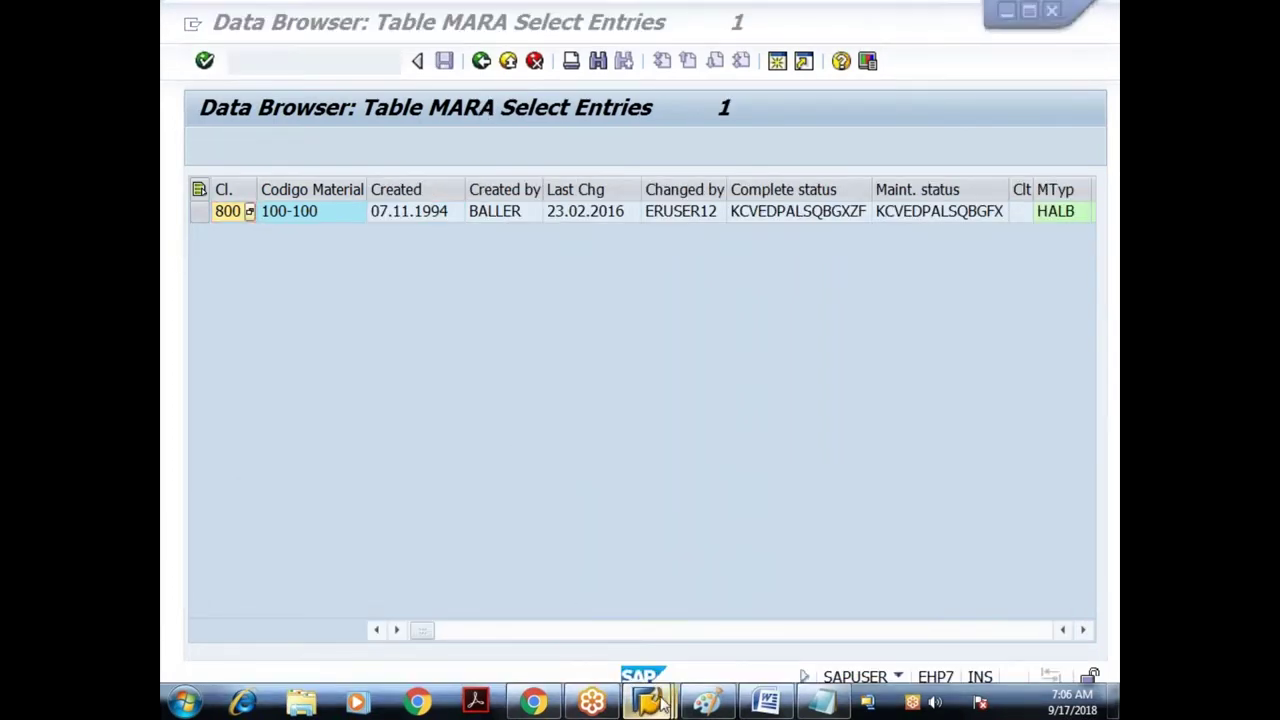
{"action": "mouse_move", "coordinate": [655, 703]}
{"action": "left_click", "coordinate": [584, 627]}
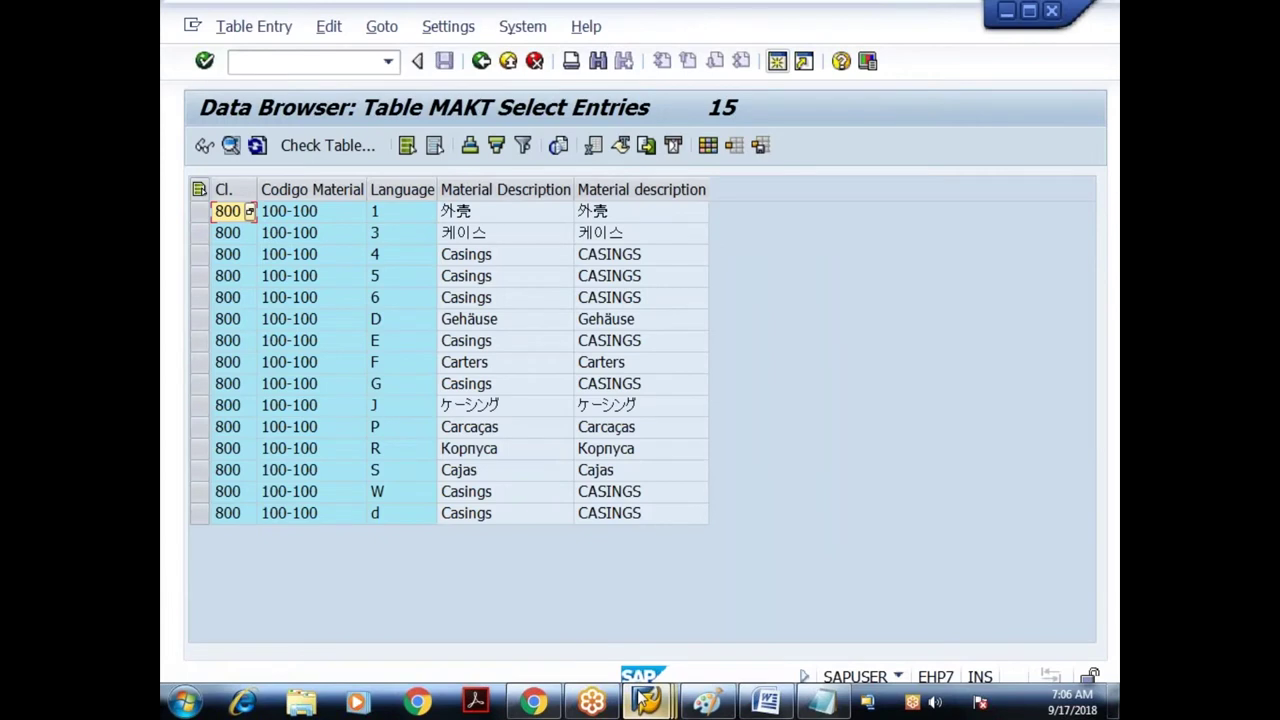
{"action": "left_click", "coordinate": [644, 699]}
{"action": "left_click", "coordinate": [642, 627]}
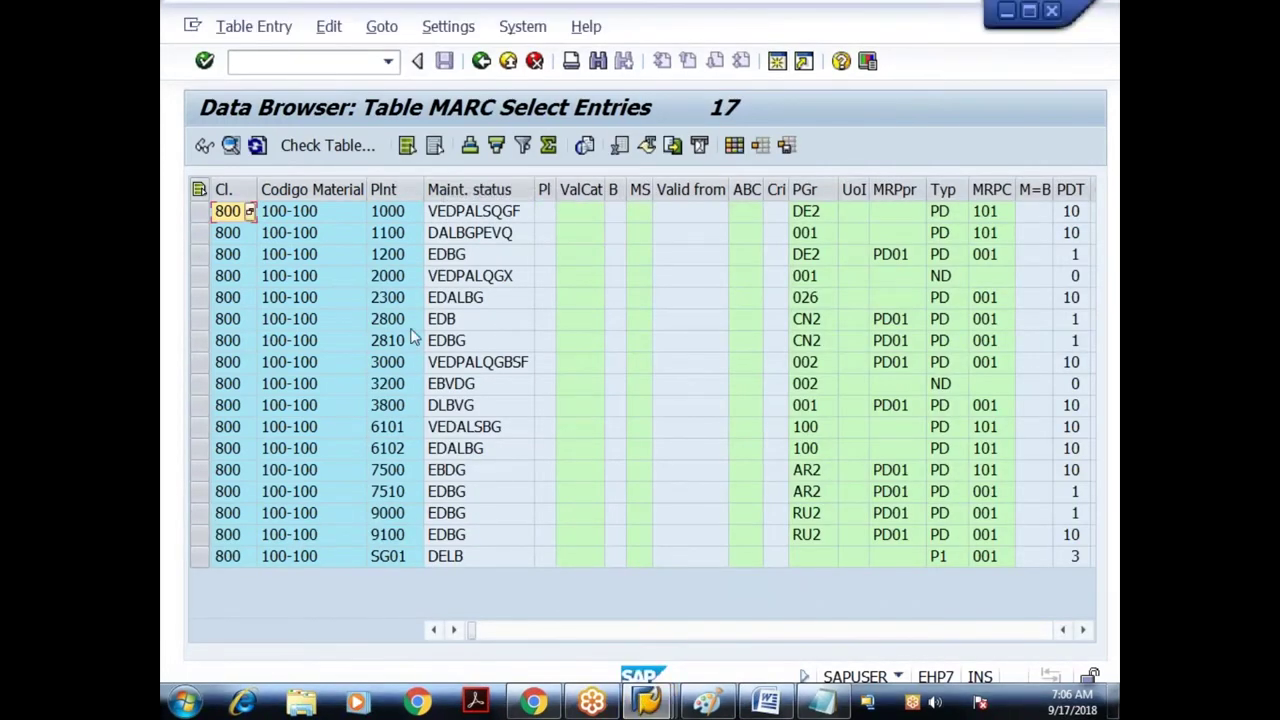
{"action": "left_click", "coordinate": [657, 707]}
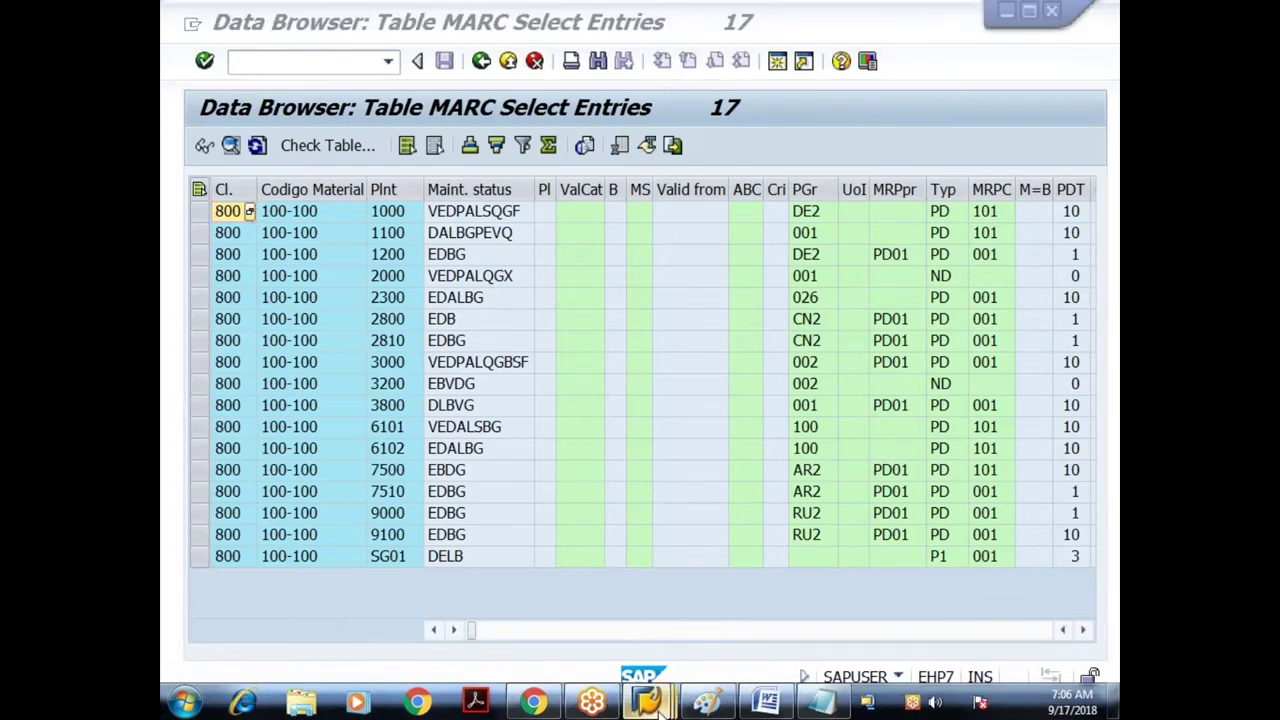
{"action": "left_click", "coordinate": [700, 585]}
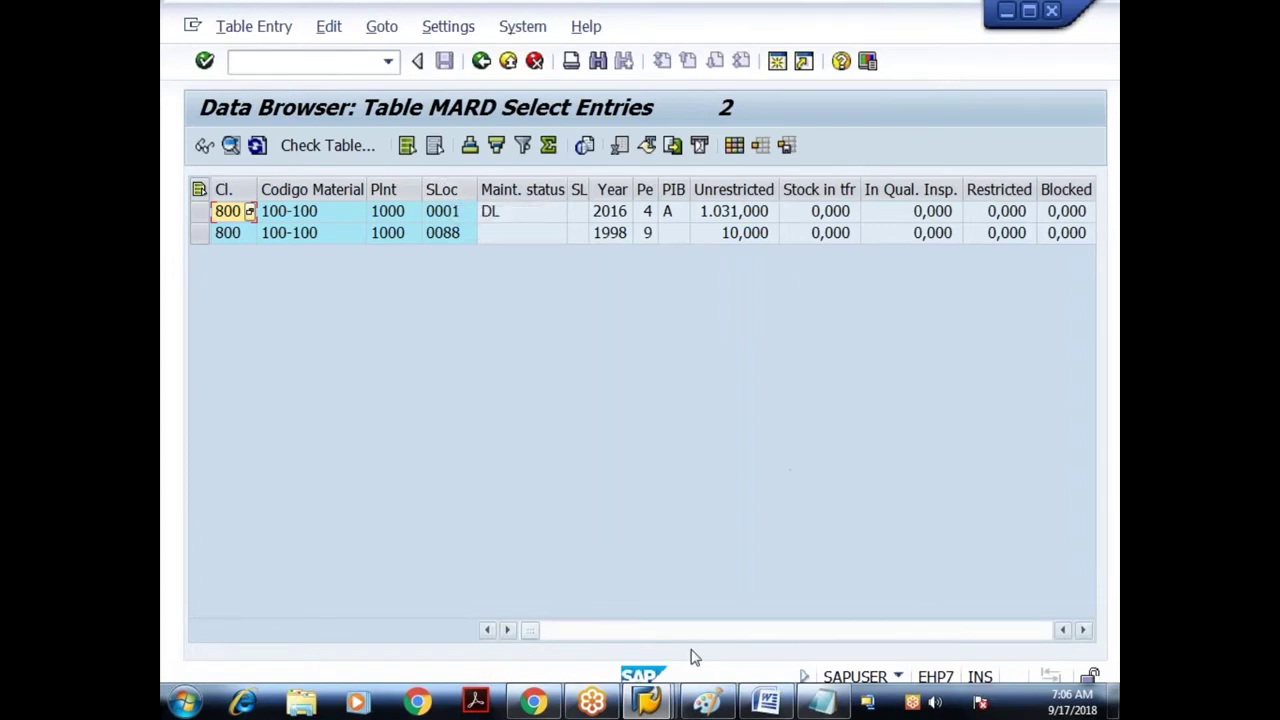
Check the MARC entries for material 100-100, then switch to Paint and examine the view cluster diagram with its se54 label
{"action": "left_click", "coordinate": [645, 703]}
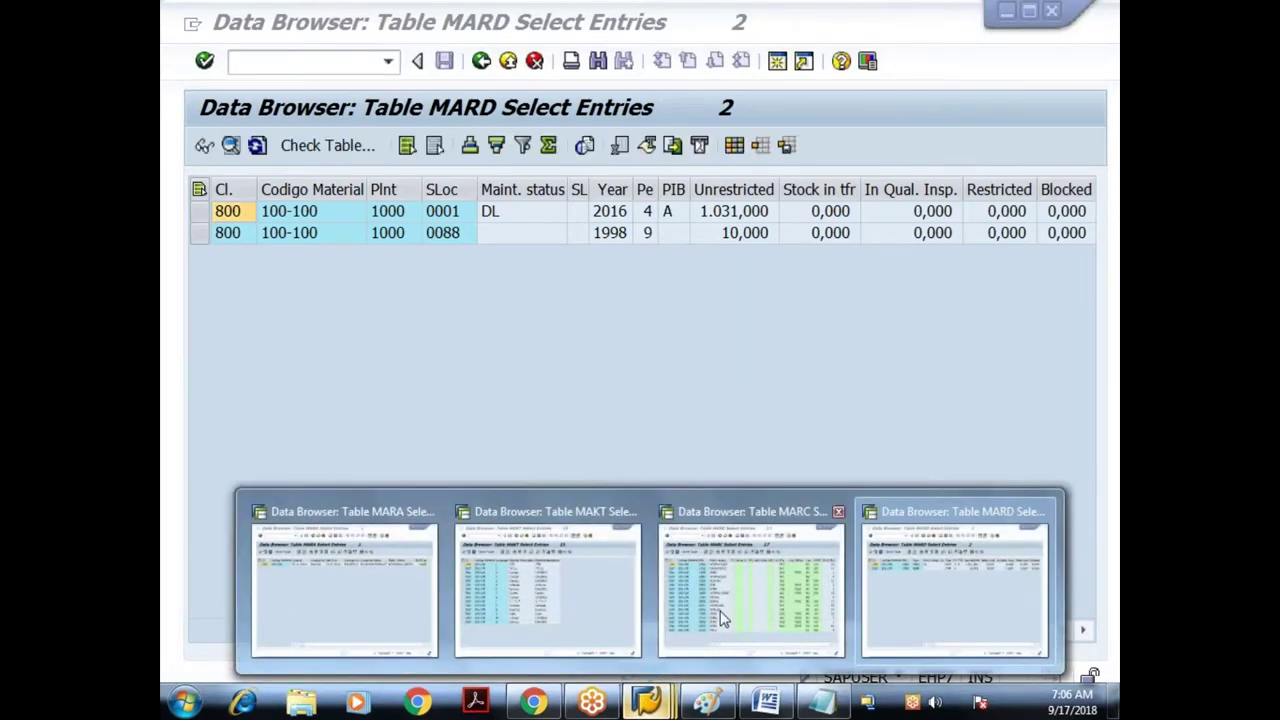
{"action": "mouse_move", "coordinate": [722, 618]}
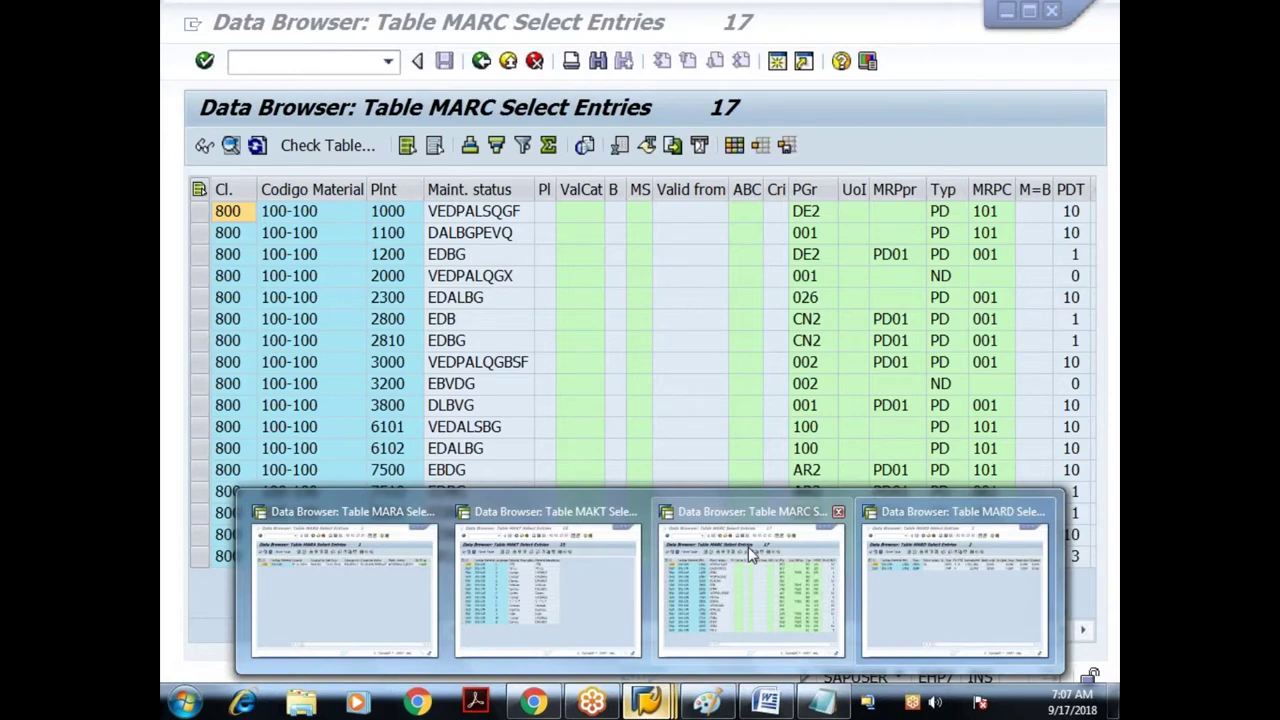
{"action": "left_click", "coordinate": [707, 703]}
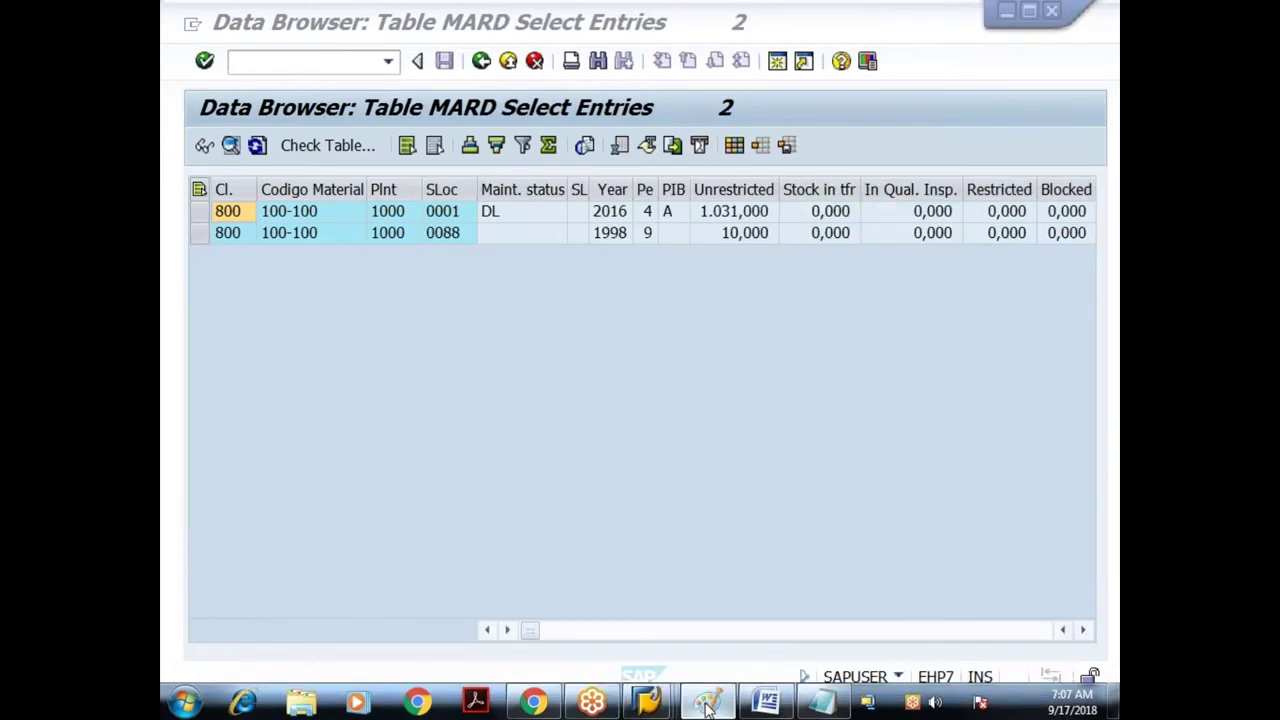
{"action": "left_click", "coordinate": [432, 66]}
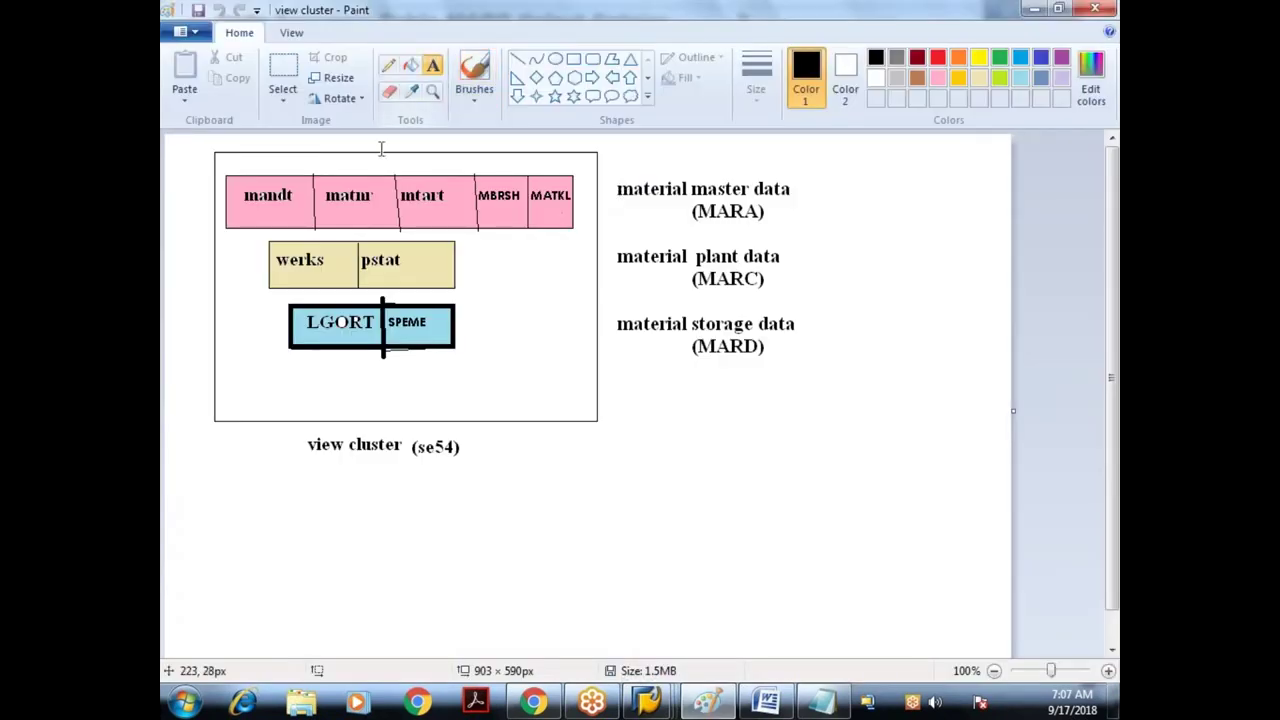
{"action": "left_click_drag", "start_coordinate": [408, 440], "coordinate": [485, 461]}
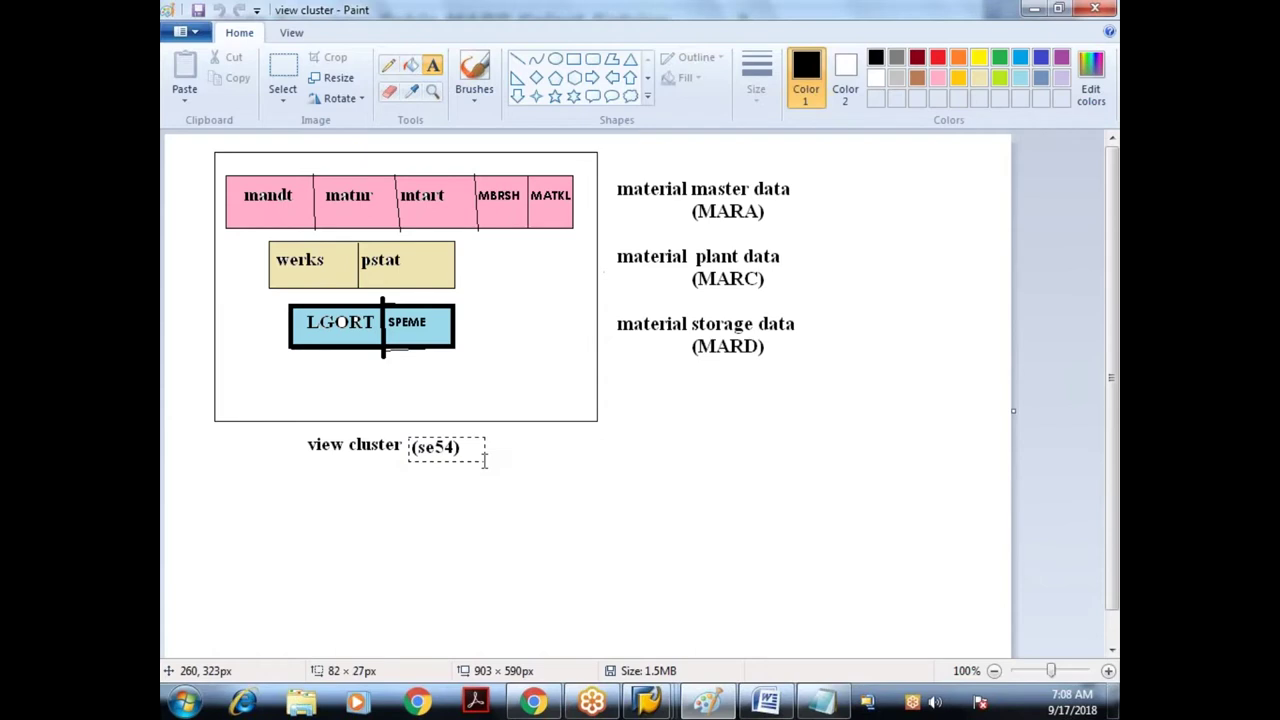
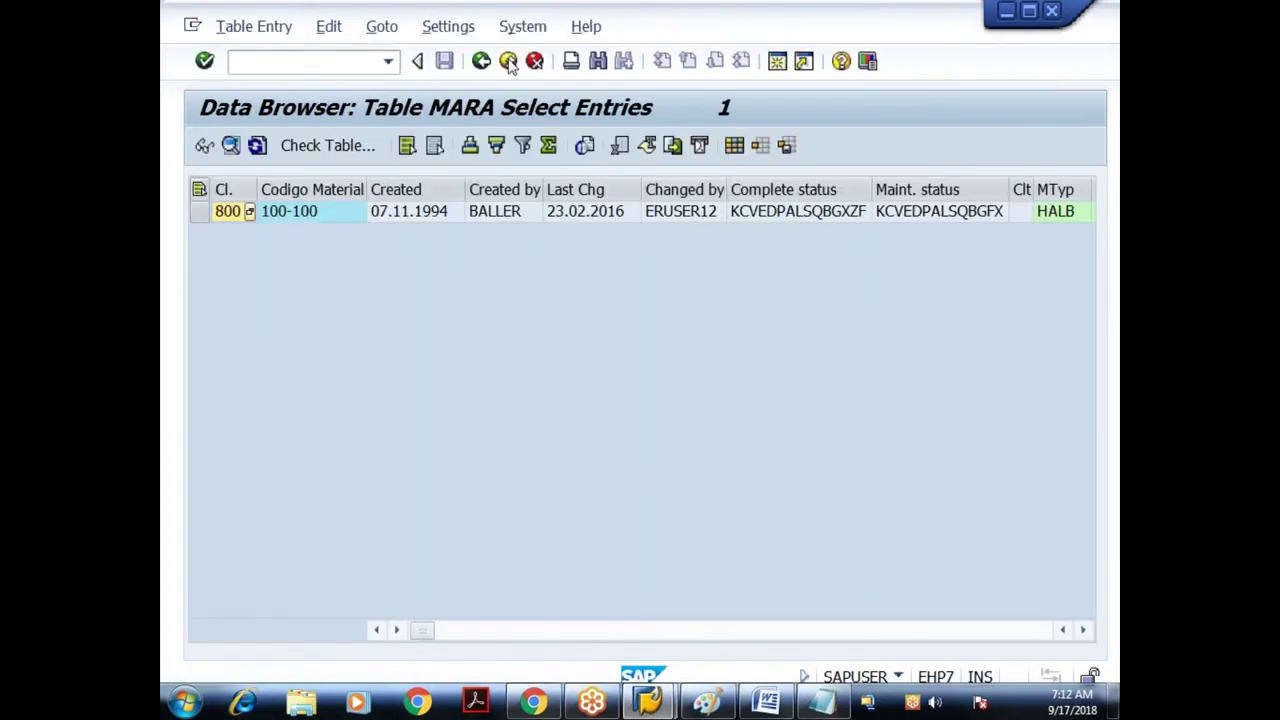
Leave the MARA entry list and its selection and return that session to SAP Easy Access
{"action": "left_click", "coordinate": [508, 61]}
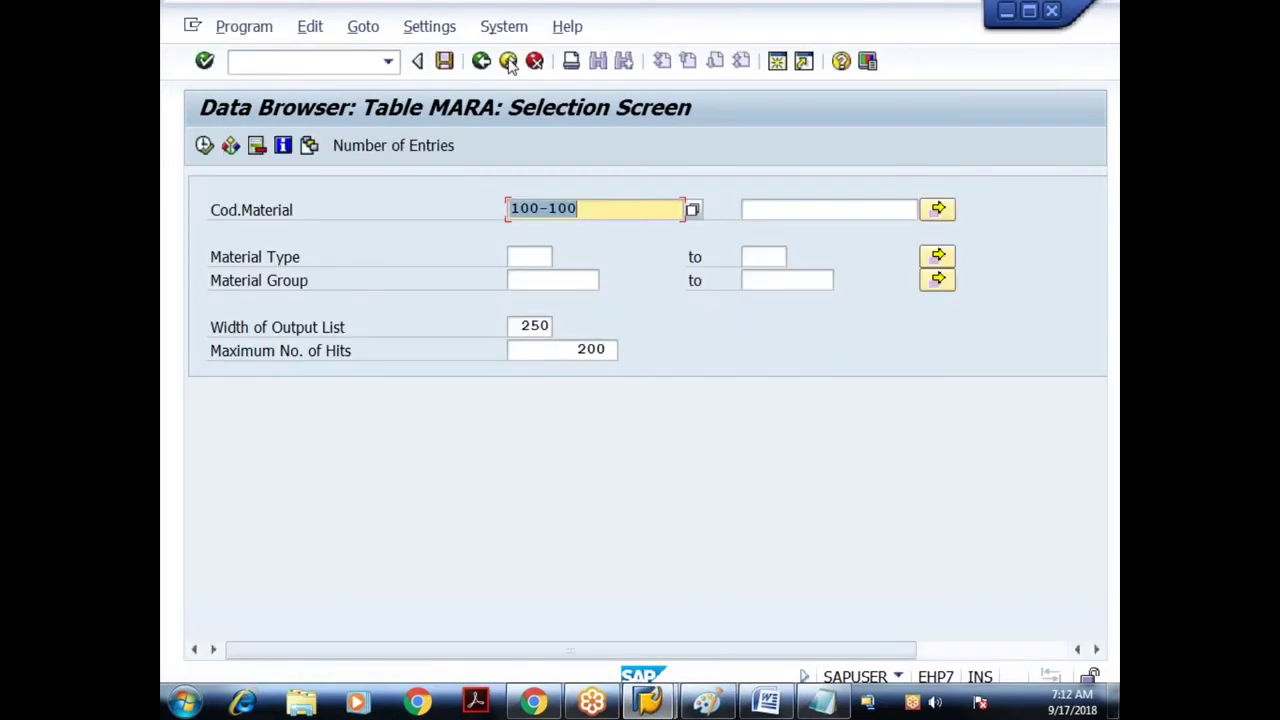
{"action": "left_click", "coordinate": [508, 61]}
{"action": "left_click", "coordinate": [508, 61]}
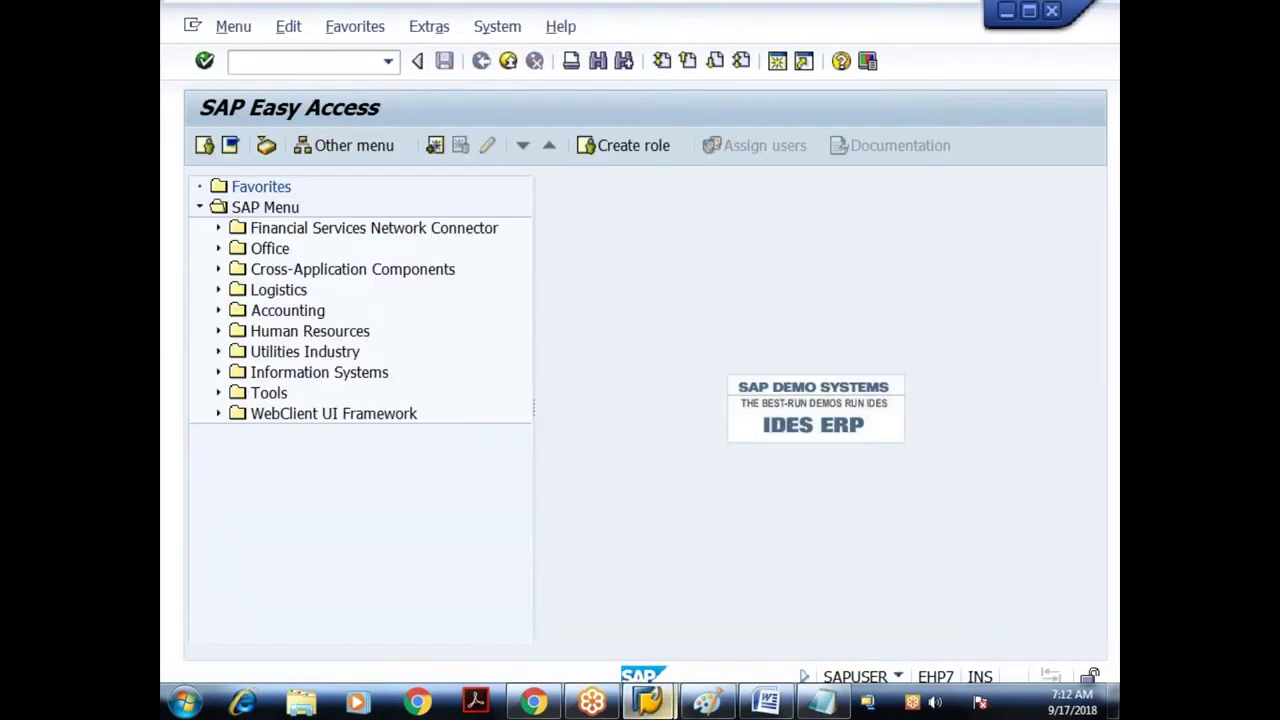
Switch to the Object Navigator session and activate function group Z645_FGROUP together with its inactive local objects
{"action": "left_click", "coordinate": [648, 702]}
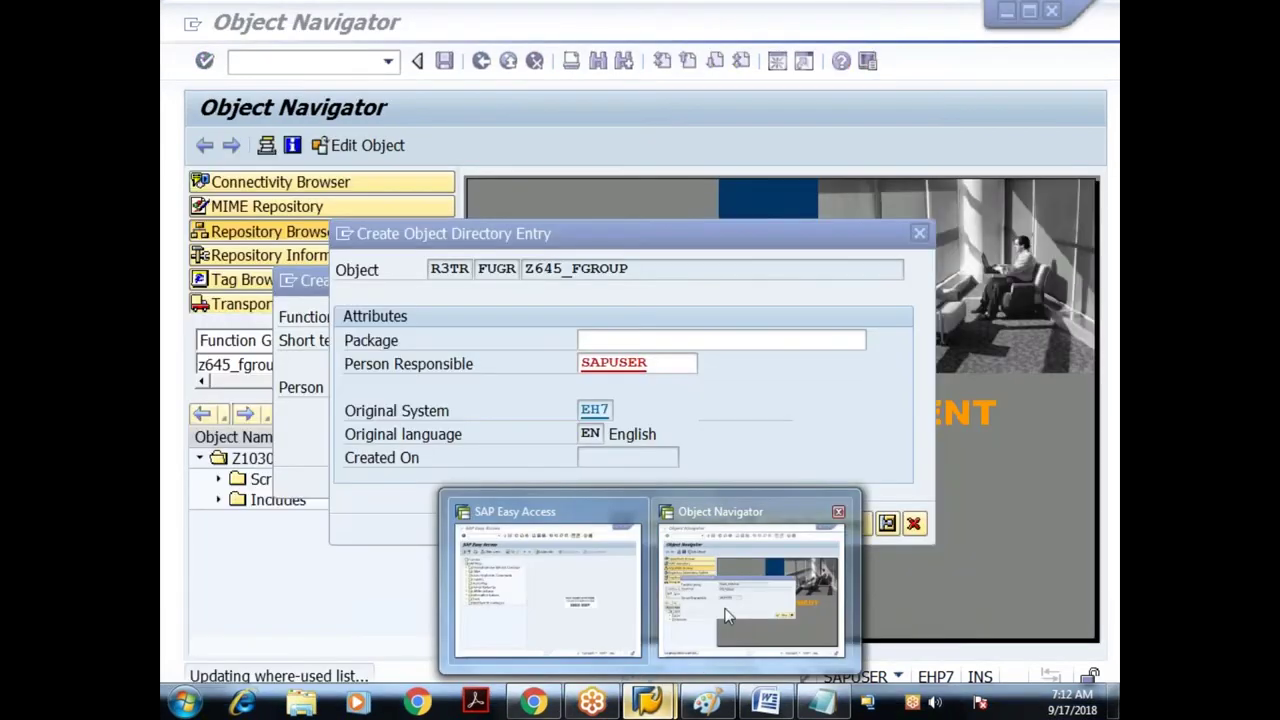
{"action": "left_click", "coordinate": [727, 616]}
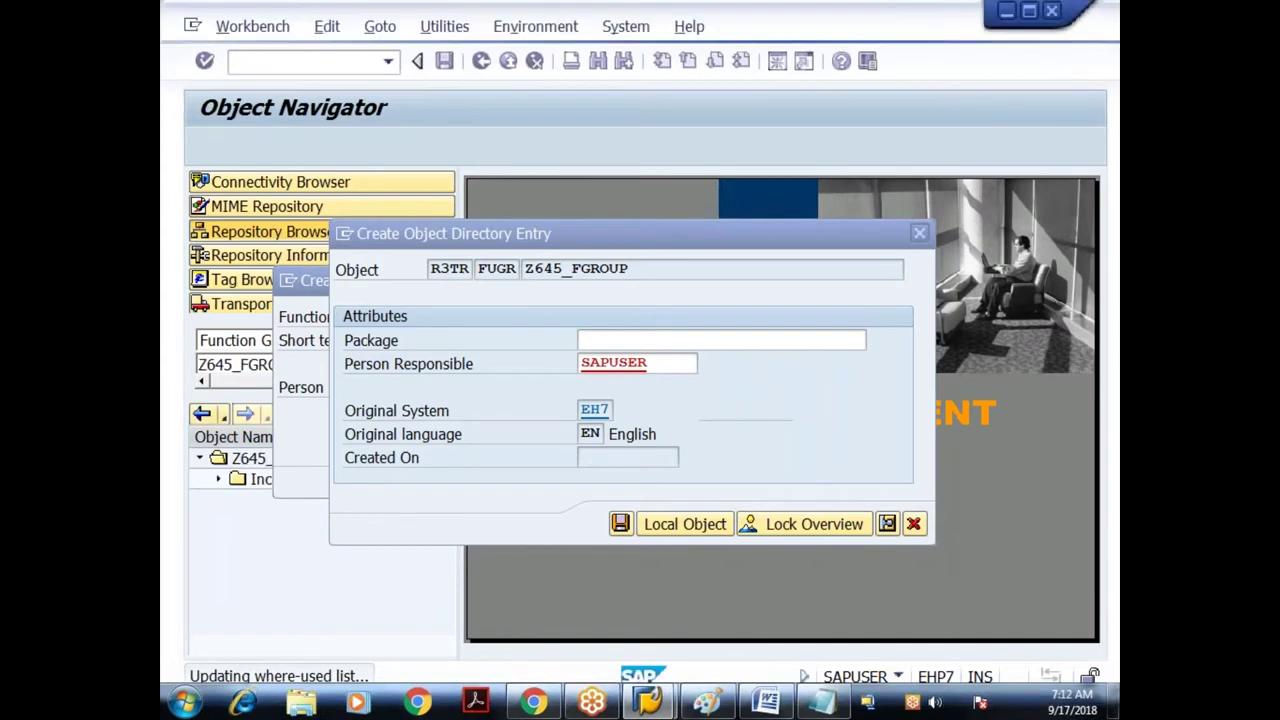
{"action": "right_click", "coordinate": [286, 458]}
{"action": "left_click", "coordinate": [340, 279]}
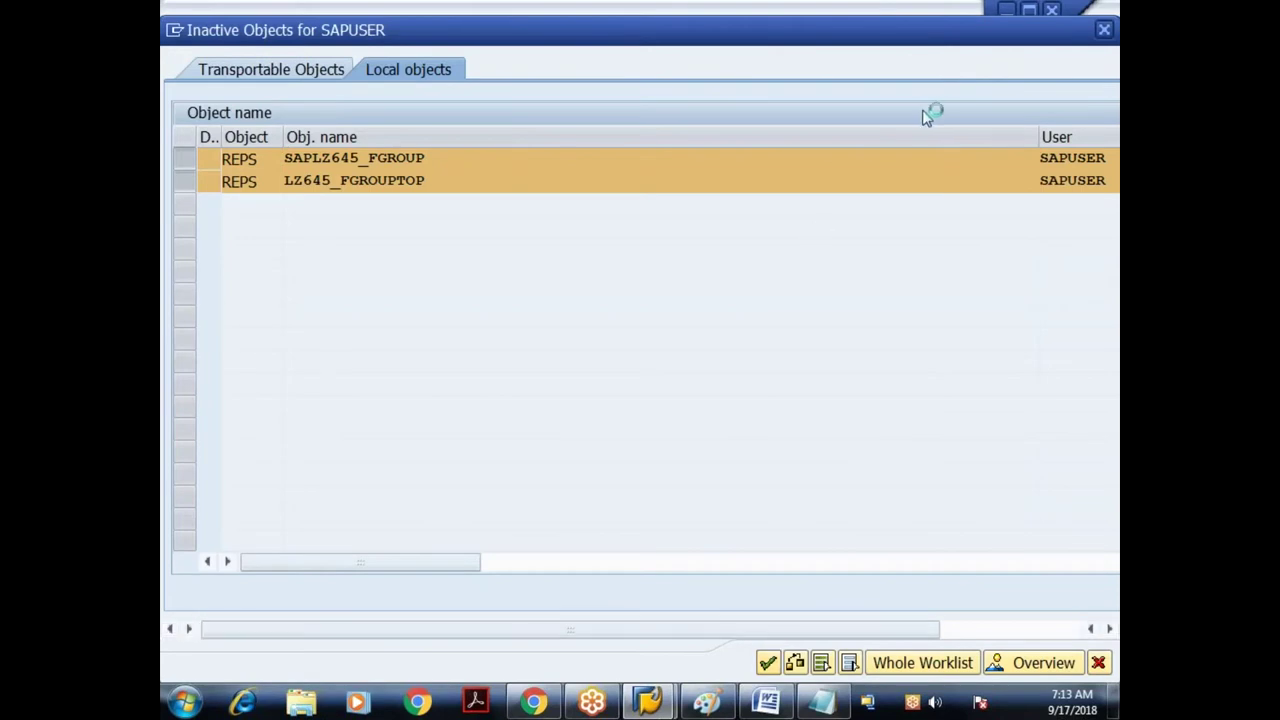
{"action": "key", "text": "Return"}
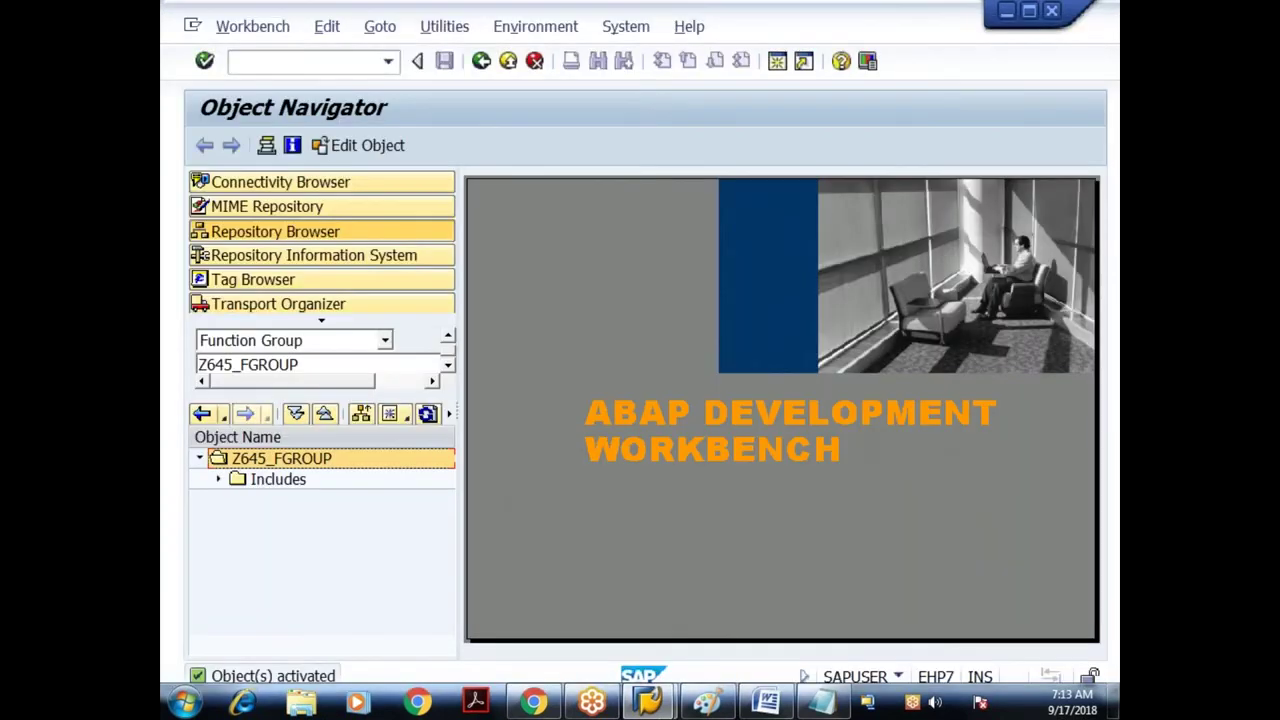
Switch to the SAP Easy Access session and start the ABAP Dictionary with transaction SE11
{"action": "mouse_move", "coordinate": [648, 700]}
{"action": "left_click", "coordinate": [568, 642]}
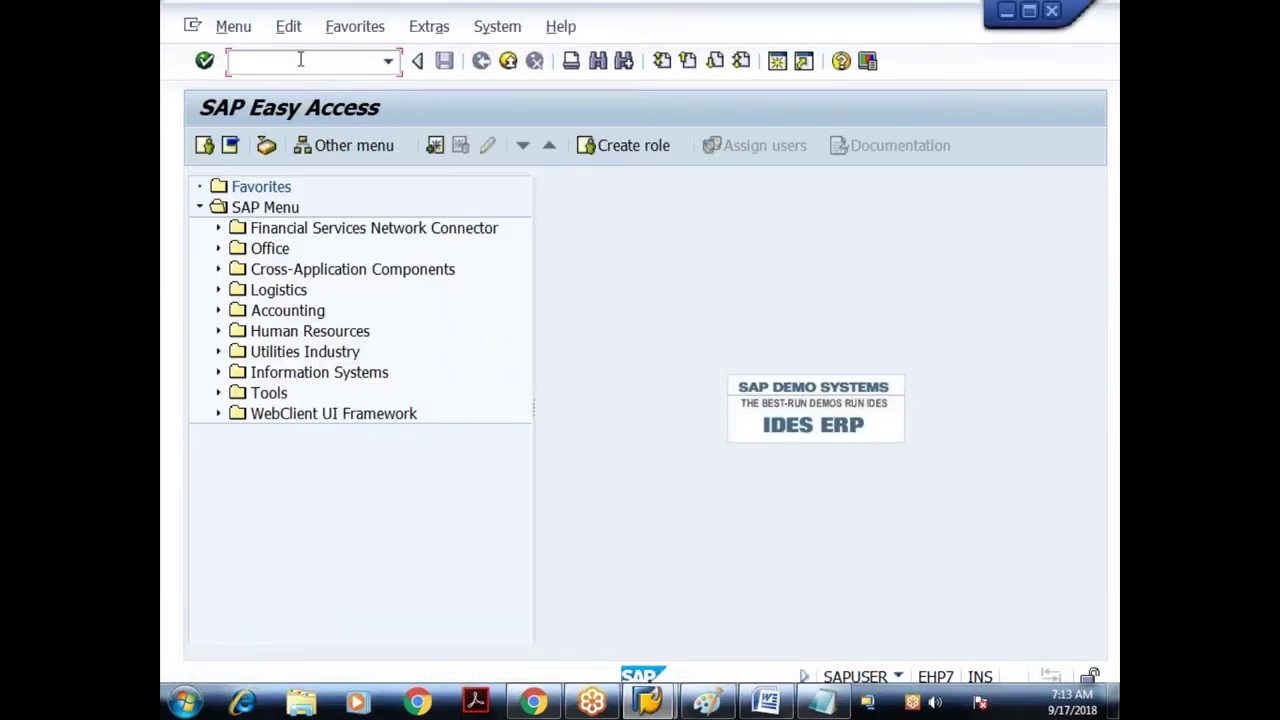
{"action": "type", "text": "se11"}
{"action": "key", "text": "Return"}
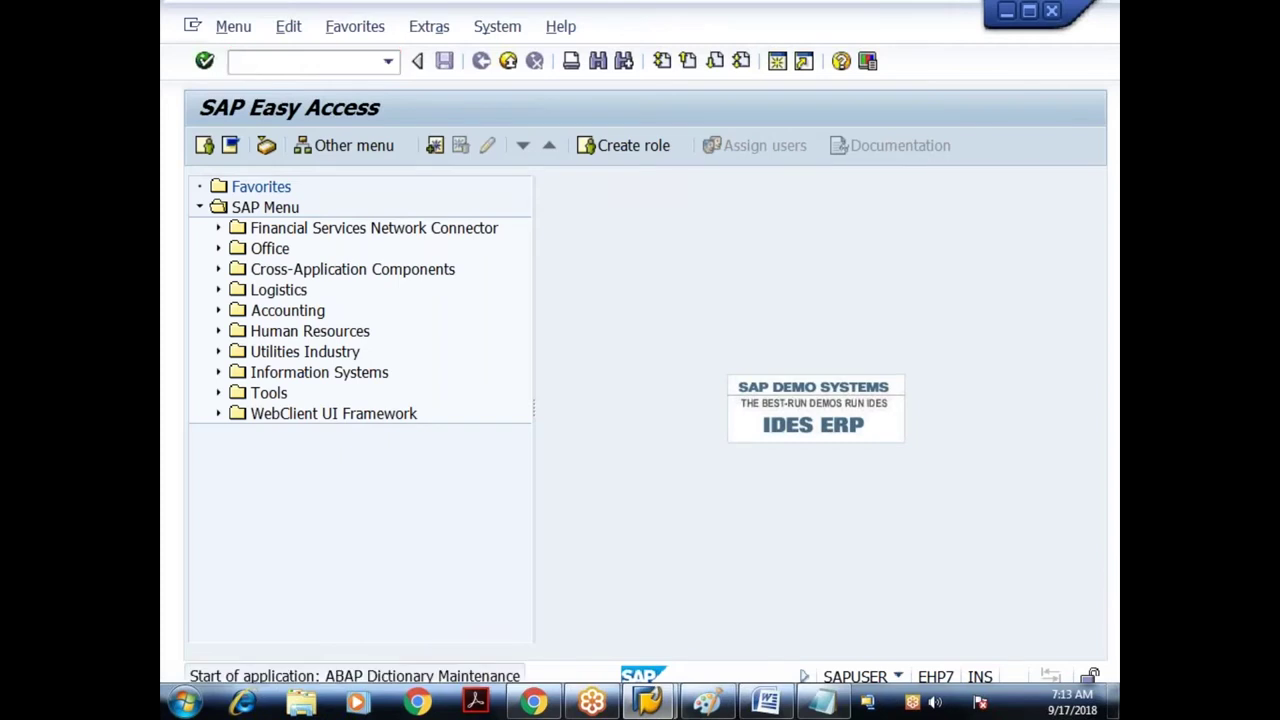
Create a dictionary view named Z645MARAVIEW with the view type Maintenance view
{"action": "type", "text": "z"}
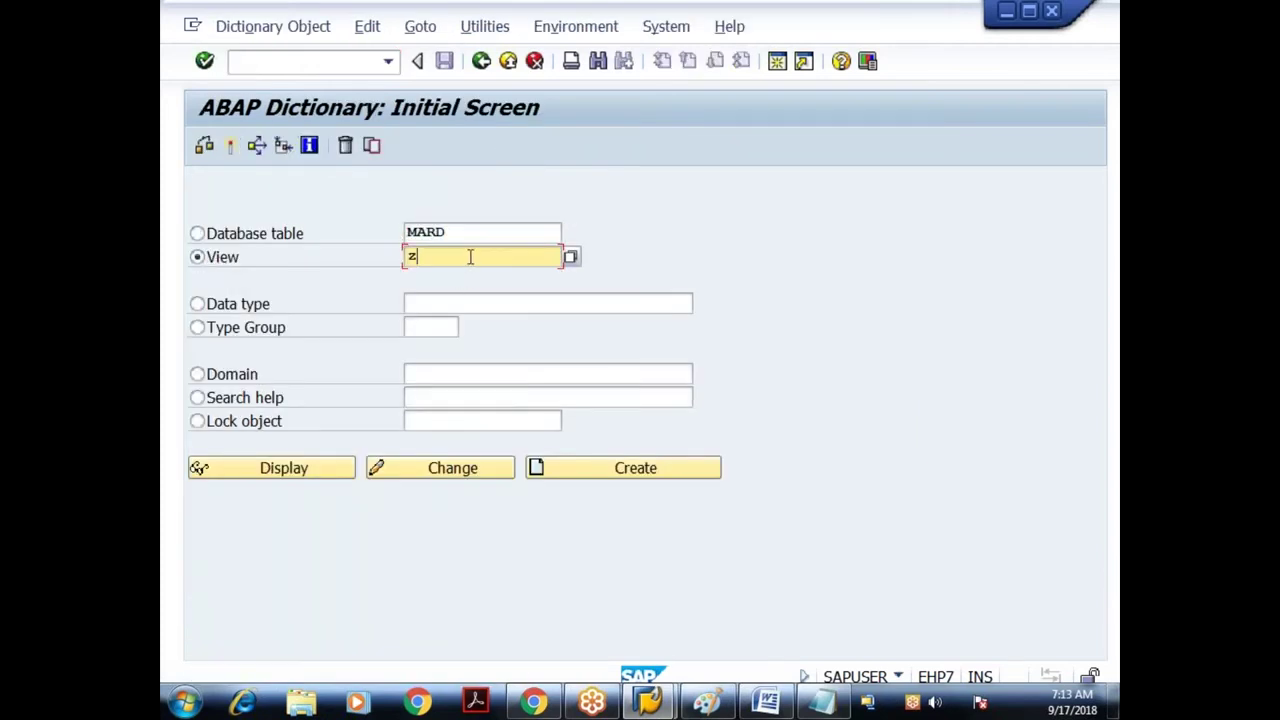
{"action": "type", "text": "645"}
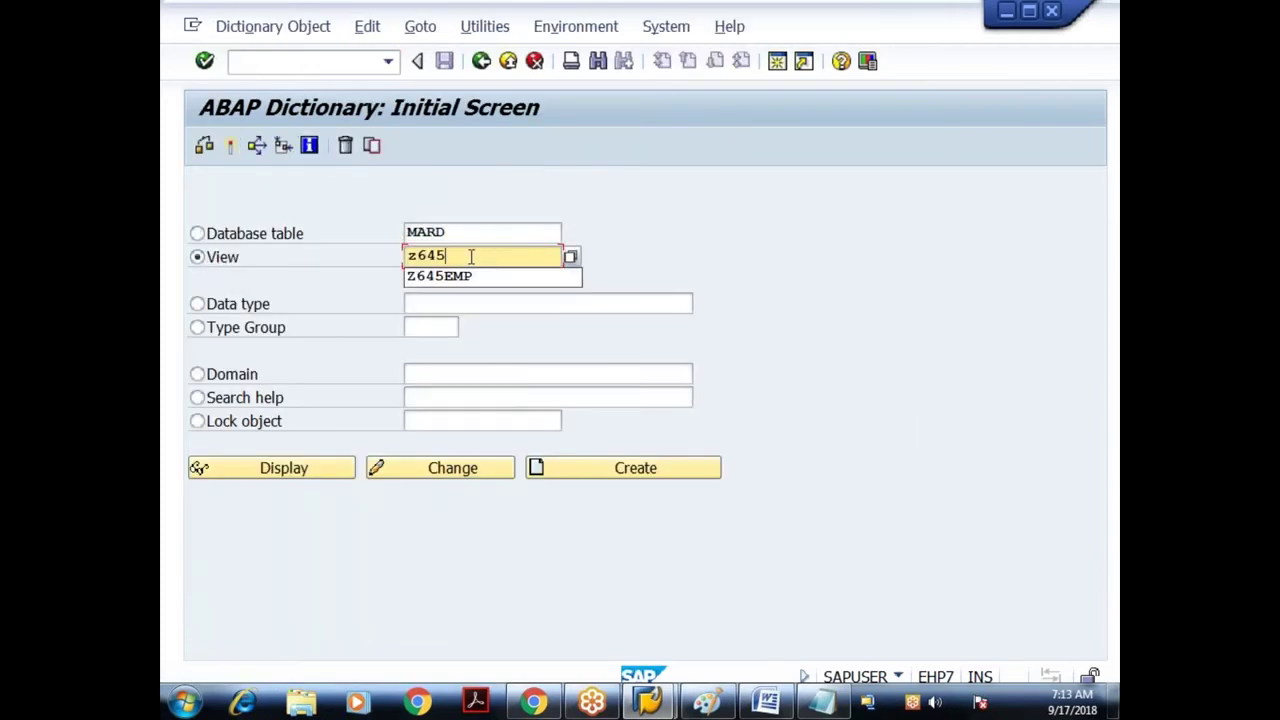
{"action": "type", "text": "maraview"}
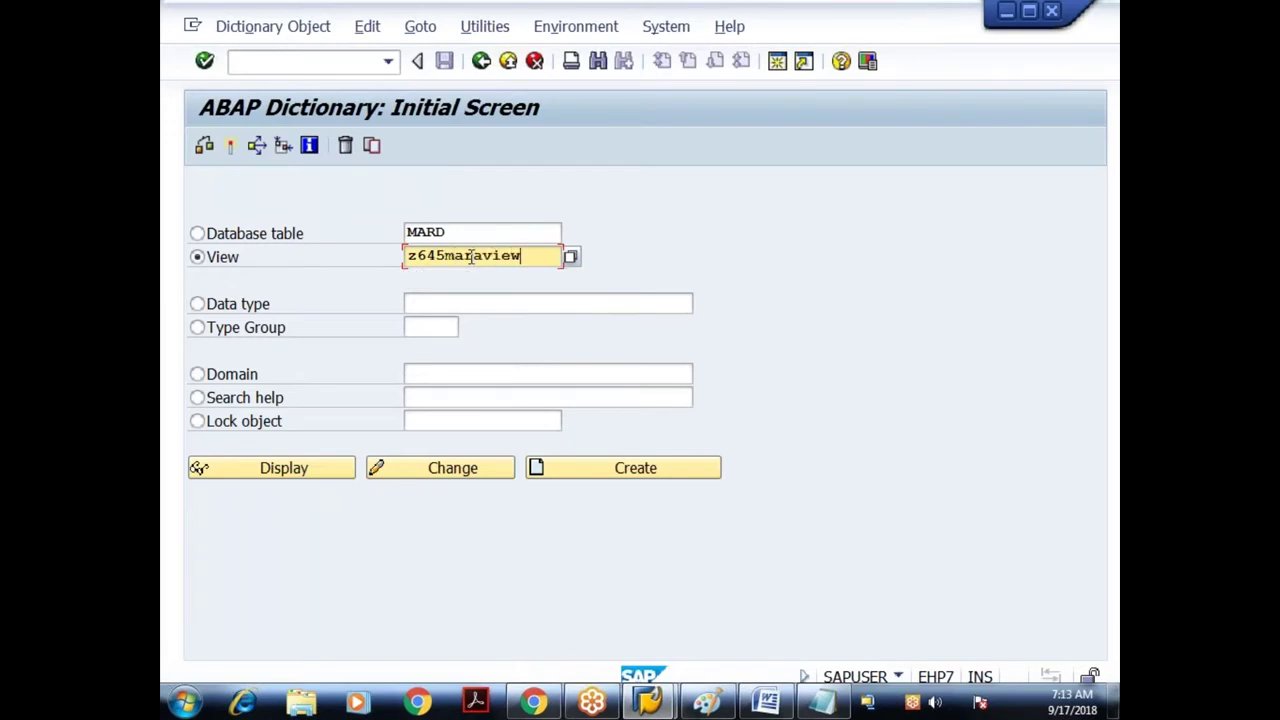
{"action": "key", "text": "Return"}
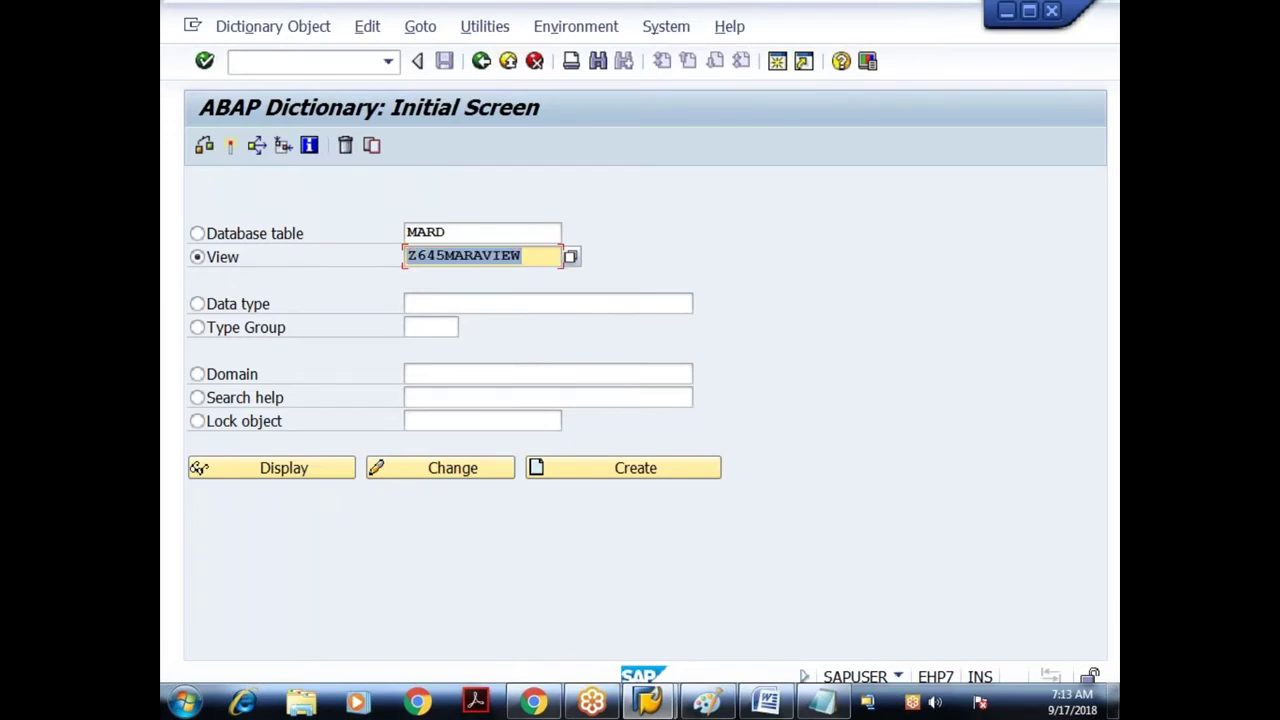
{"action": "left_click", "coordinate": [521, 256]}
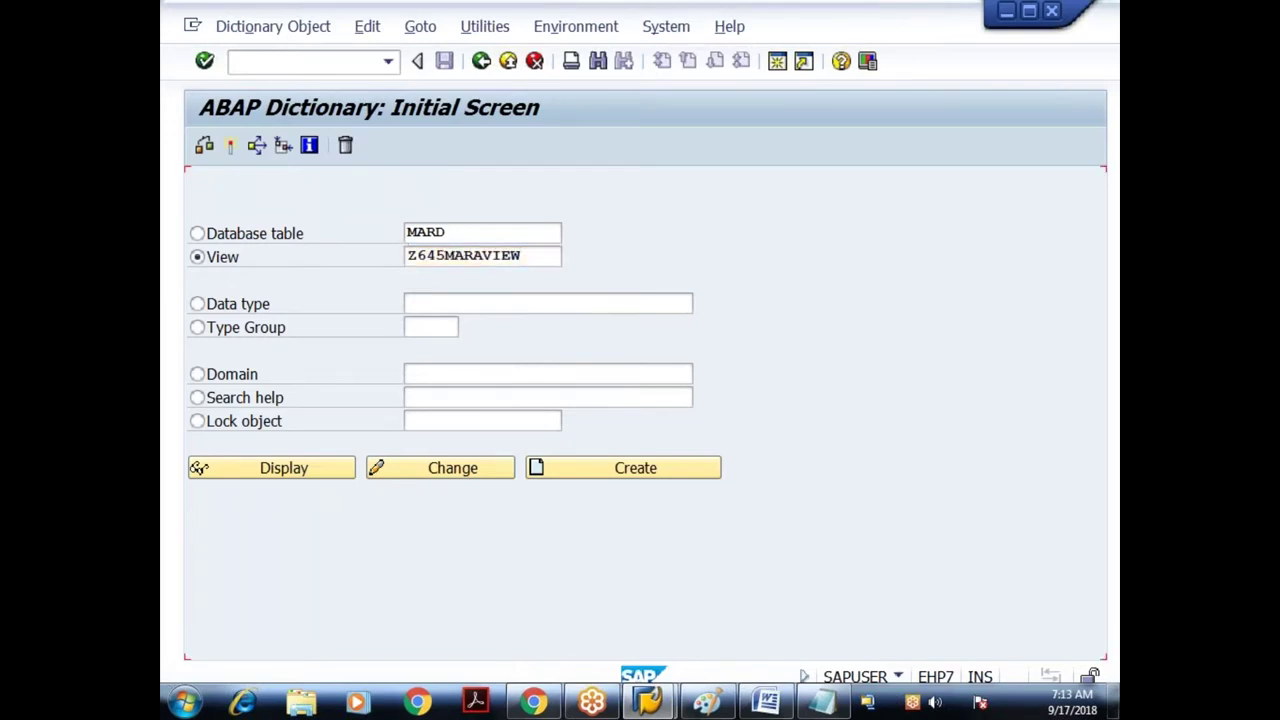
{"action": "left_click", "coordinate": [605, 483]}
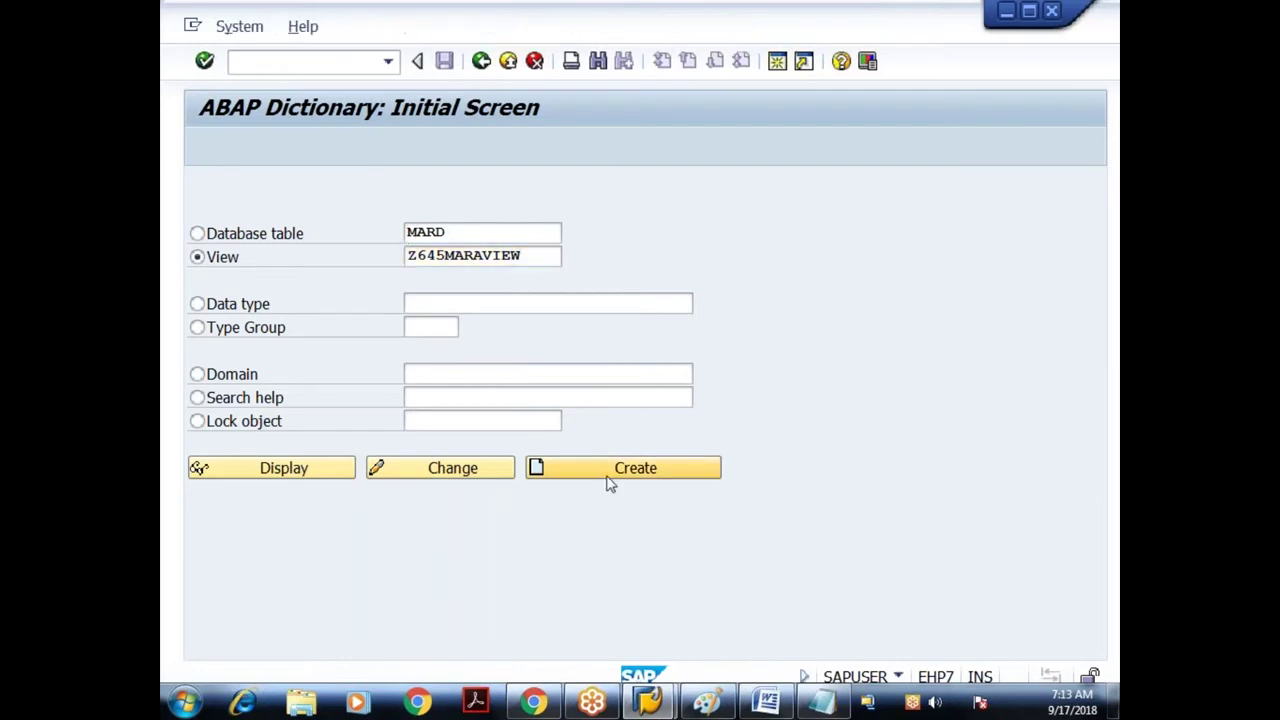
{"action": "left_click", "coordinate": [362, 422]}
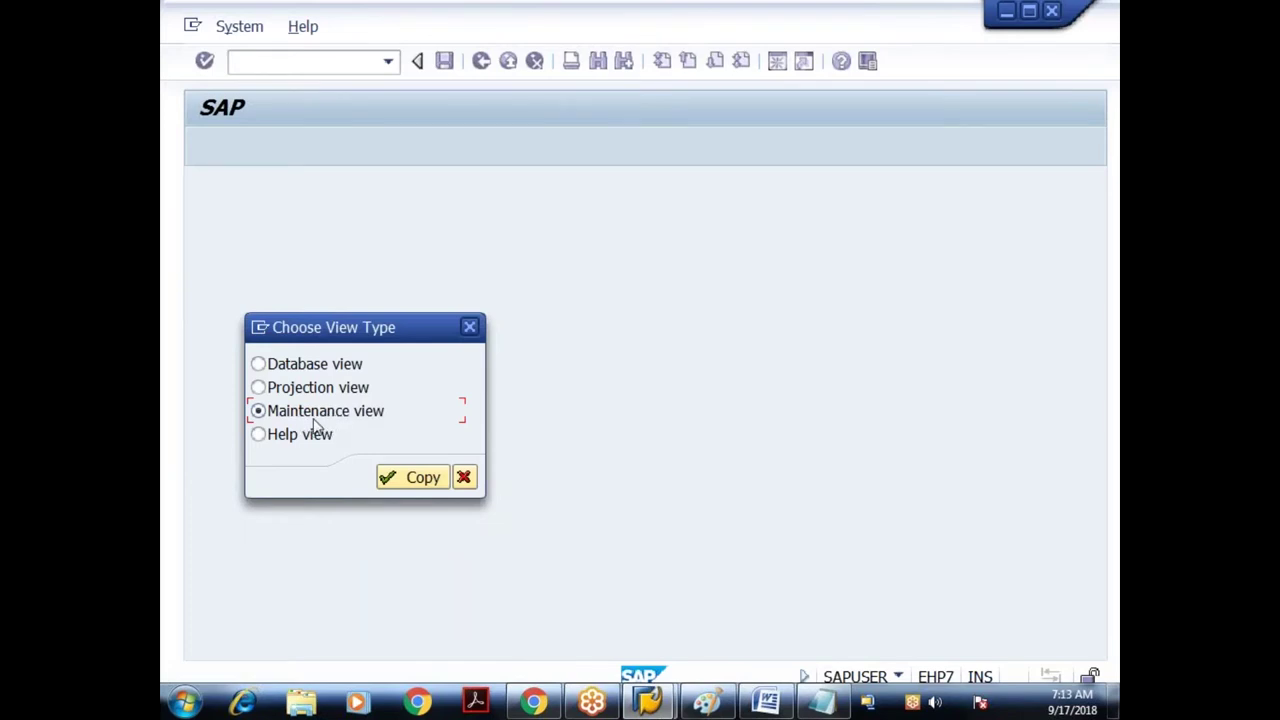
{"action": "left_click", "coordinate": [405, 477]}
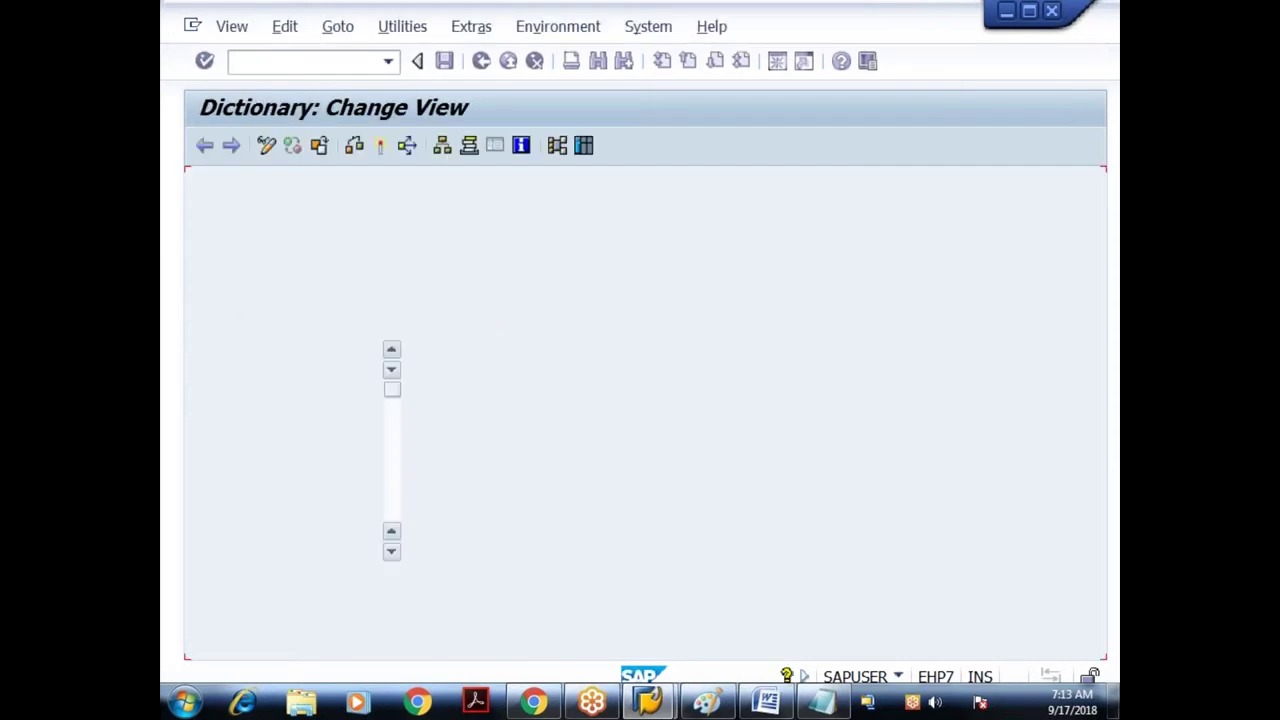
Set the view's short description to "Maintainance view for Material Master"
{"action": "left_click", "coordinate": [408, 210]}
{"action": "type", "text": "Maintaina"}
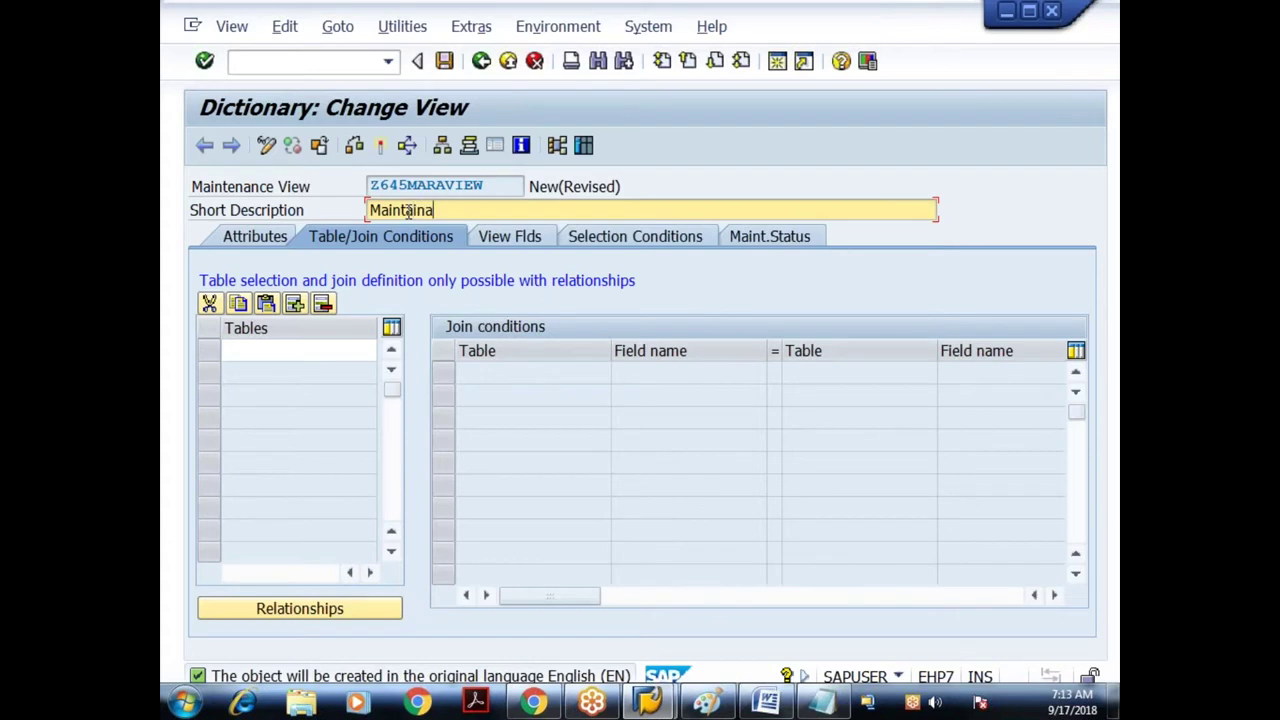
{"action": "type", "text": "nce view for Material"}
{"action": "key", "text": "Return"}
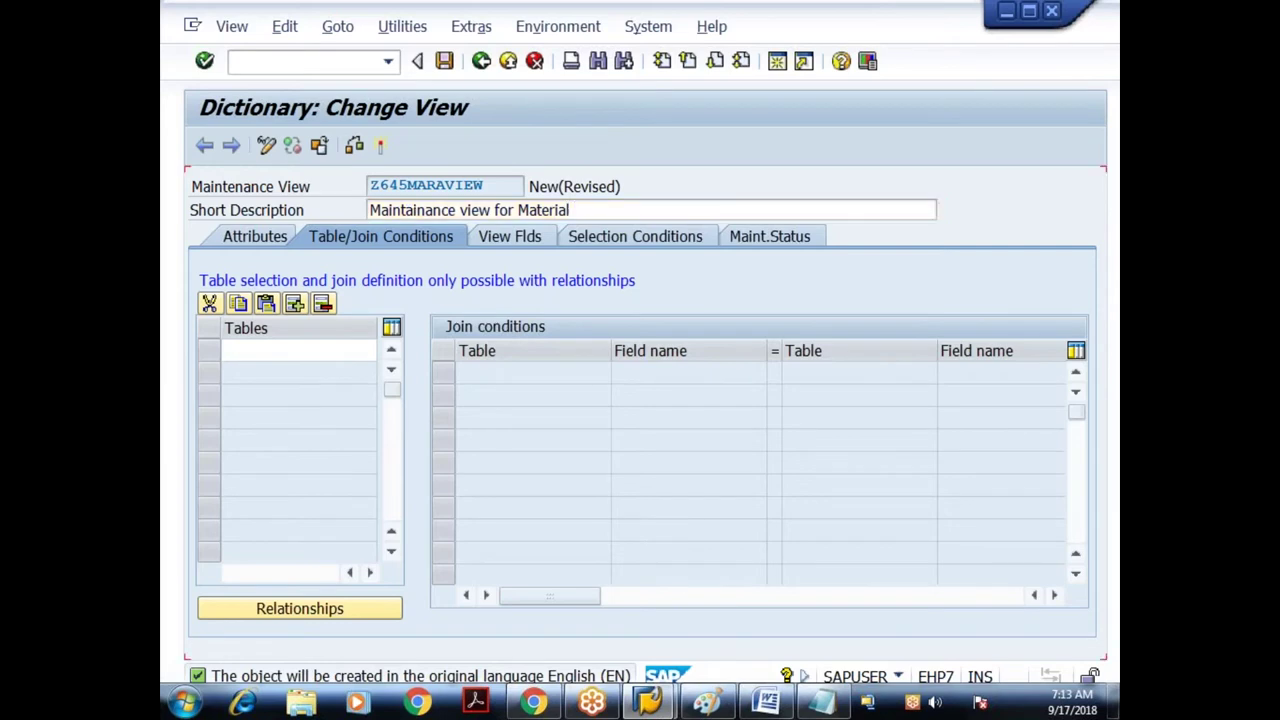
{"action": "type", "text": "Ma"}
{"action": "left_click", "coordinate": [608, 210]}
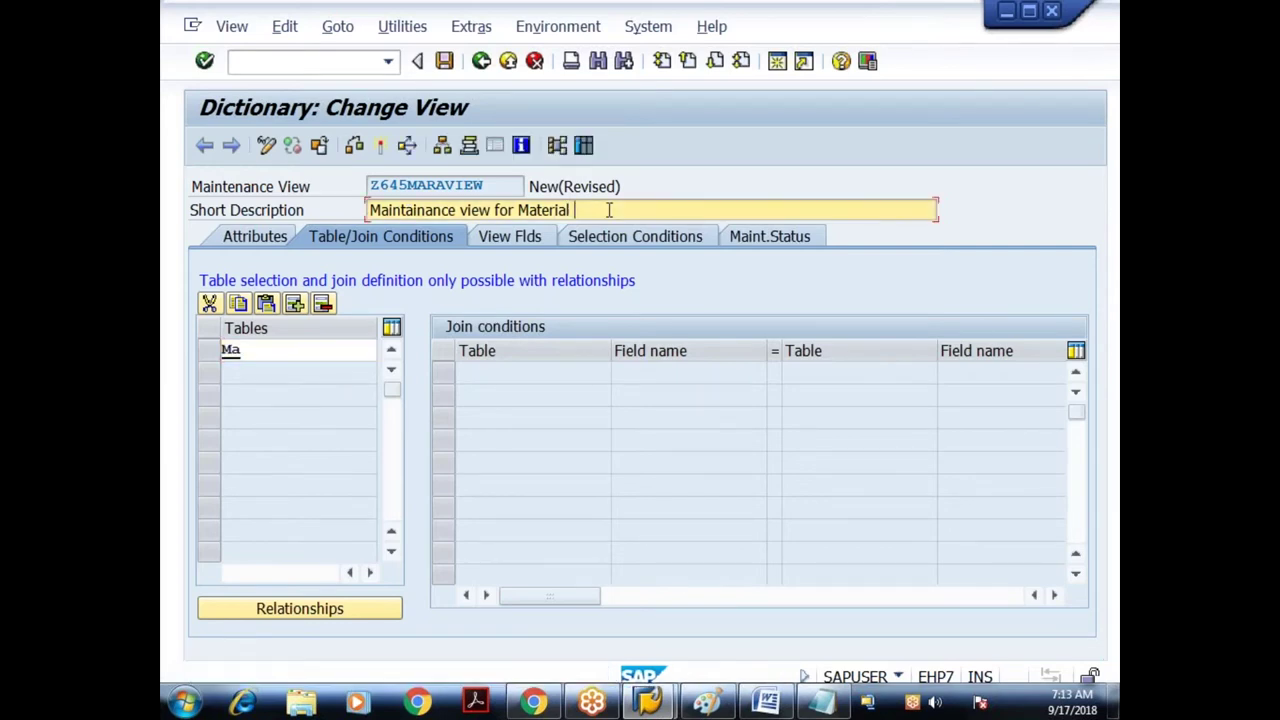
{"action": "type", "text": "Master"}
Enter MARA as the base table of the maintenance view
{"action": "double_click", "coordinate": [282, 348]}
{"action": "type", "text": "mara"}
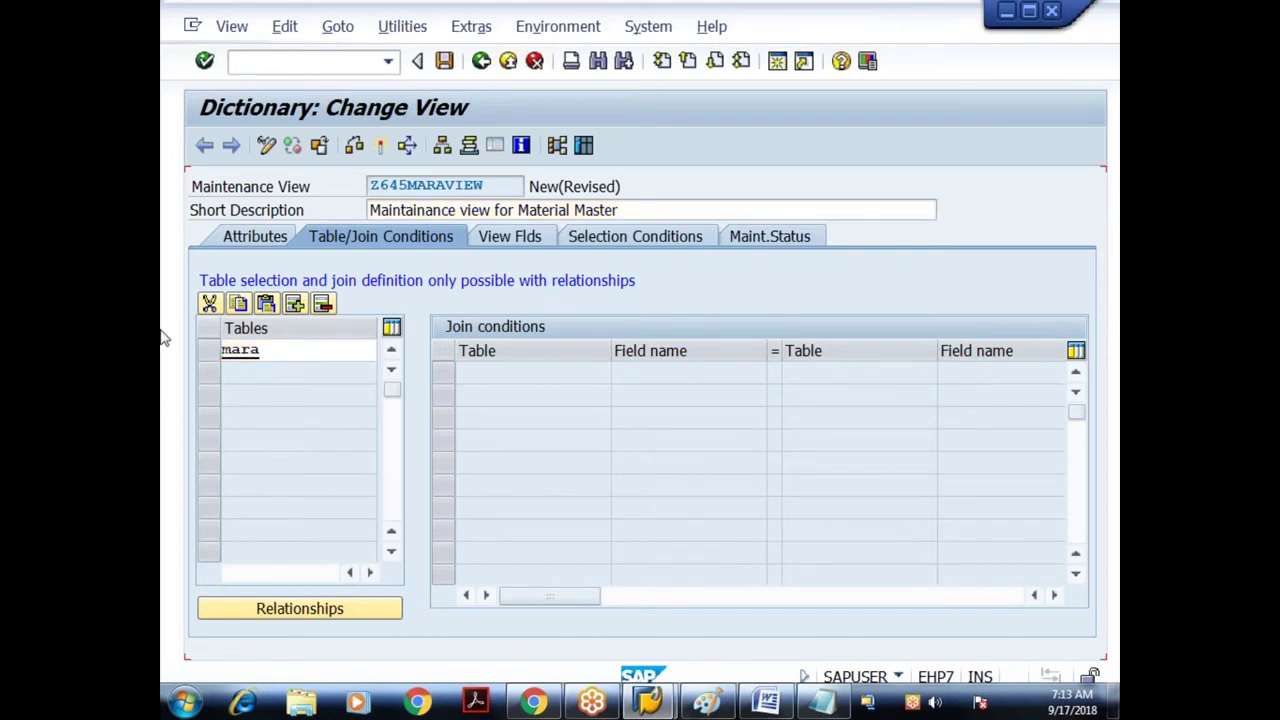
{"action": "key", "text": "Return"}
Add the MARA fields MTART, MBRSH and MATKL to the view fields, then narrow the Field column and widen the P column
{"action": "left_click", "coordinate": [503, 245]}
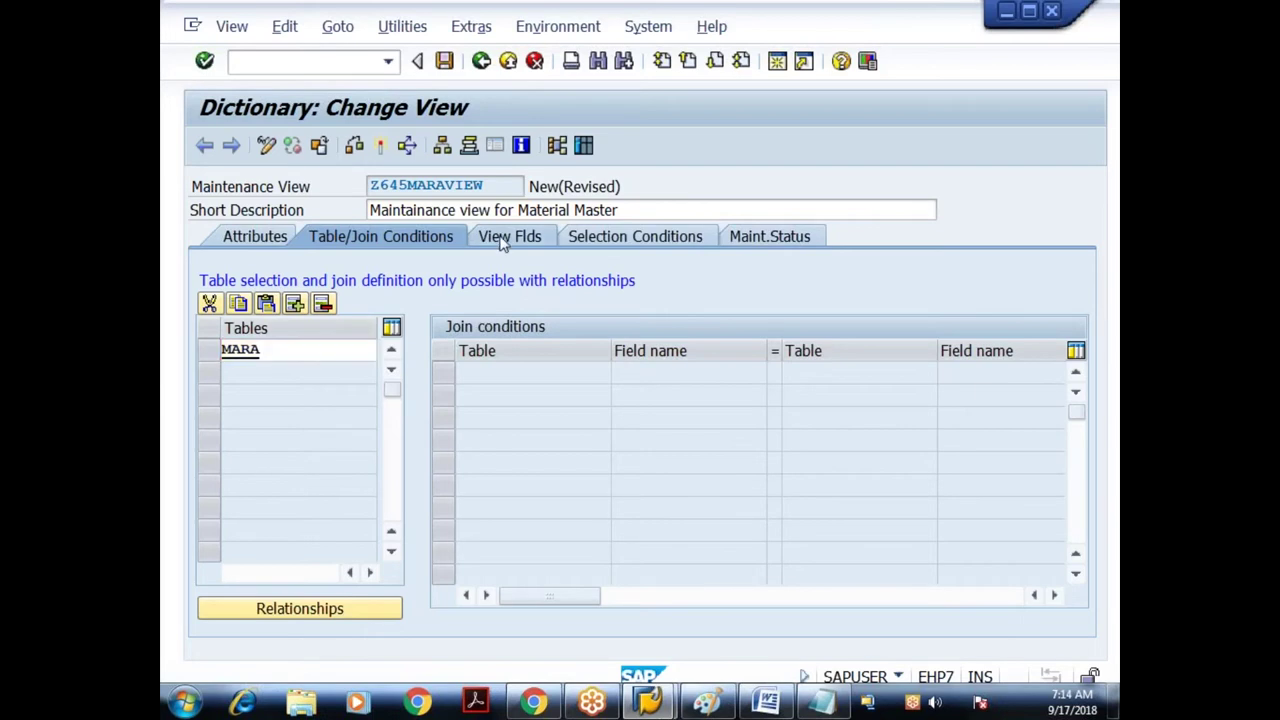
{"action": "left_click", "coordinate": [299, 372]}
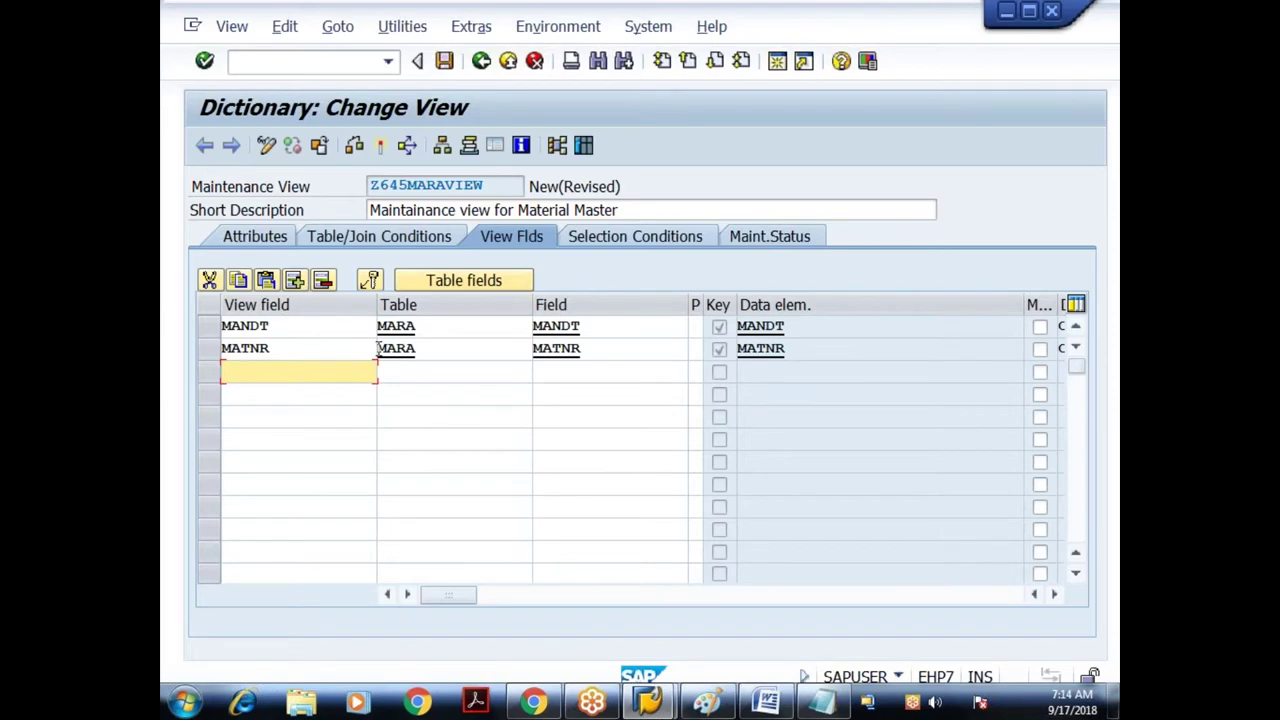
{"action": "left_click", "coordinate": [474, 283]}
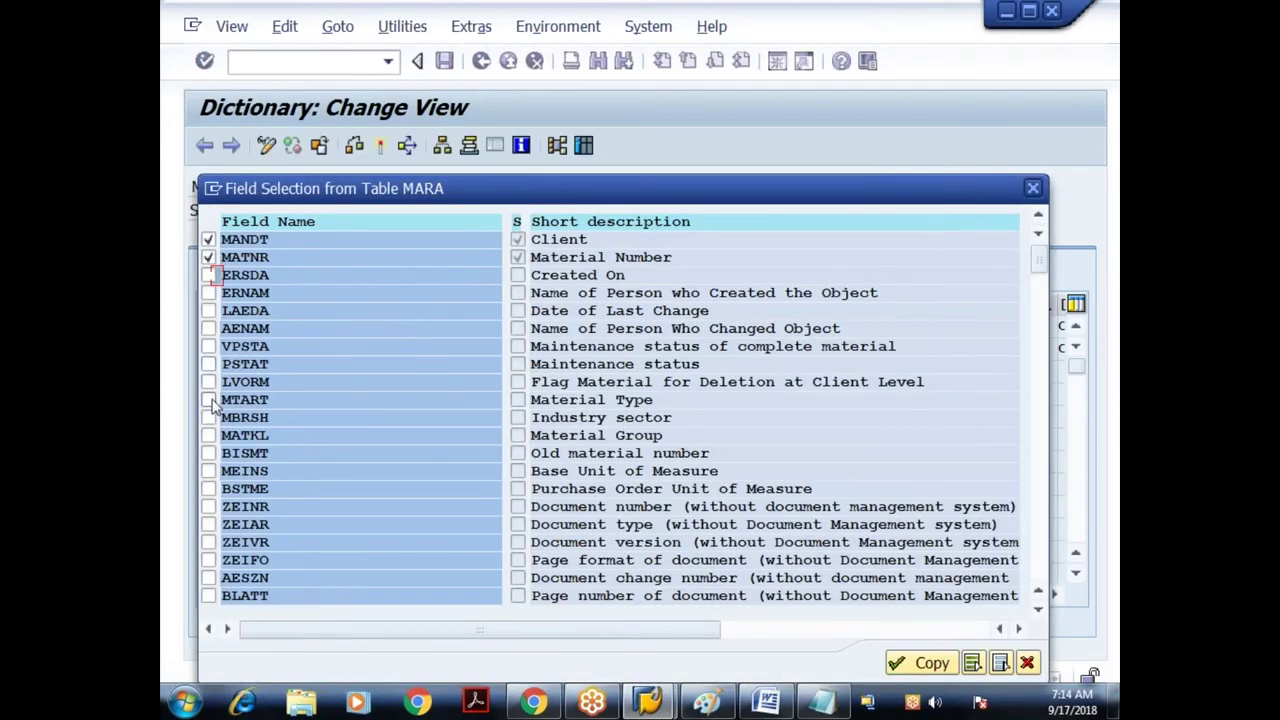
{"action": "left_click", "coordinate": [208, 400]}
{"action": "left_click", "coordinate": [208, 418]}
{"action": "left_click", "coordinate": [208, 436]}
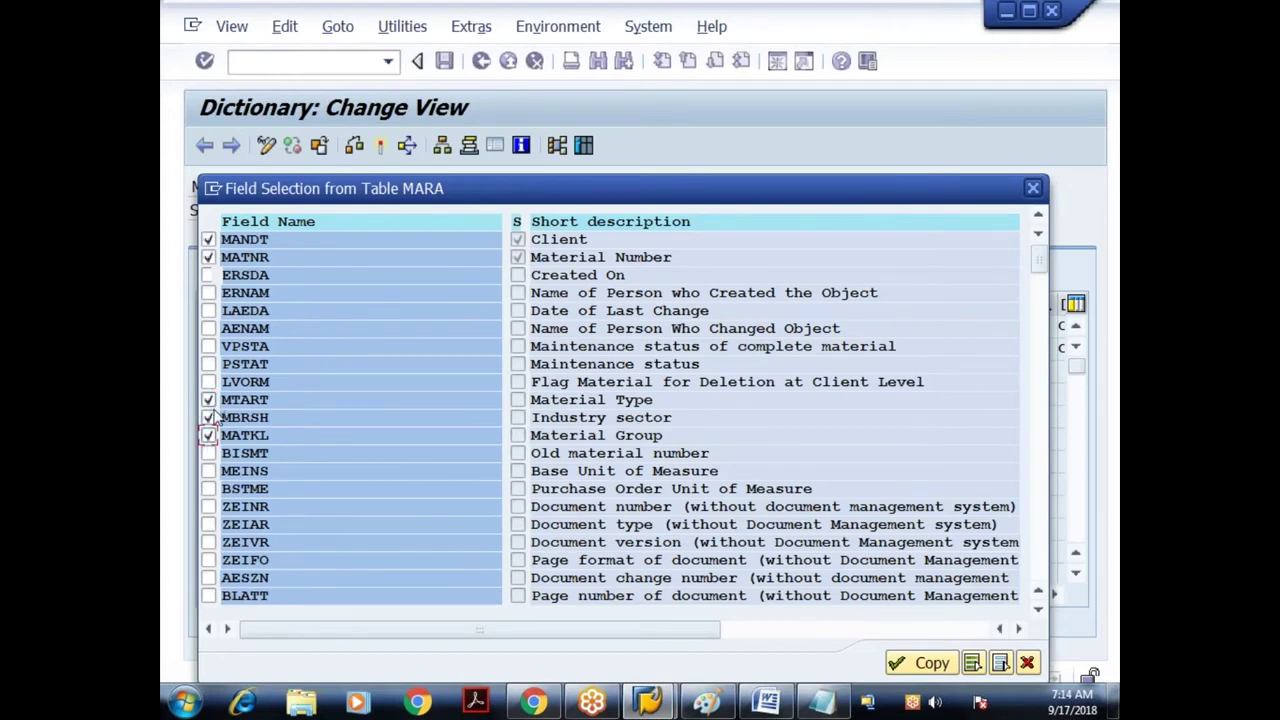
{"action": "left_click", "coordinate": [950, 664]}
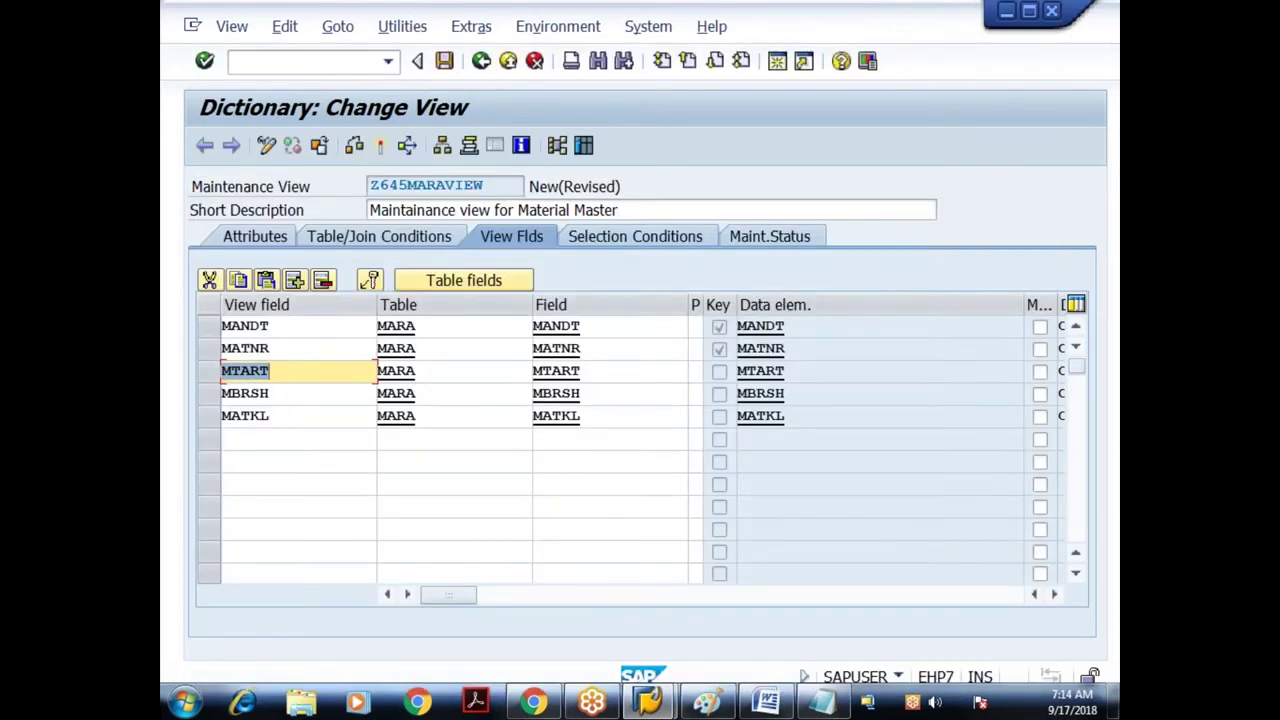
{"action": "left_click_drag", "start_coordinate": [688, 304], "coordinate": [604, 304]}
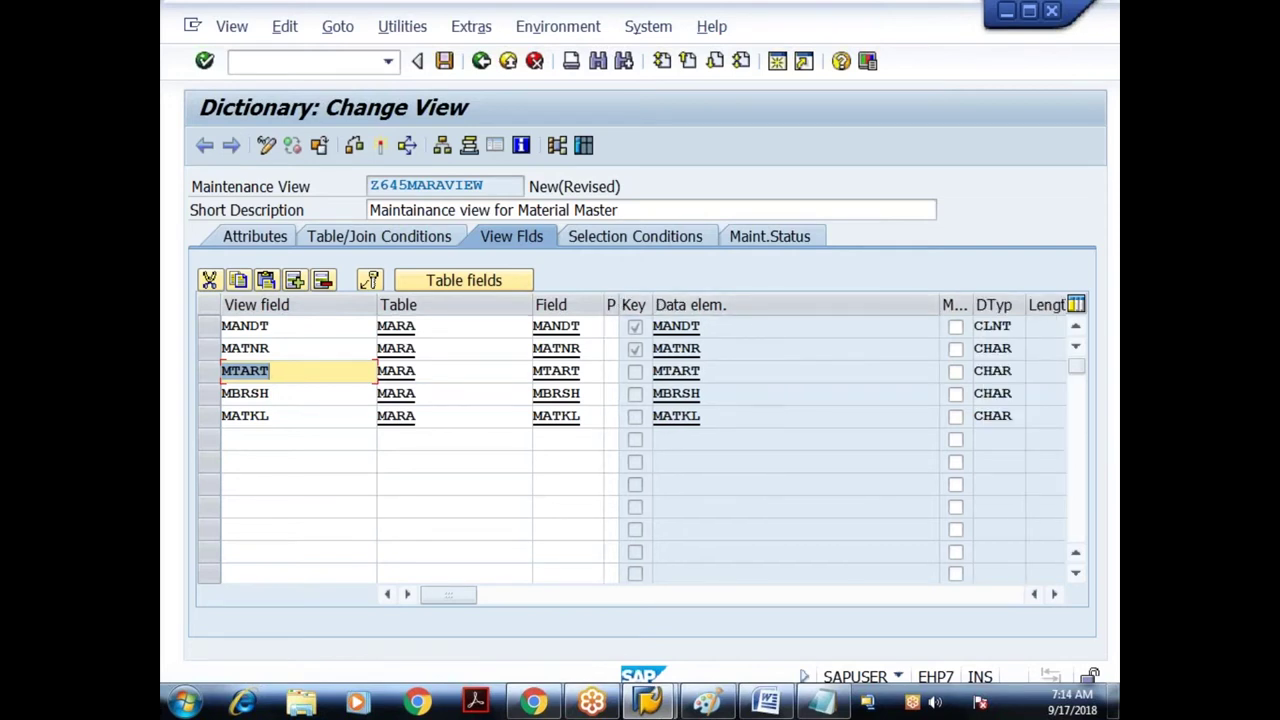
{"action": "left_click_drag", "start_coordinate": [617, 304], "coordinate": [656, 304]}
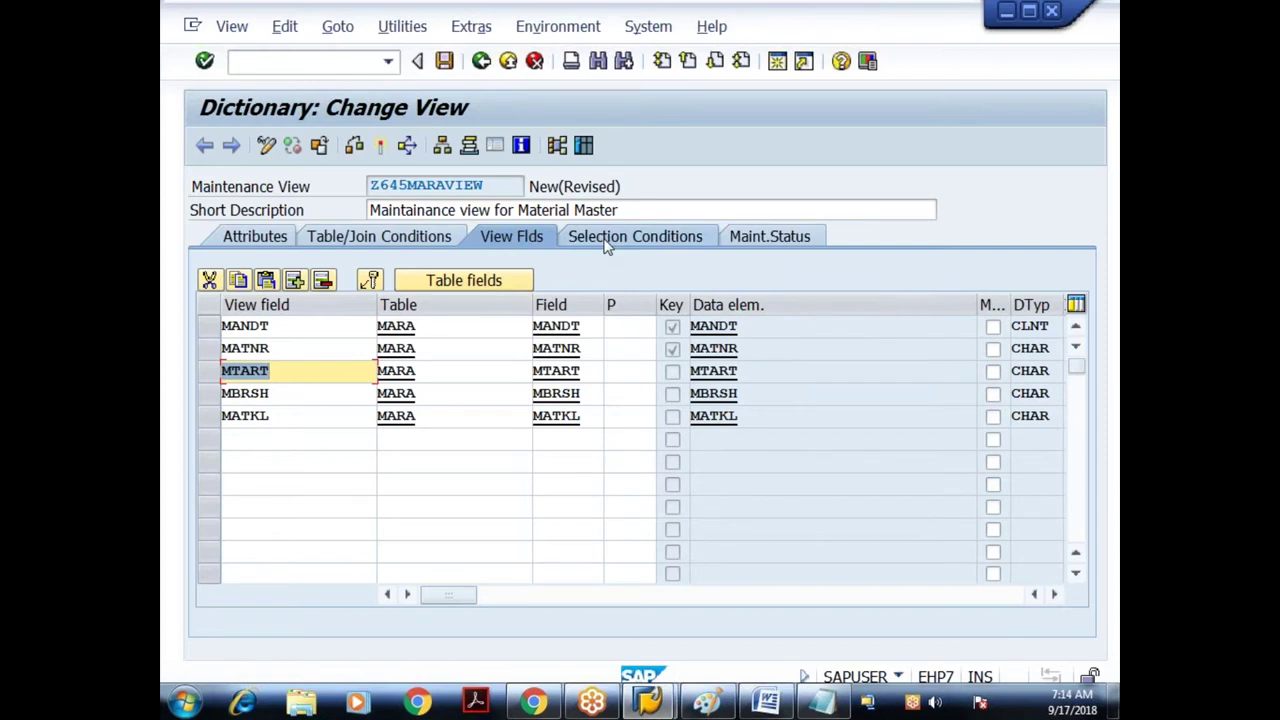
Add a selection condition on MARA field MTART with operator EQ and comparison value 'ROH', linked with OR
{"action": "left_click", "coordinate": [607, 243]}
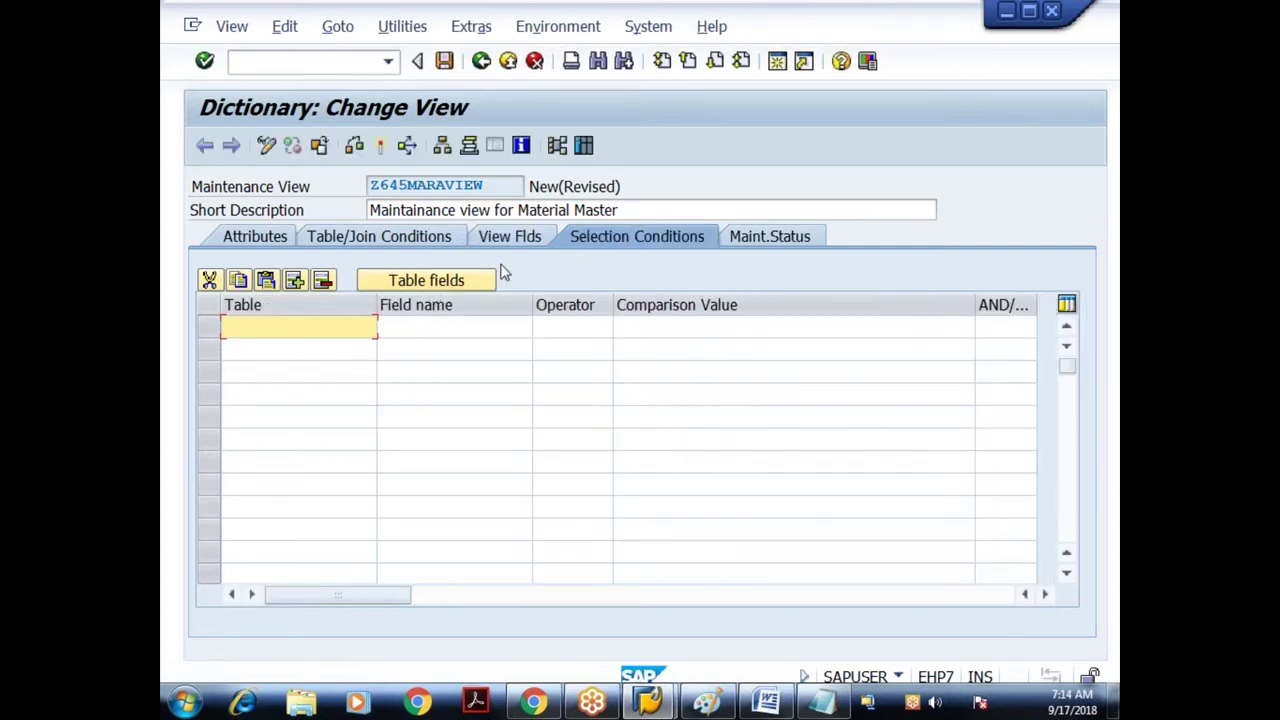
{"action": "left_click", "coordinate": [472, 281]}
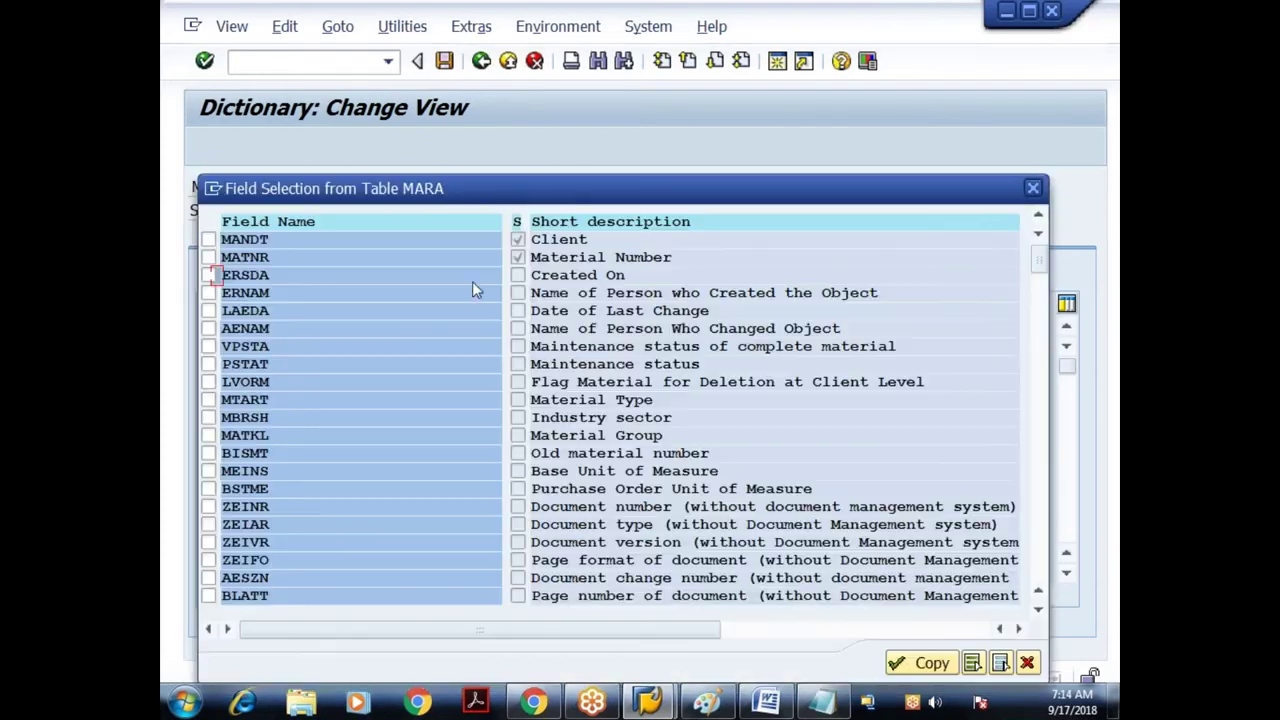
{"action": "left_click", "coordinate": [208, 399]}
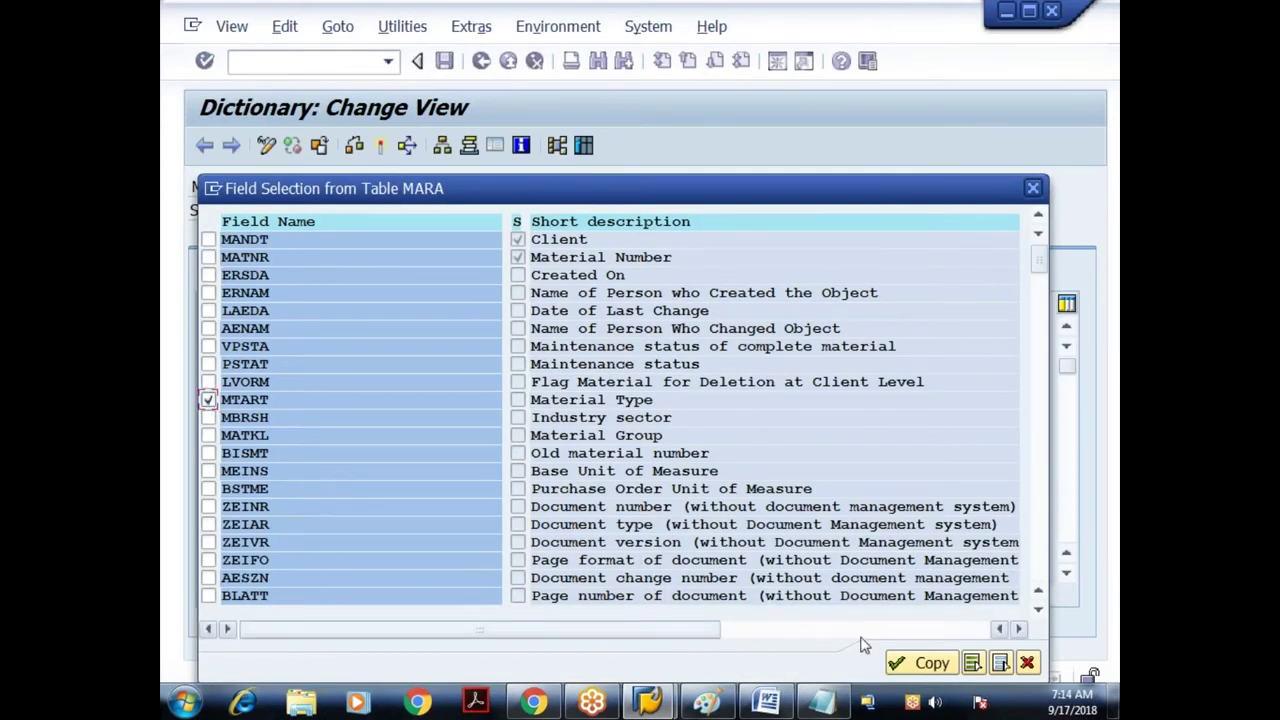
{"action": "left_click", "coordinate": [903, 666]}
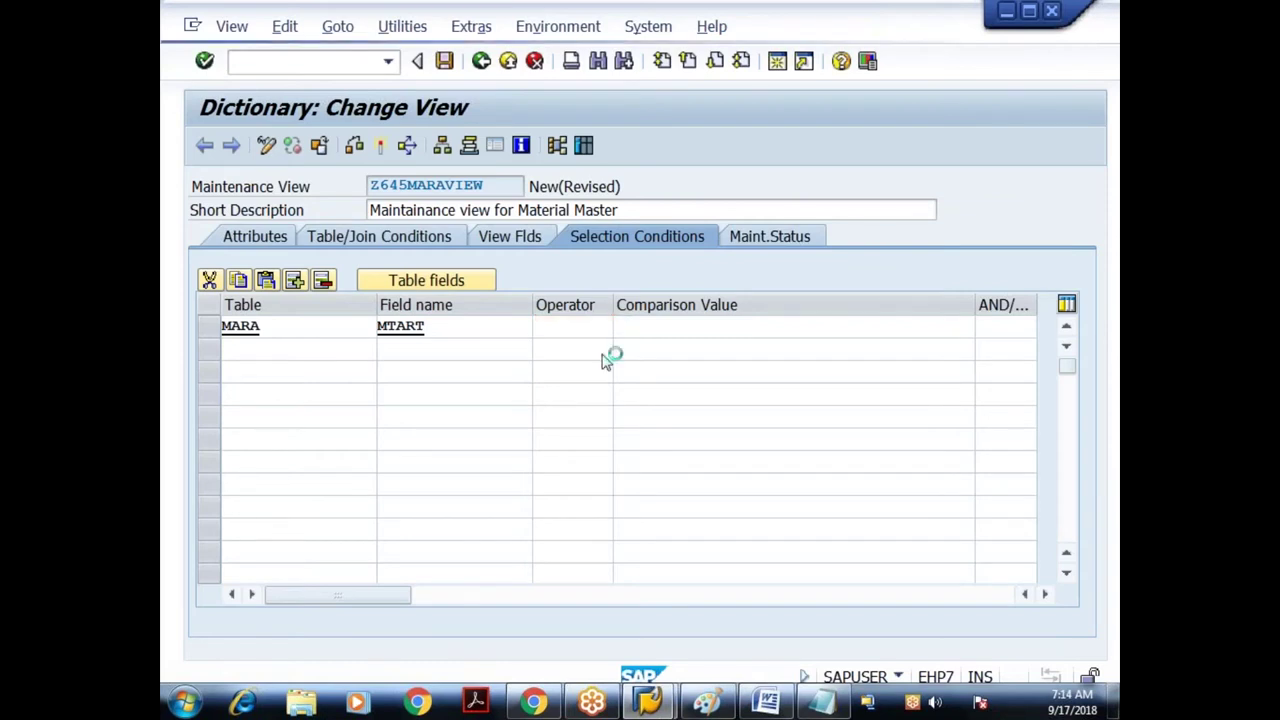
{"action": "key", "text": "F4"}
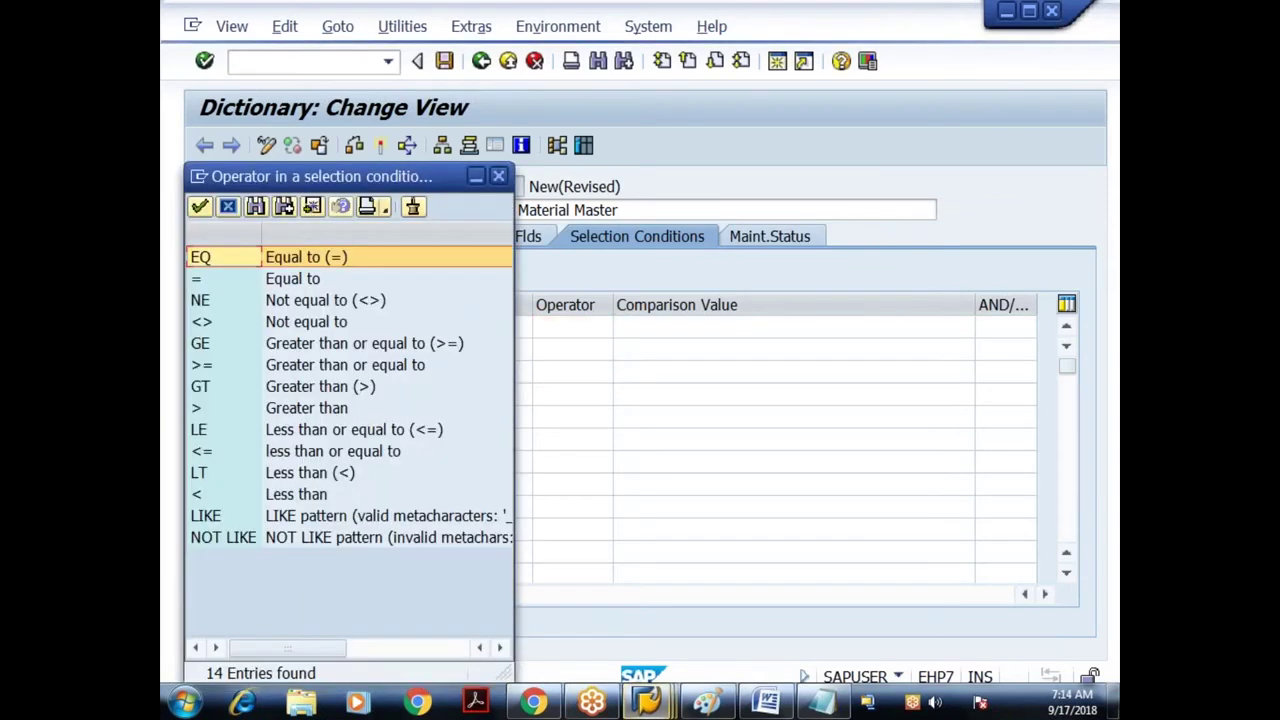
{"action": "double_click", "coordinate": [208, 262]}
{"action": "left_click", "coordinate": [697, 326]}
{"action": "type", "text": "'ROH'"}
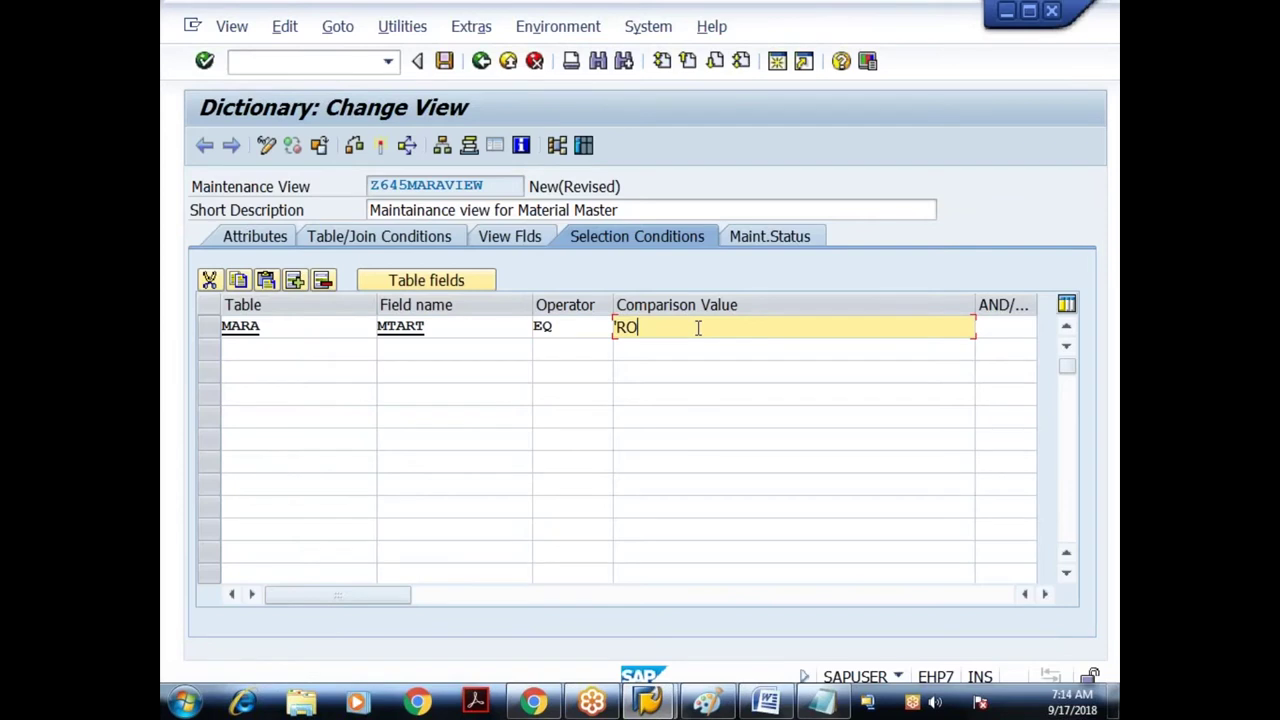
{"action": "left_click", "coordinate": [985, 330]}
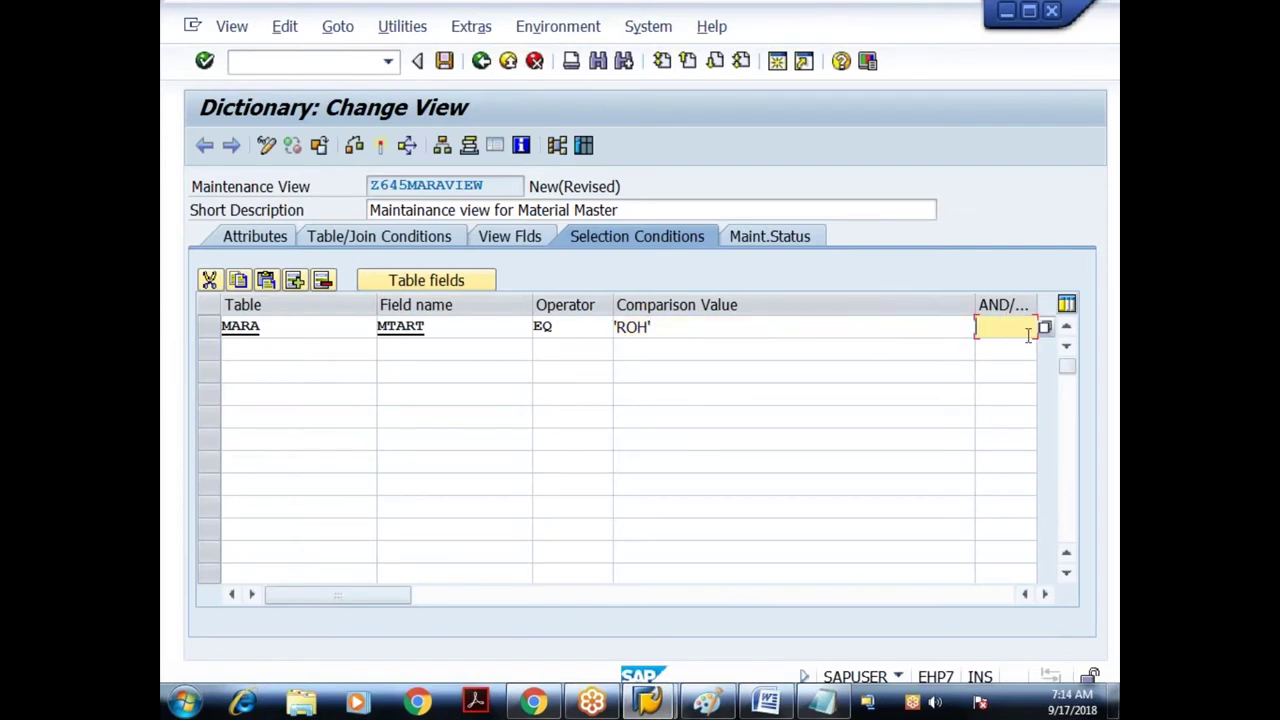
{"action": "left_click", "coordinate": [290, 115]}
{"action": "key", "text": "F4"}
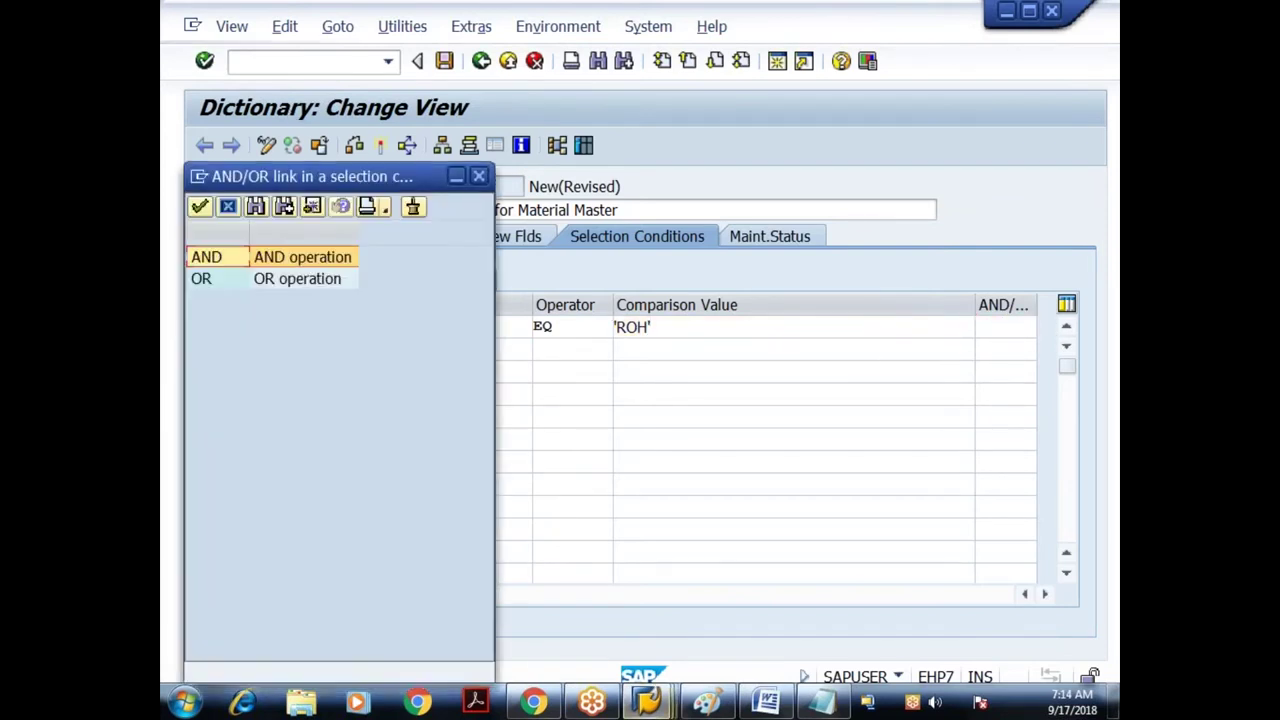
{"action": "double_click", "coordinate": [201, 279]}
Add a second selection condition on MARA field MTART with operator EQ and comparison value 'FERT'
{"action": "left_click", "coordinate": [266, 348]}
{"action": "type", "text": "MARA"}
{"action": "key", "text": "Tab"}
{"action": "type", "text": "MTART"}
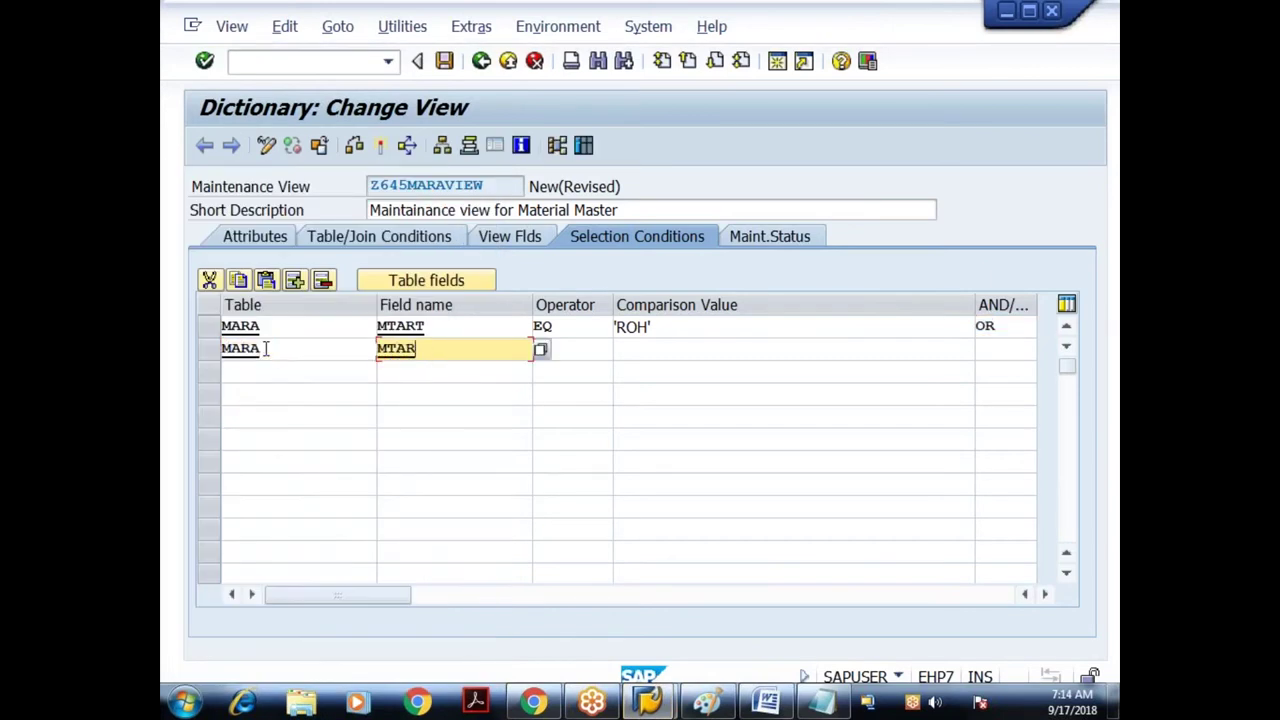
{"action": "key", "text": "Tab"}
{"action": "type", "text": "EQ"}
{"action": "key", "text": "Tab"}
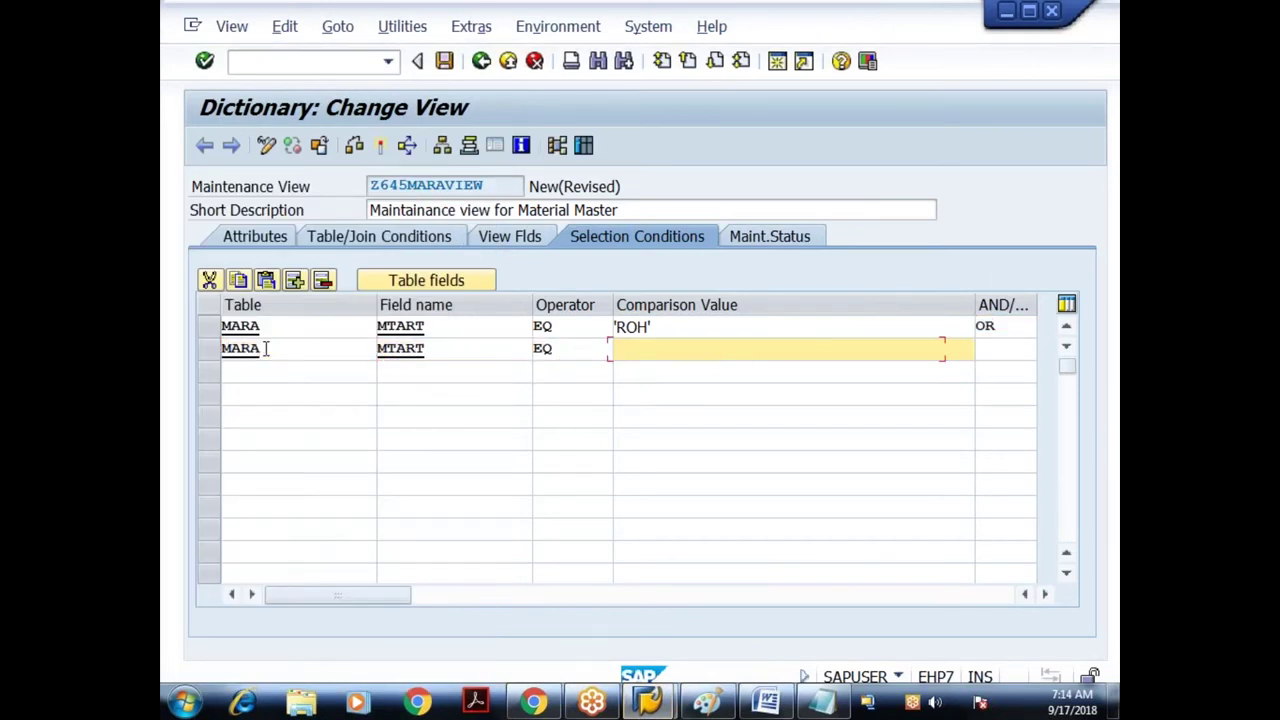
{"action": "type", "text": "'FERT'"}
{"action": "key", "text": "Return"}
{"action": "left_click", "coordinate": [692, 350]}
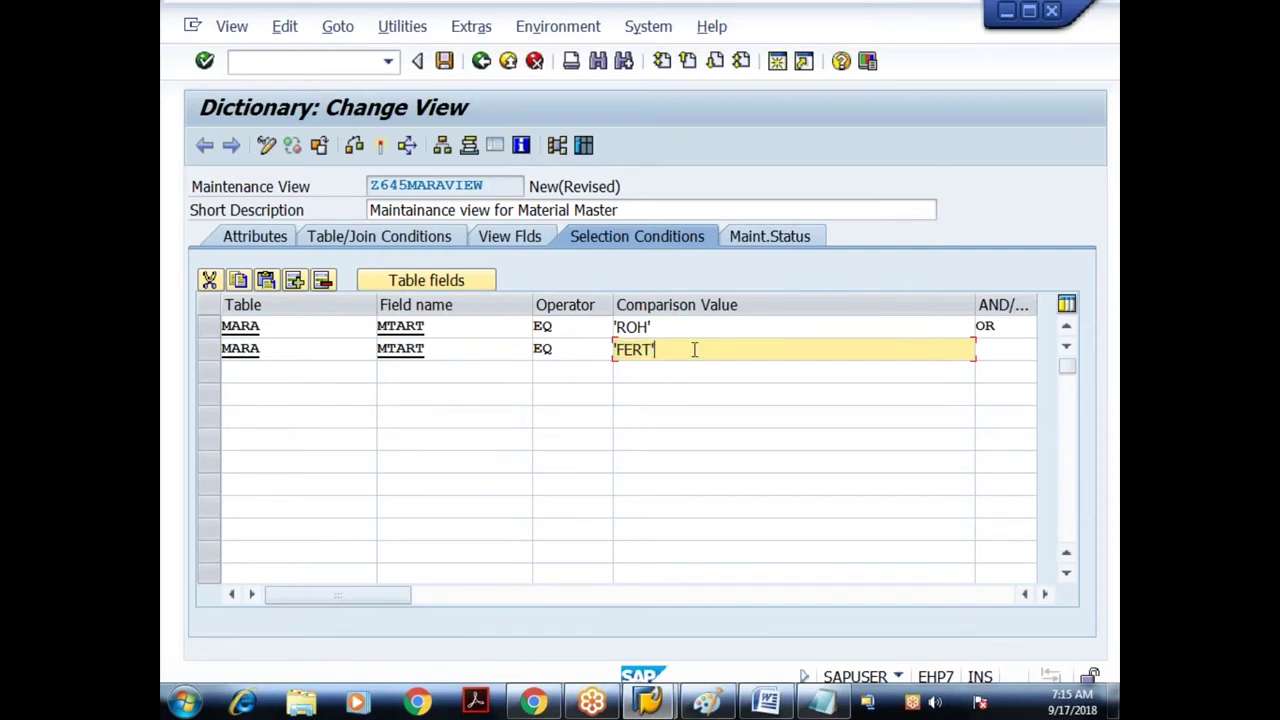
Review the view fields and maintenance status, save the maintenance view as a local object and activate it
{"action": "left_click", "coordinate": [510, 243]}
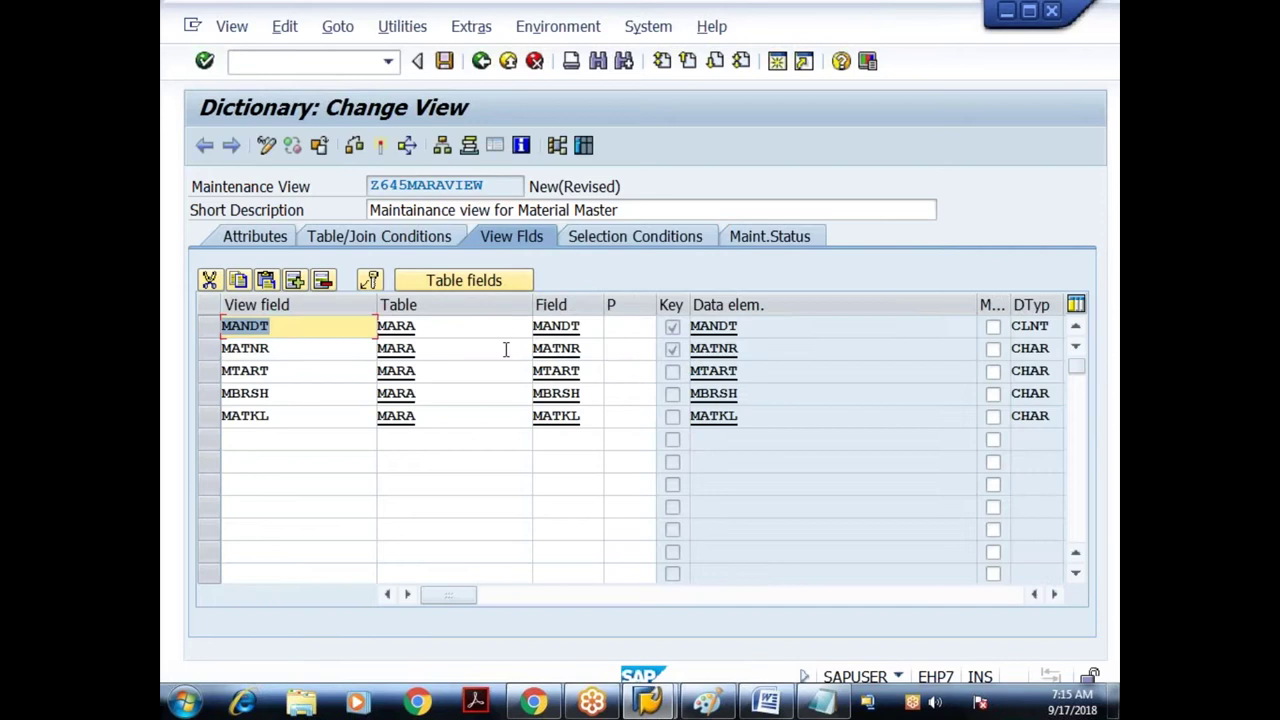
{"action": "left_click", "coordinate": [762, 243]}
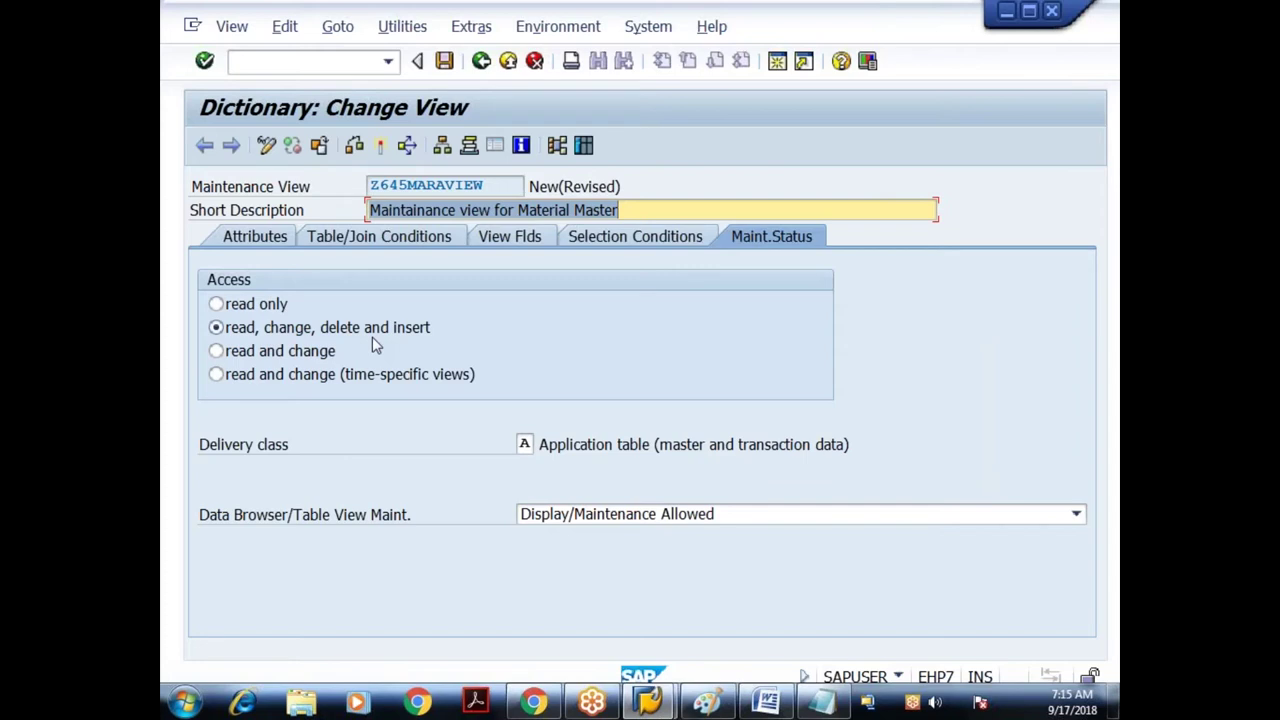
{"action": "left_click", "coordinate": [445, 61]}
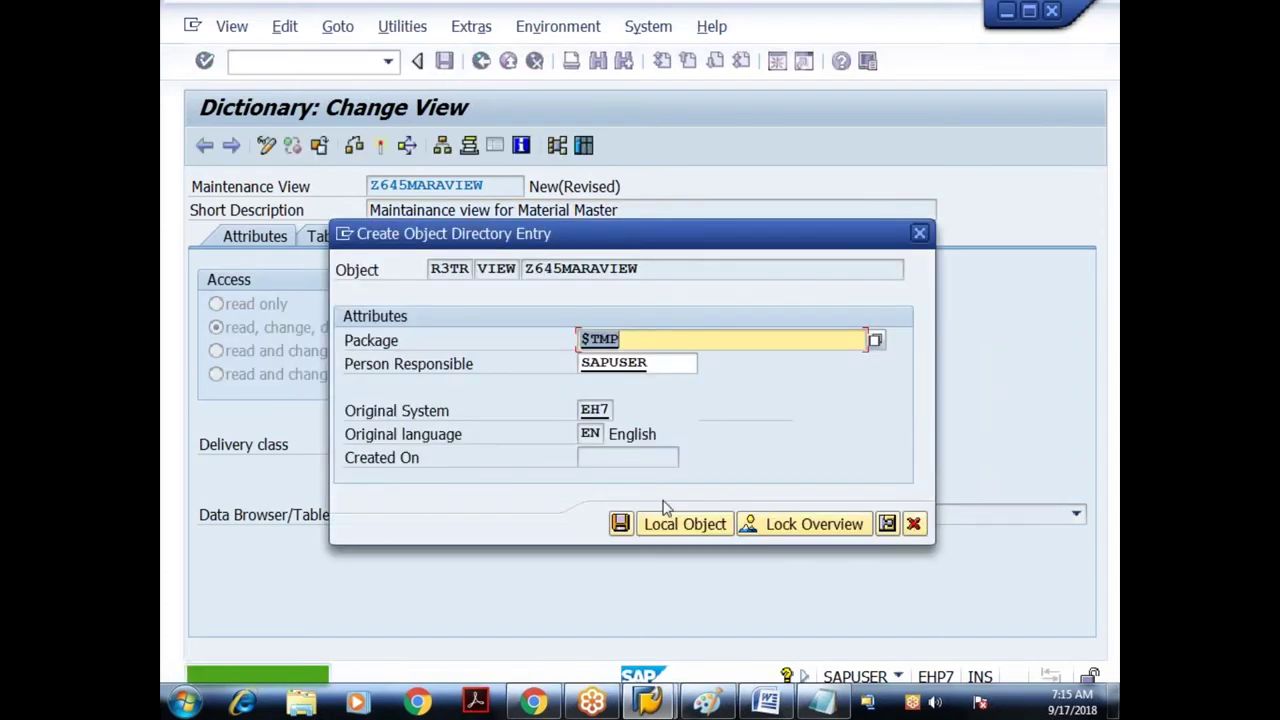
{"action": "left_click", "coordinate": [684, 524]}
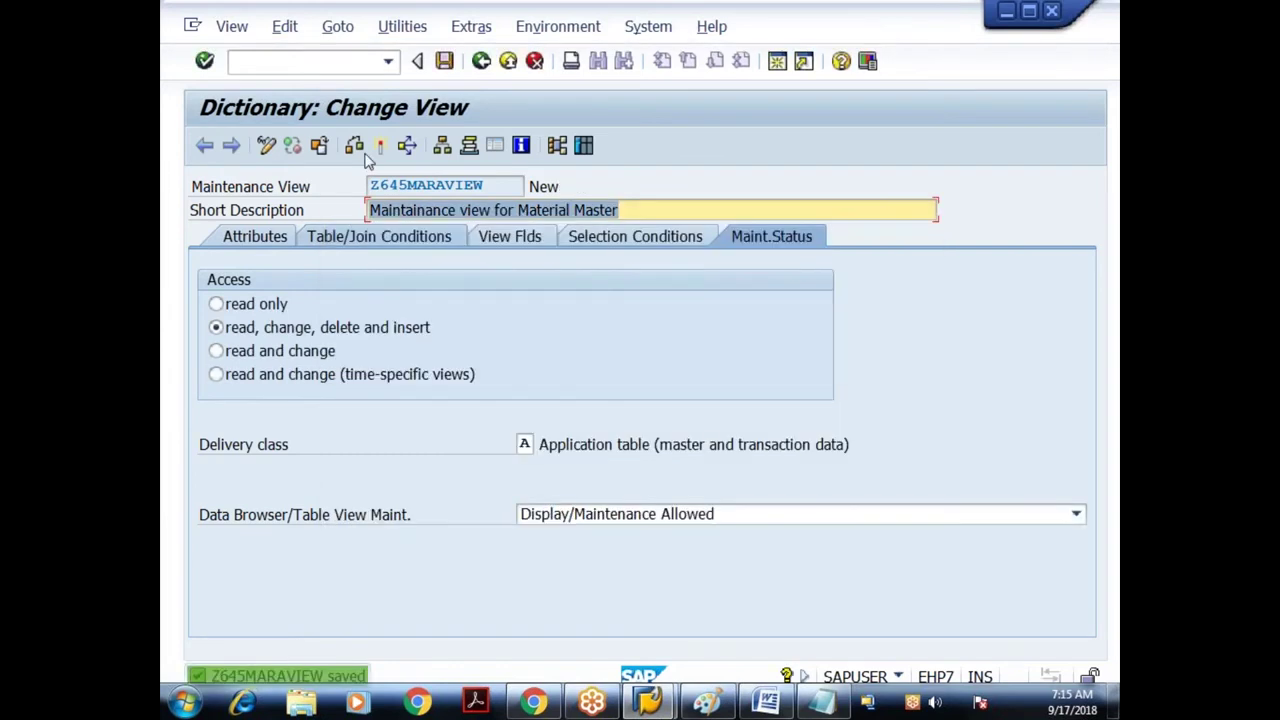
{"action": "left_click", "coordinate": [380, 145]}
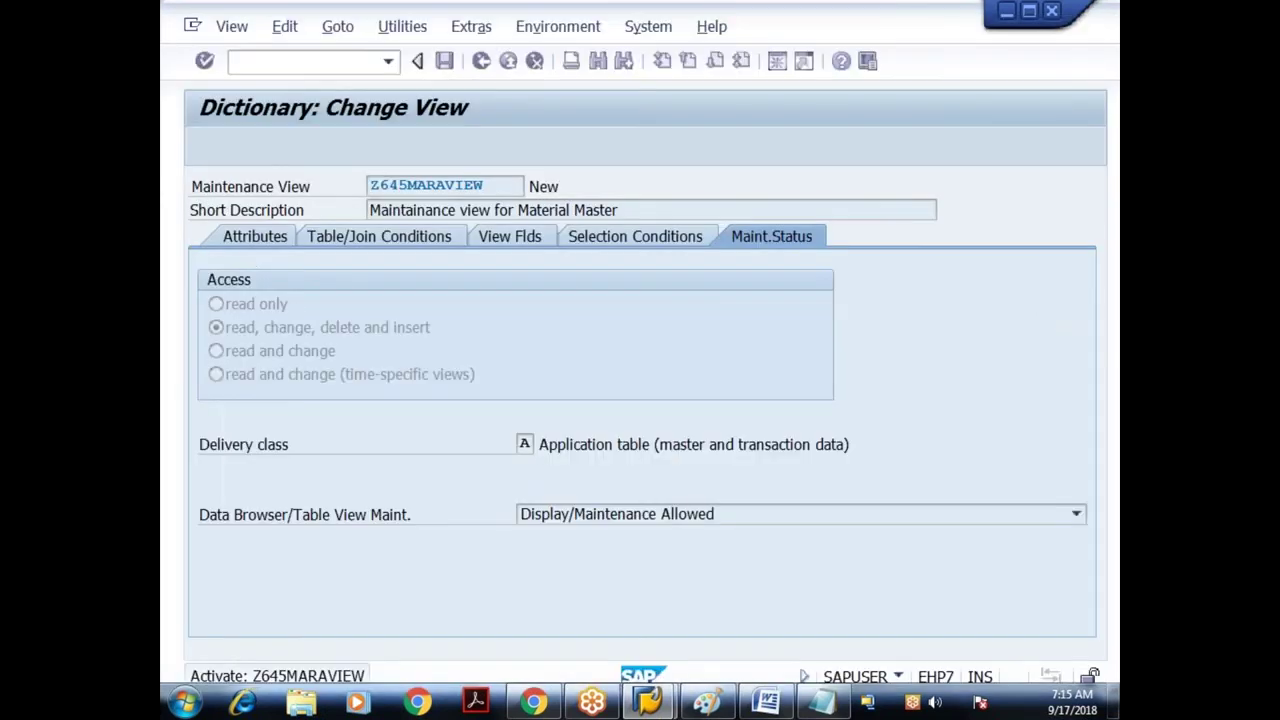
Start the Table Maintenance Generator for the view and assign function group Z645_FGROUP
{"action": "left_click", "coordinate": [402, 26]}
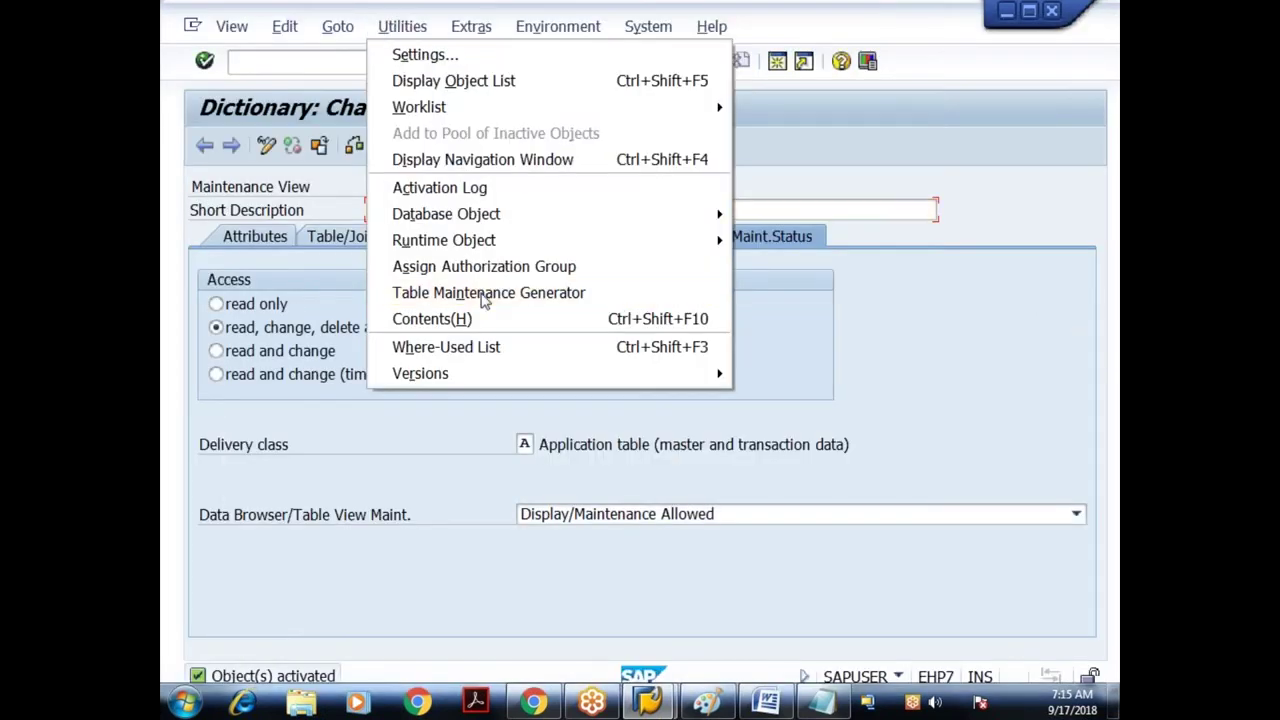
{"action": "left_click", "coordinate": [483, 293]}
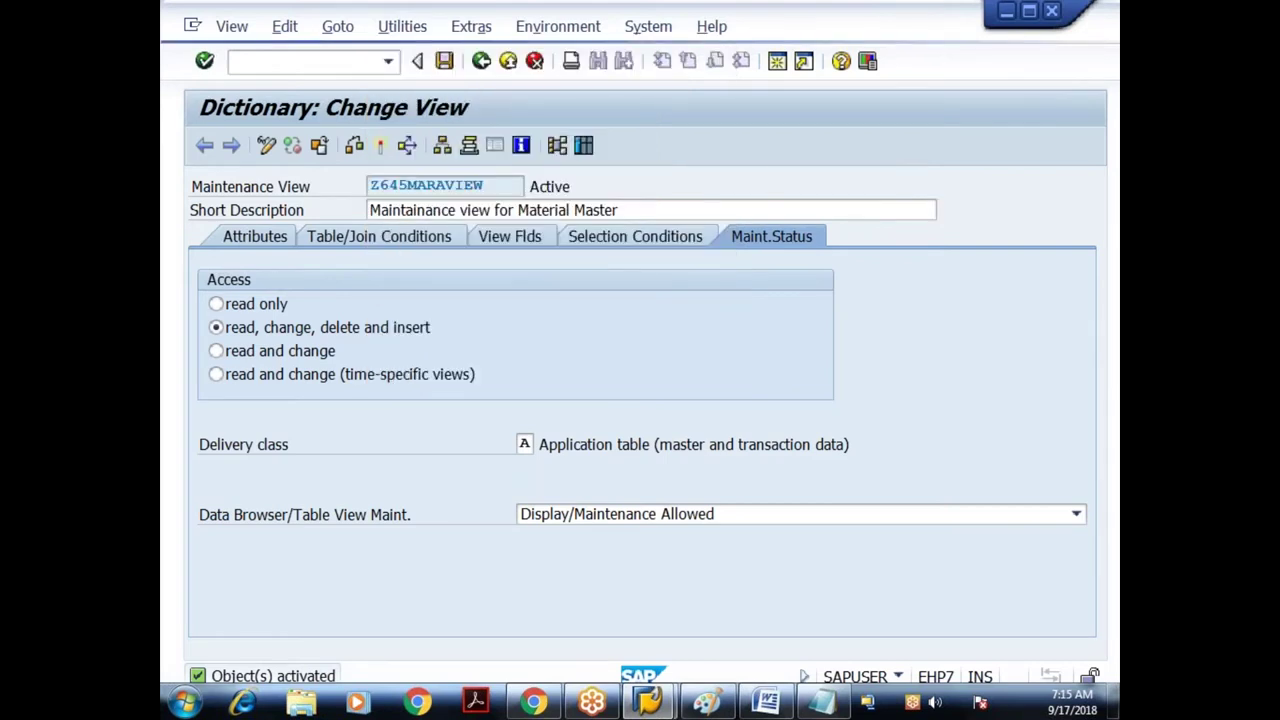
{"action": "left_click", "coordinate": [411, 303]}
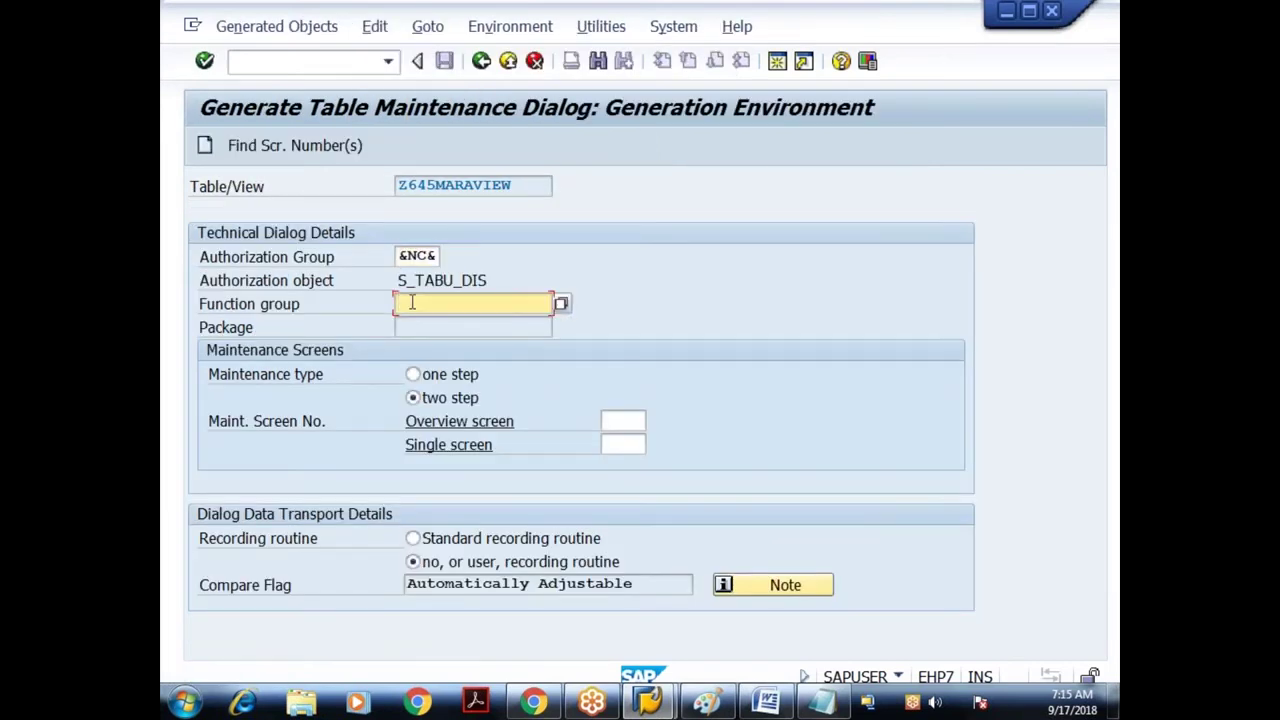
{"action": "type", "text": "Z645_GROUP"}
{"action": "key", "text": "Return"}
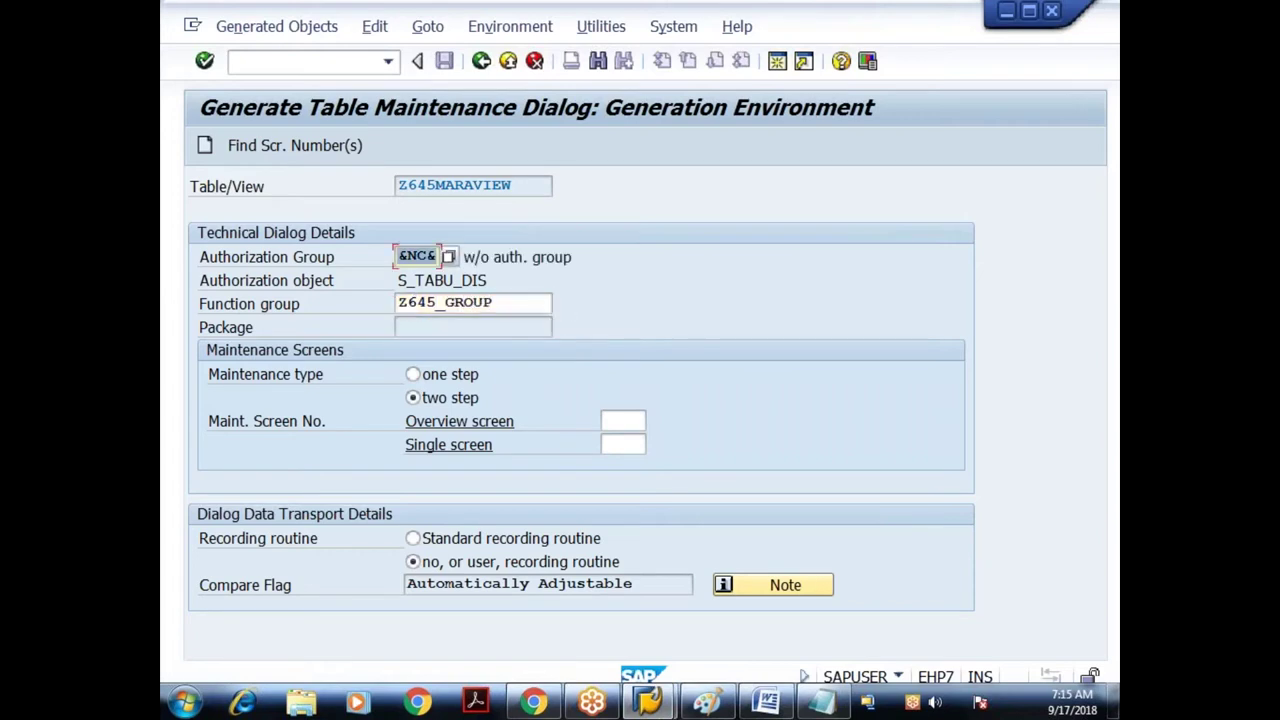
{"action": "left_click", "coordinate": [441, 313]}
{"action": "type", "text": "F"}
{"action": "key", "text": "Return"}
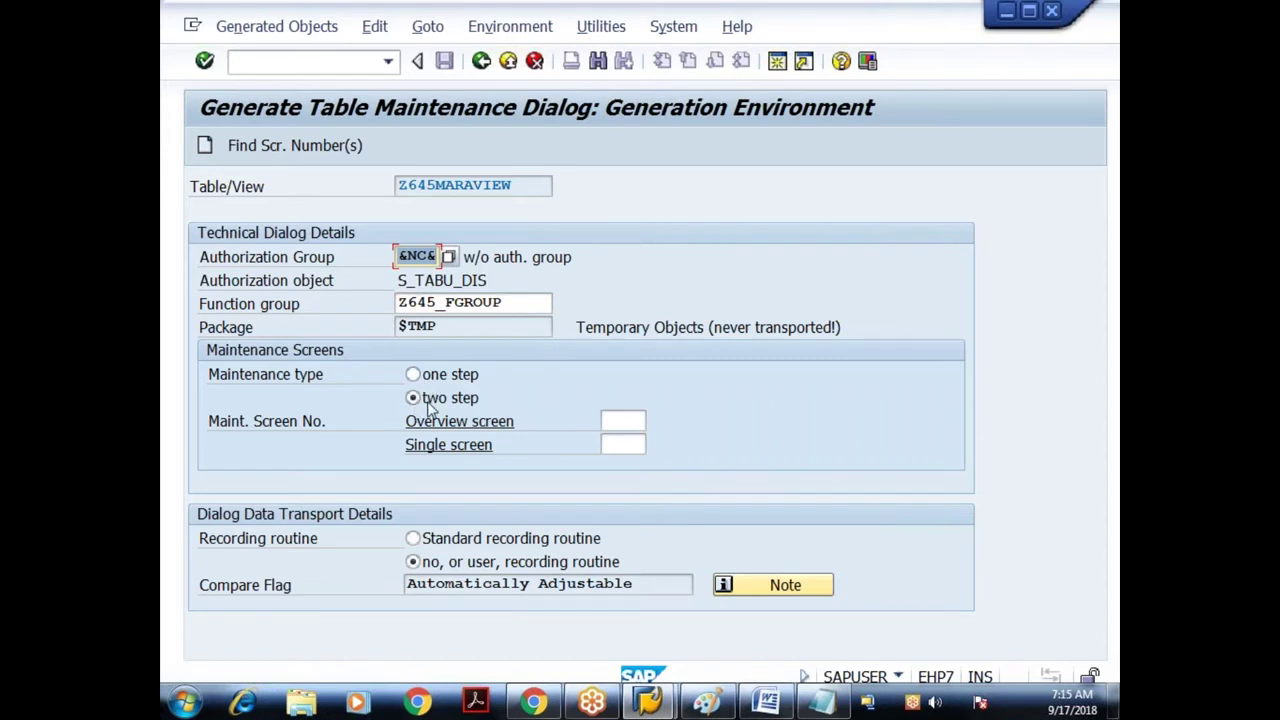
Have the overview and single screen numbers proposed and generate the two-step maintenance dialog in package $TMP
{"action": "left_click", "coordinate": [309, 150]}
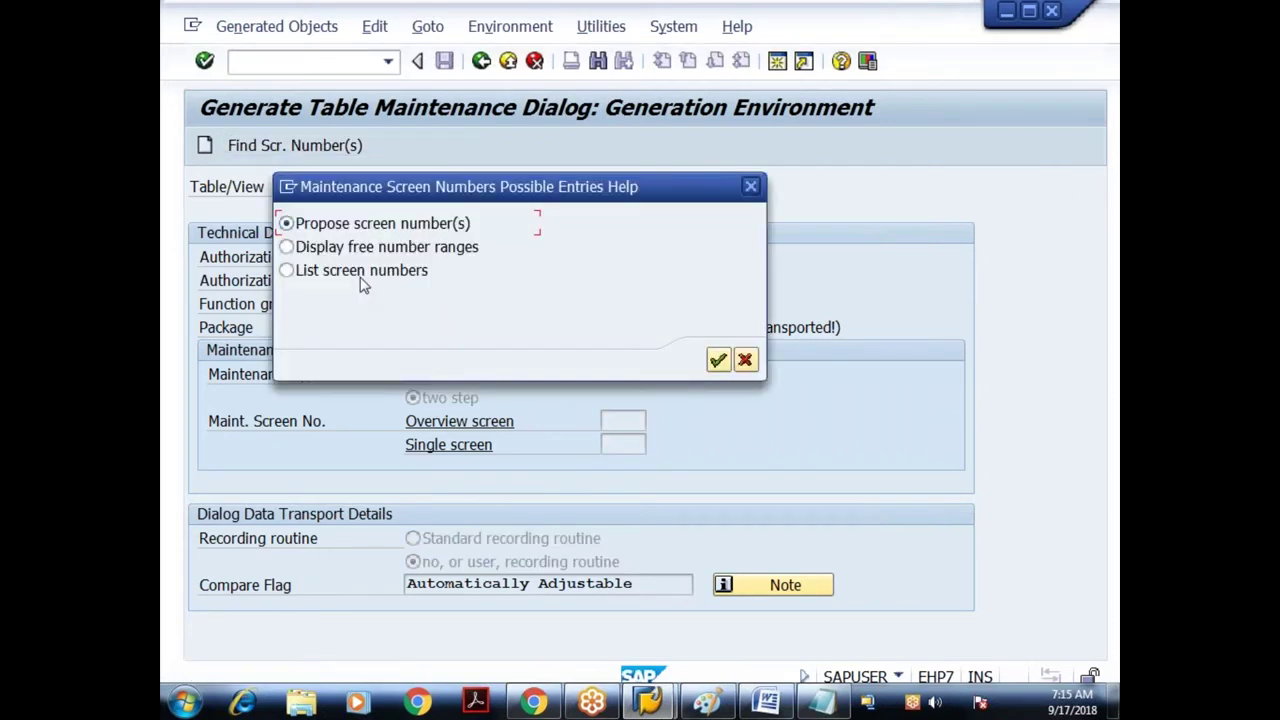
{"action": "left_click", "coordinate": [719, 360]}
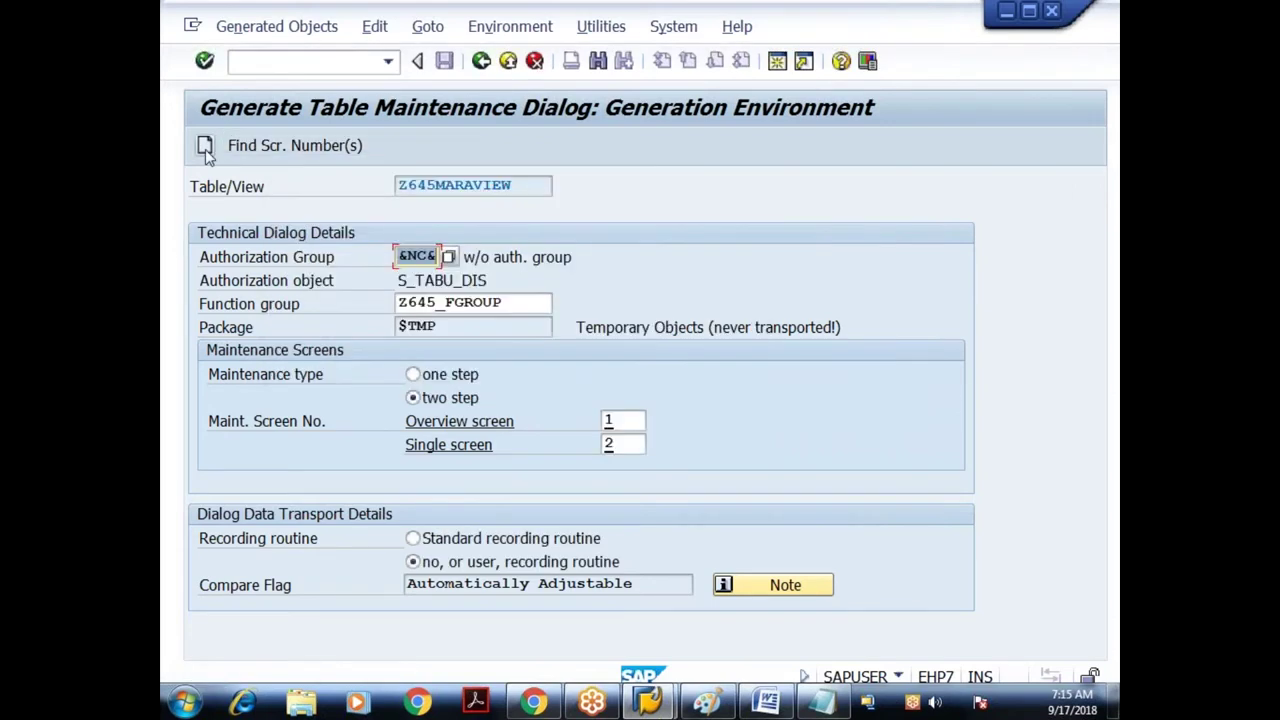
{"action": "left_click", "coordinate": [205, 147]}
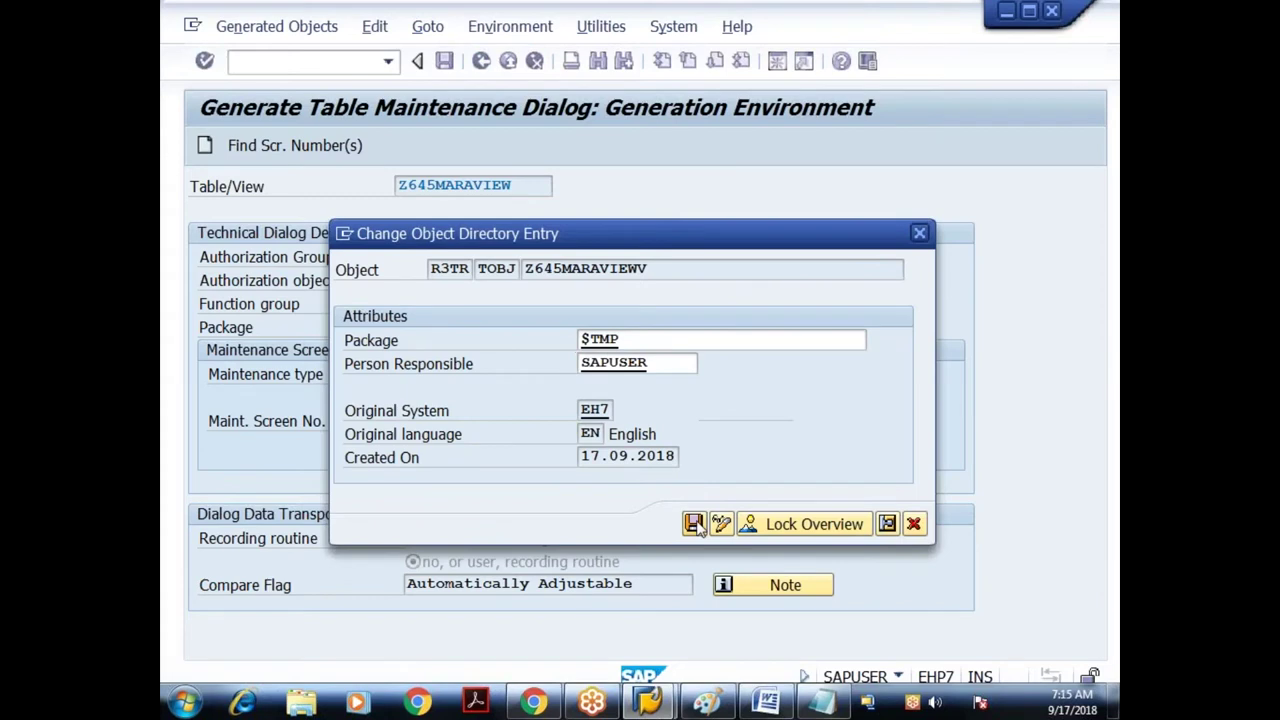
{"action": "left_click", "coordinate": [620, 524]}
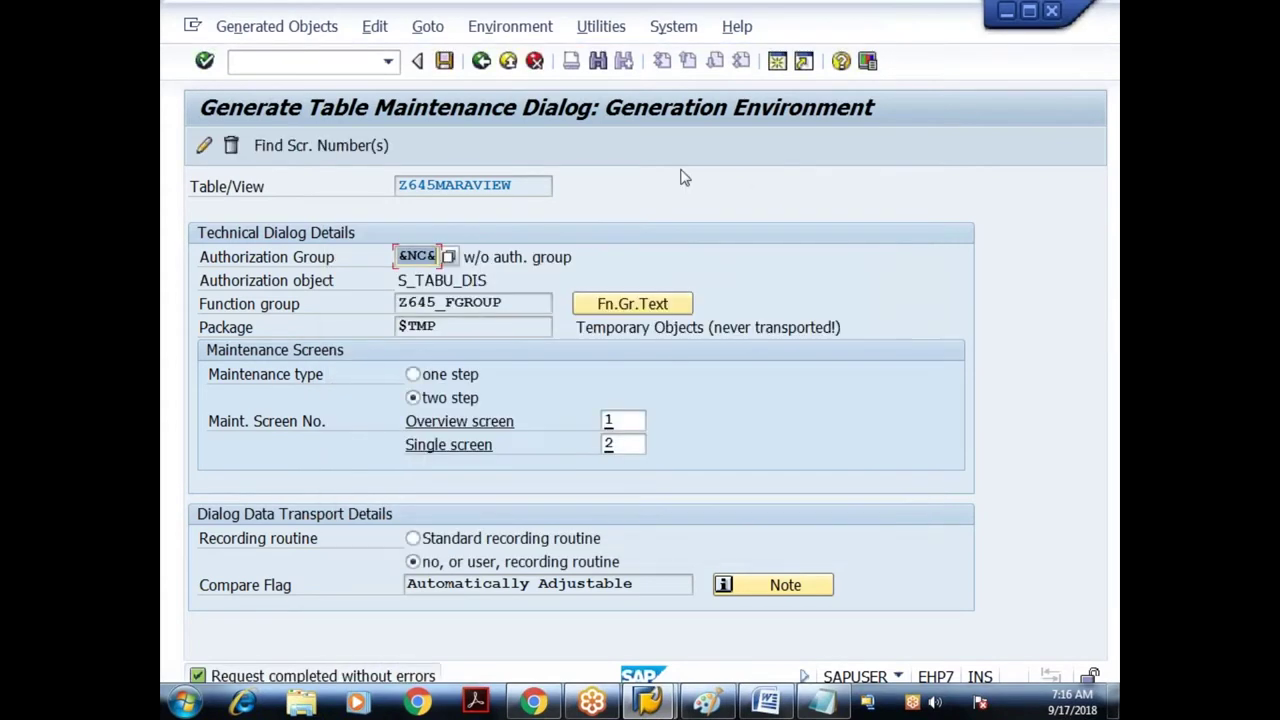
Leave the dictionary view and open Z645MARAVIEW for maintenance through transaction SM30 without restrictions
{"action": "left_click", "coordinate": [481, 61]}
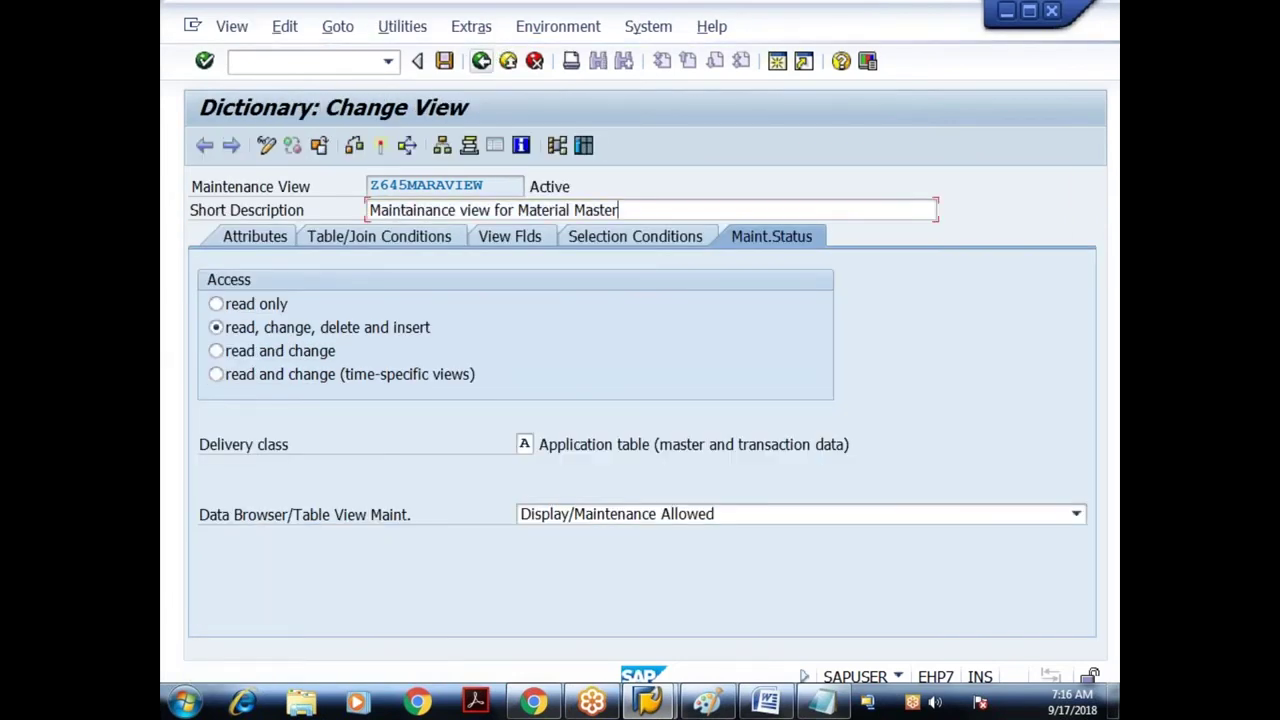
{"action": "left_click", "coordinate": [481, 61]}
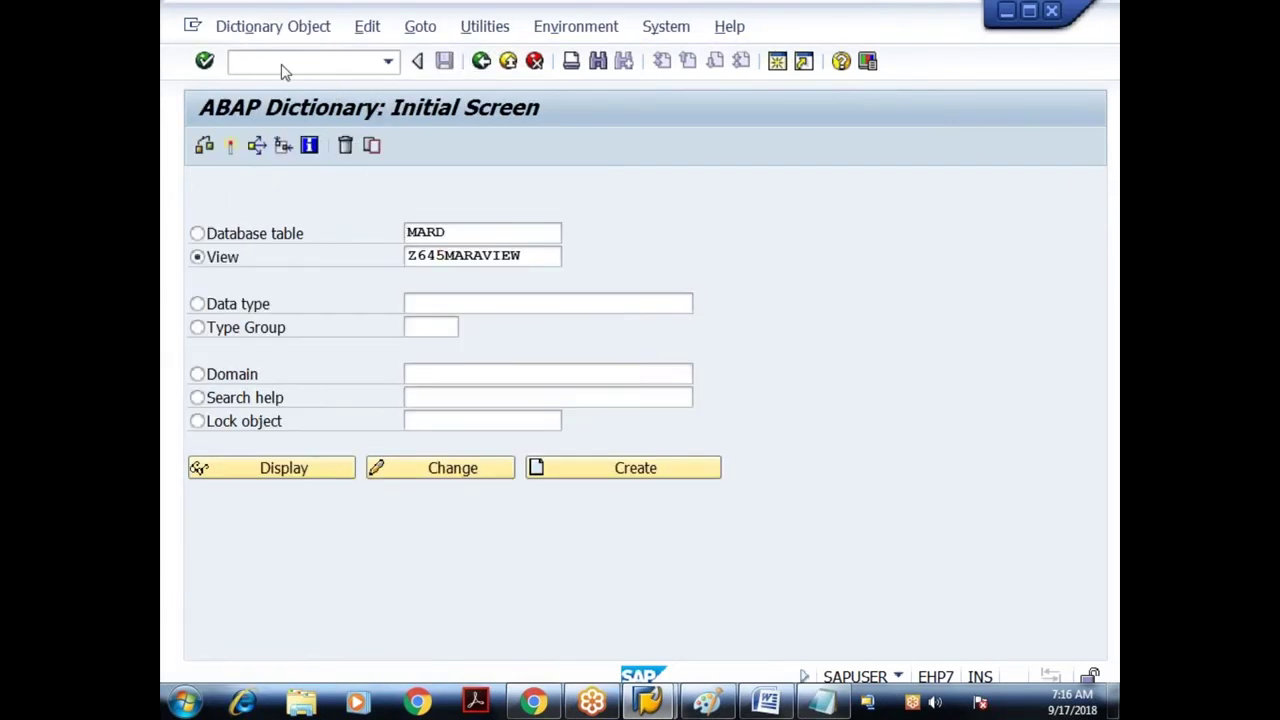
{"action": "left_click", "coordinate": [283, 64]}
{"action": "type", "text": "SM30"}
{"action": "key", "text": "Return"}
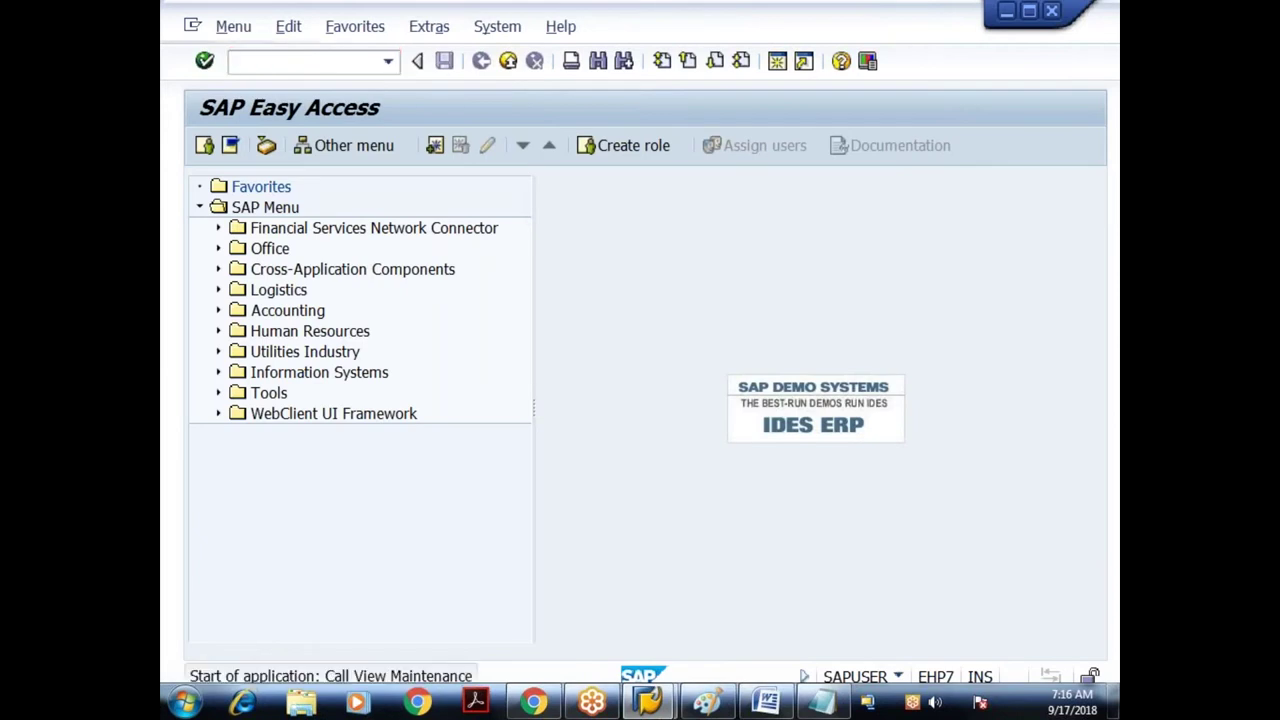
{"action": "key", "text": "F6"}
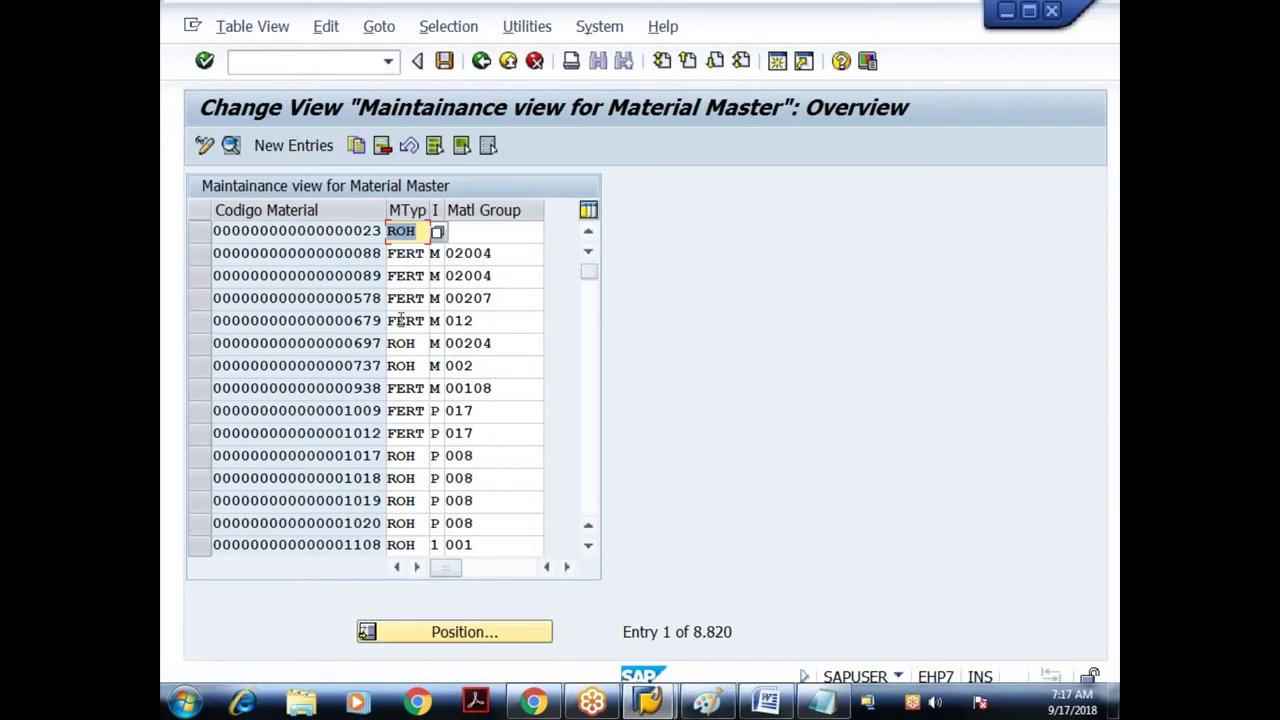
Examine the material types across the whole list of material master entries and return to the table view selection
{"action": "left_click", "coordinate": [410, 418]}
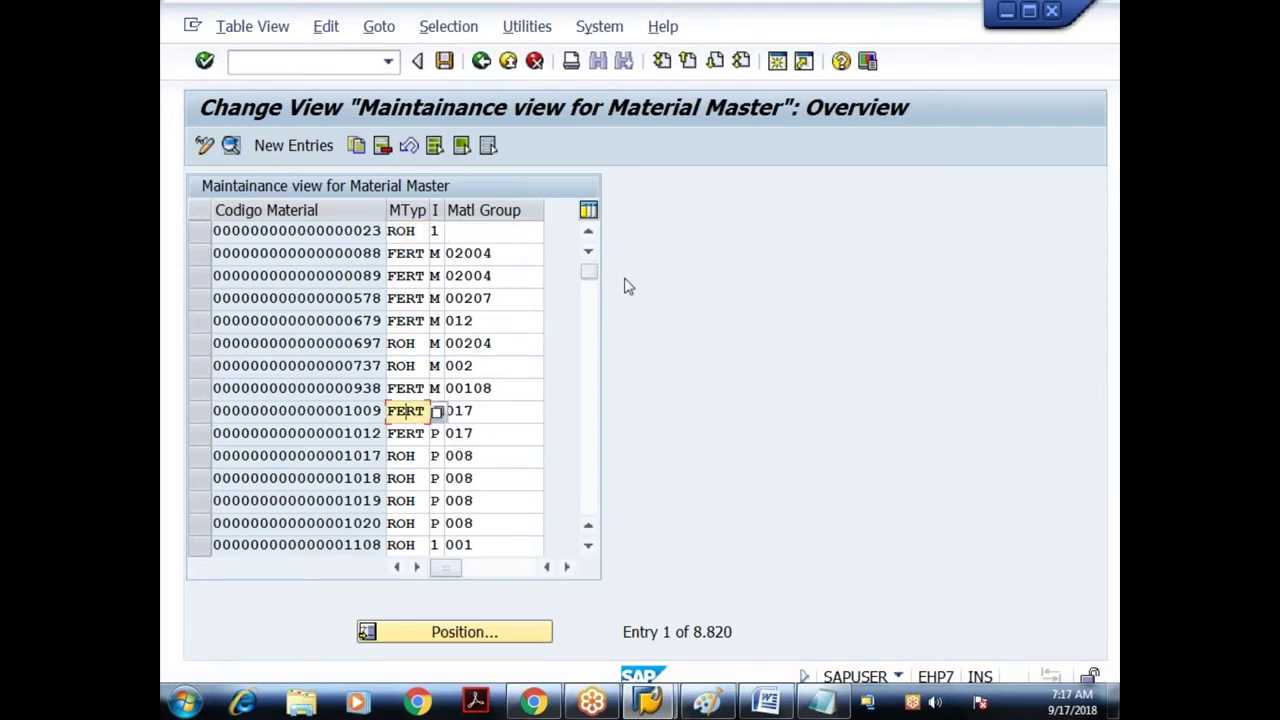
{"action": "left_click_drag", "start_coordinate": [589, 285], "coordinate": [591, 403]}
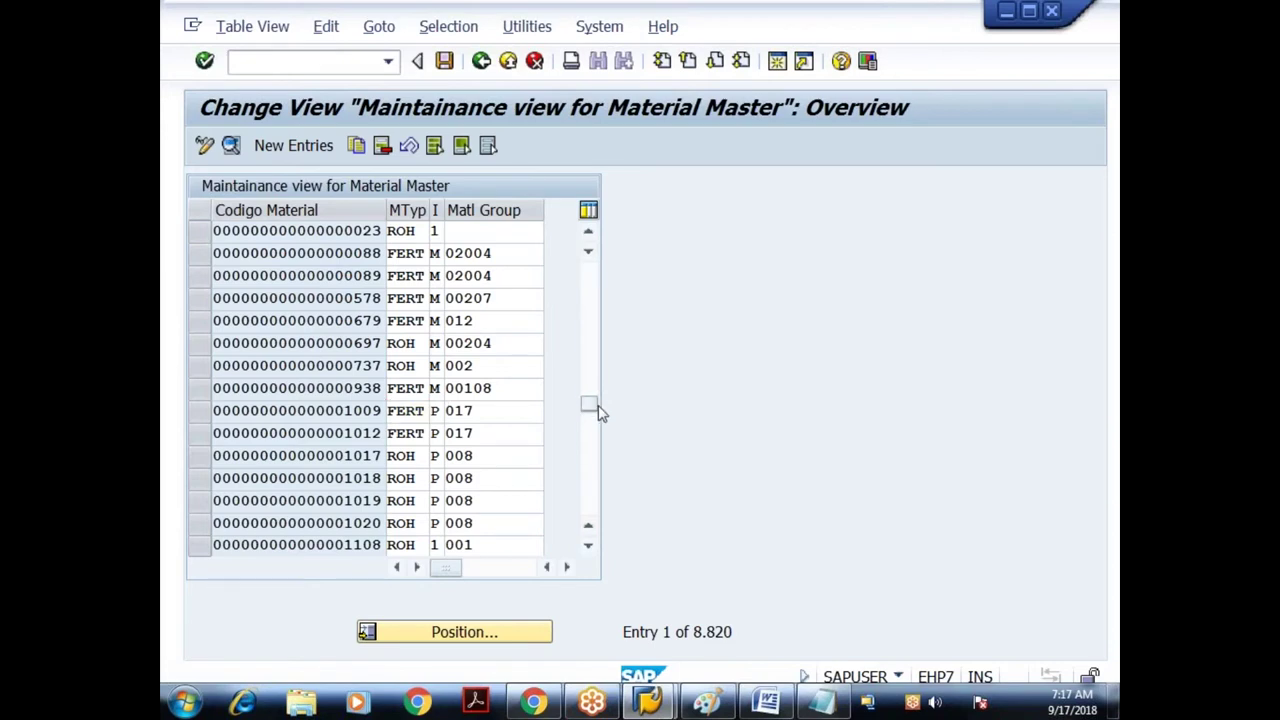
{"action": "left_click_drag", "start_coordinate": [594, 449], "coordinate": [588, 532]}
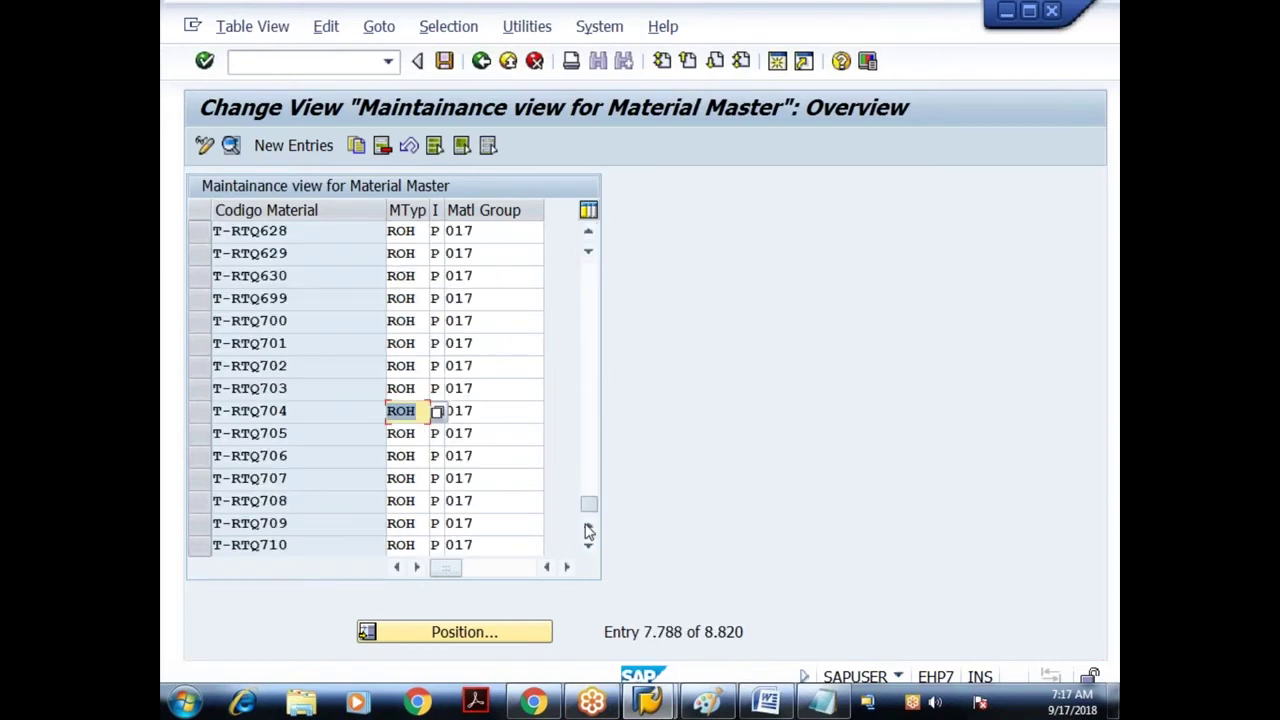
{"action": "left_click", "coordinate": [588, 532]}
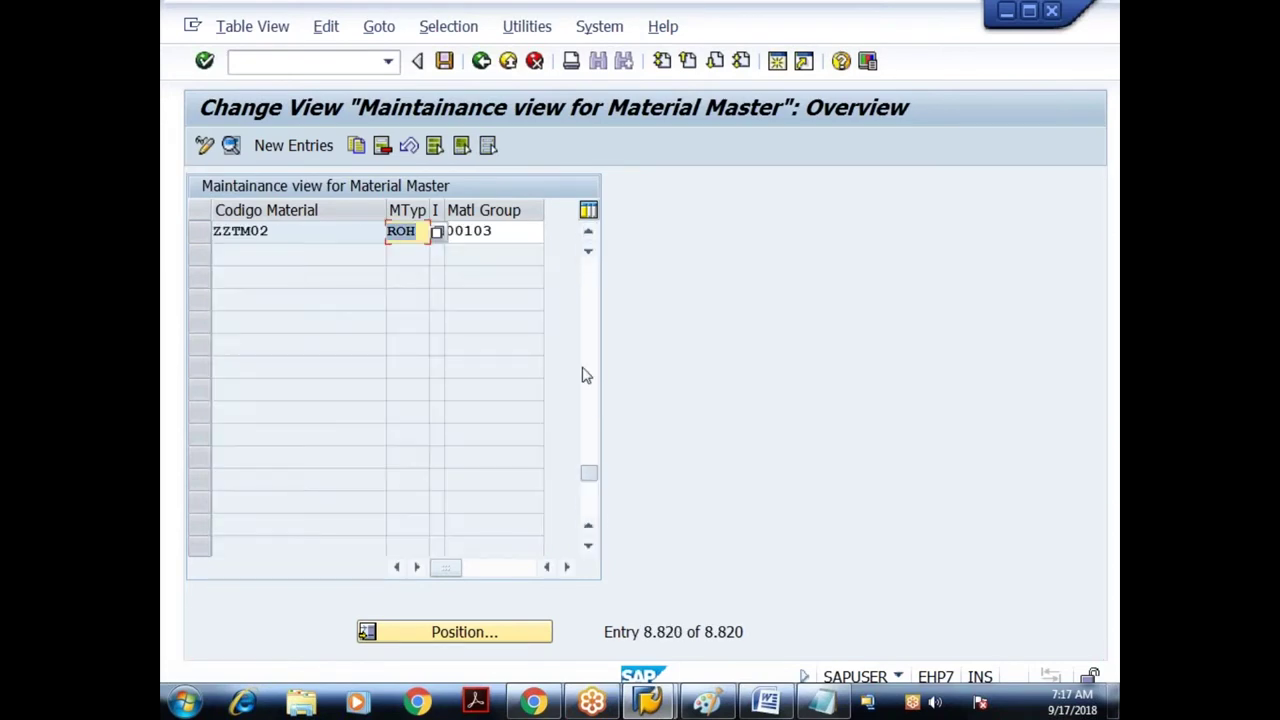
{"action": "left_click", "coordinate": [586, 273]}
{"action": "left_click_drag", "start_coordinate": [588, 275], "coordinate": [589, 417]}
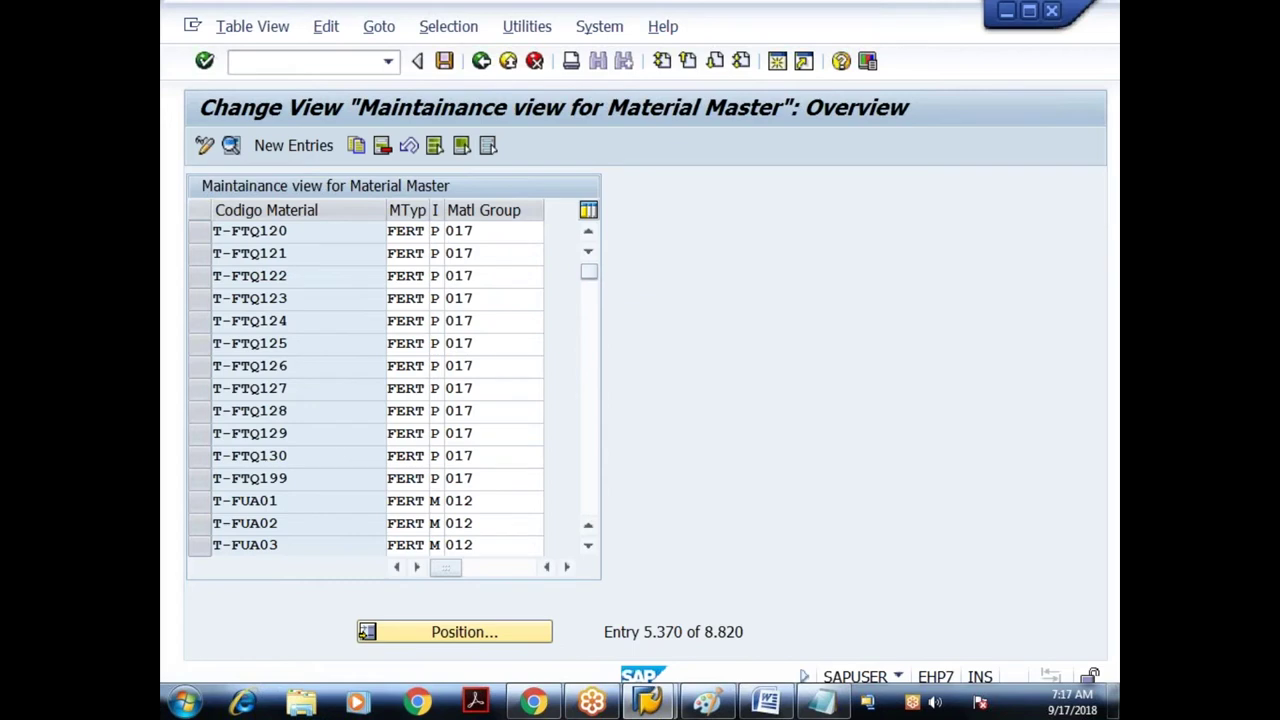
{"action": "left_click", "coordinate": [476, 68]}
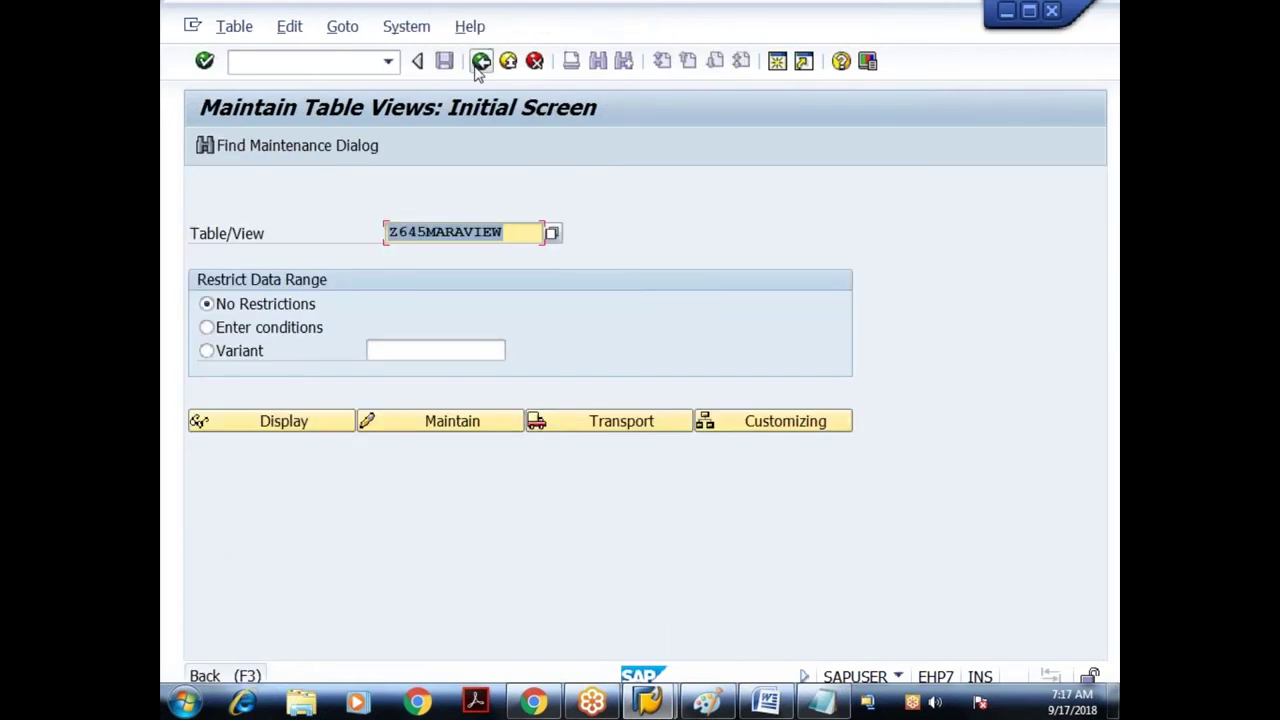
Leave table view maintenance and start the ABAP Dictionary with transaction SE11
{"action": "left_click", "coordinate": [476, 68]}
{"action": "type", "text": "SE11"}
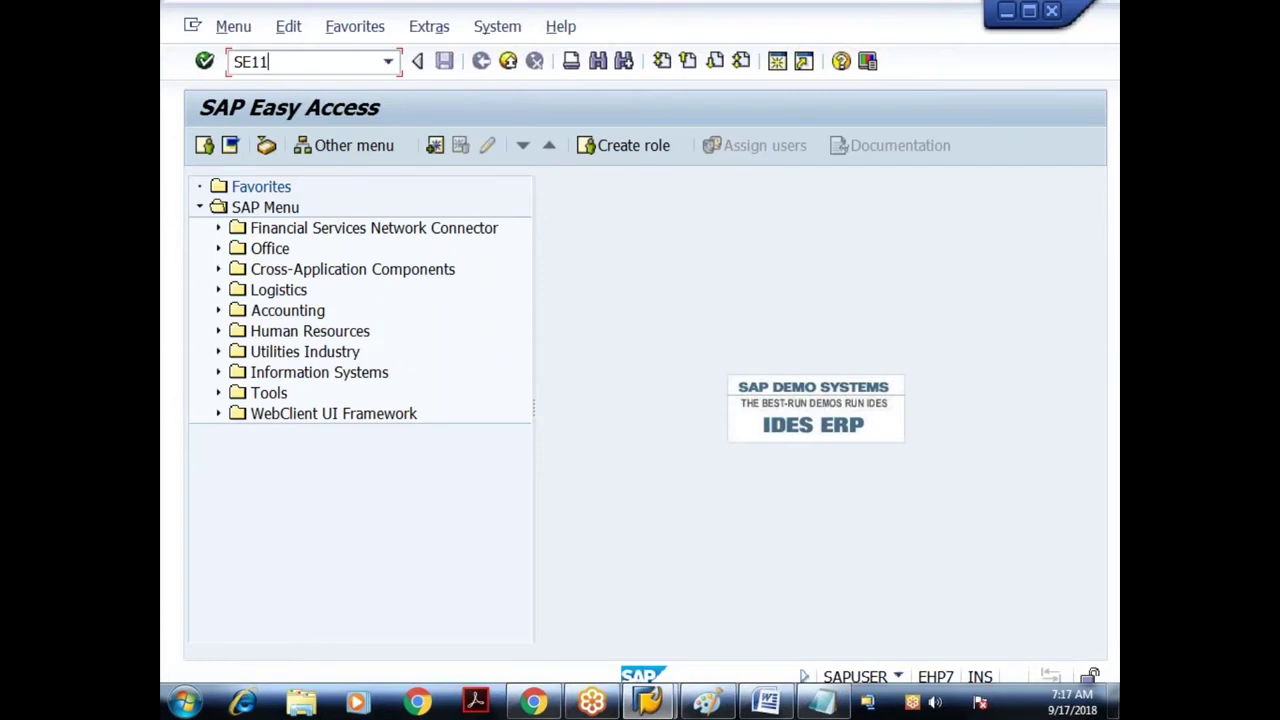
{"action": "key", "text": "Return"}
Create a new dictionary view named Z645MARCVIEW with the view type Maintenance view
{"action": "left_click", "coordinate": [484, 256]}
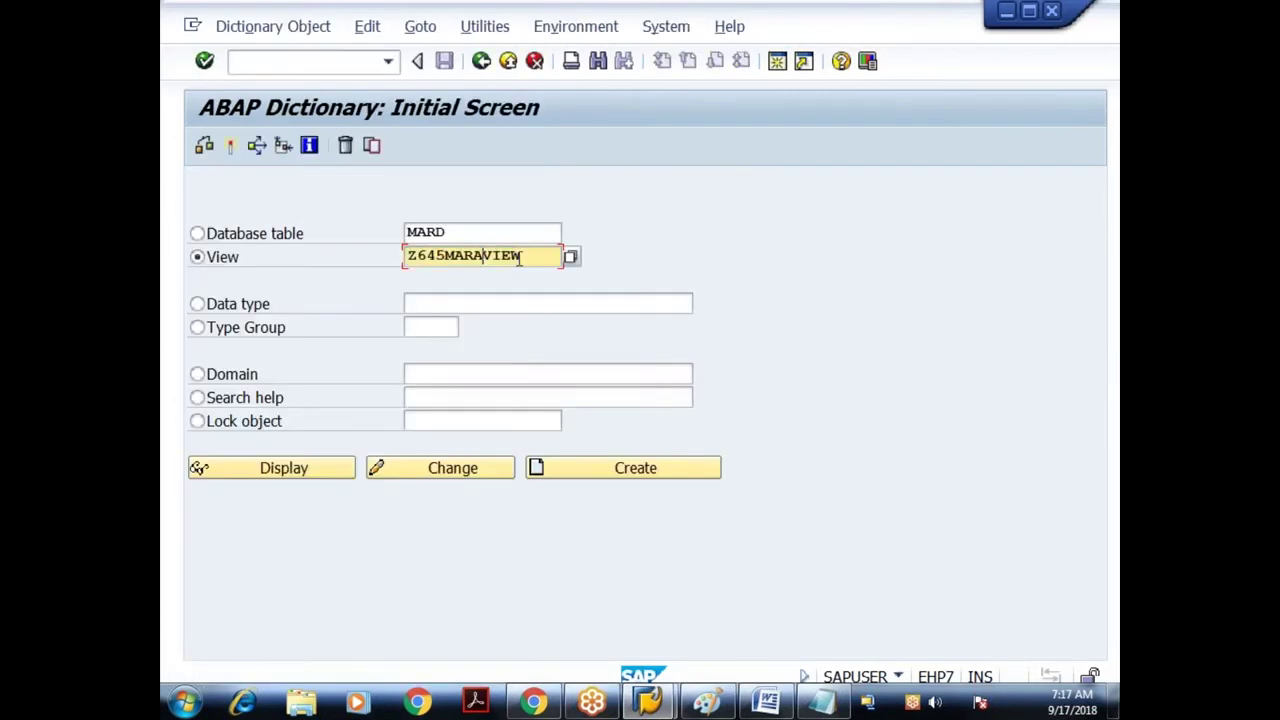
{"action": "key", "text": "BackSpace"}
{"action": "type", "text": "C"}
{"action": "key", "text": "ctrl+a"}
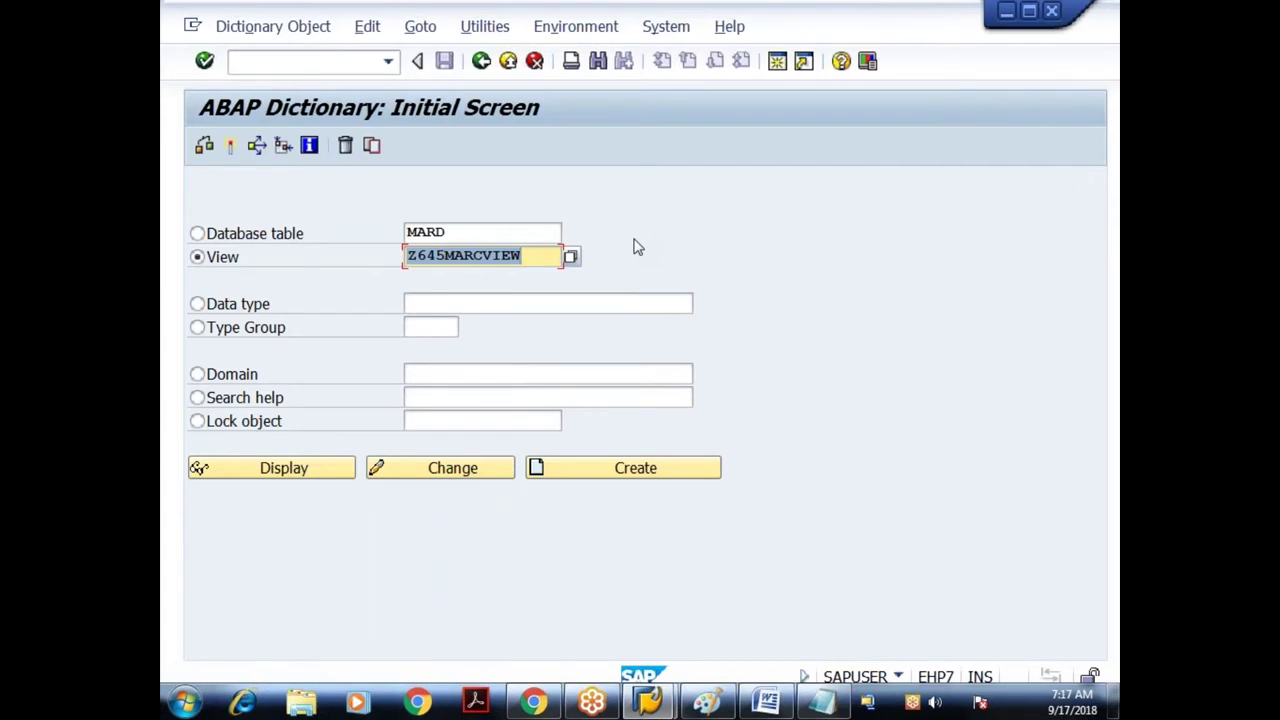
{"action": "key", "text": "F5"}
{"action": "left_click", "coordinate": [321, 411]}
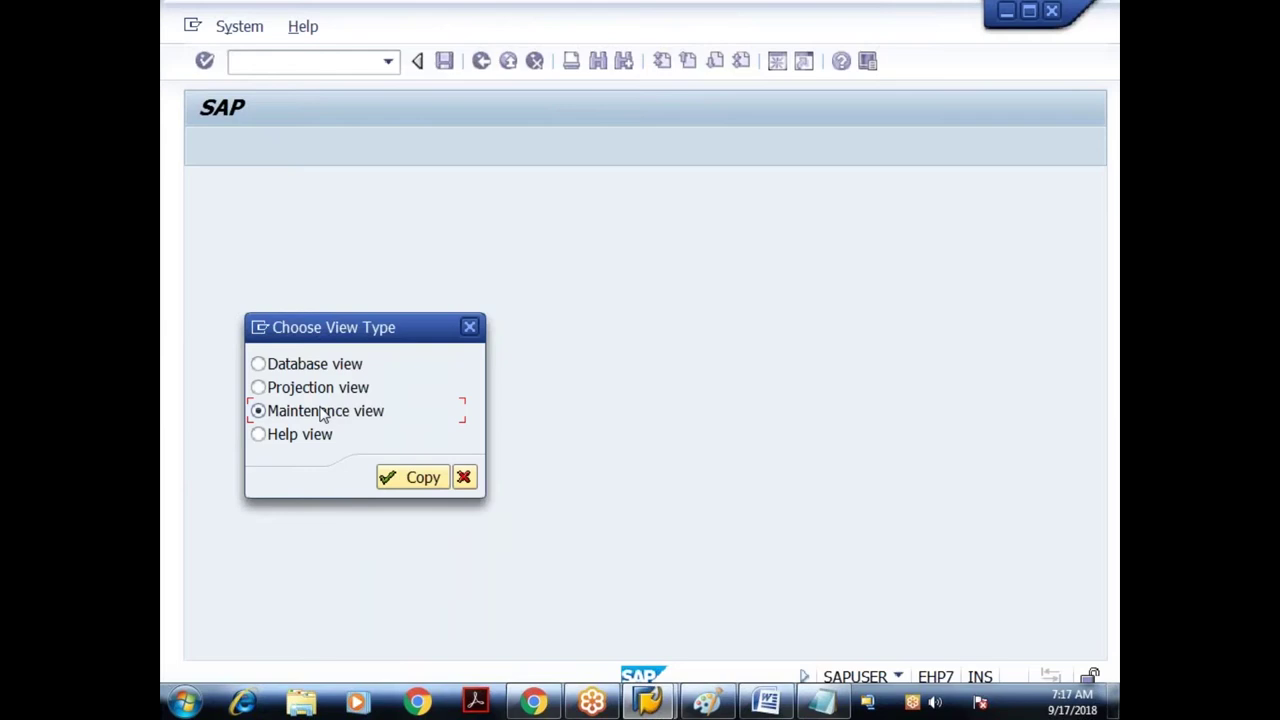
{"action": "left_click", "coordinate": [420, 477]}
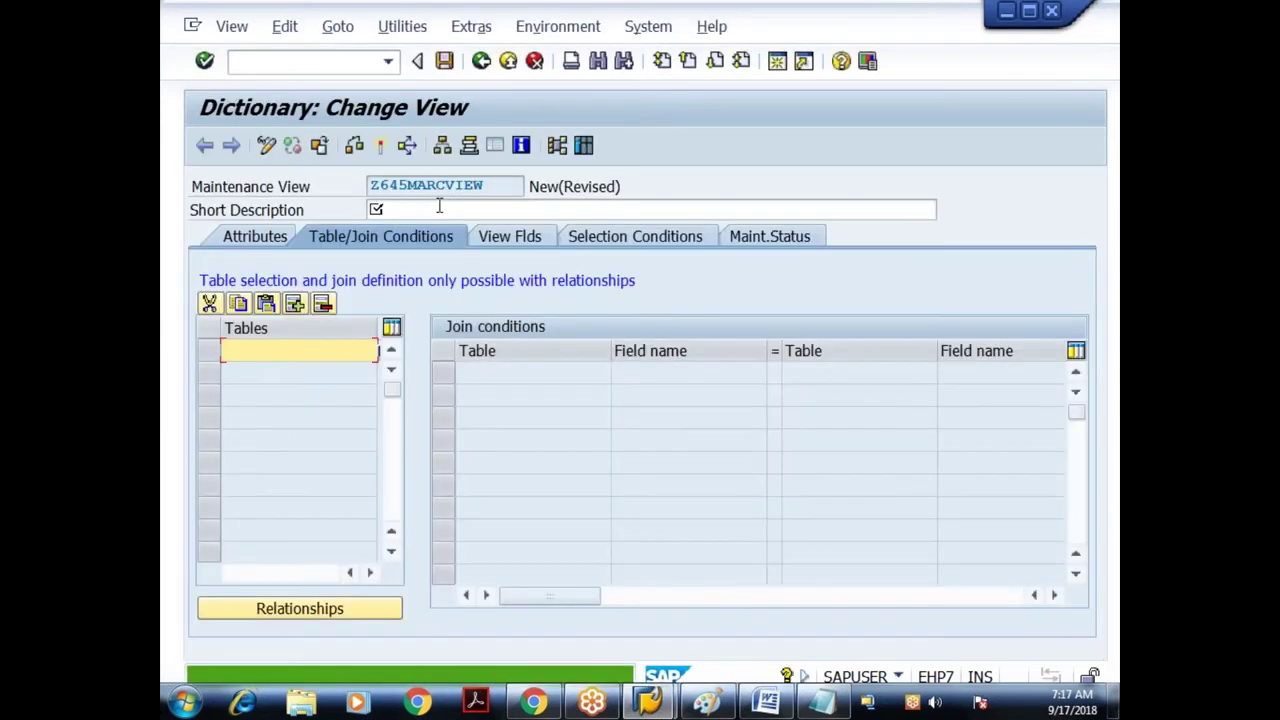
Describe the view as "Maintaince View for Material Plant Data" and enter MARC as its base table
{"action": "left_click", "coordinate": [439, 208]}
{"action": "type", "text": "Maint"}
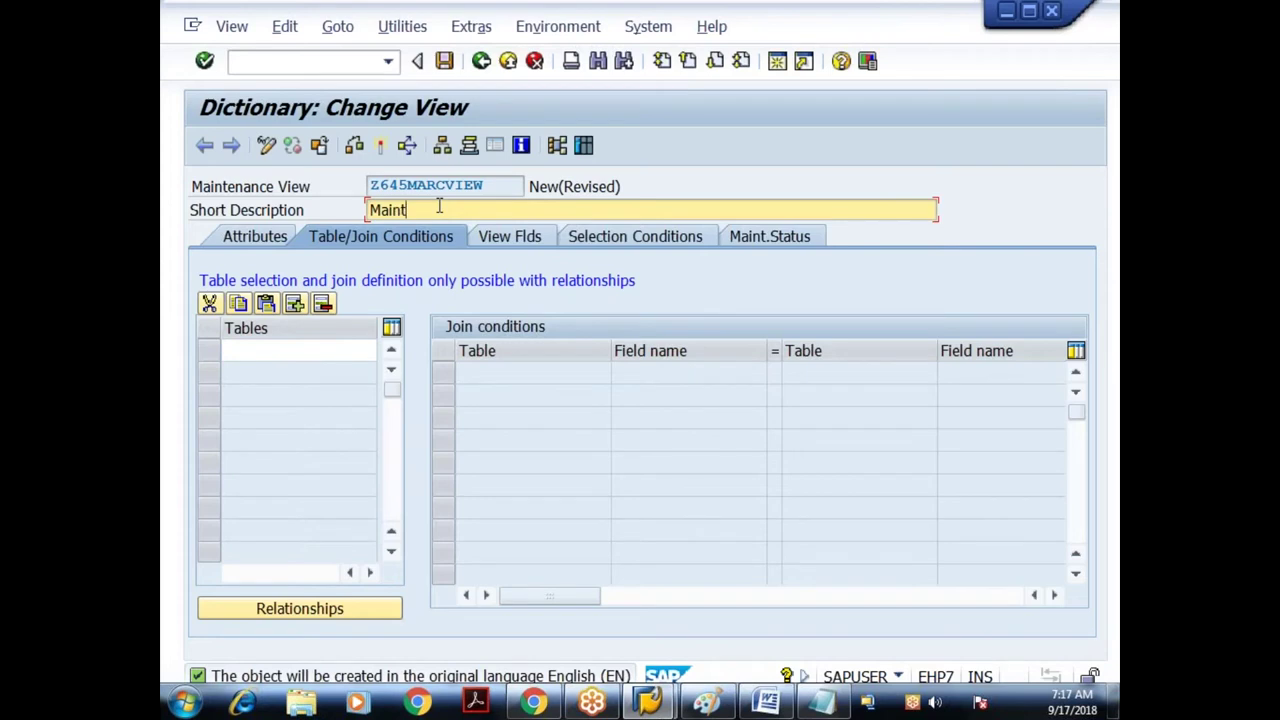
{"action": "type", "text": "aince View for Material P"}
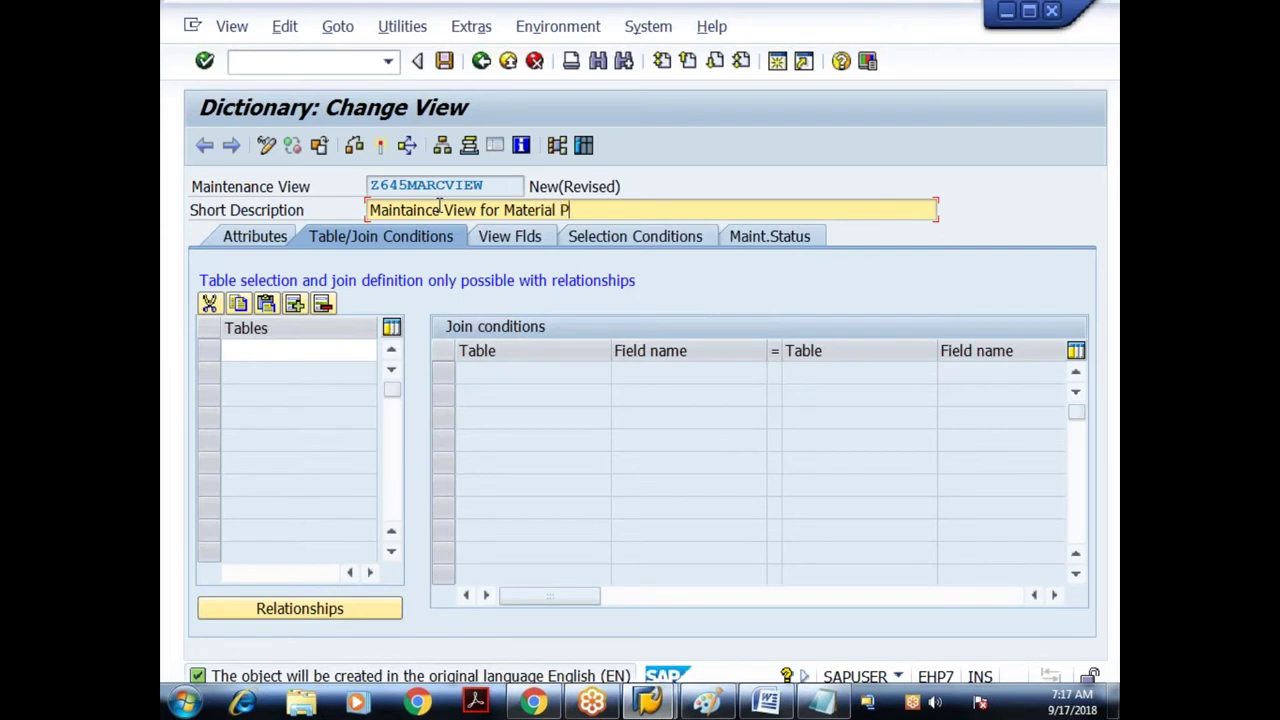
{"action": "type", "text": "lant Data"}
{"action": "left_click", "coordinate": [263, 349]}
{"action": "type", "text": "MARC"}
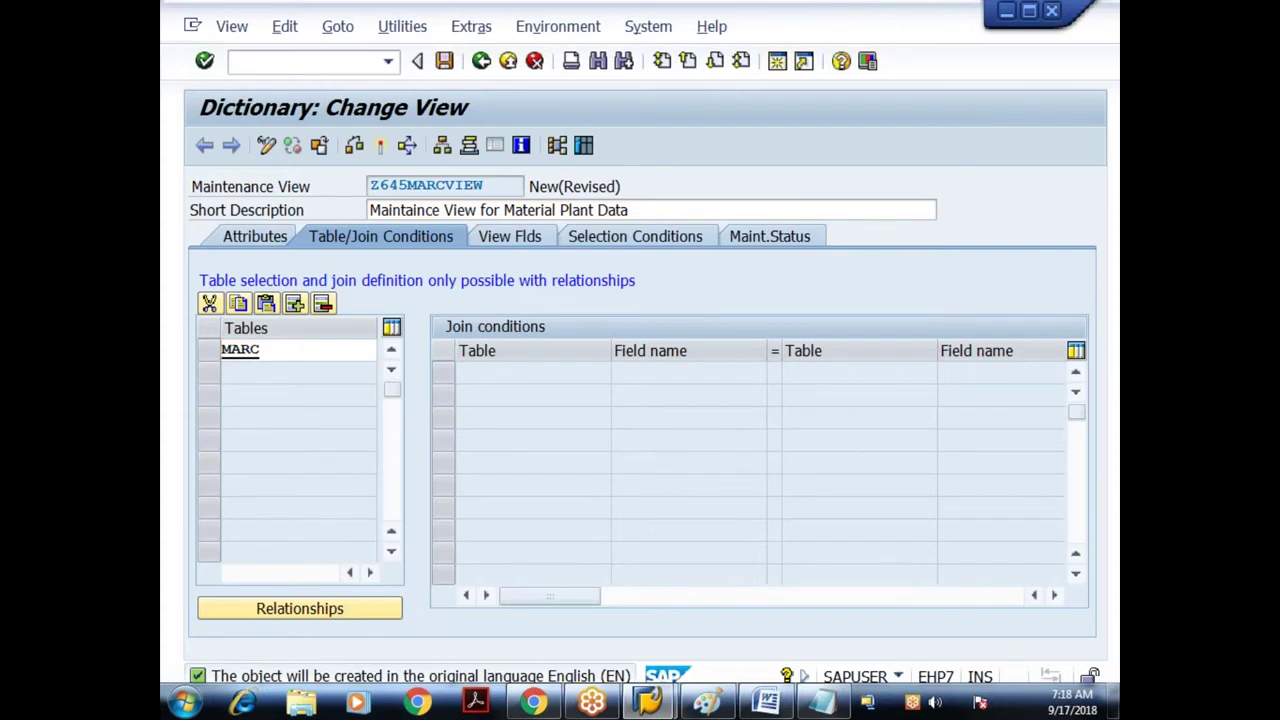
Add the purchasing group field EKGRP from table MARC to the view fields
{"action": "left_click", "coordinate": [531, 244]}
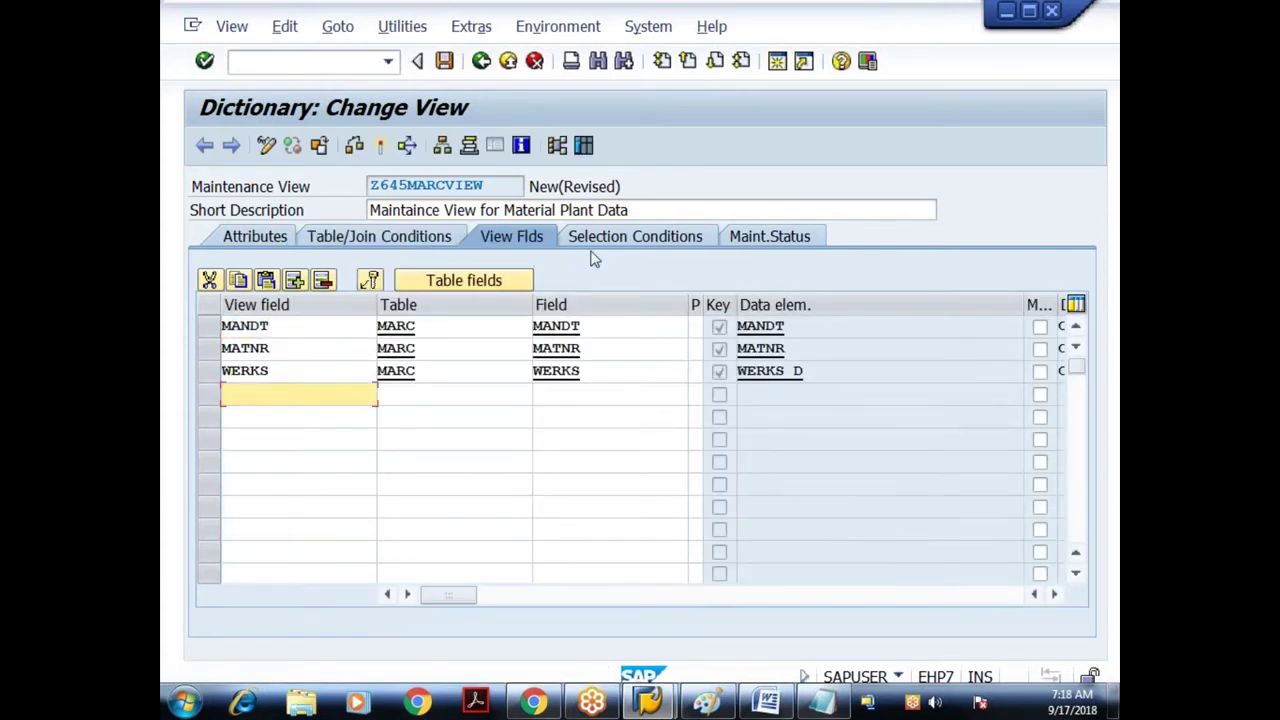
{"action": "left_click", "coordinate": [493, 282]}
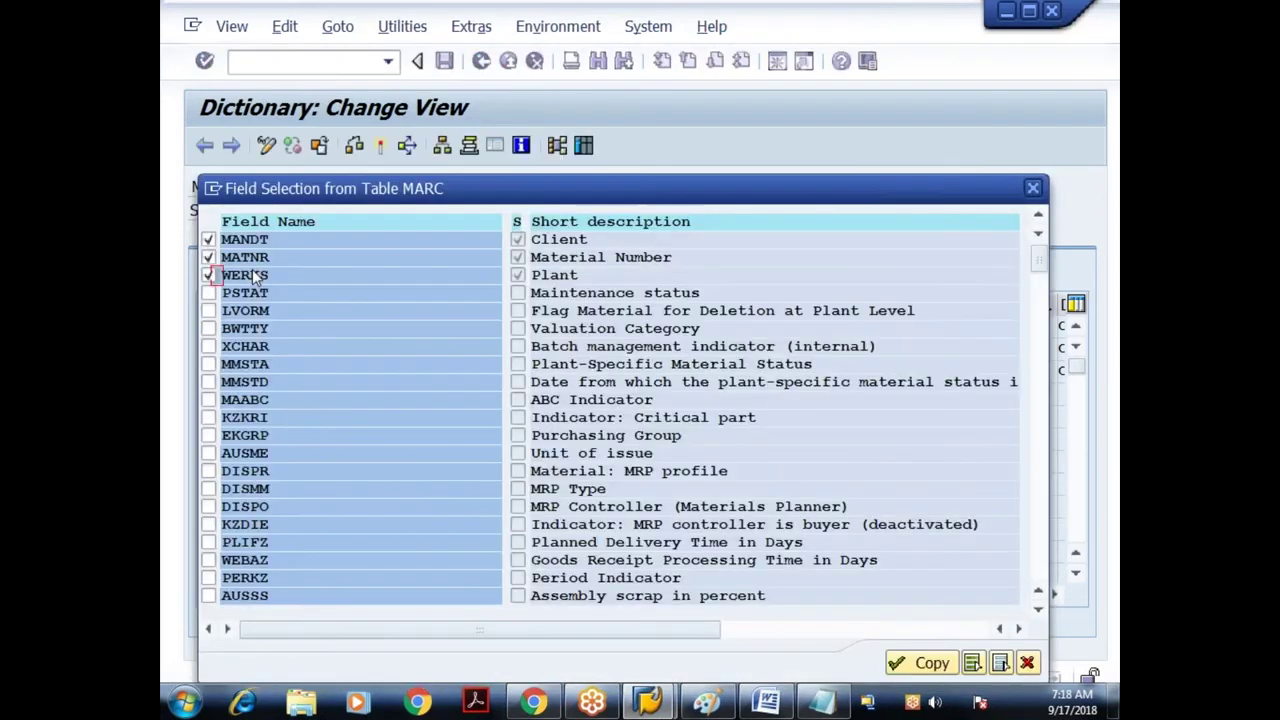
{"action": "left_click", "coordinate": [208, 435]}
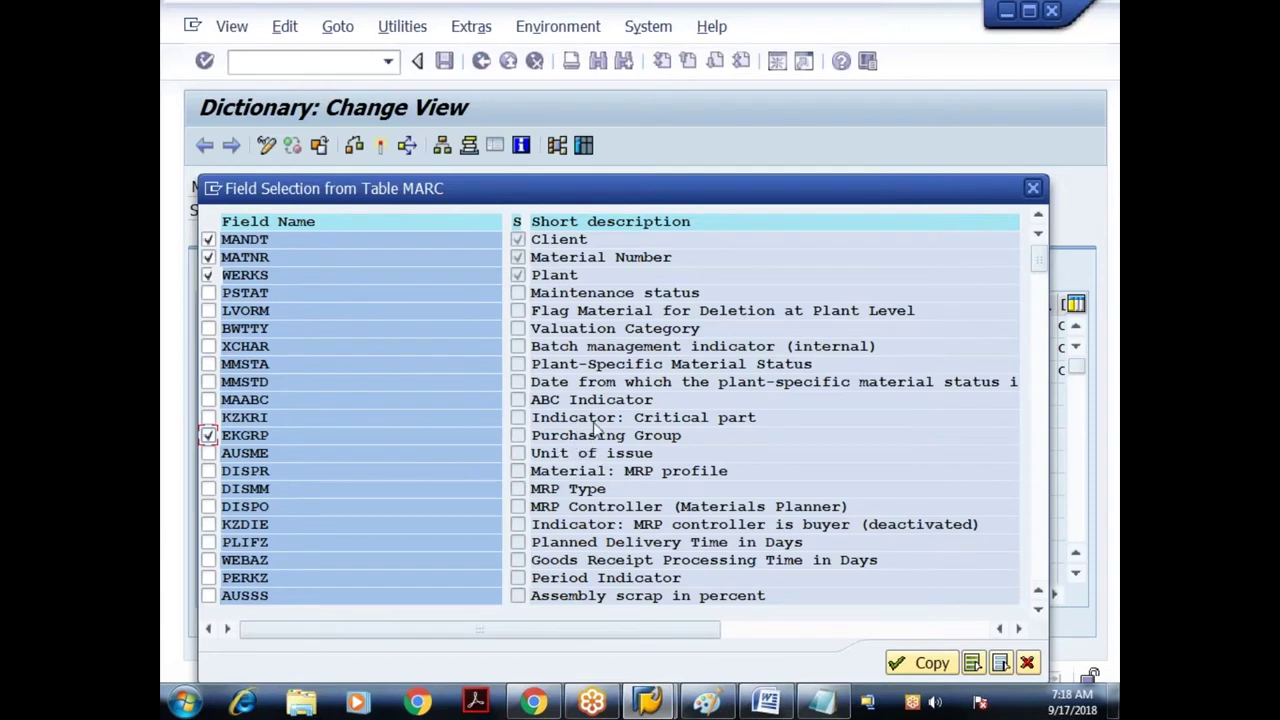
{"action": "left_click", "coordinate": [931, 662]}
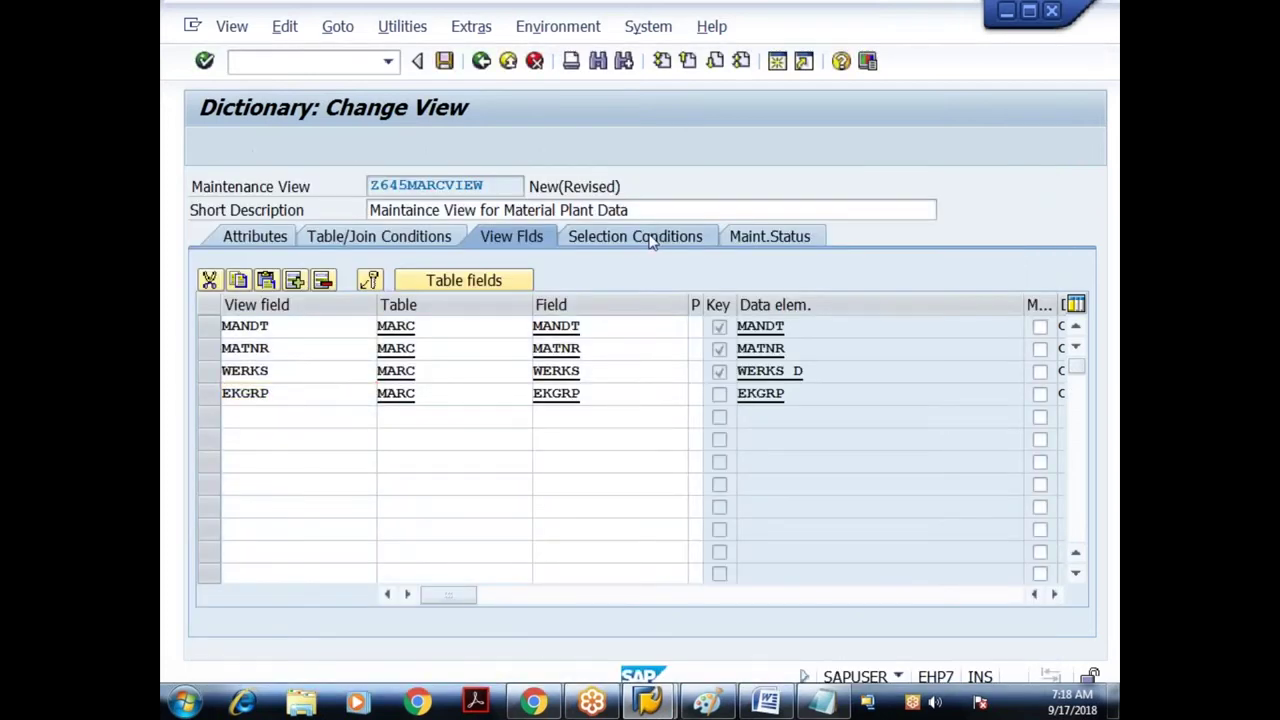
Review the view's selection conditions, base table and key fields MANDT and MATNR, and compare them with the view cluster diagram in Paint
{"action": "left_click", "coordinate": [585, 237]}
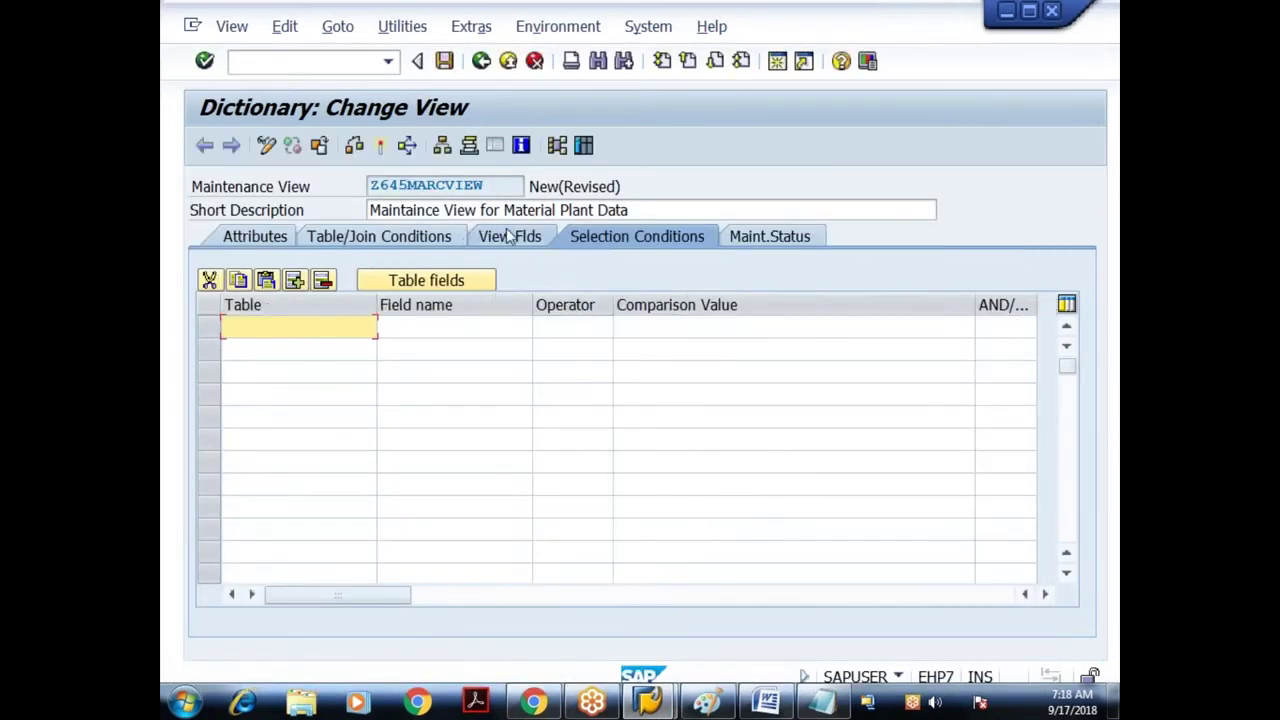
{"action": "left_click", "coordinate": [510, 236]}
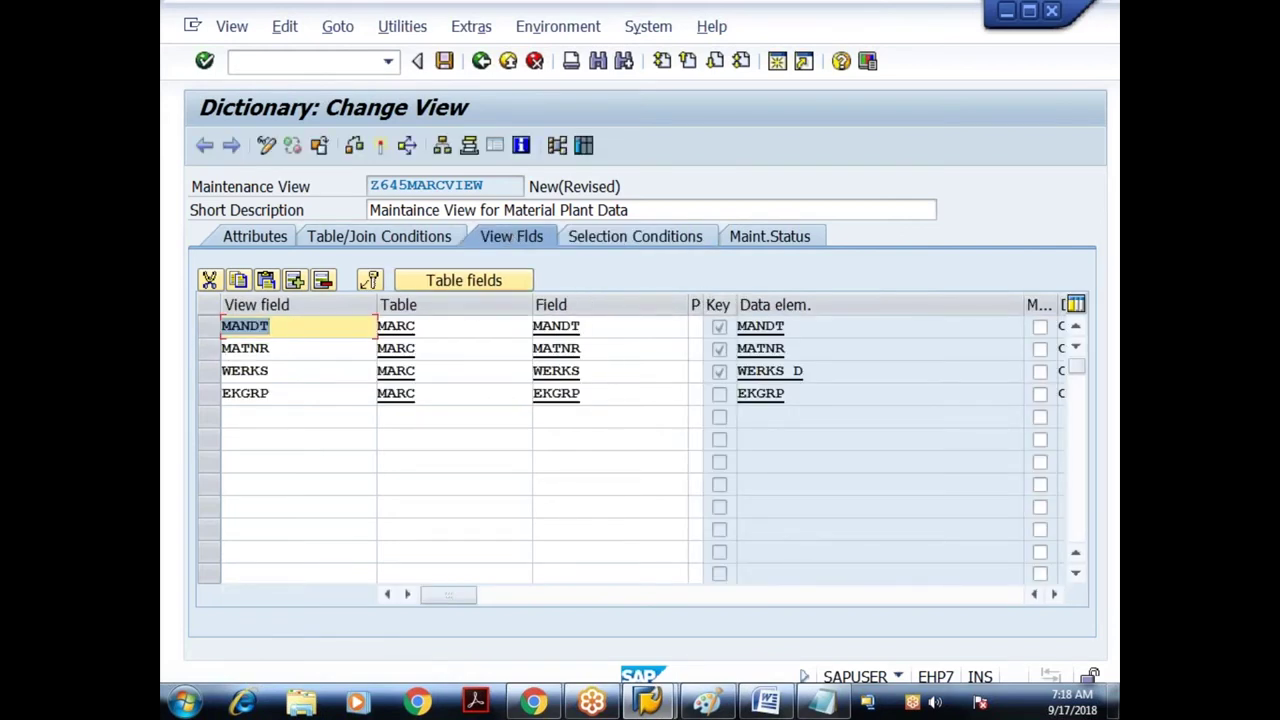
{"action": "left_click", "coordinate": [293, 340]}
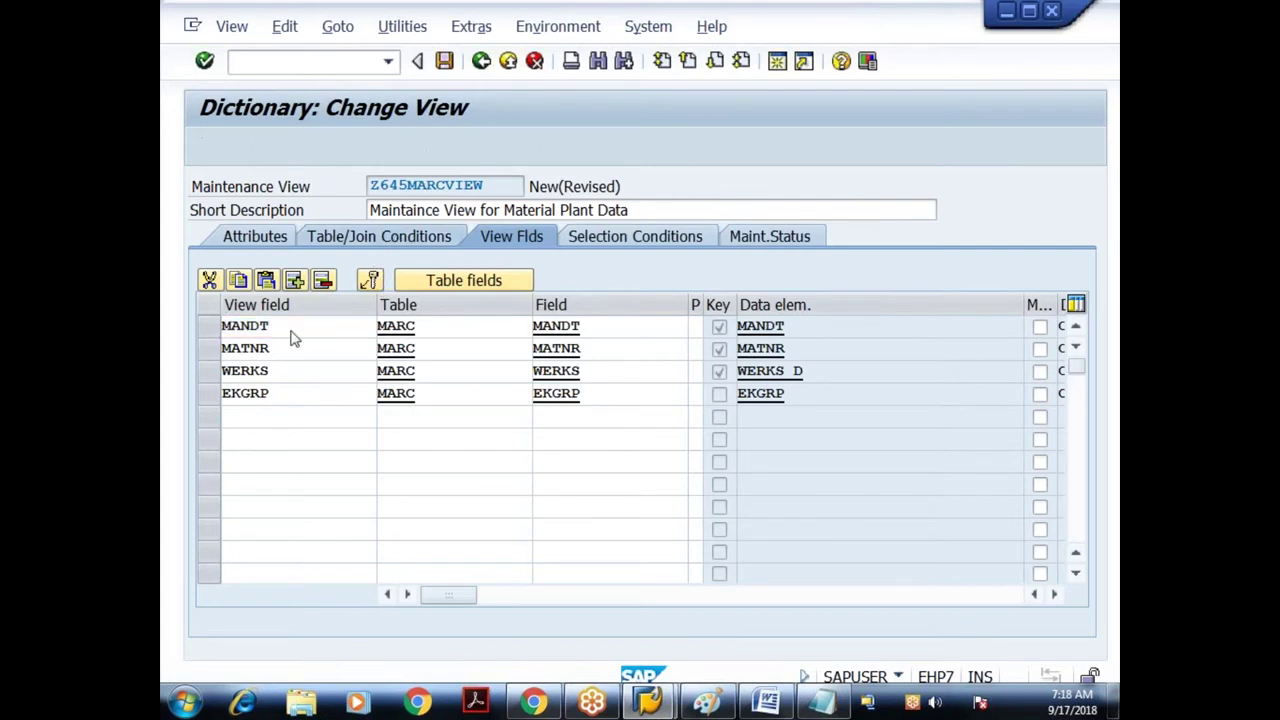
{"action": "left_click", "coordinate": [380, 236]}
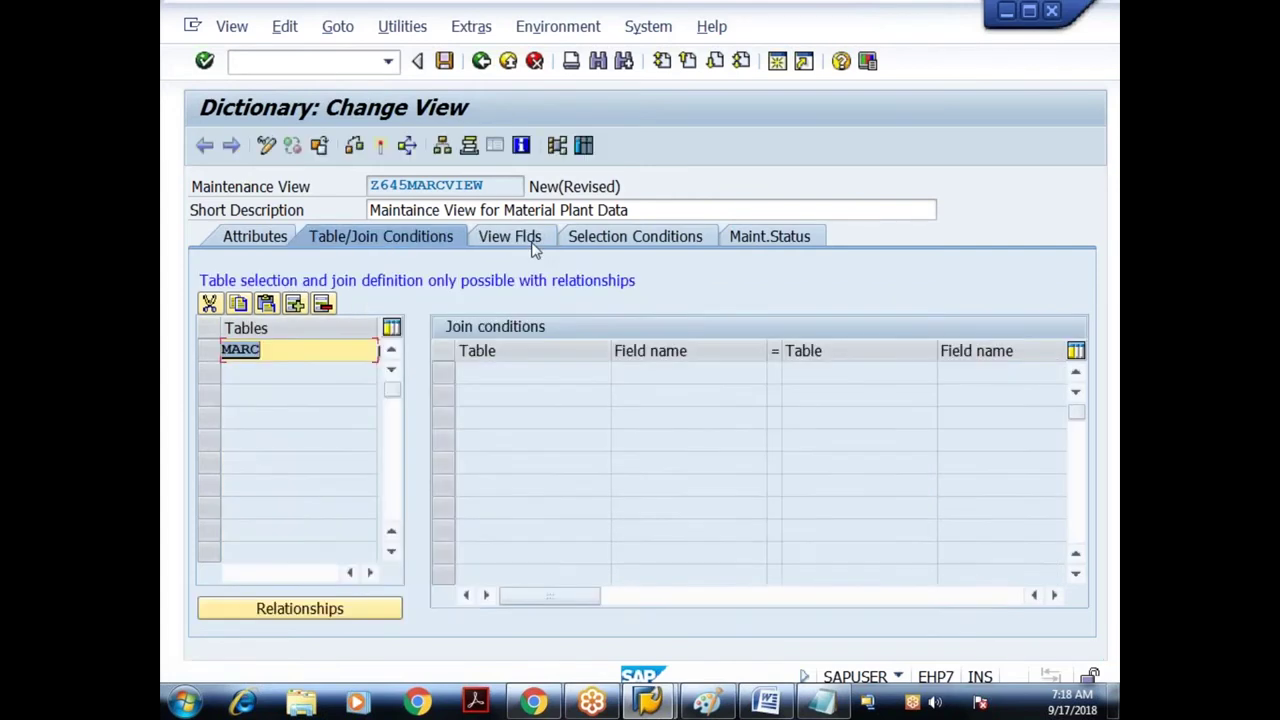
{"action": "left_click", "coordinate": [531, 244]}
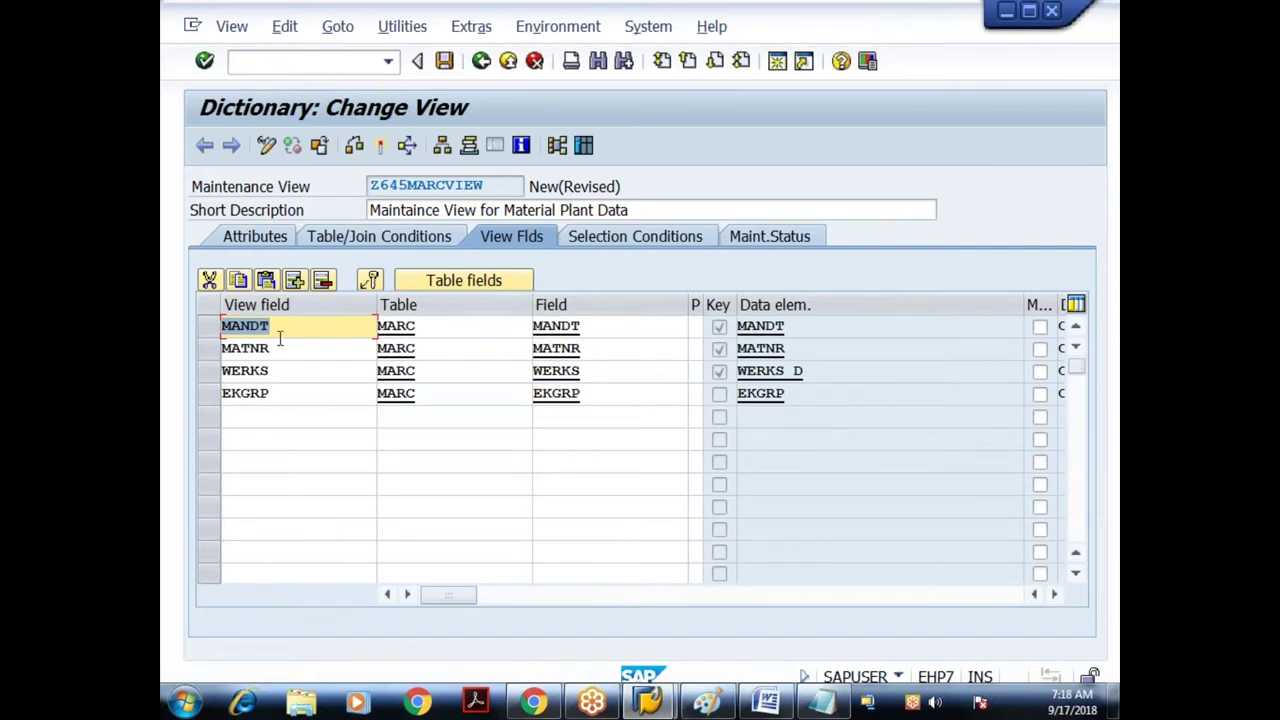
{"action": "left_click", "coordinate": [276, 350]}
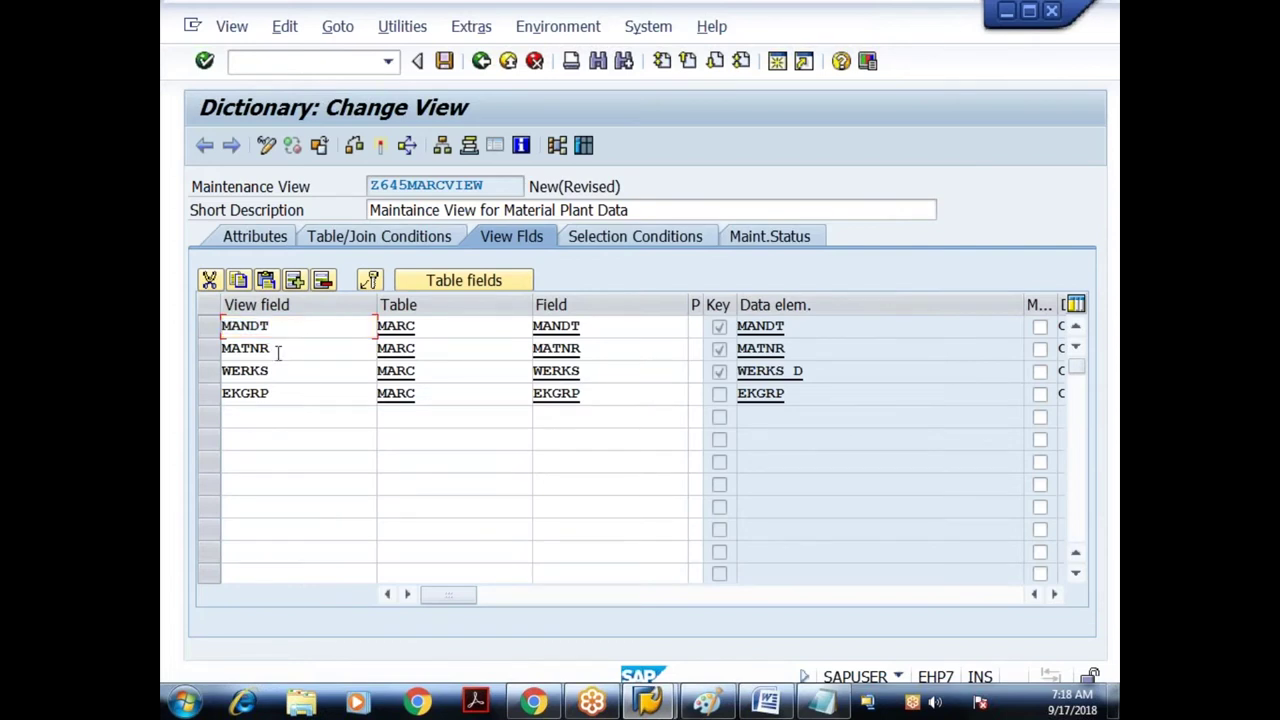
{"action": "left_click", "coordinate": [283, 325]}
{"action": "left_click", "coordinate": [283, 345]}
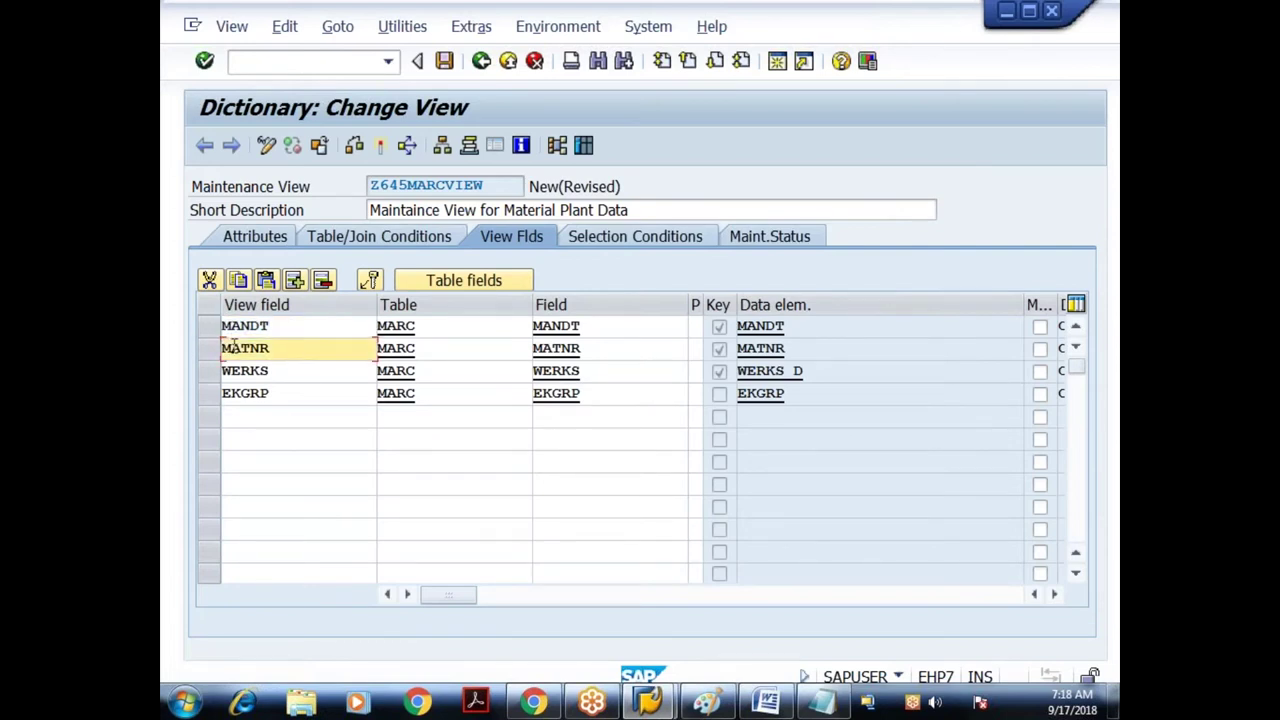
{"action": "left_click", "coordinate": [296, 325]}
{"action": "left_click", "coordinate": [277, 346]}
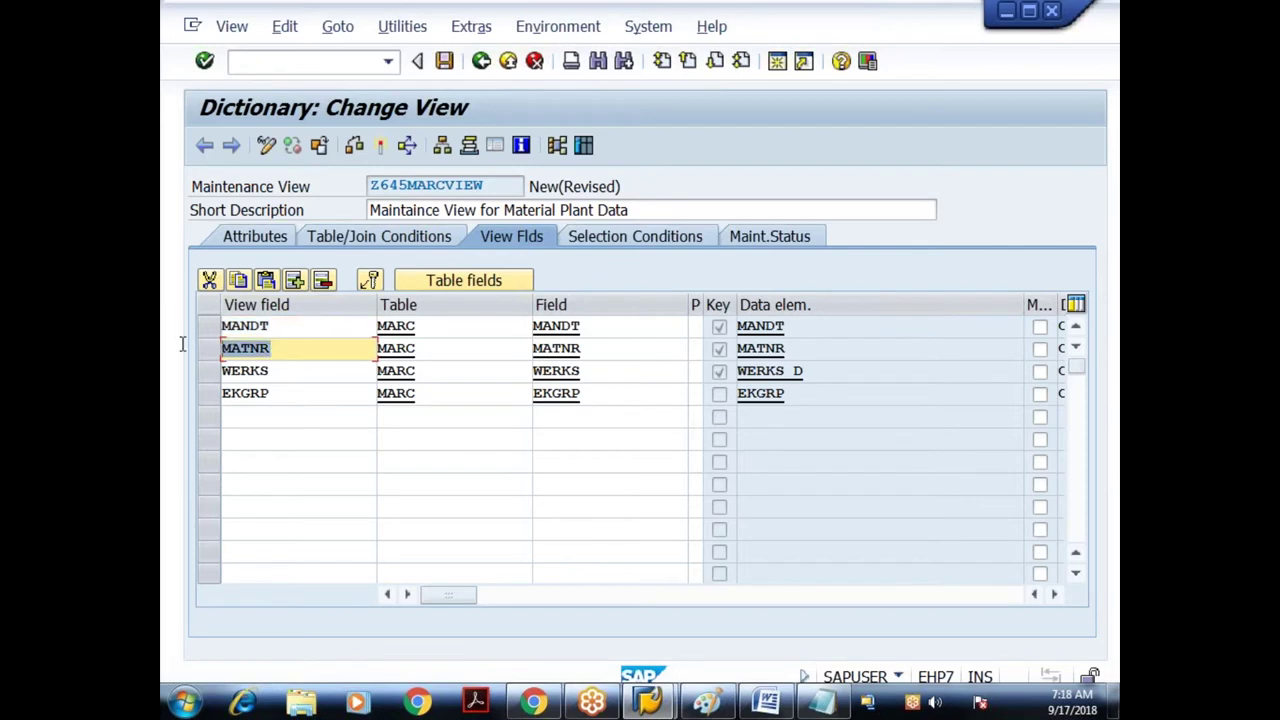
{"action": "left_click", "coordinate": [720, 704]}
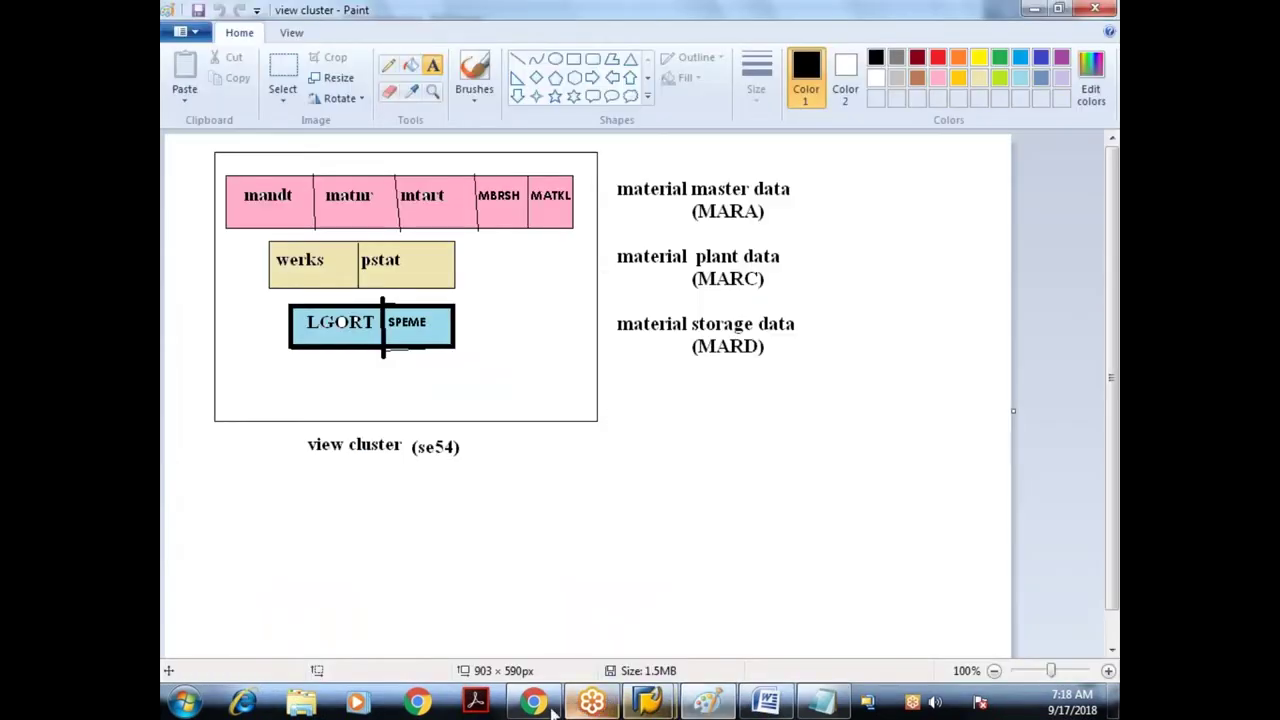
{"action": "mouse_move", "coordinate": [645, 704]}
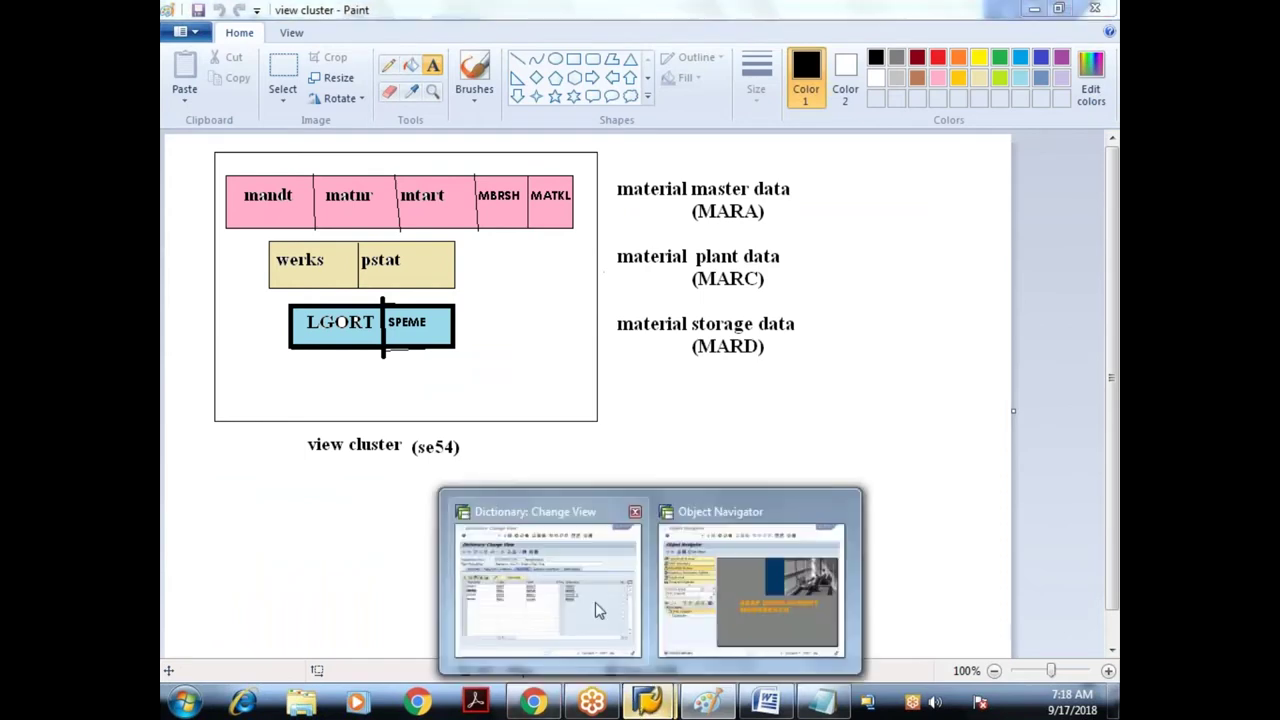
{"action": "left_click", "coordinate": [595, 602]}
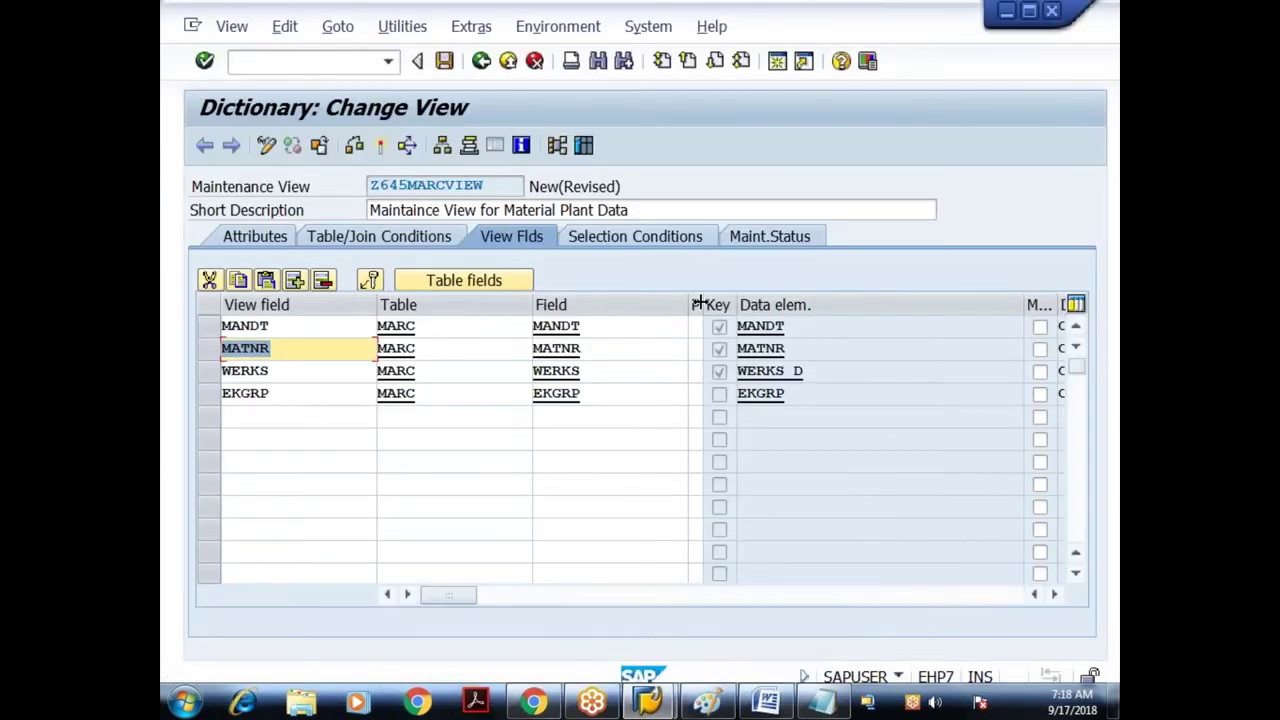
Set the maintenance attribute of view fields MANDT and MATNR to S, for forming subsets
{"action": "left_click", "coordinate": [738, 332]}
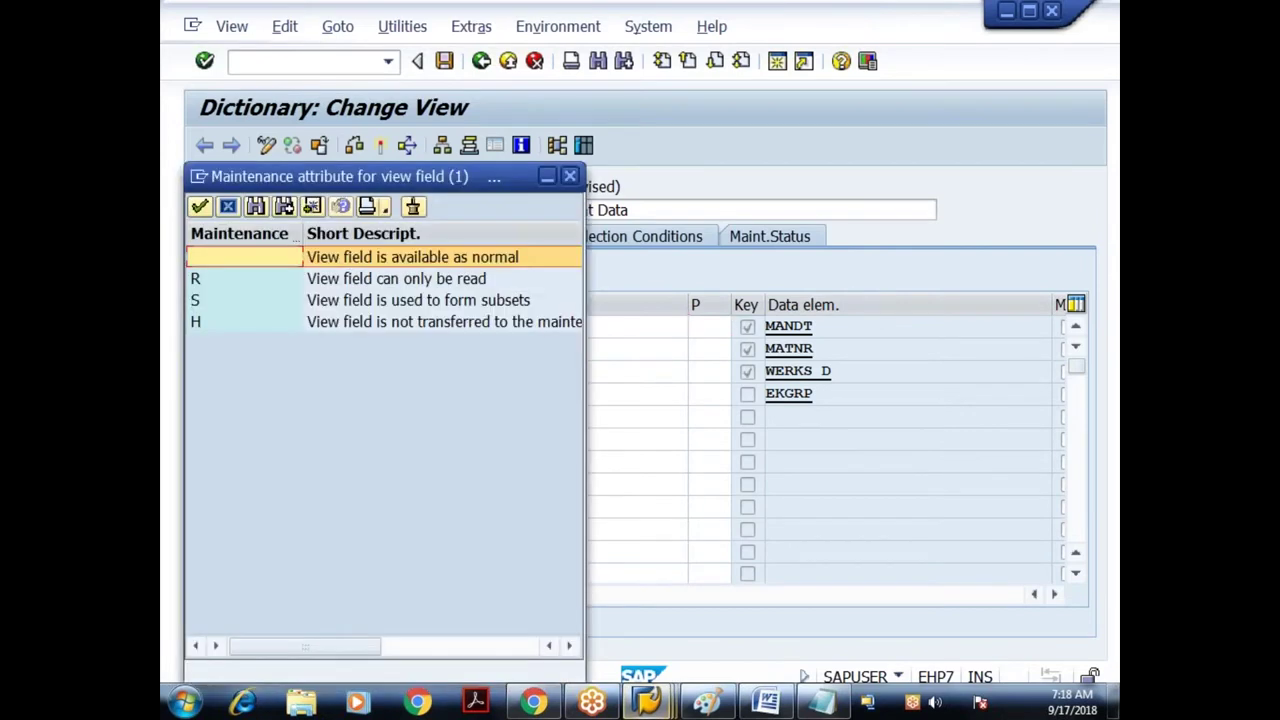
{"action": "left_click", "coordinate": [200, 302]}
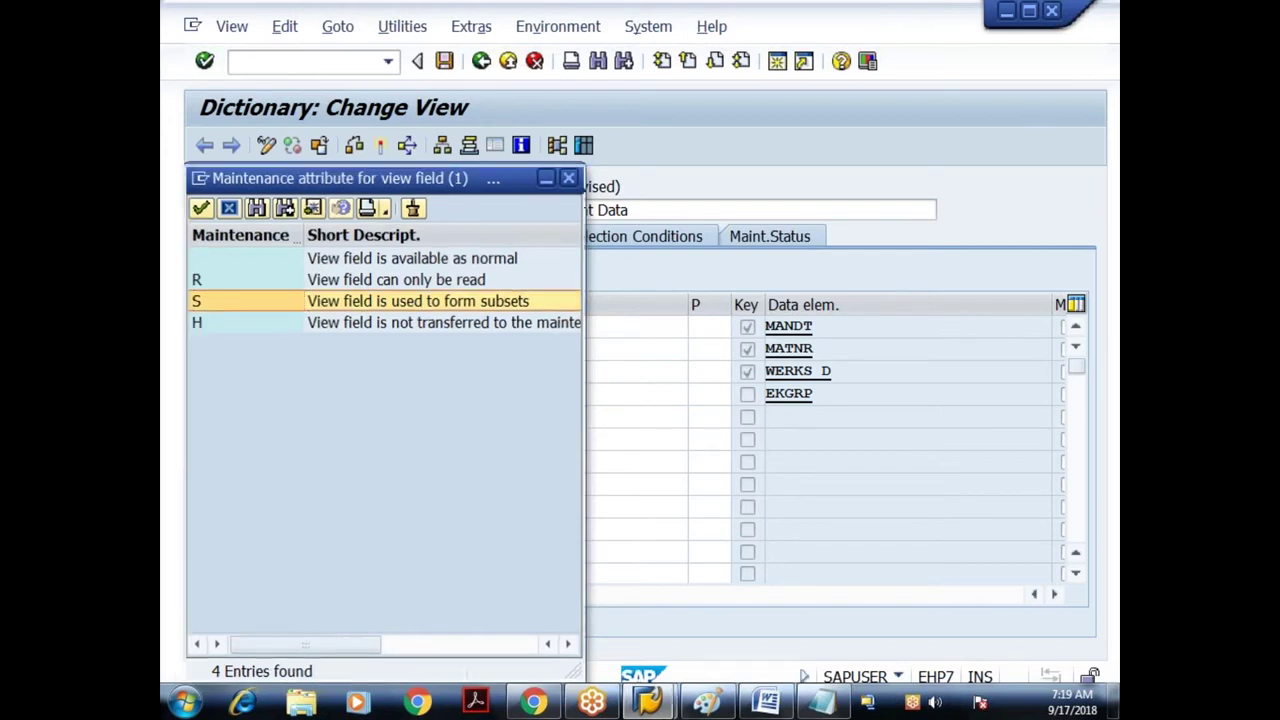
{"action": "double_click", "coordinate": [333, 308]}
{"action": "key", "text": "F4"}
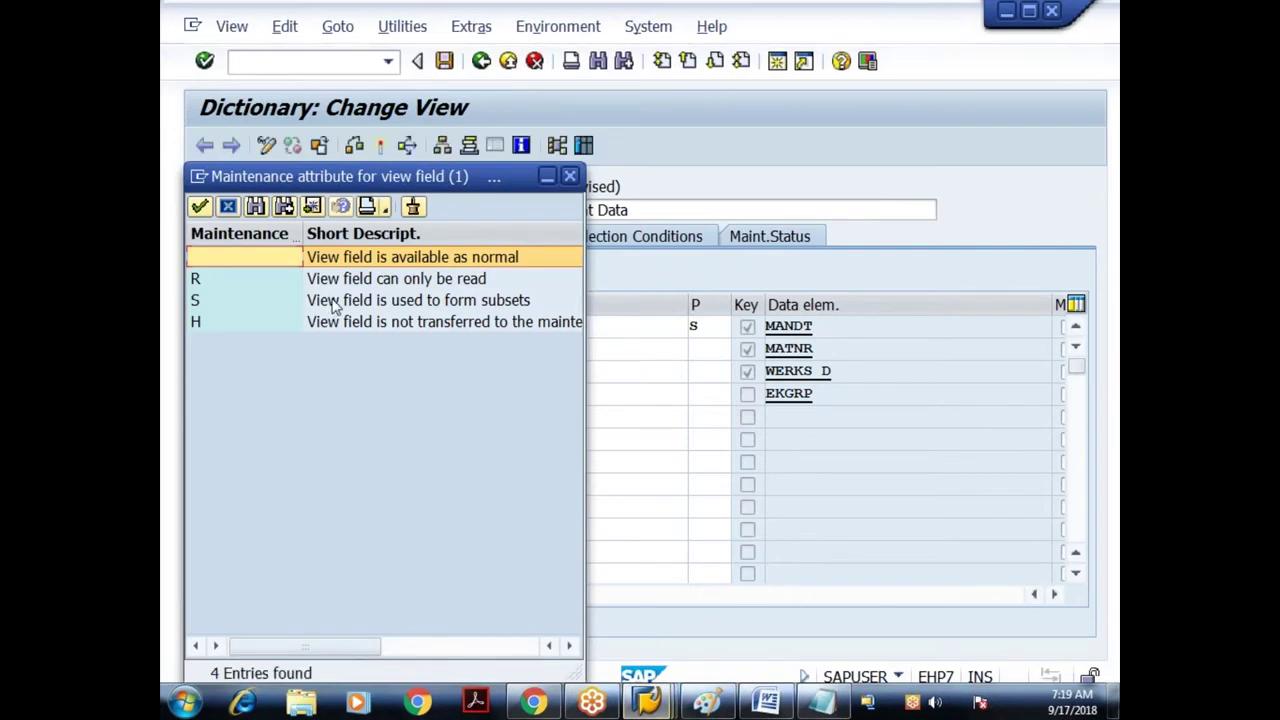
{"action": "double_click", "coordinate": [333, 308]}
{"action": "left_click", "coordinate": [705, 328]}
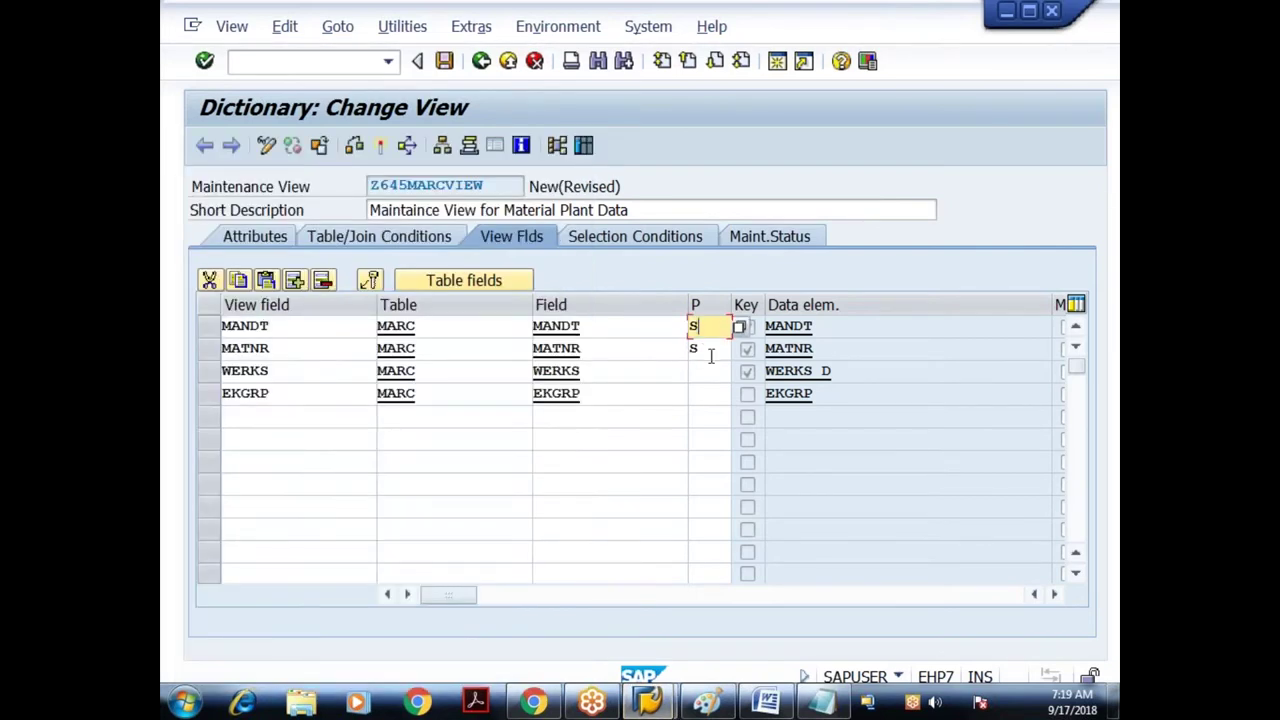
{"action": "left_click", "coordinate": [700, 348]}
Save the view as a local object, then check its maintenance status and activate it
{"action": "left_click", "coordinate": [445, 62]}
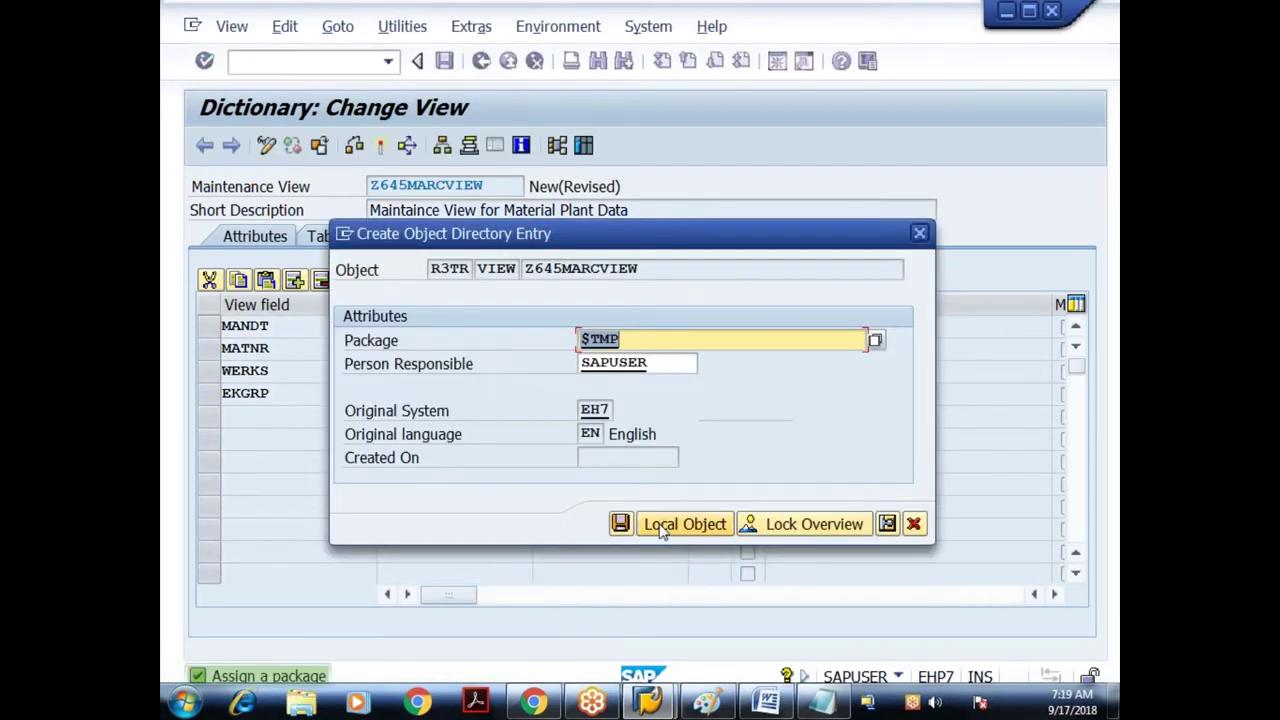
{"action": "left_click", "coordinate": [661, 527]}
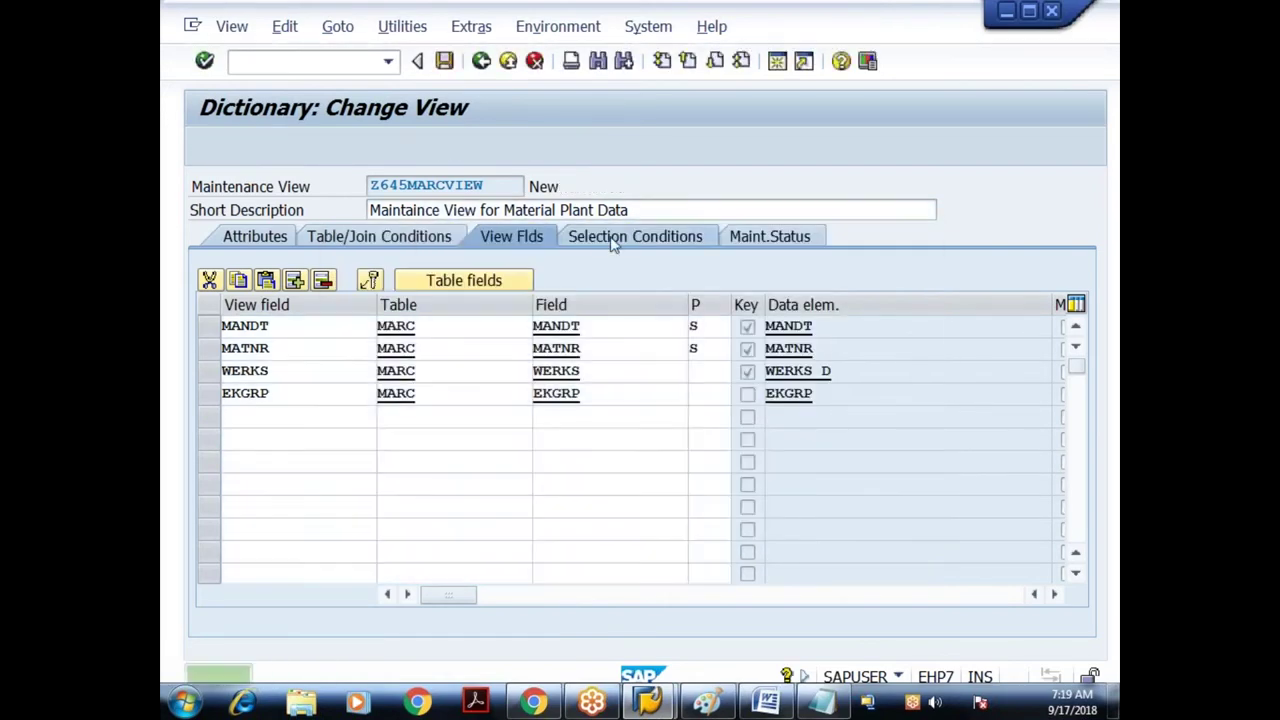
{"action": "left_click", "coordinate": [614, 245]}
{"action": "left_click", "coordinate": [765, 237]}
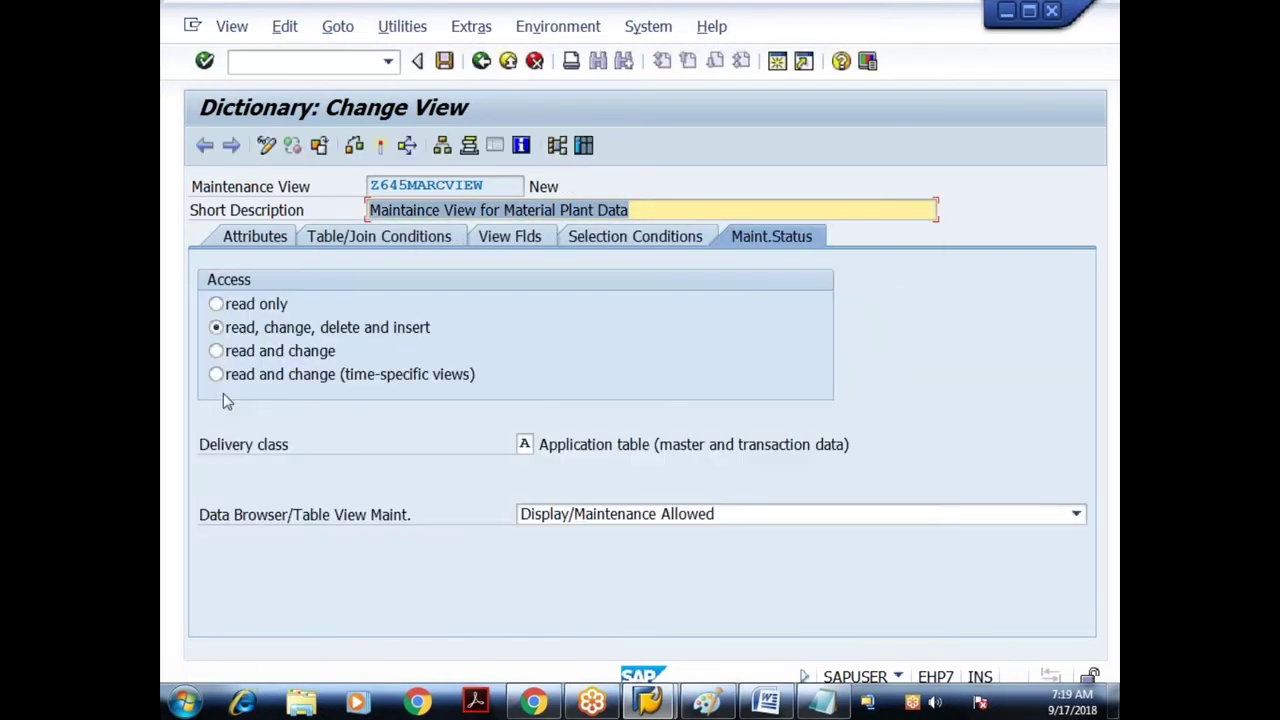
{"action": "left_click", "coordinate": [378, 146]}
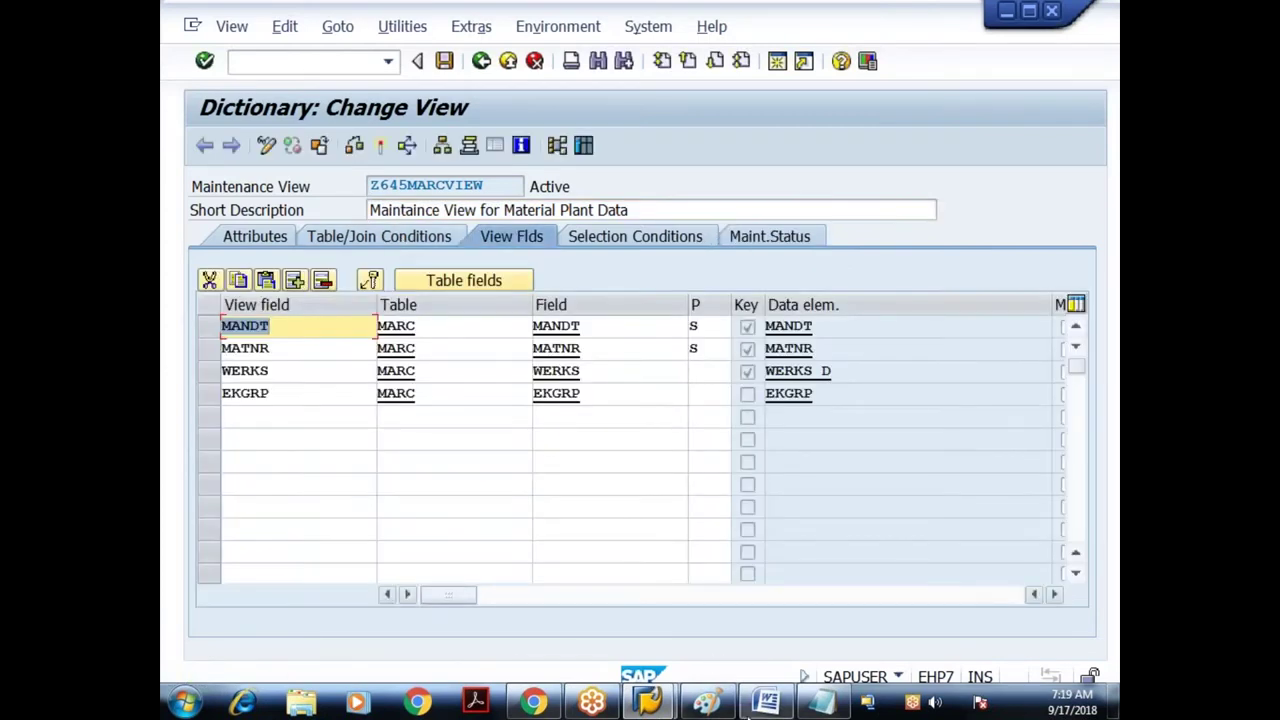
Compare the view with the view cluster diagram in Paint and activate Z645MARCVIEW once more
{"action": "left_click", "coordinate": [722, 705]}
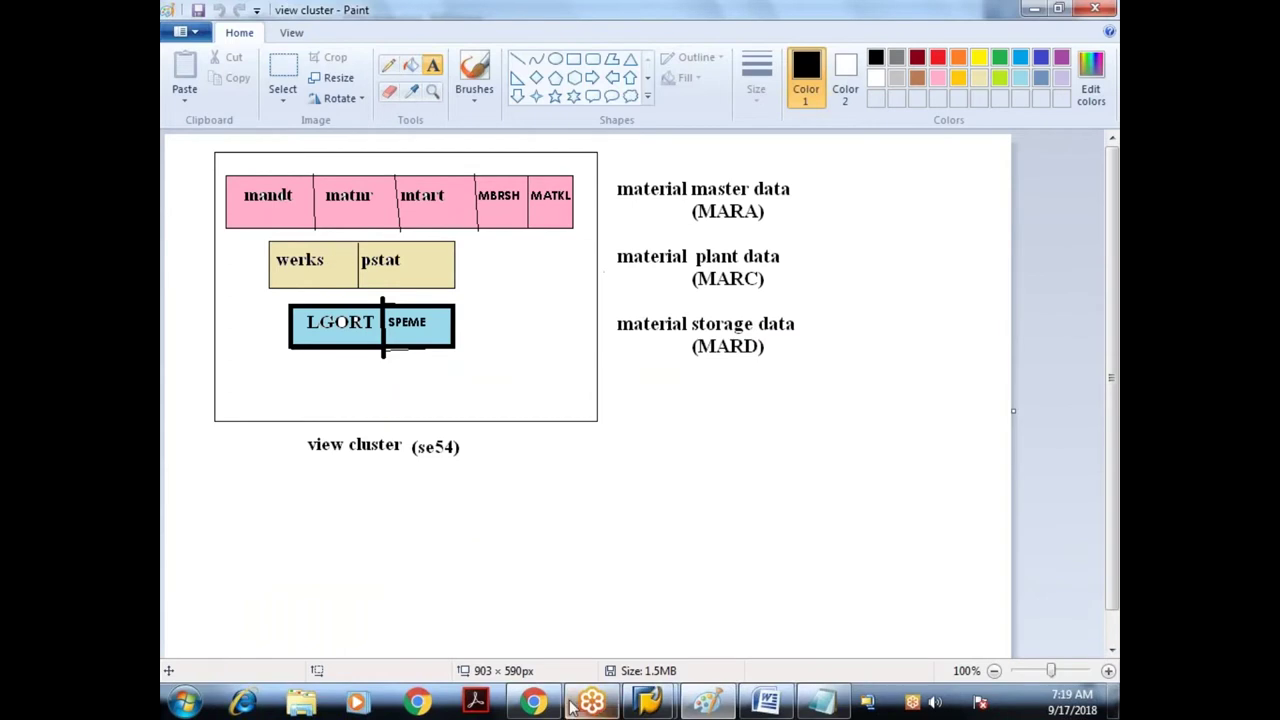
{"action": "left_click", "coordinate": [648, 705]}
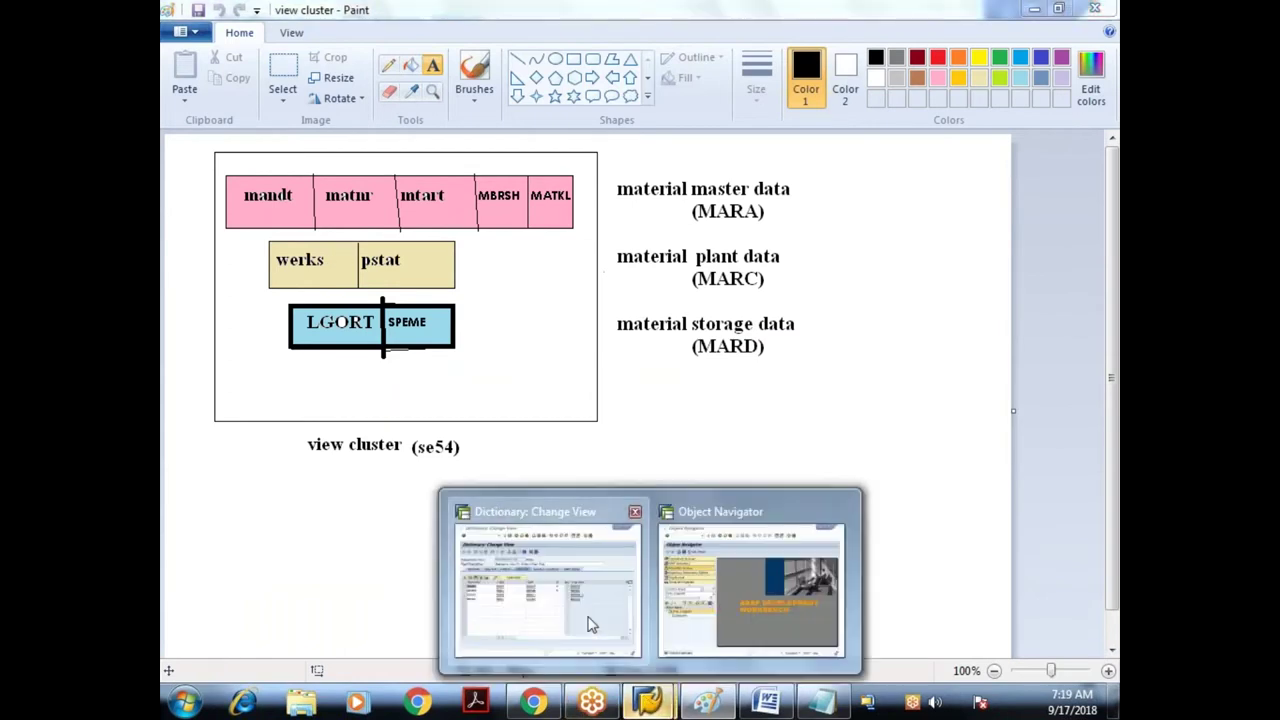
{"action": "left_click", "coordinate": [590, 625]}
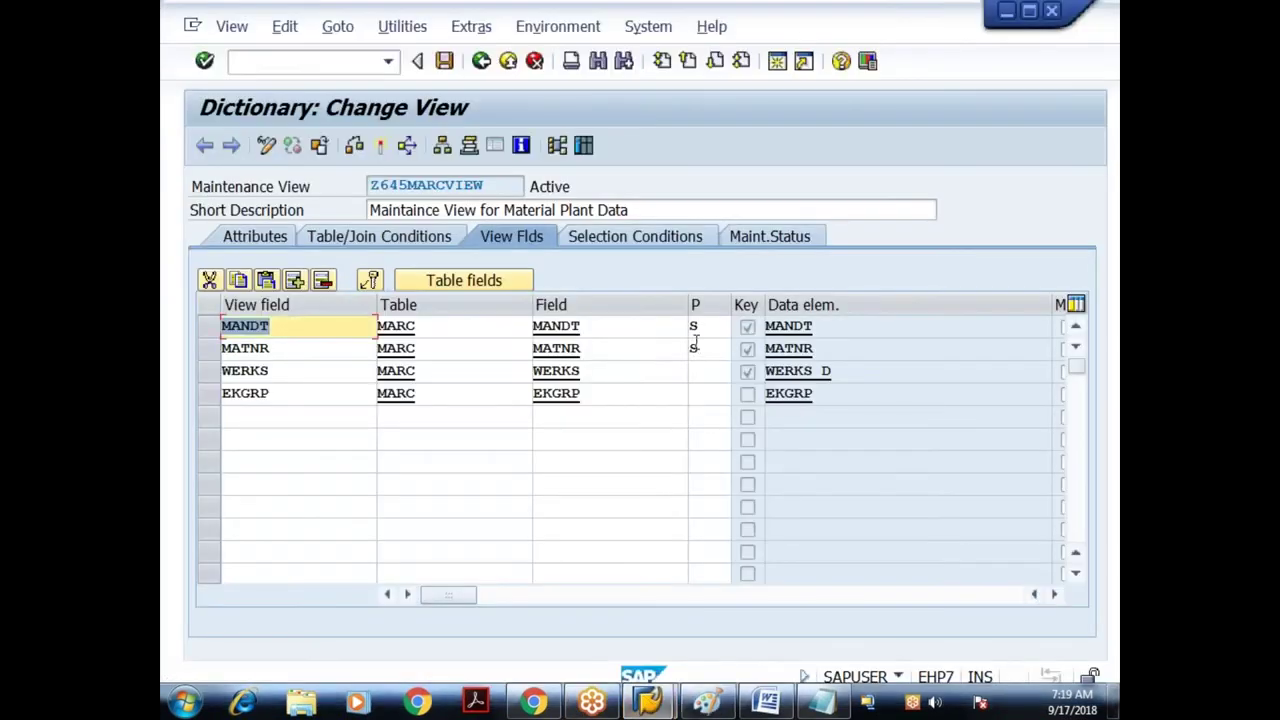
{"action": "left_click", "coordinate": [383, 146]}
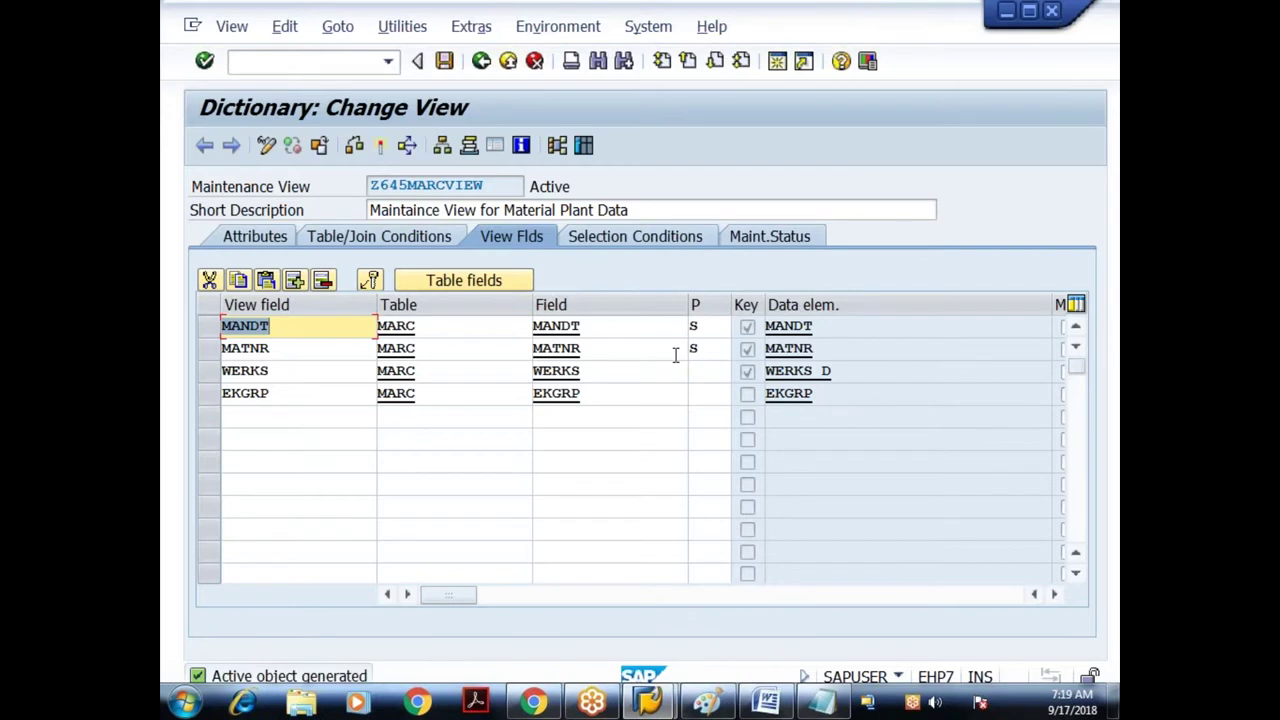
Check the S maintenance attribute of view fields MANDT and MATNR and activate Z645MARCVIEW again
{"action": "left_click", "coordinate": [716, 326]}
{"action": "left_click", "coordinate": [710, 347]}
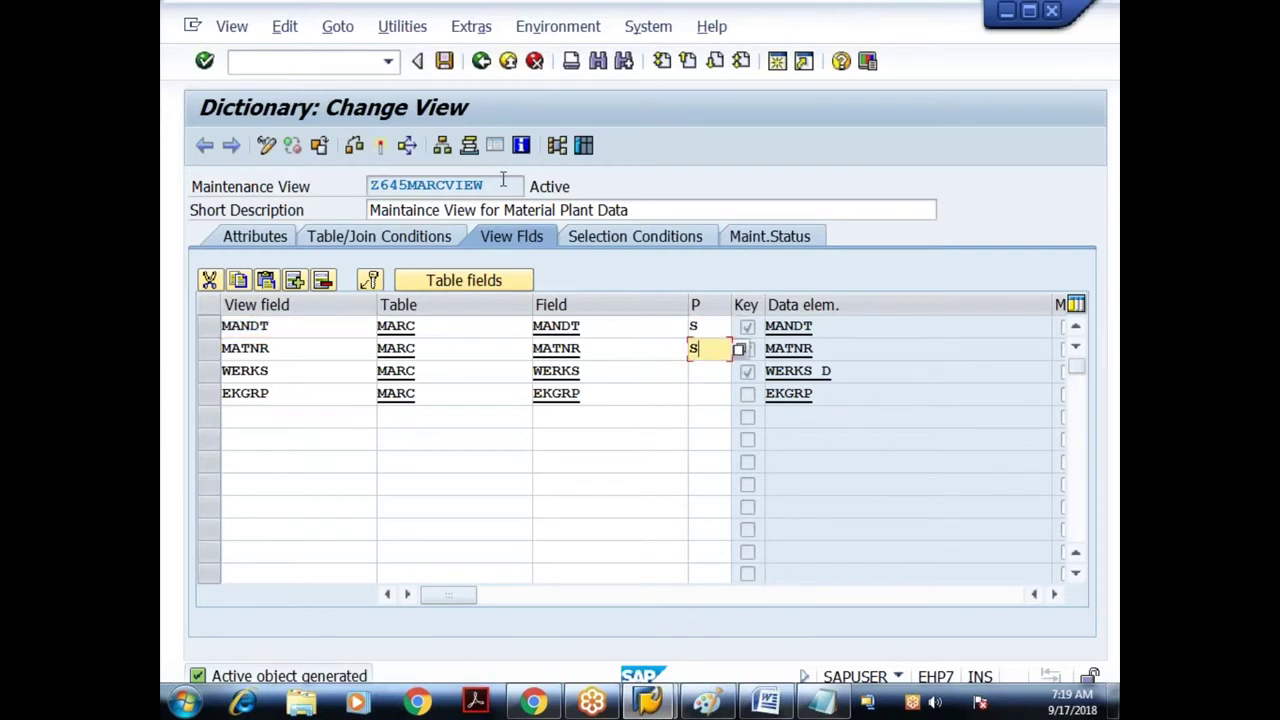
{"action": "left_click", "coordinate": [380, 150]}
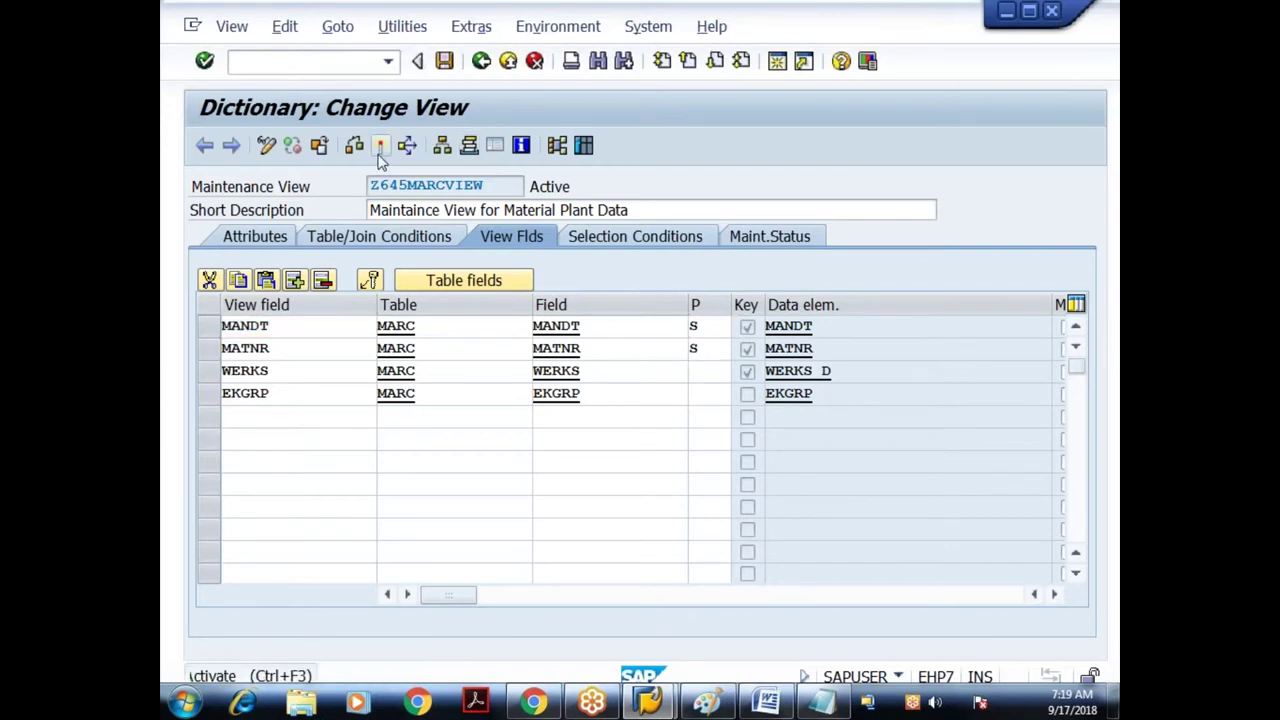
Set up the table maintenance dialog for Z645MARCVIEW with authorization group &NC&, function group Z645_FGROUP and proposed two-step screen numbers
{"action": "left_click", "coordinate": [404, 32]}
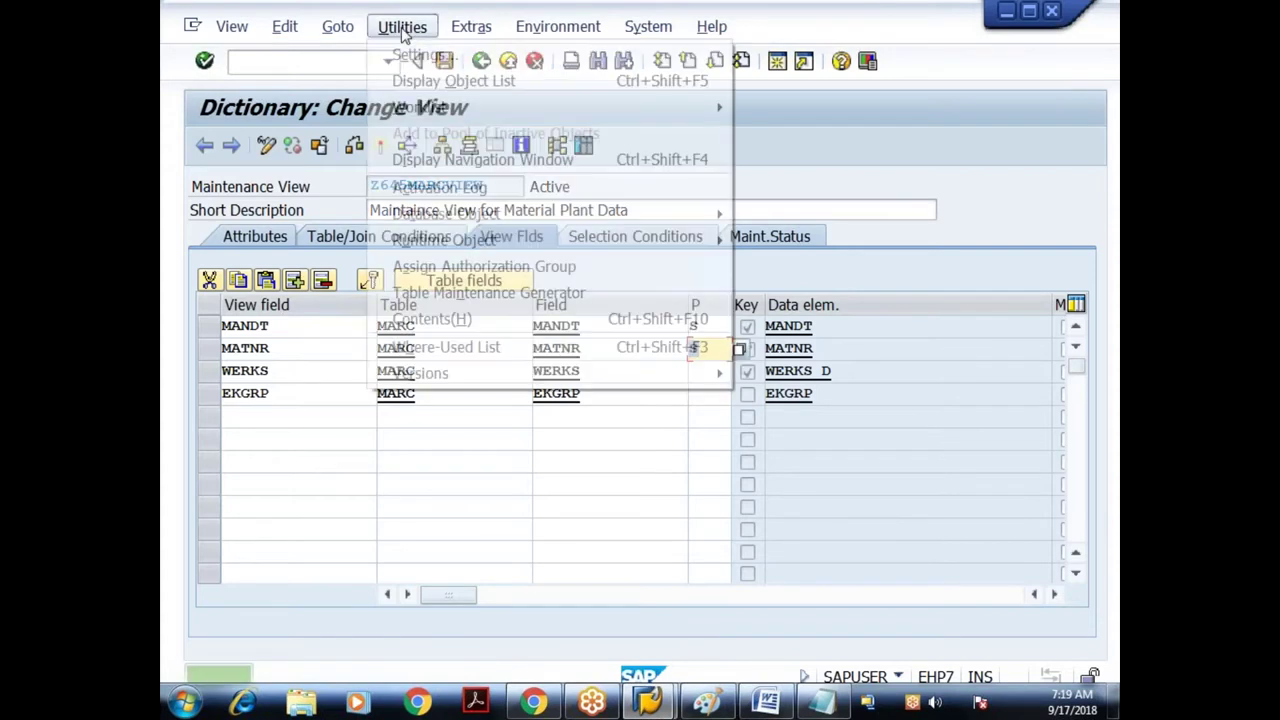
{"action": "left_click", "coordinate": [462, 293]}
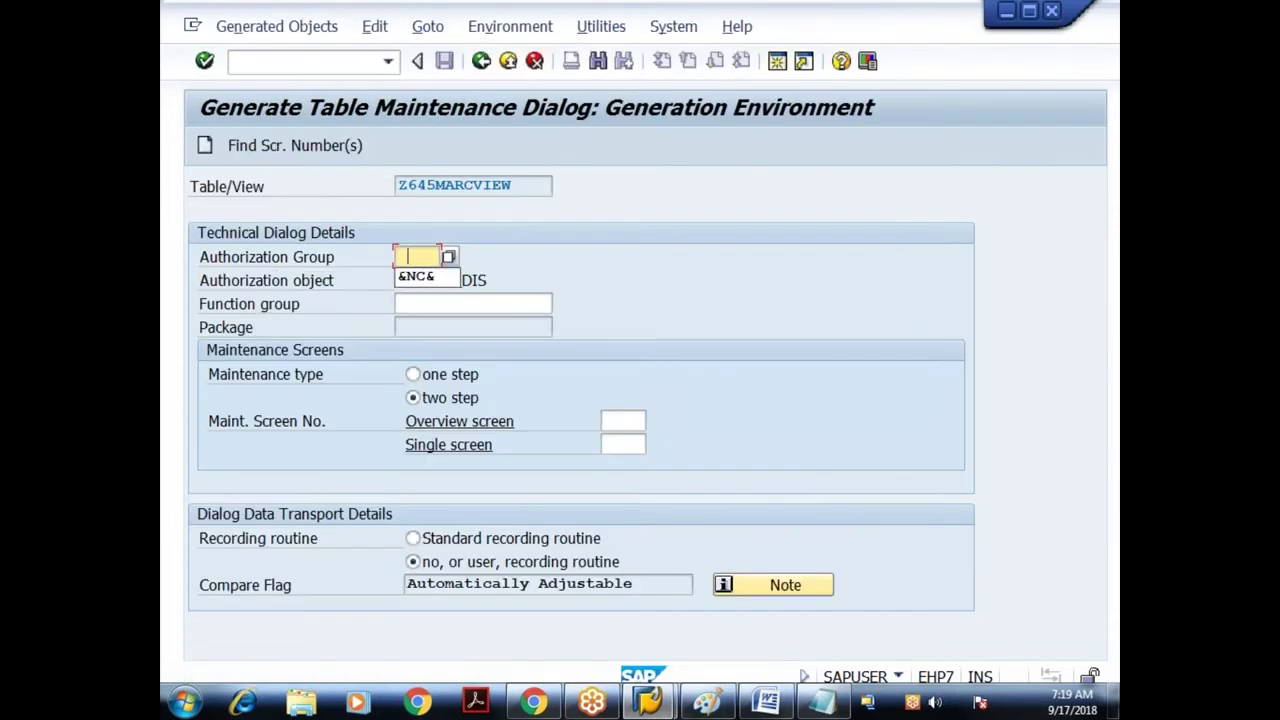
{"action": "left_click", "coordinate": [412, 303]}
{"action": "type", "text": "Z645_FGROUP"}
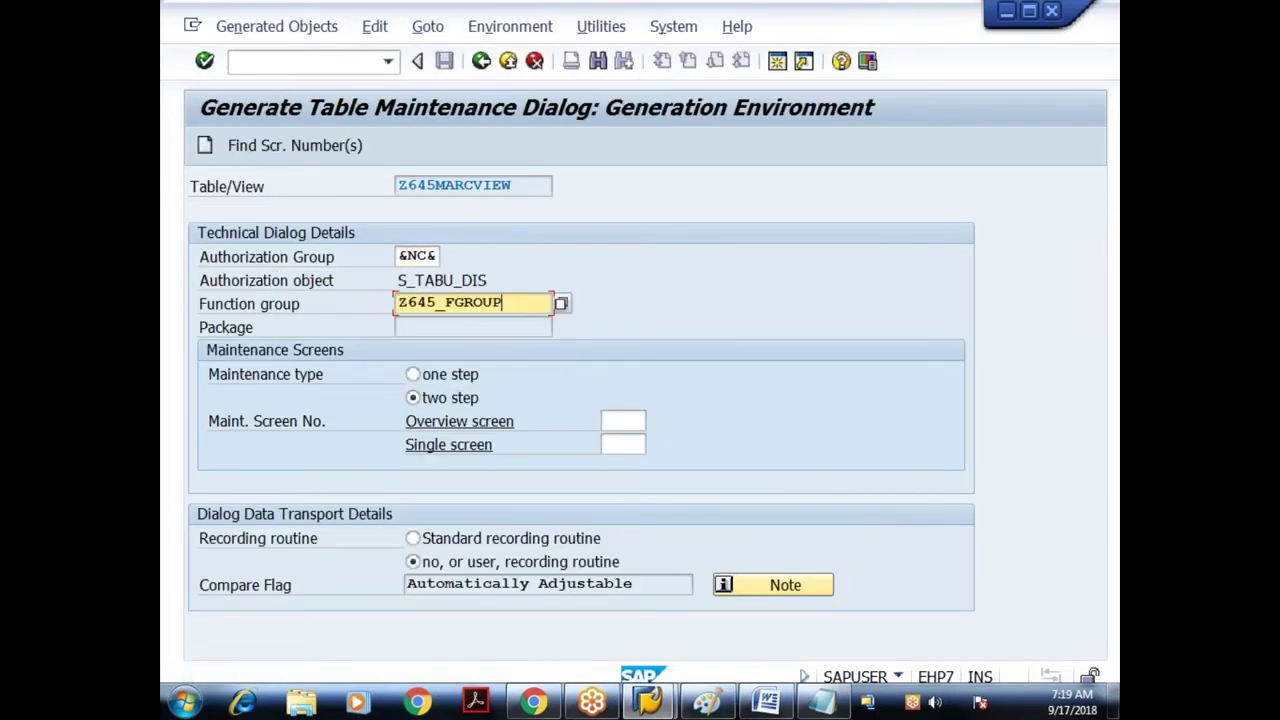
{"action": "key", "text": "Return"}
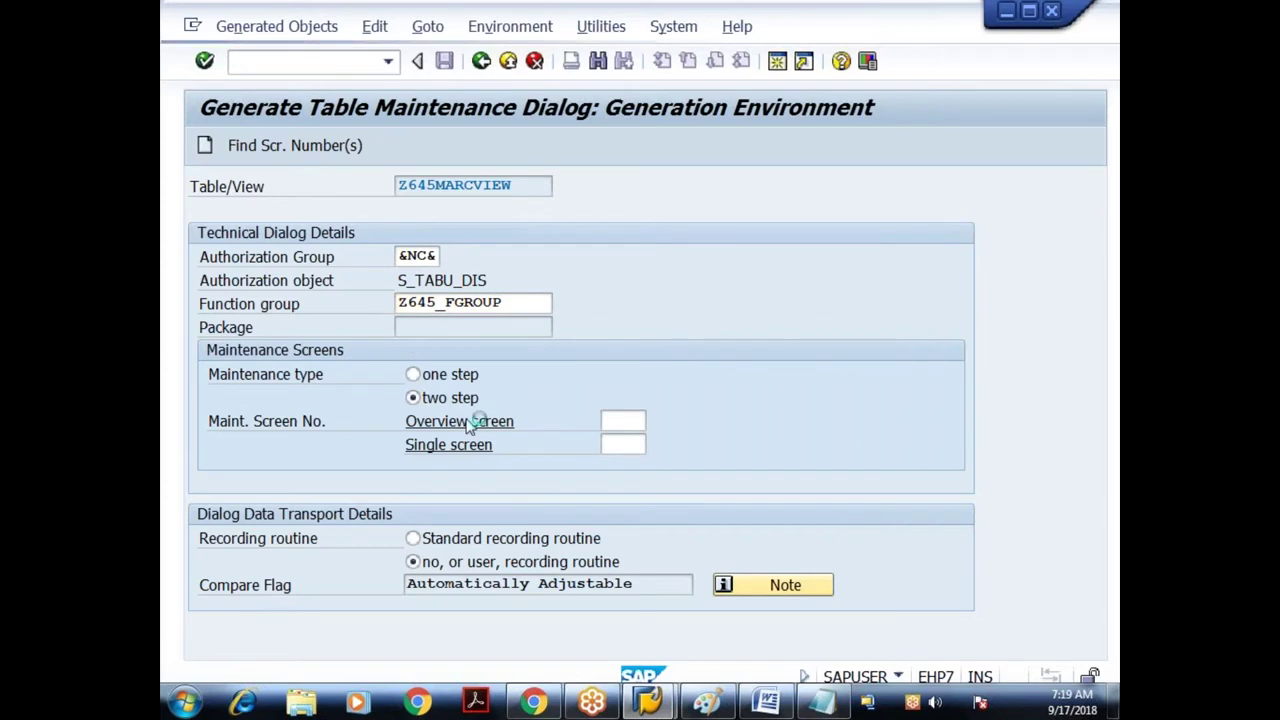
{"action": "left_click", "coordinate": [289, 147]}
{"action": "left_click", "coordinate": [717, 360]}
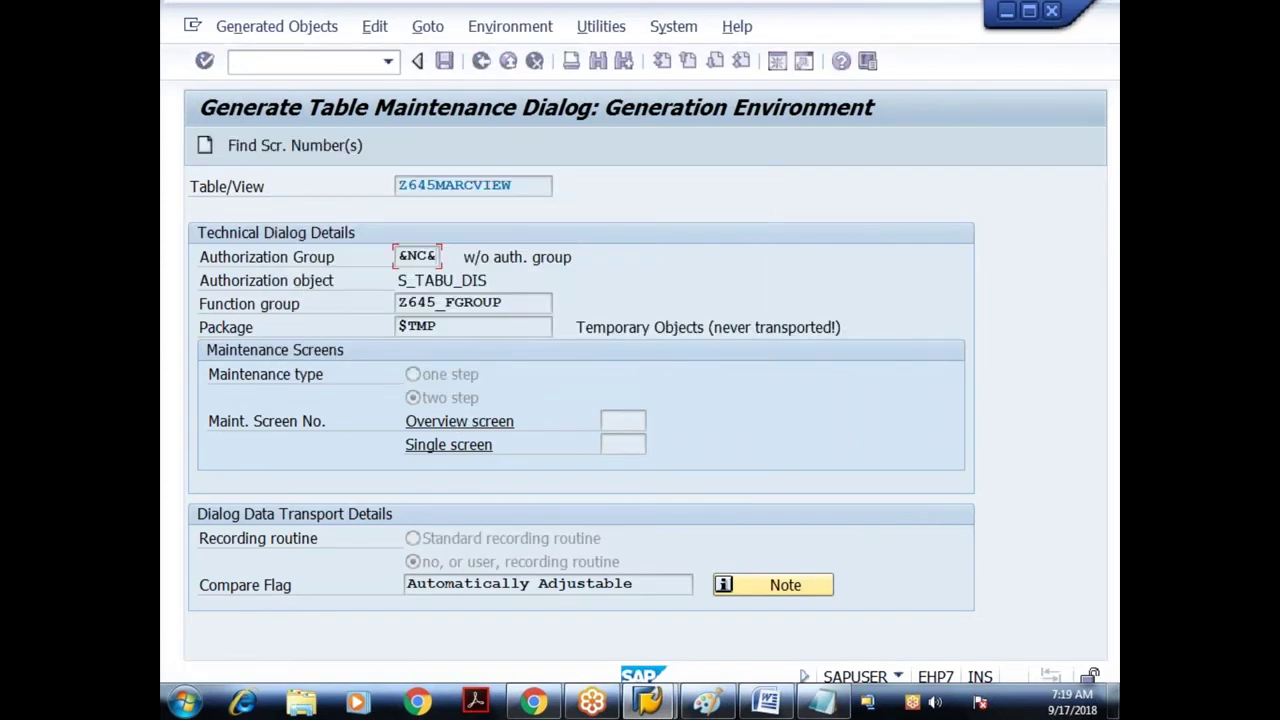
Generate the Z645MARCVIEW maintenance dialog in package $TMP and return to the view
{"action": "left_click", "coordinate": [205, 147]}
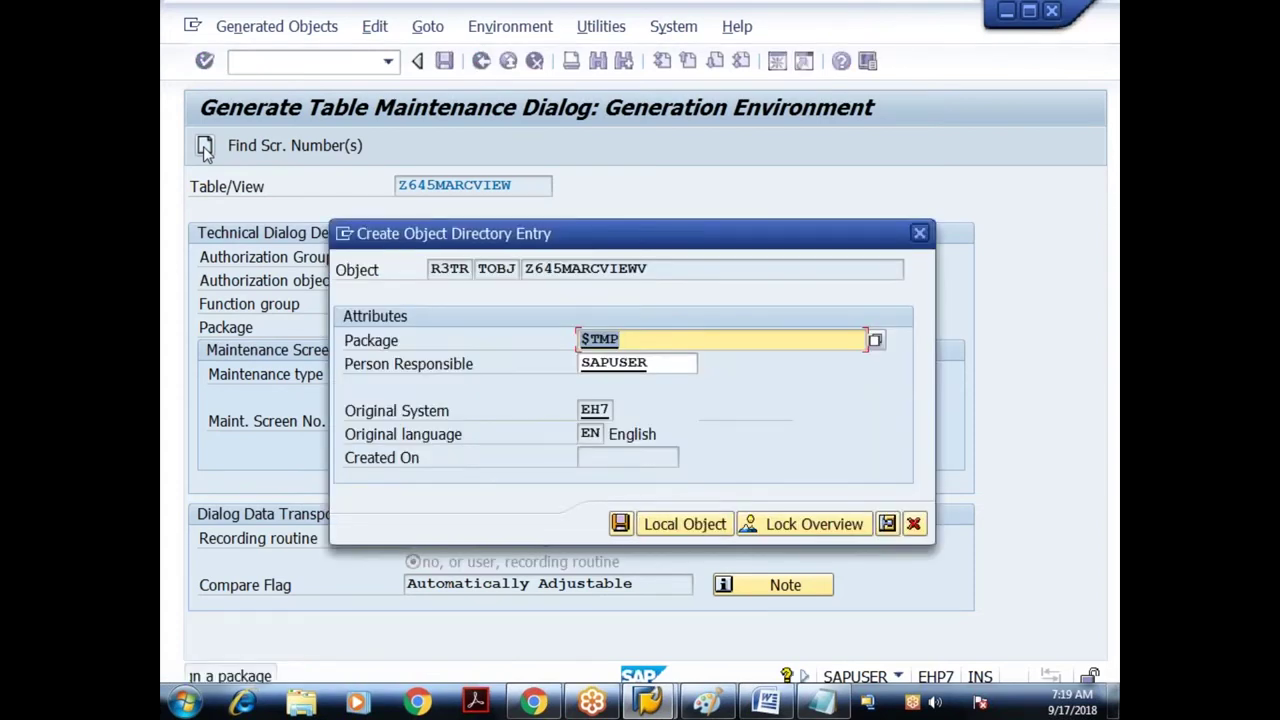
{"action": "key", "text": "Return"}
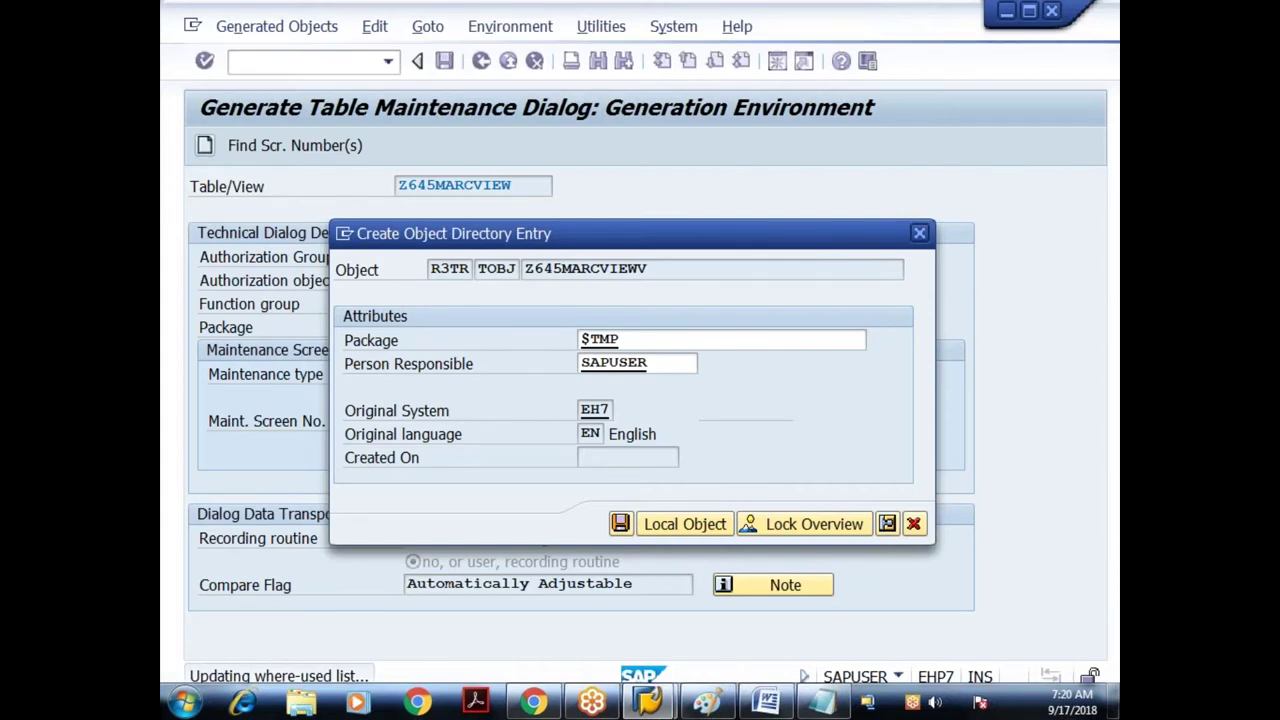
{"action": "key", "text": "Return"}
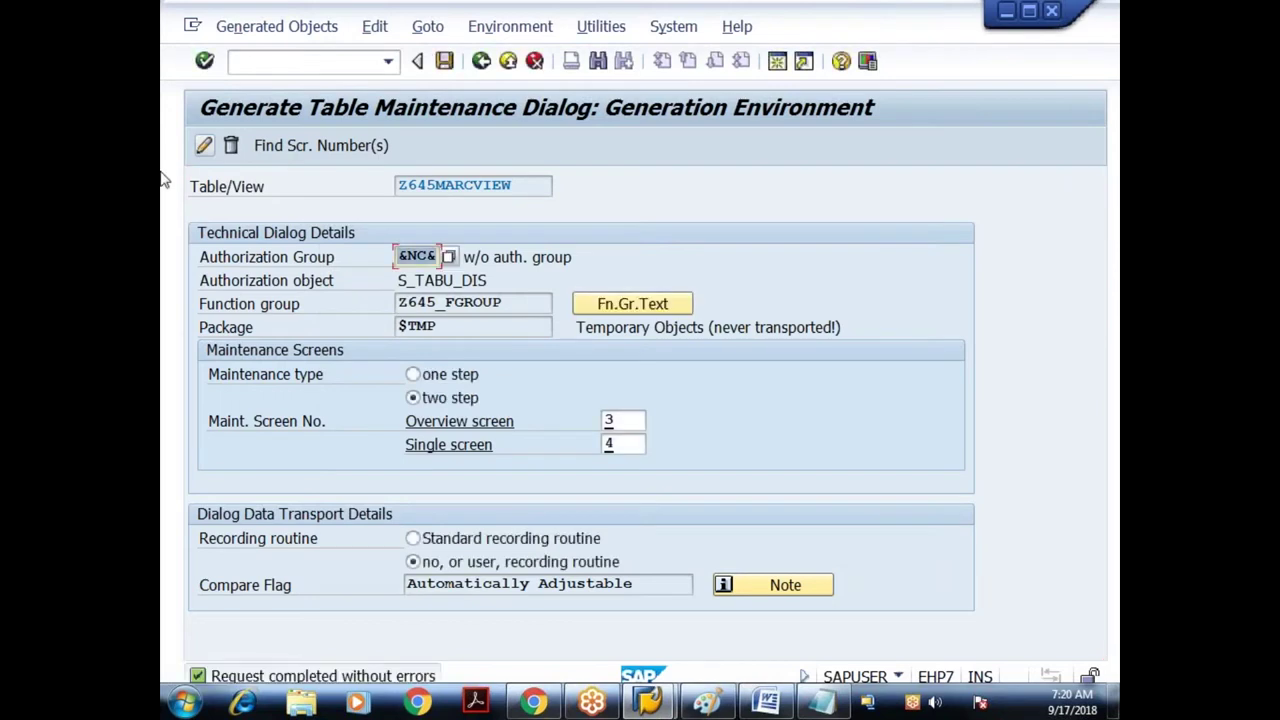
{"action": "left_click", "coordinate": [482, 63]}
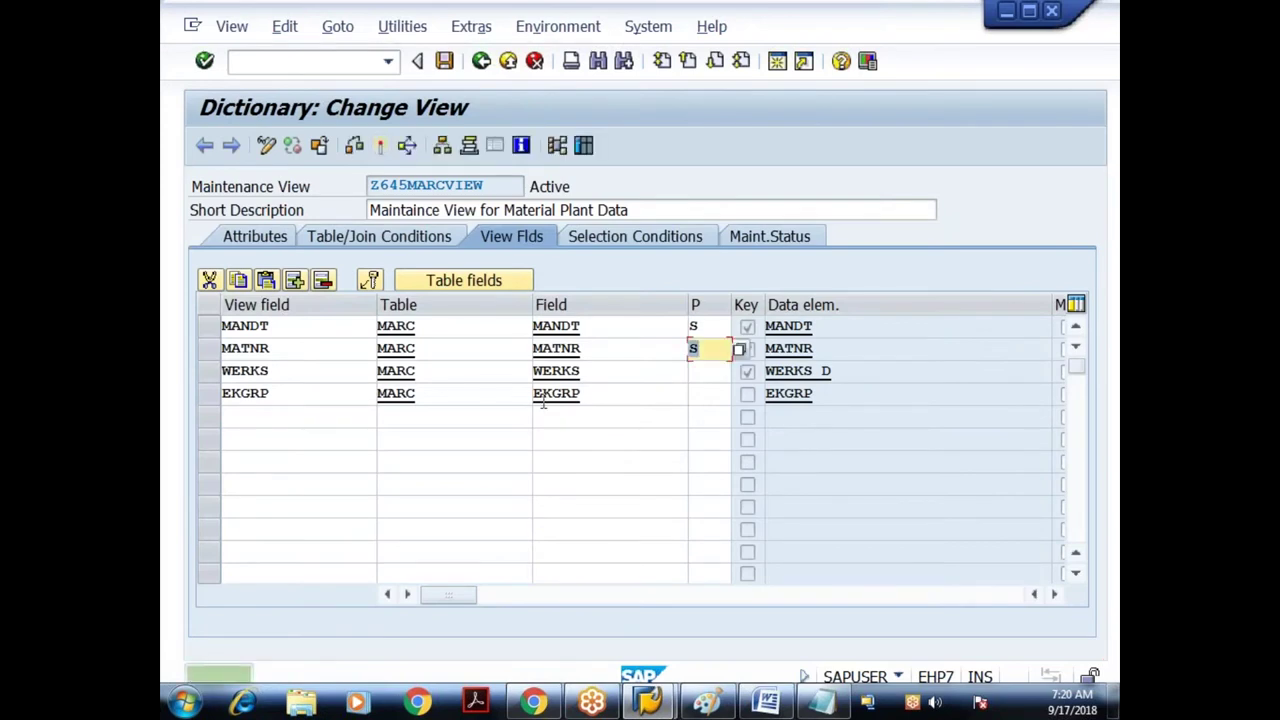
Create a new maintenance view named Z645MARDVIEW from the ABAP Dictionary initial screen
{"action": "left_click", "coordinate": [481, 62]}
{"action": "left_click", "coordinate": [522, 256]}
{"action": "key", "text": "Left"}
{"action": "key", "text": "Left"}
{"action": "key", "text": "Left"}
{"action": "key", "text": "Left"}
{"action": "key", "text": "BackSpace"}
{"action": "type", "text": "D"}
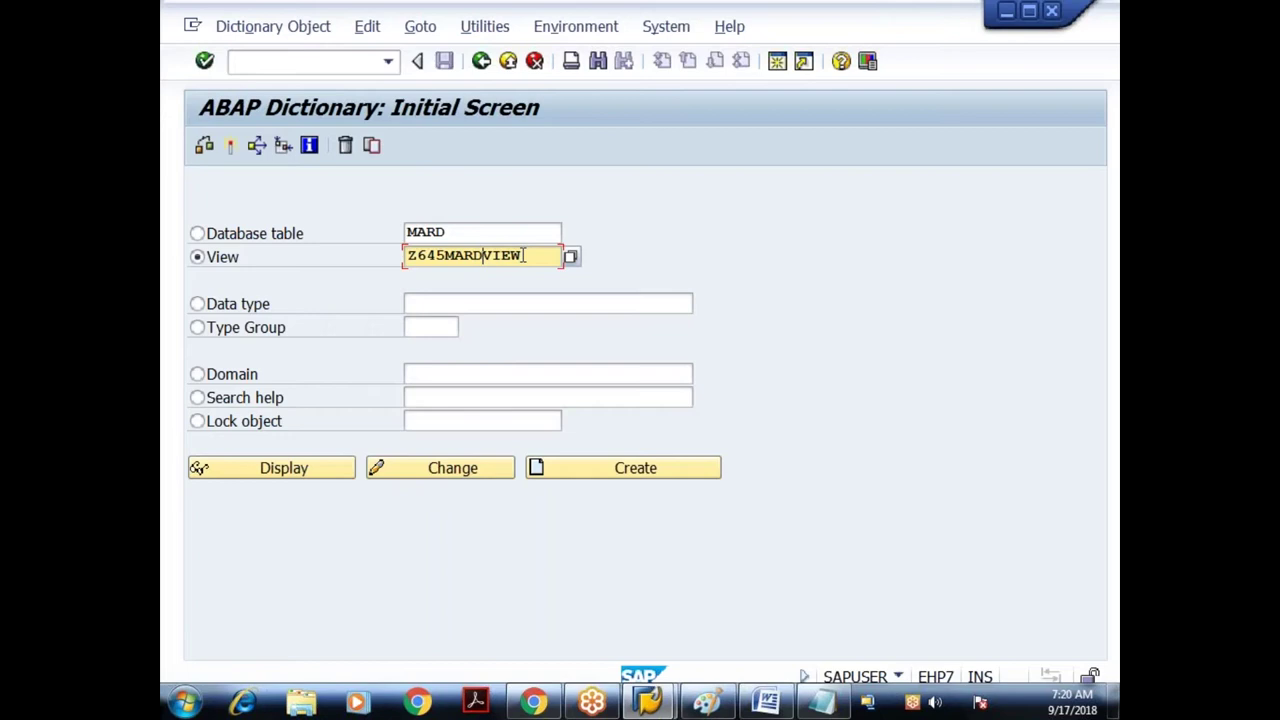
{"action": "key", "text": "F5"}
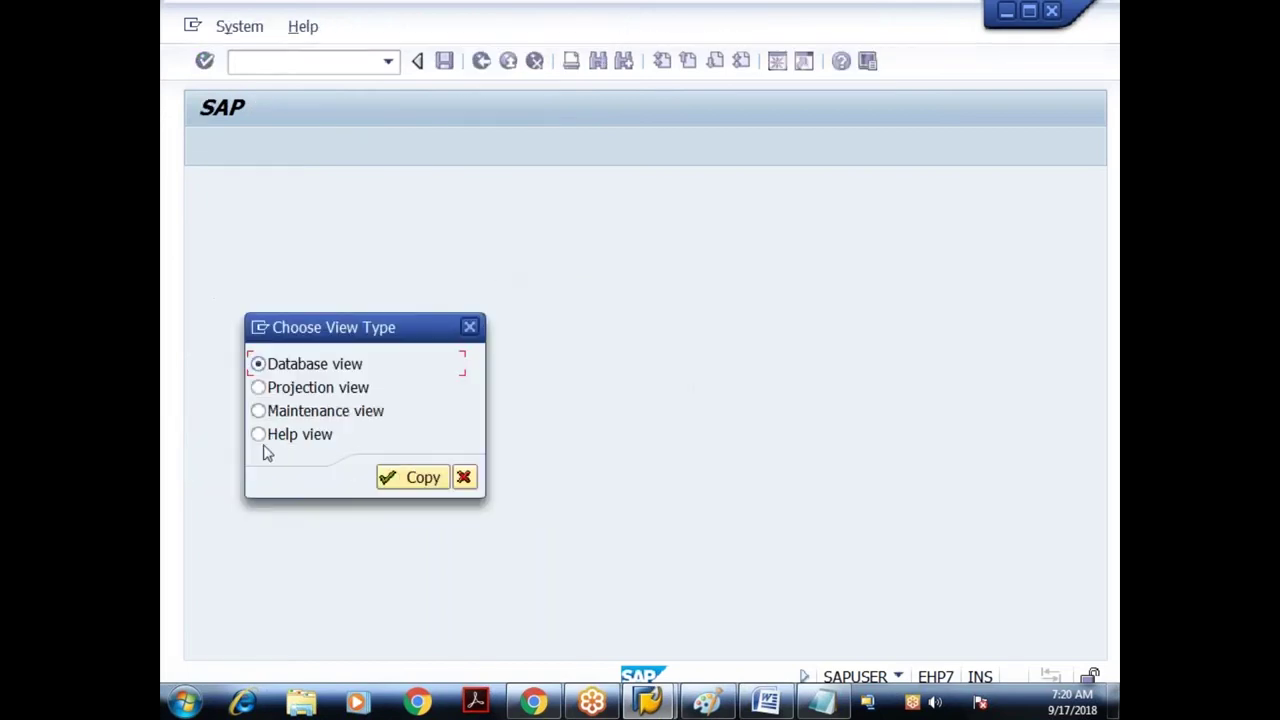
{"action": "left_click", "coordinate": [295, 416]}
{"action": "left_click", "coordinate": [418, 479]}
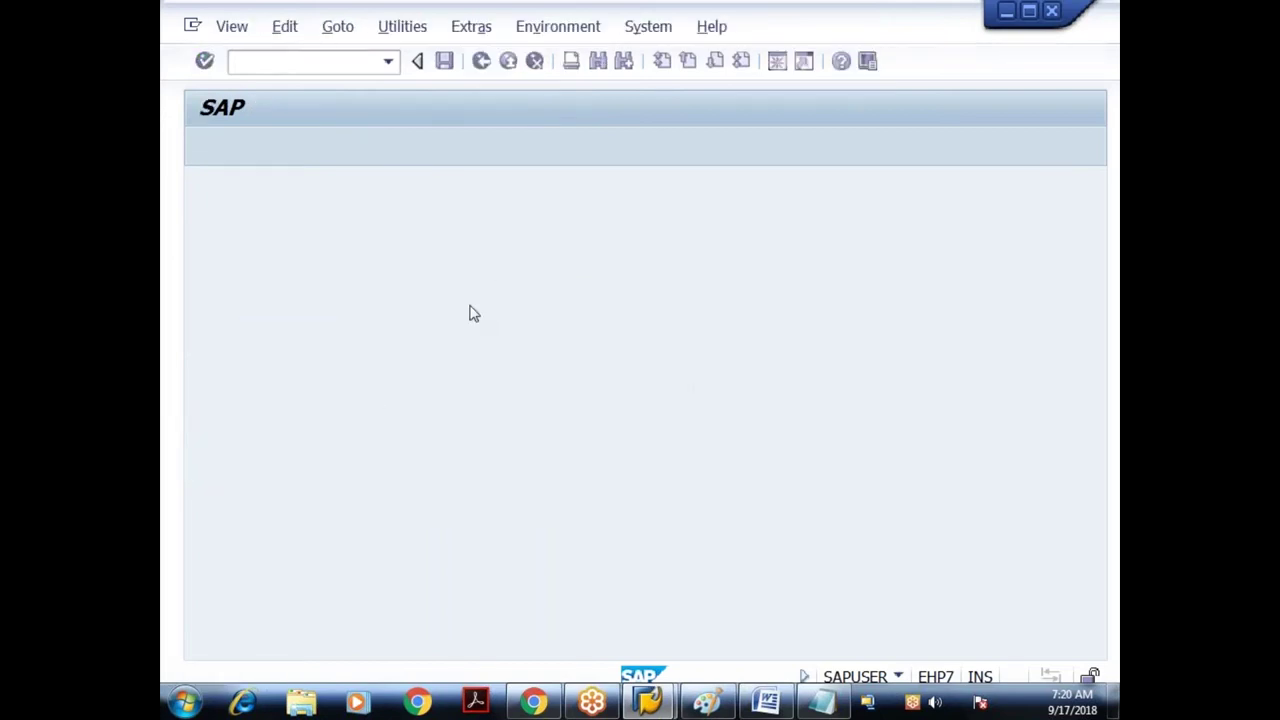
Enter the short description "Maintainance view for Material Storage data" and set MARD as the view's base table
{"action": "type", "text": "Maintainanc"}
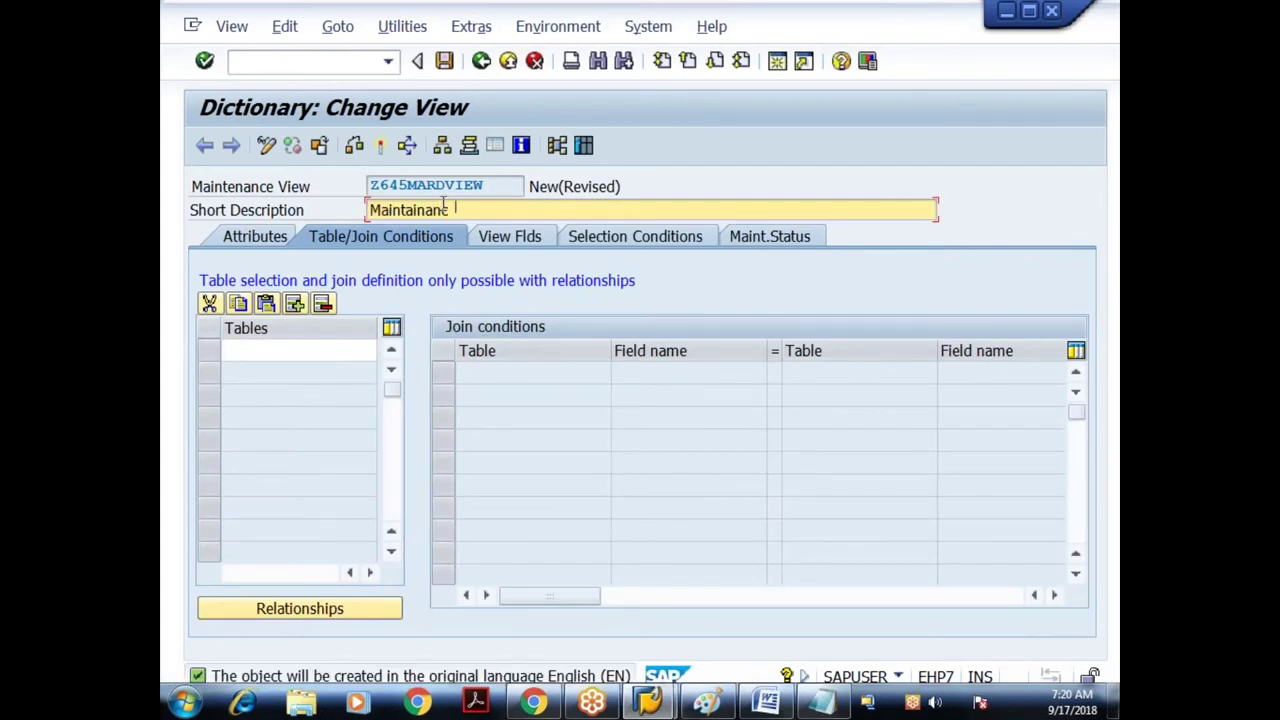
{"action": "type", "text": "e view for Material Storage data"}
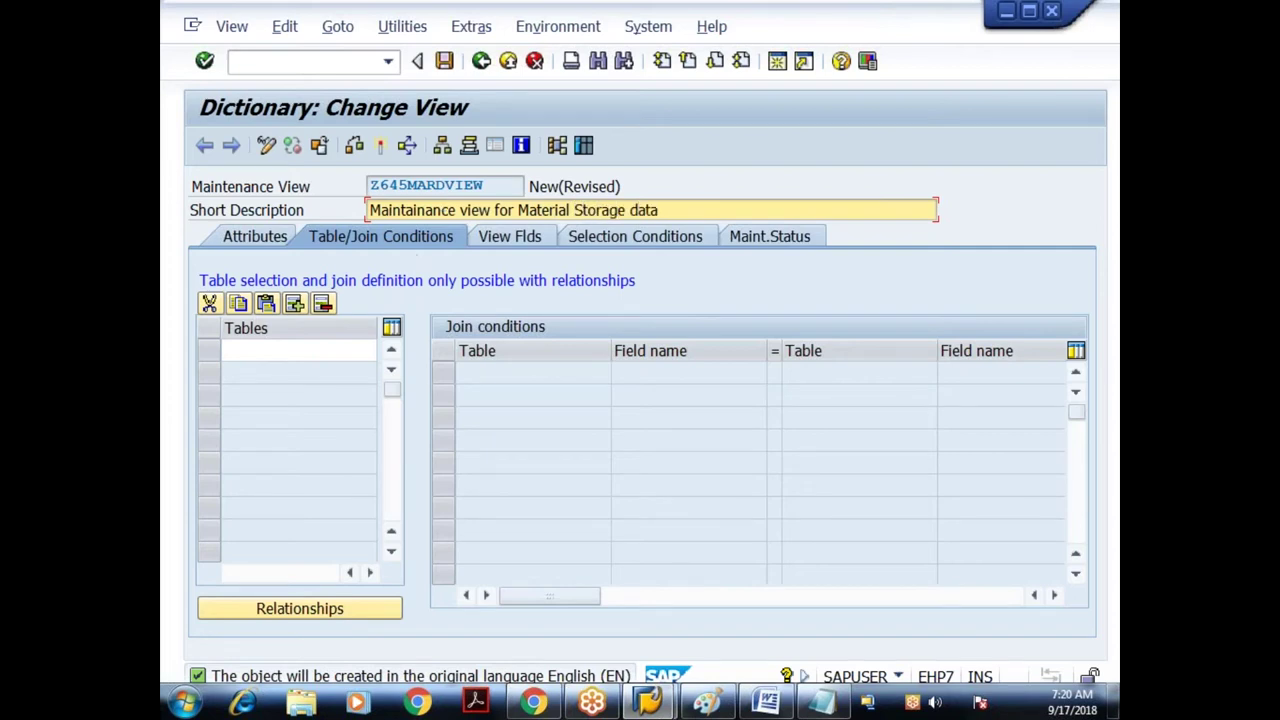
{"action": "left_click", "coordinate": [322, 346]}
{"action": "type", "text": "MARD"}
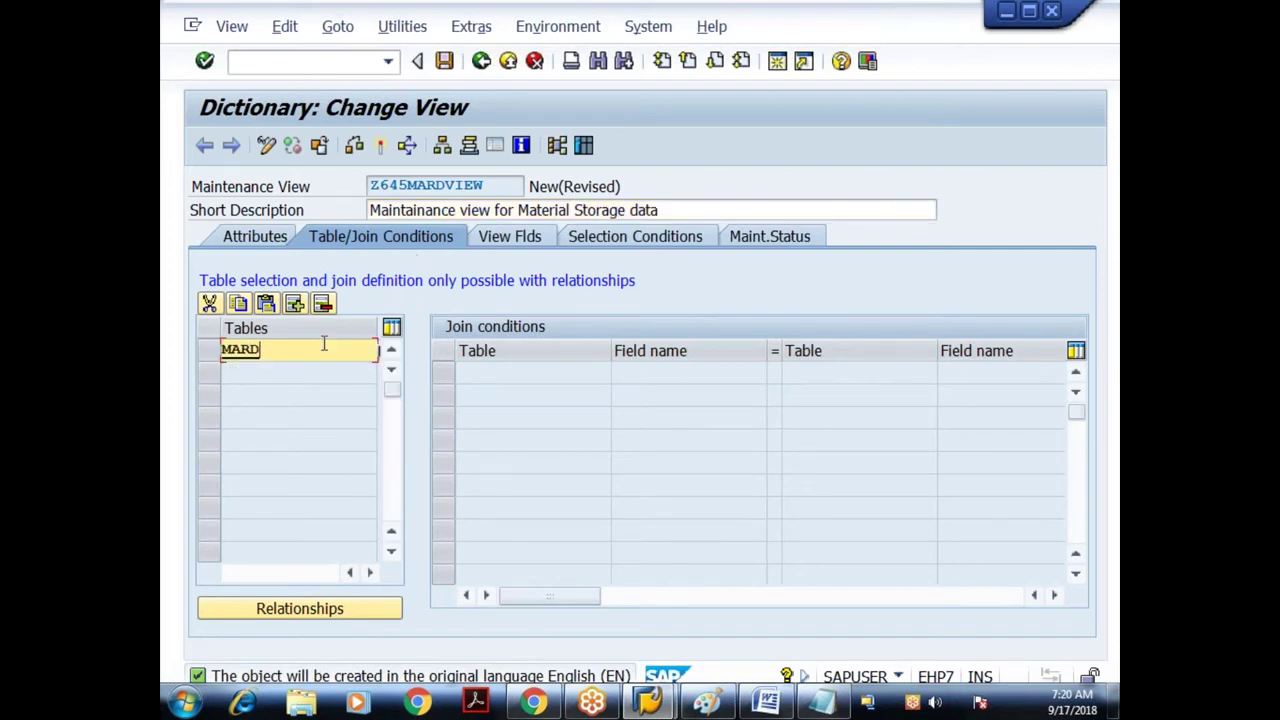
{"action": "key", "text": "Return"}
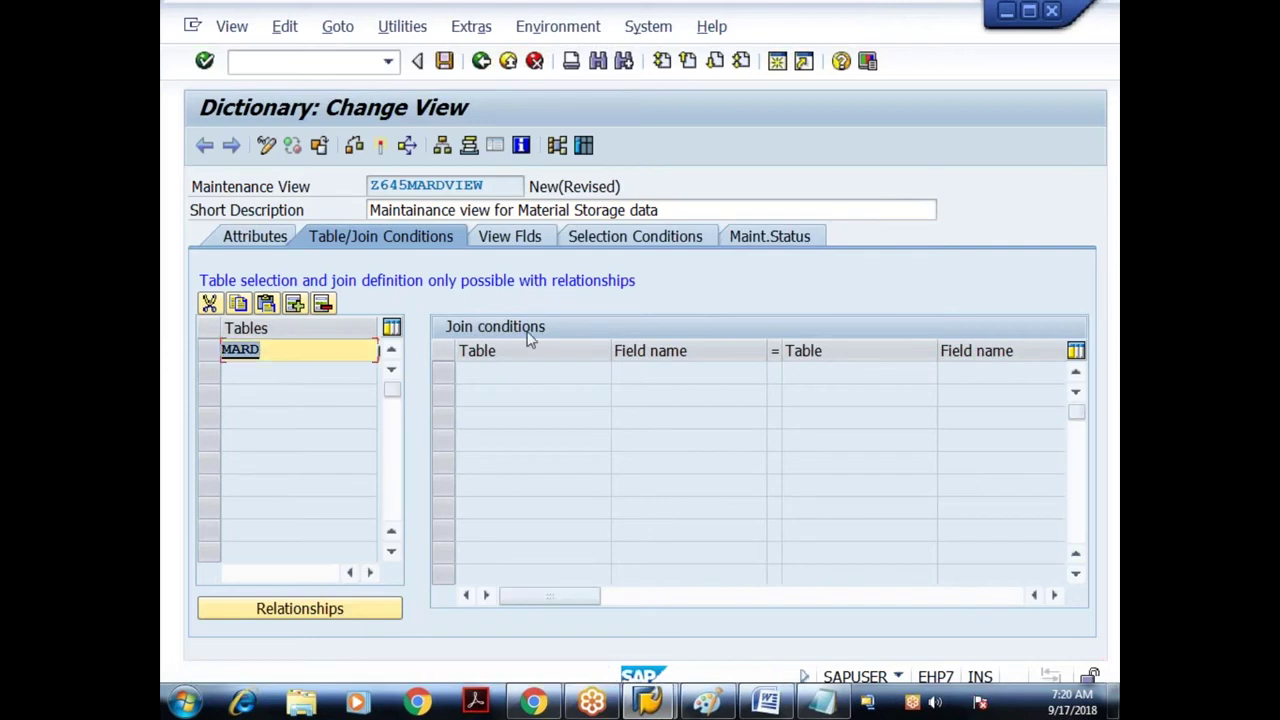
Add the maintenance status field PSTAT from table MARD to the view fields
{"action": "left_click", "coordinate": [519, 238]}
{"action": "left_click", "coordinate": [315, 412]}
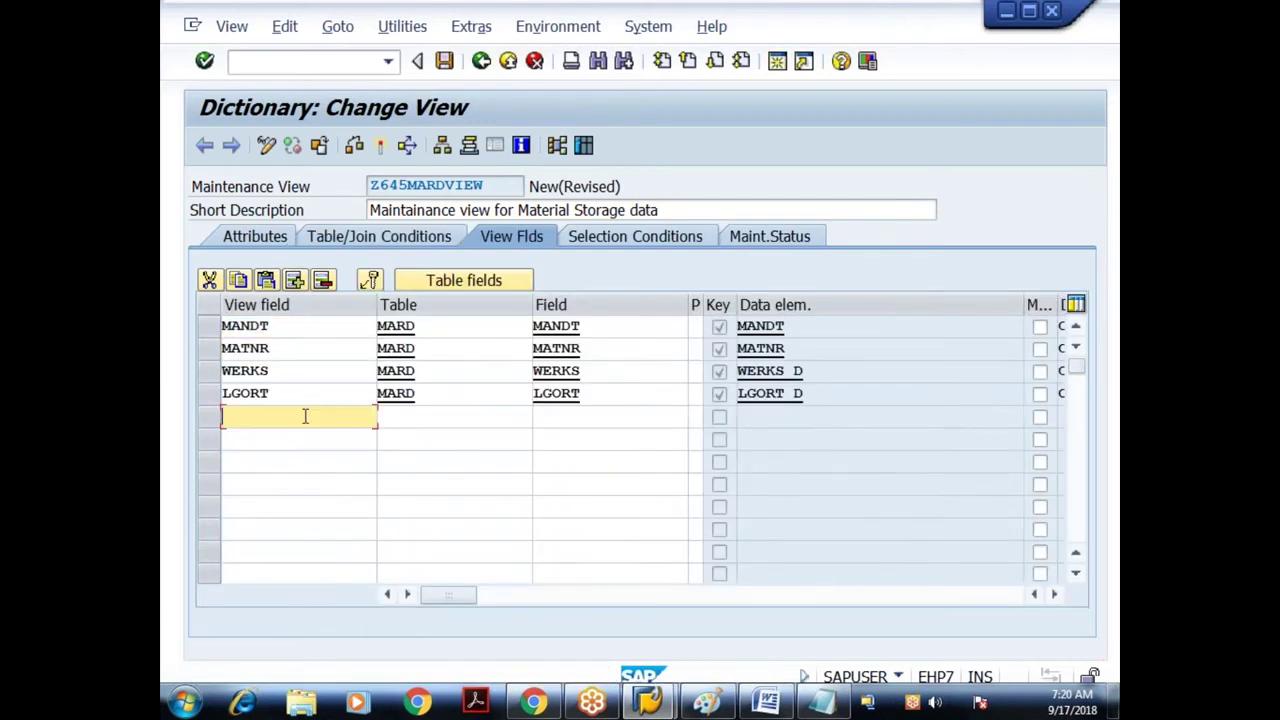
{"action": "left_click", "coordinate": [489, 280]}
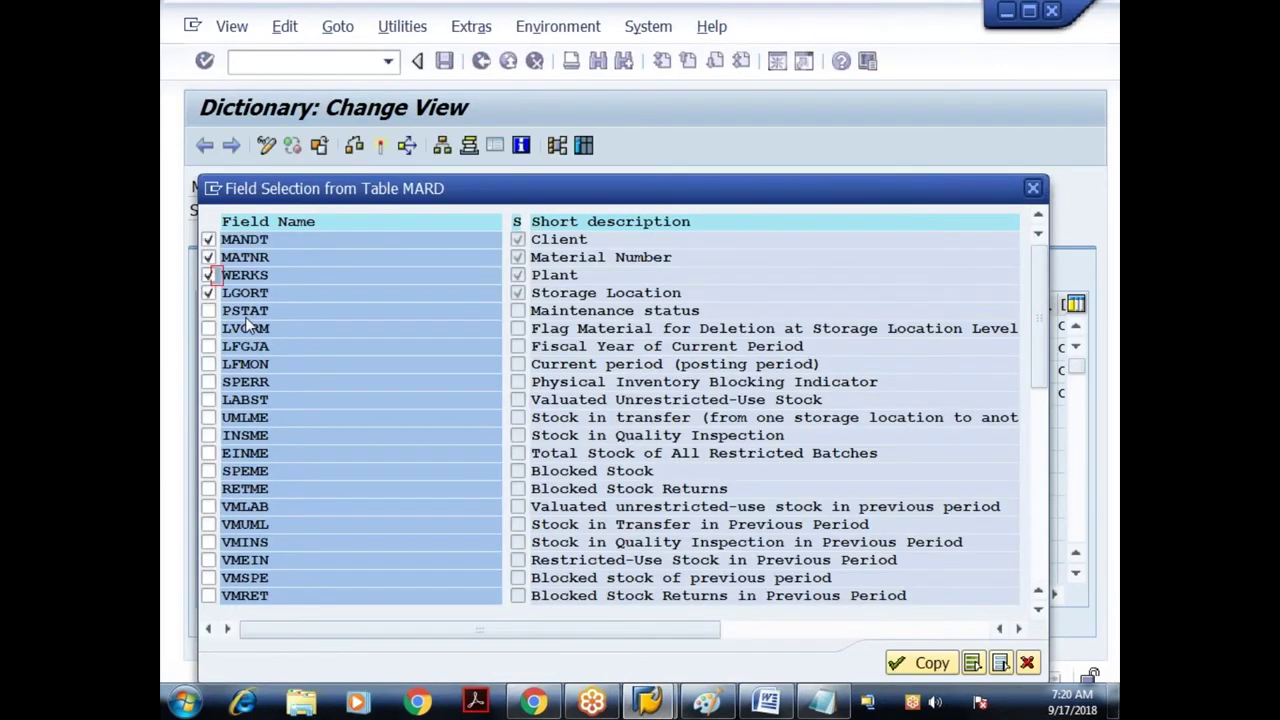
{"action": "left_click", "coordinate": [208, 311]}
{"action": "left_click", "coordinate": [916, 667]}
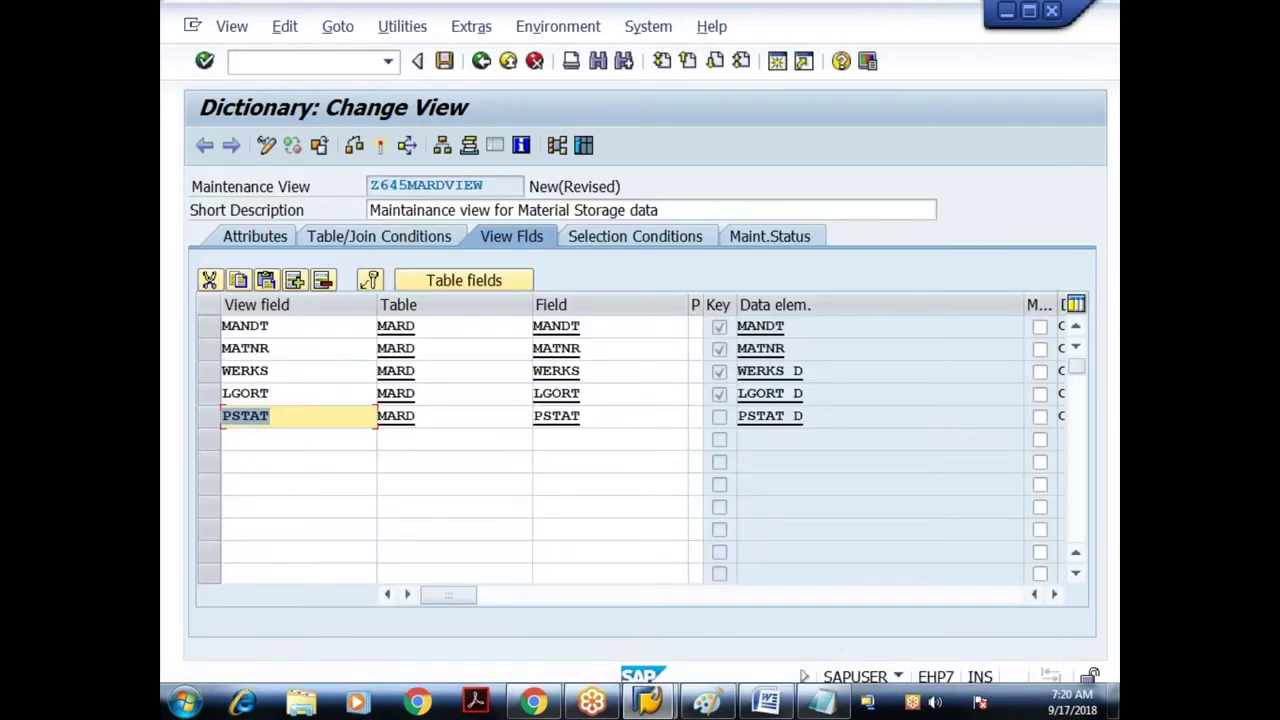
Review the selection conditions and the key fields MANDT, MATNR and WERKS that link storage data to plant data
{"action": "left_click", "coordinate": [676, 242]}
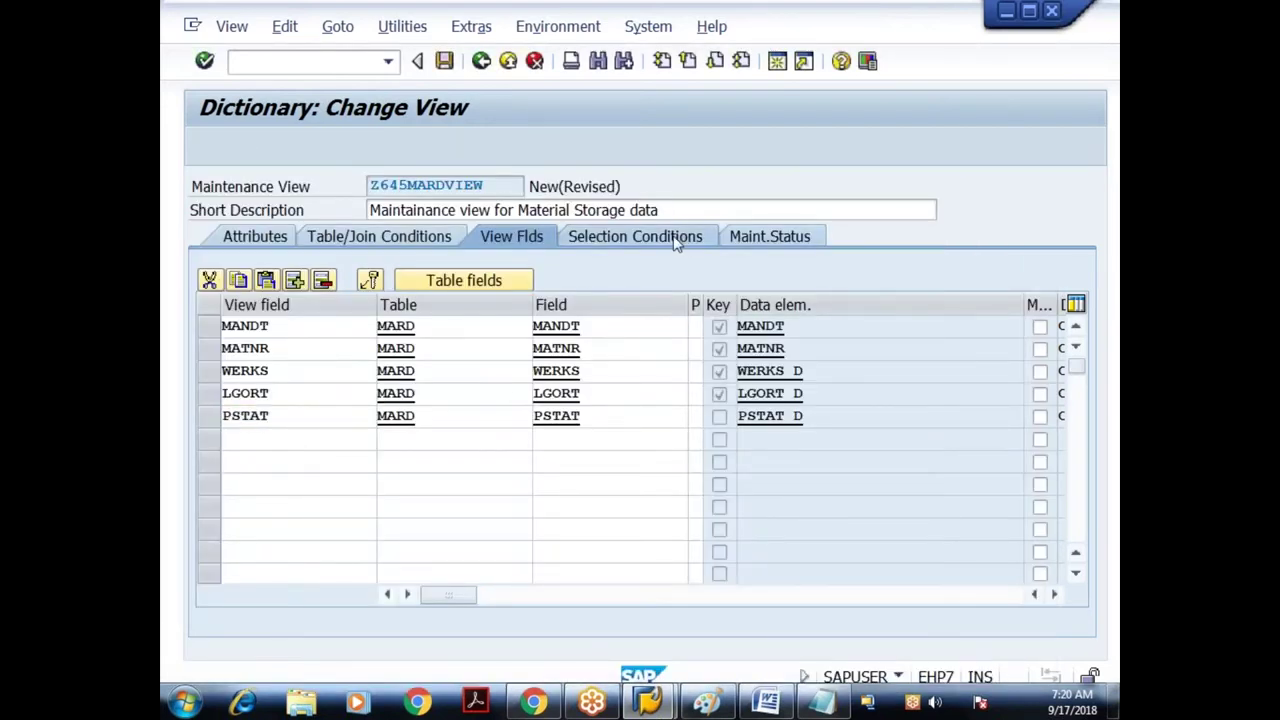
{"action": "left_click", "coordinate": [507, 240]}
{"action": "left_click", "coordinate": [288, 326]}
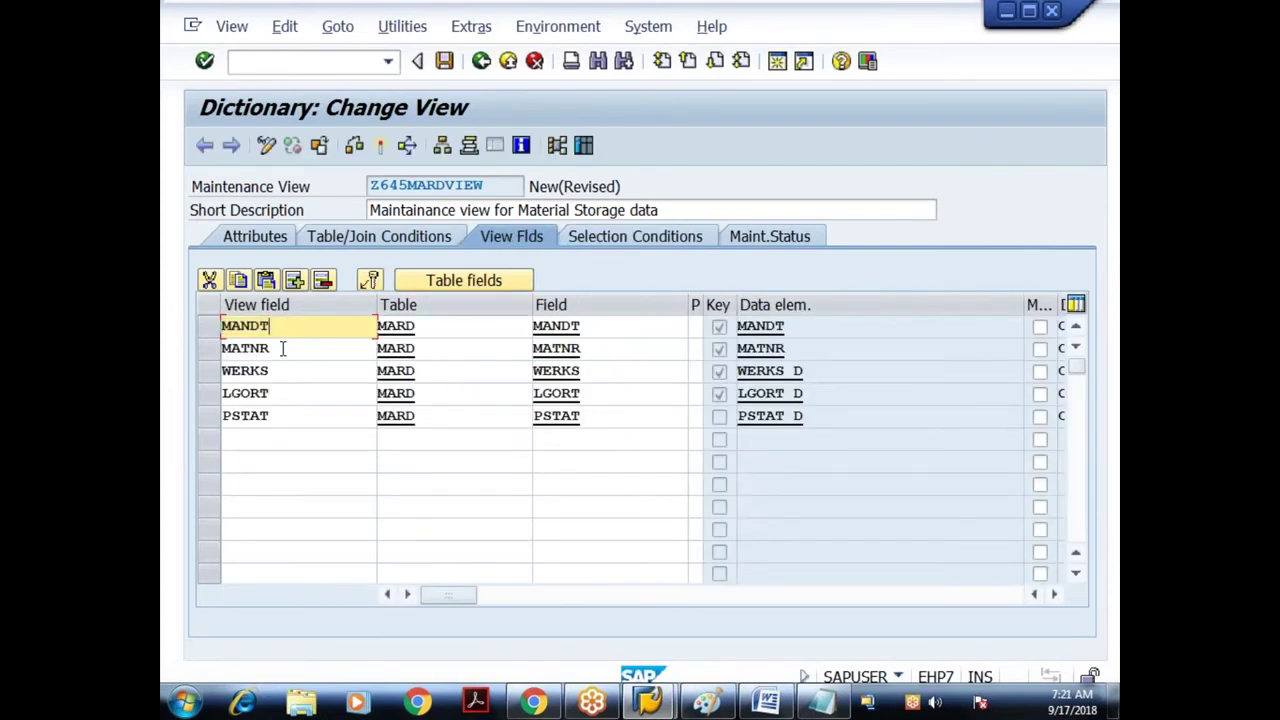
{"action": "left_click", "coordinate": [283, 349]}
{"action": "left_click", "coordinate": [284, 371]}
{"action": "left_click", "coordinate": [291, 326]}
{"action": "left_click", "coordinate": [287, 356]}
{"action": "left_click", "coordinate": [284, 371]}
{"action": "left_click", "coordinate": [283, 326]}
{"action": "left_click", "coordinate": [278, 349]}
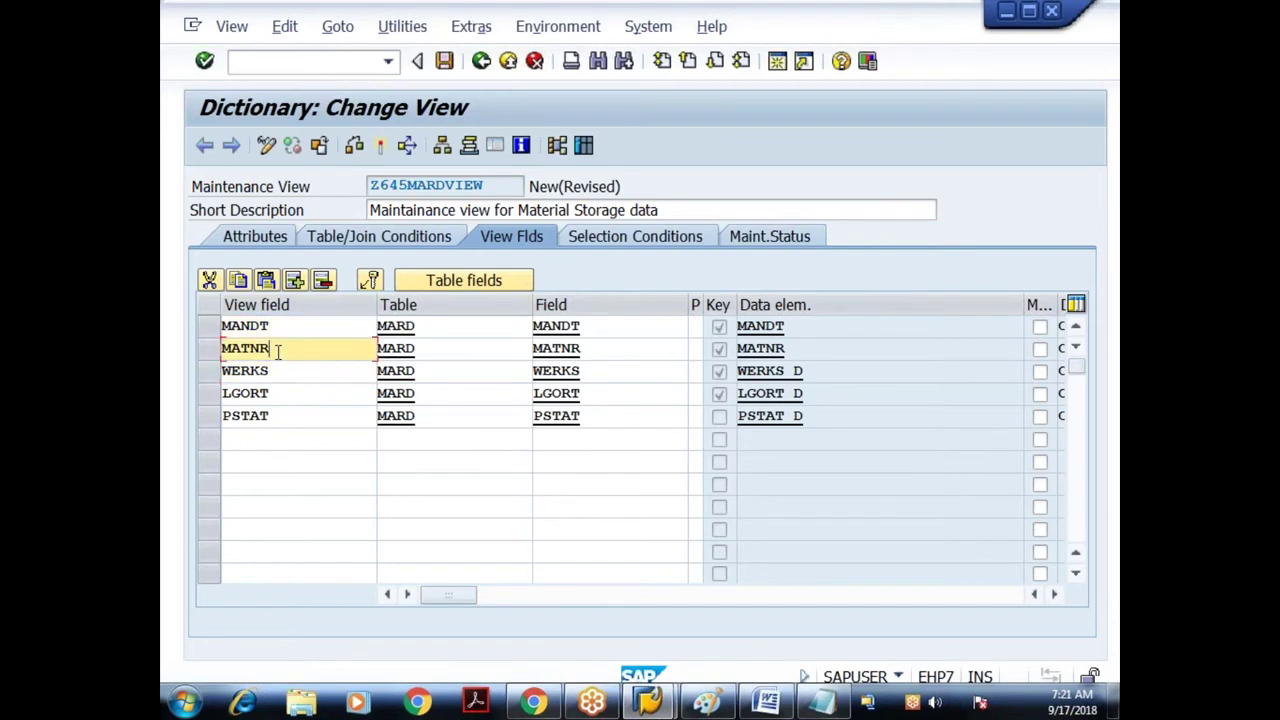
{"action": "left_click", "coordinate": [282, 325]}
{"action": "left_click", "coordinate": [280, 346]}
{"action": "left_click", "coordinate": [278, 372]}
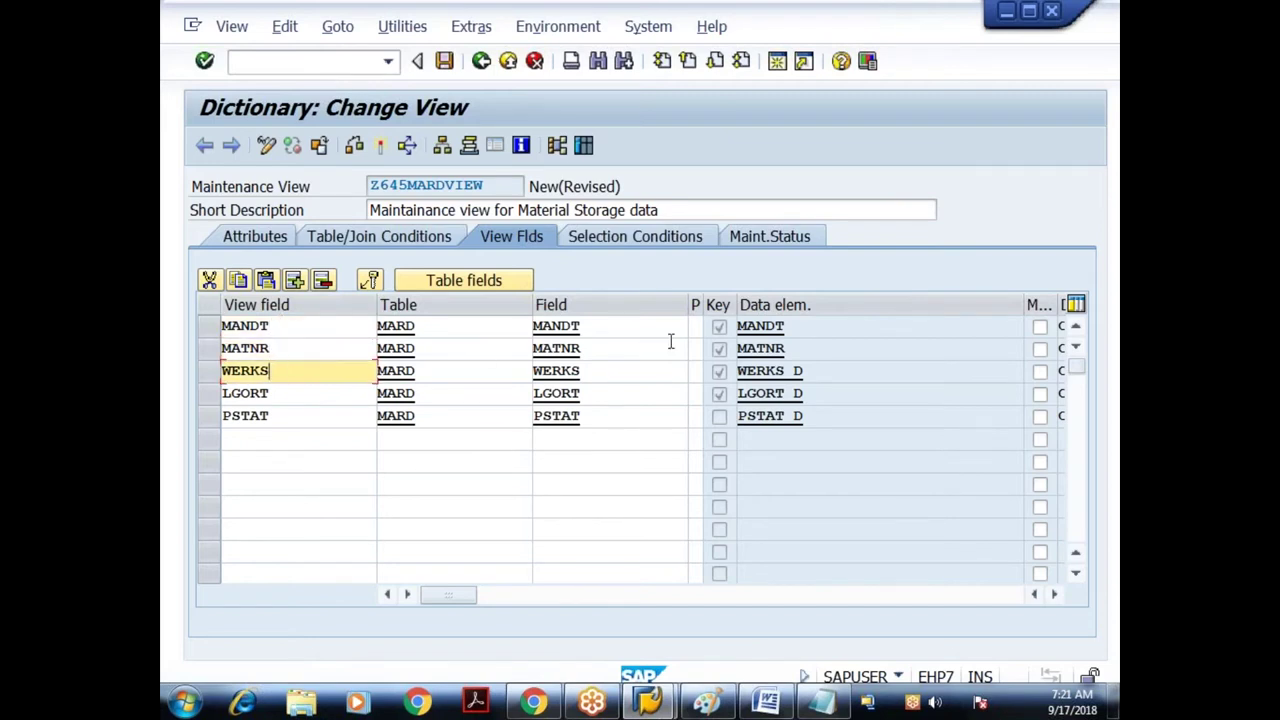
Set the maintenance attribute of view fields MANDT, MATNR and WERKS to S
{"action": "left_click", "coordinate": [694, 326]}
{"action": "type", "text": "S"}
{"action": "left_click", "coordinate": [695, 349]}
{"action": "type", "text": "S"}
{"action": "left_click", "coordinate": [694, 372]}
{"action": "type", "text": "S"}
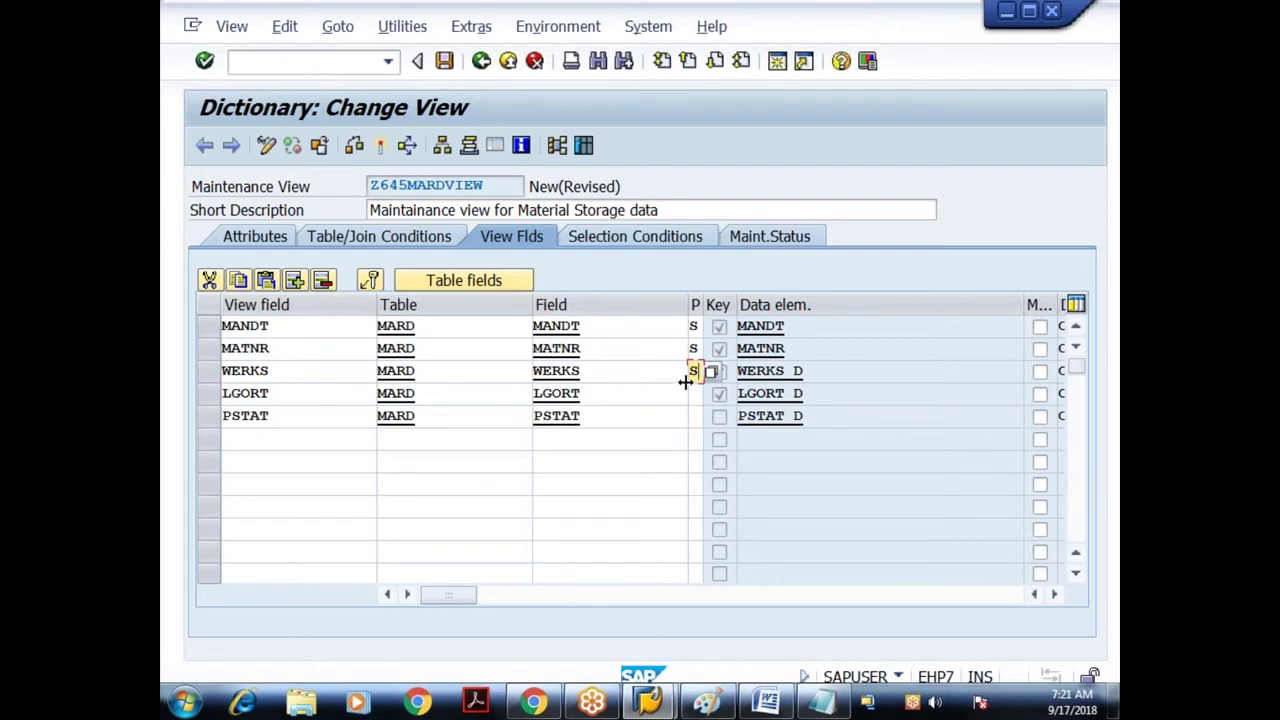
Check the maintenance status of Z645MARDVIEW, save it as a local object and activate it
{"action": "left_click", "coordinate": [785, 238]}
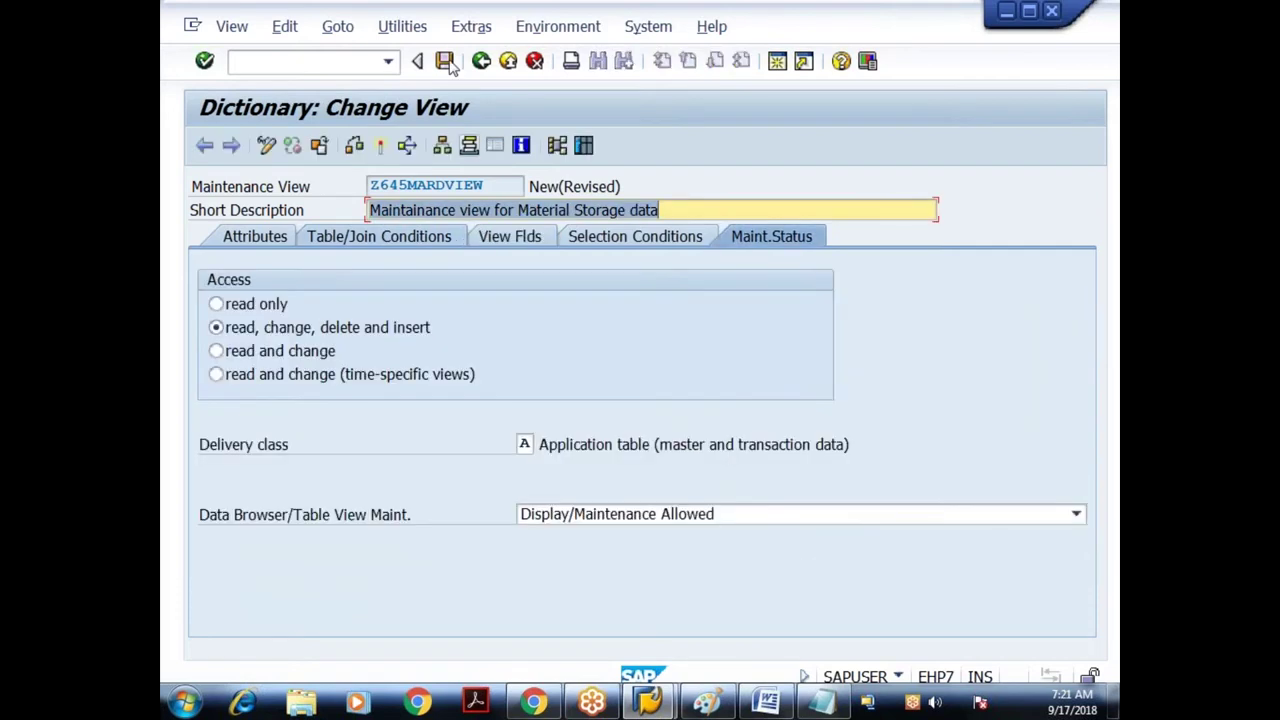
{"action": "left_click", "coordinate": [393, 144]}
{"action": "left_click", "coordinate": [643, 528]}
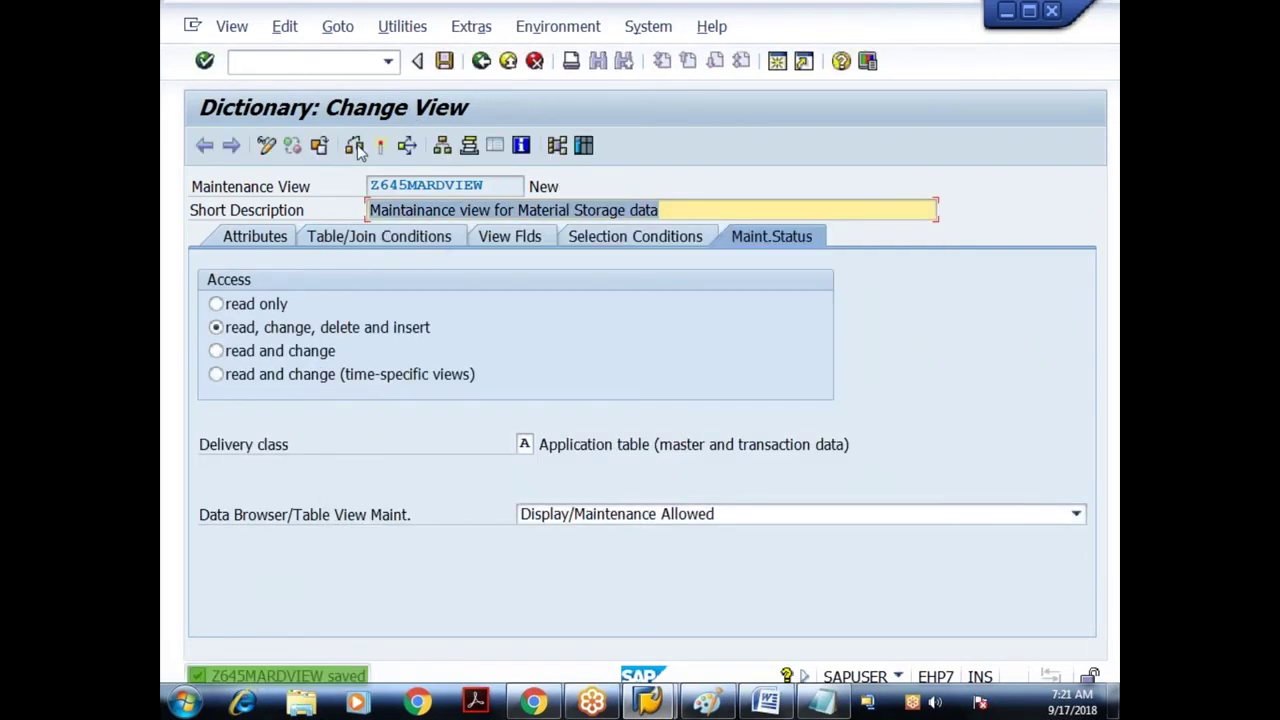
{"action": "left_click", "coordinate": [380, 146]}
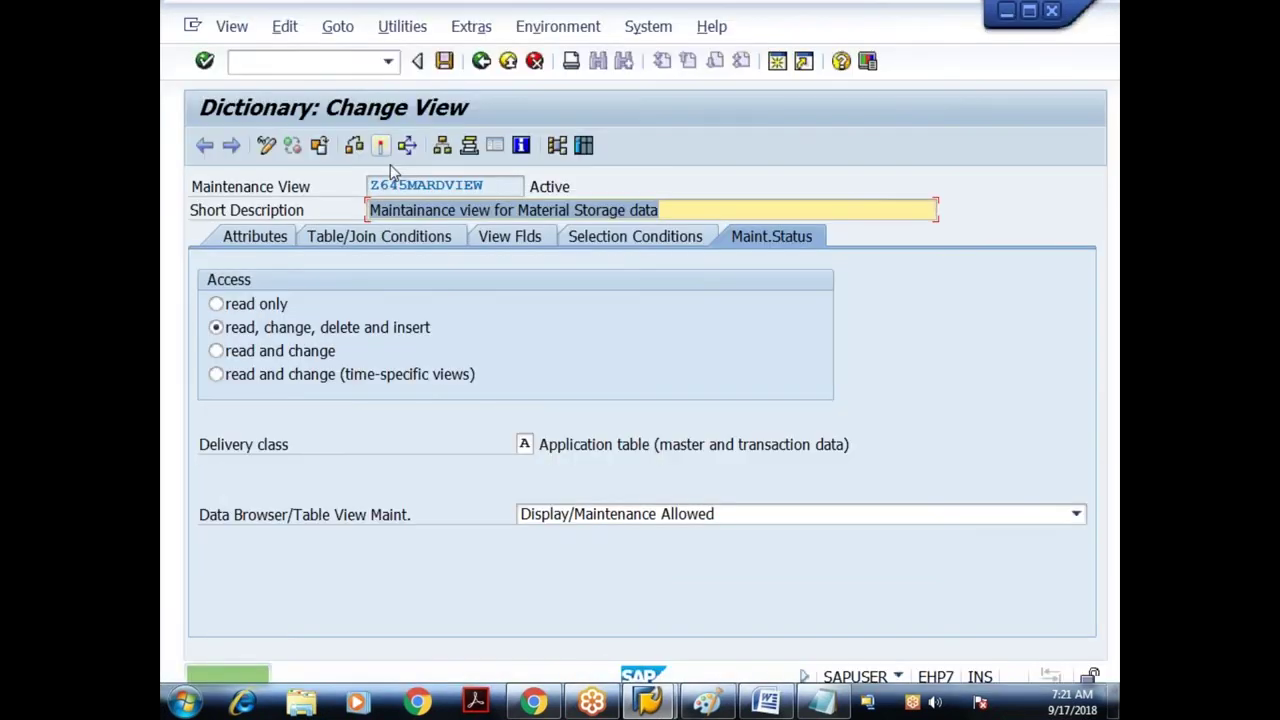
Set up the Z645MARDVIEW maintenance dialog with authorization group &NC&, function group Z645_FGROUP and proposed screen numbers 5 and 6
{"action": "left_click", "coordinate": [402, 26]}
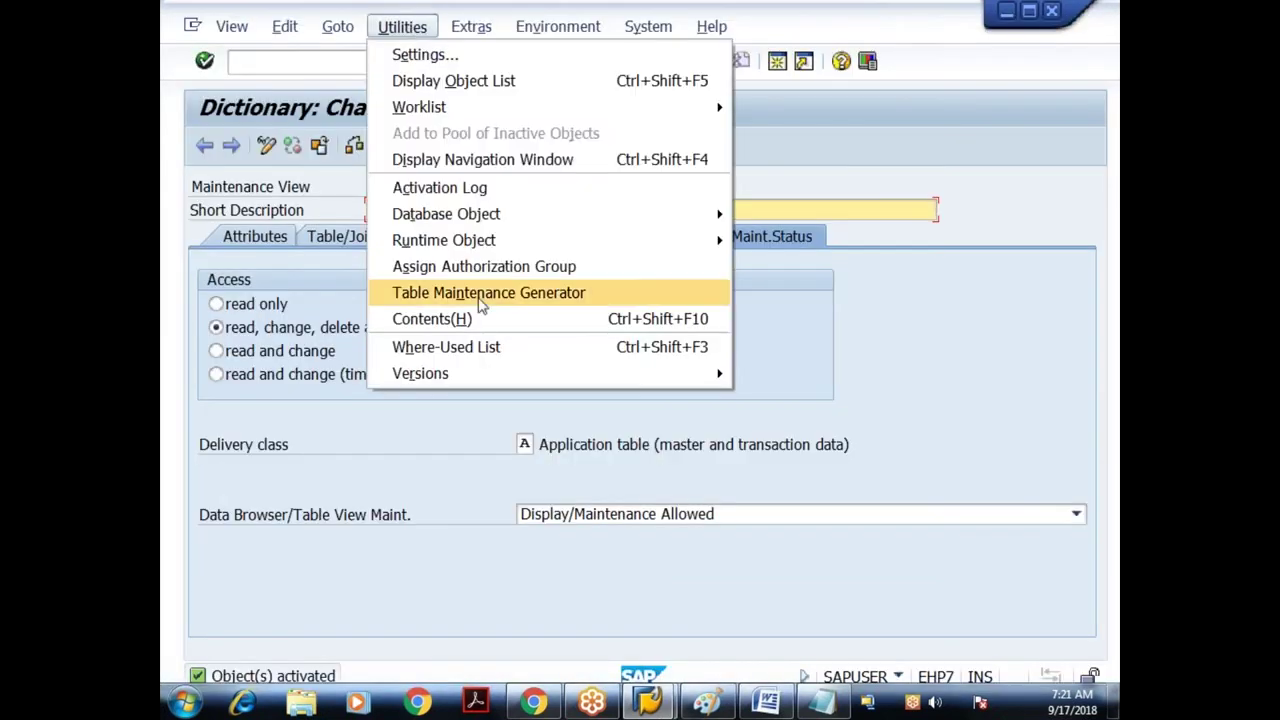
{"action": "left_click", "coordinate": [478, 293]}
{"action": "type", "text": "&NC&"}
{"action": "key", "text": "Tab"}
{"action": "key", "text": "Down"}
{"action": "key", "text": "Return"}
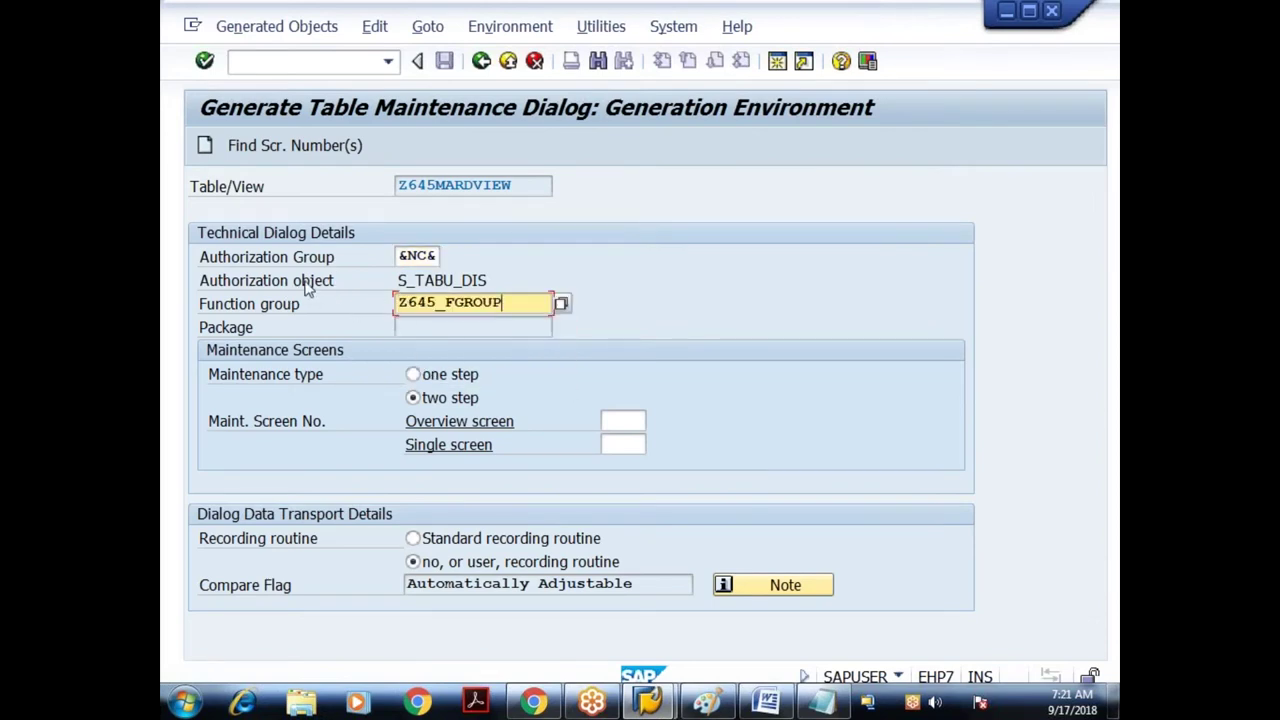
{"action": "double_click", "coordinate": [401, 256]}
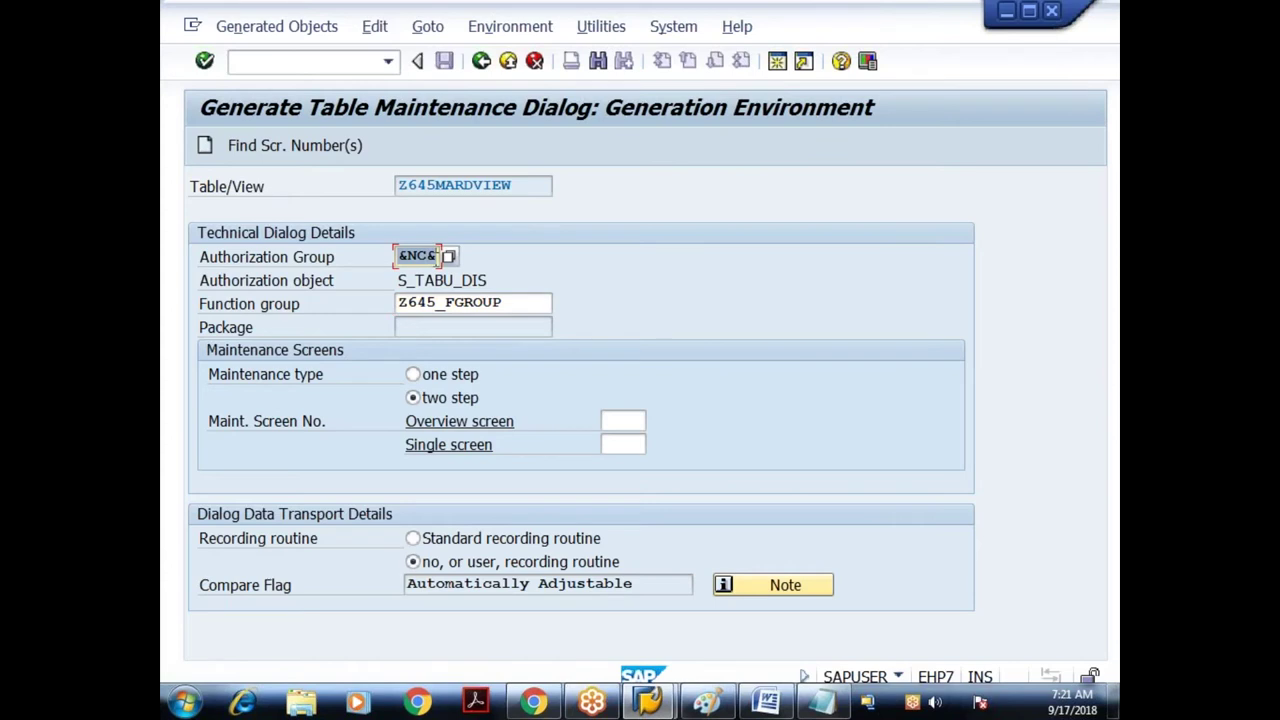
{"action": "left_click", "coordinate": [430, 256]}
{"action": "left_click", "coordinate": [430, 350]}
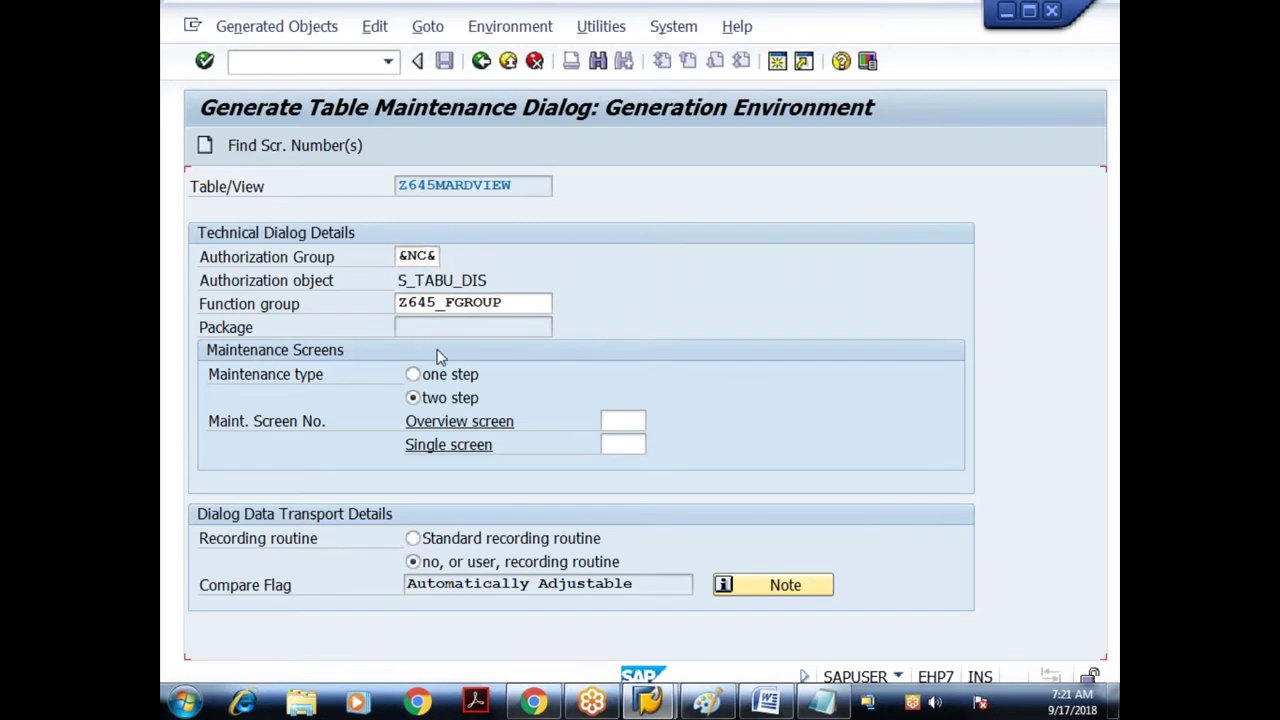
{"action": "key", "text": "F7"}
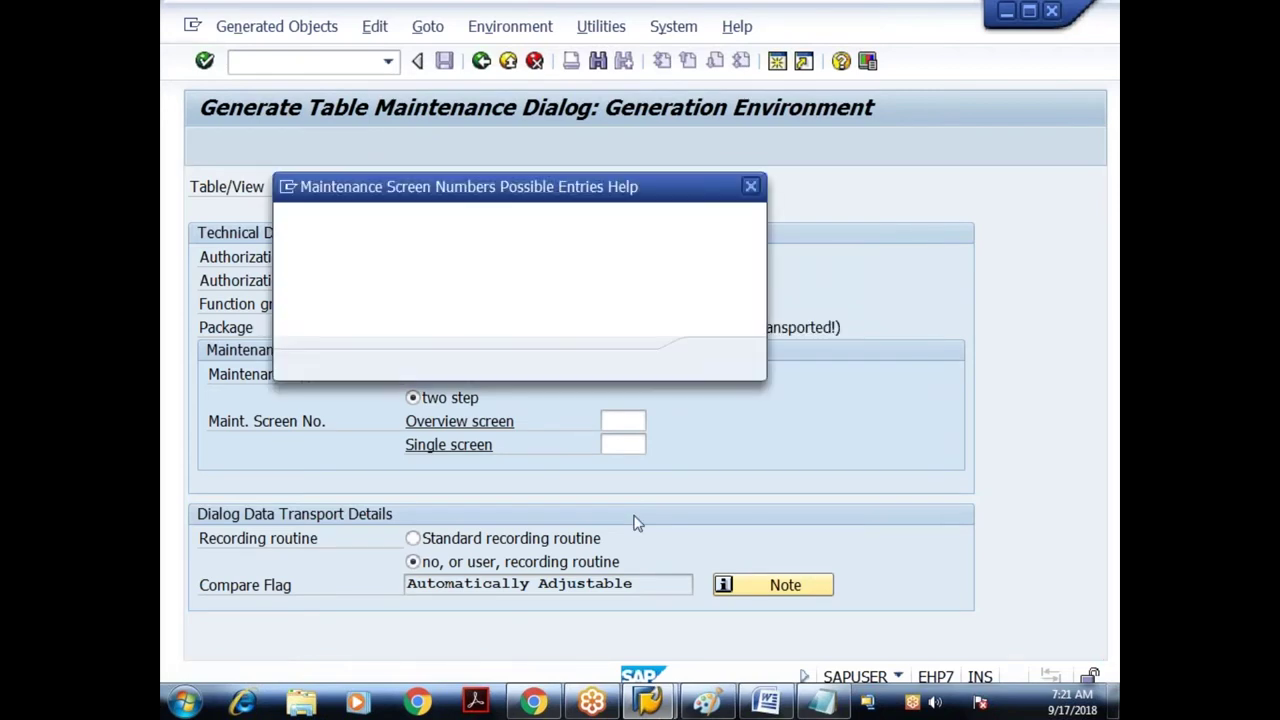
{"action": "key", "text": "Return"}
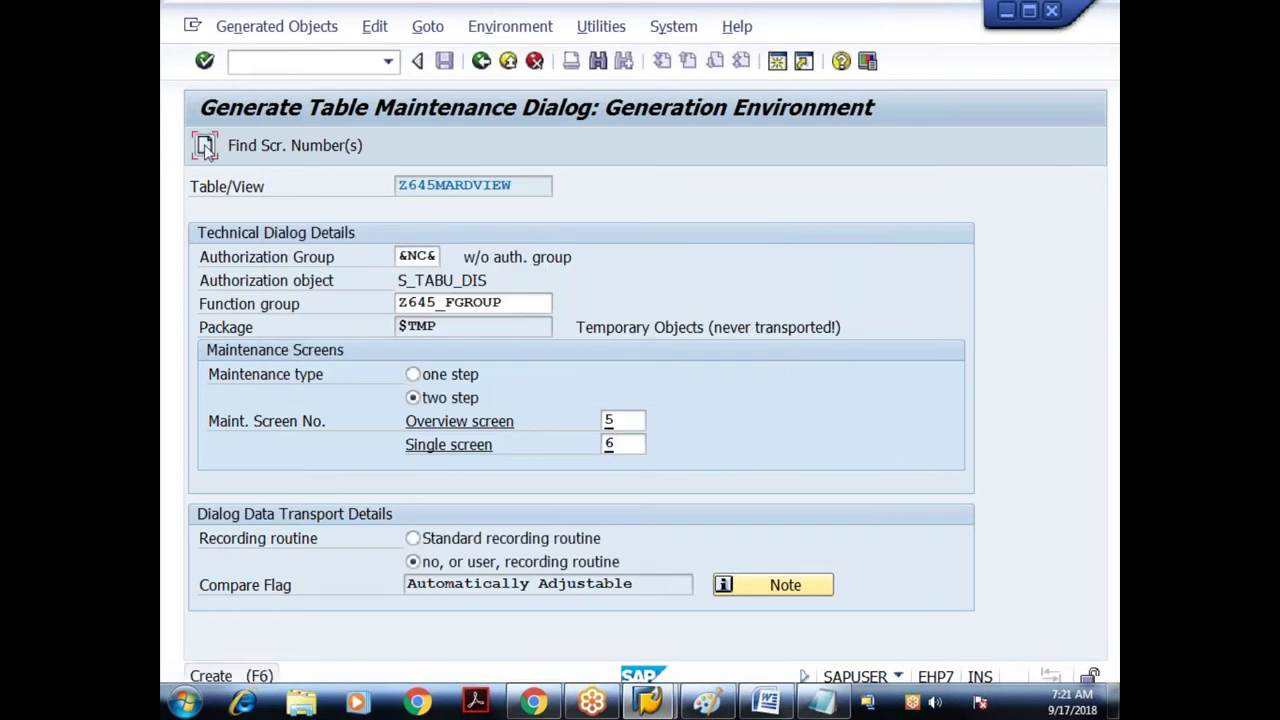
Generate the maintenance dialog for Z645MARDVIEW and assign its directory entry to package $TMP
{"action": "left_click", "coordinate": [205, 146]}
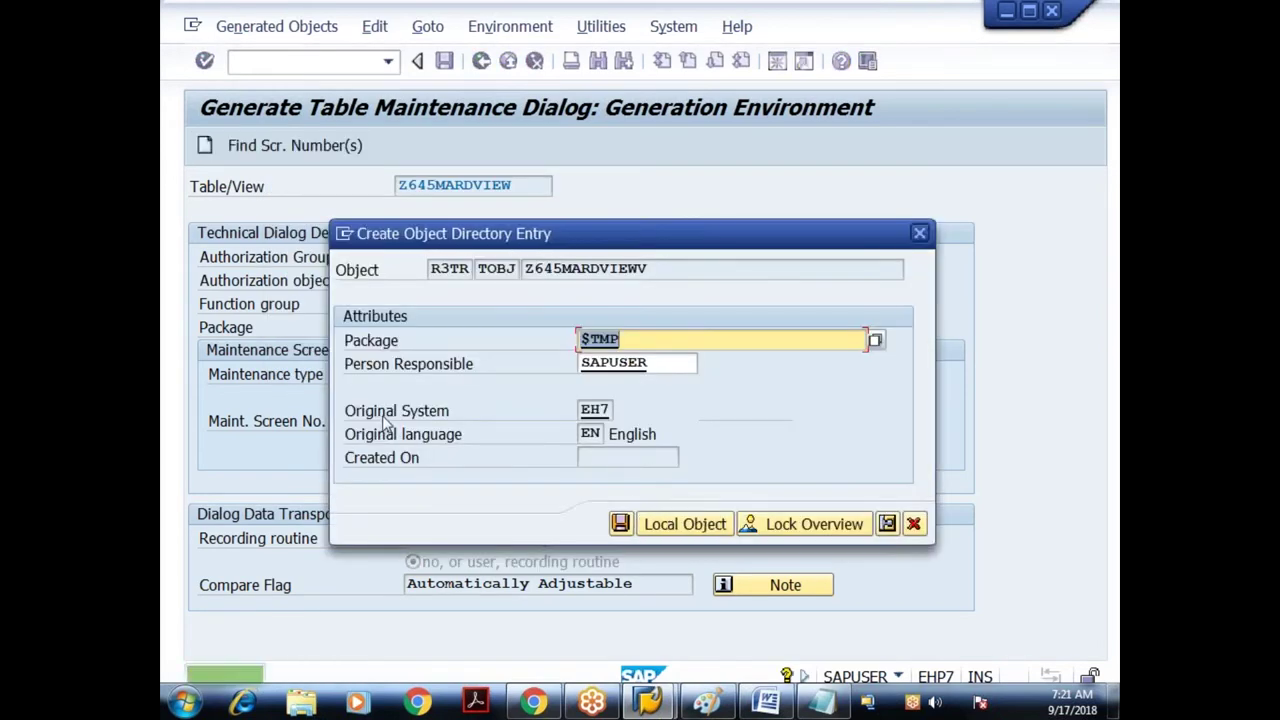
{"action": "key", "text": "Return"}
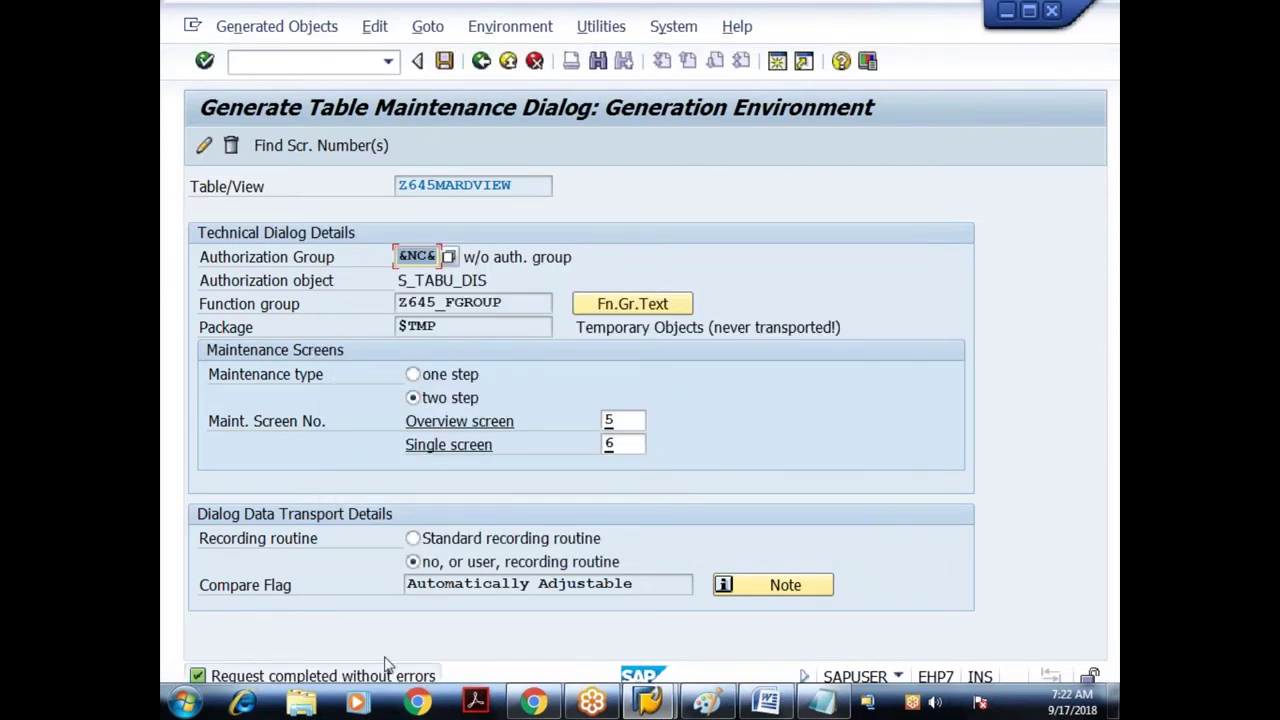
{"action": "left_click", "coordinate": [485, 66]}
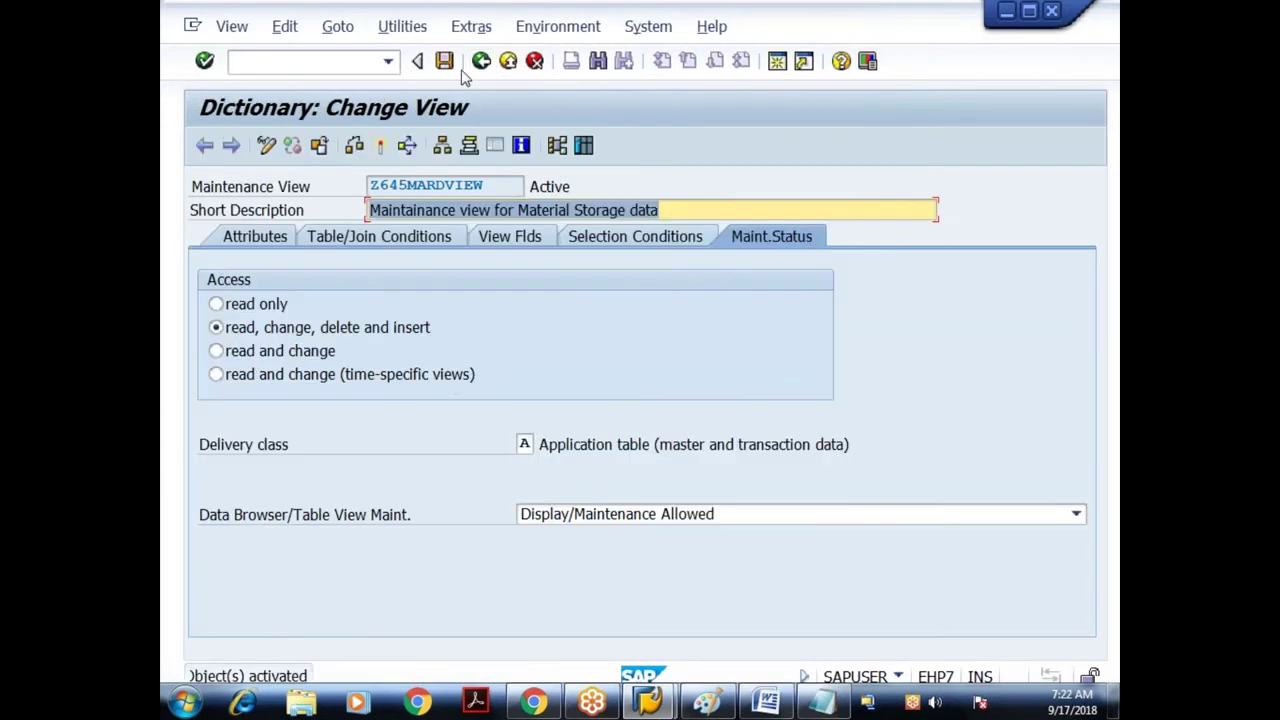
Recheck the generated maintenance dialog settings of Z645MARDVIEW and exit the dictionary to SAP Easy Access
{"action": "left_click", "coordinate": [403, 27]}
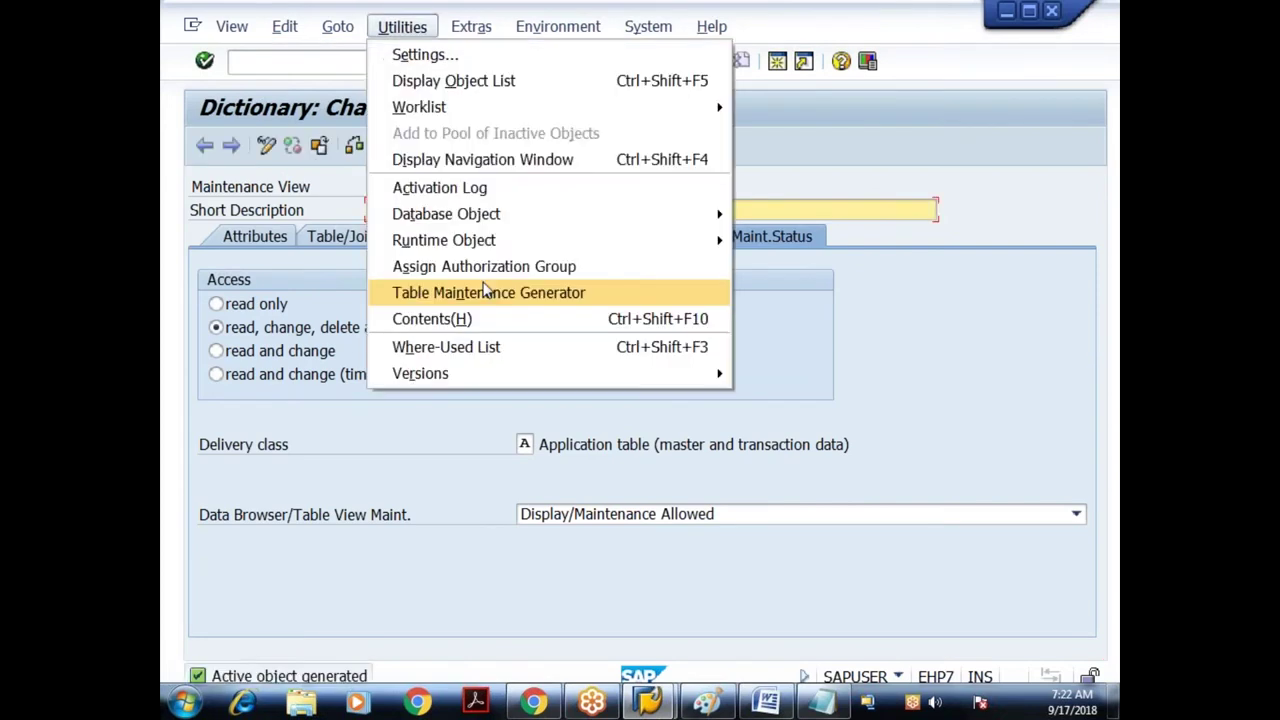
{"action": "left_click", "coordinate": [484, 291]}
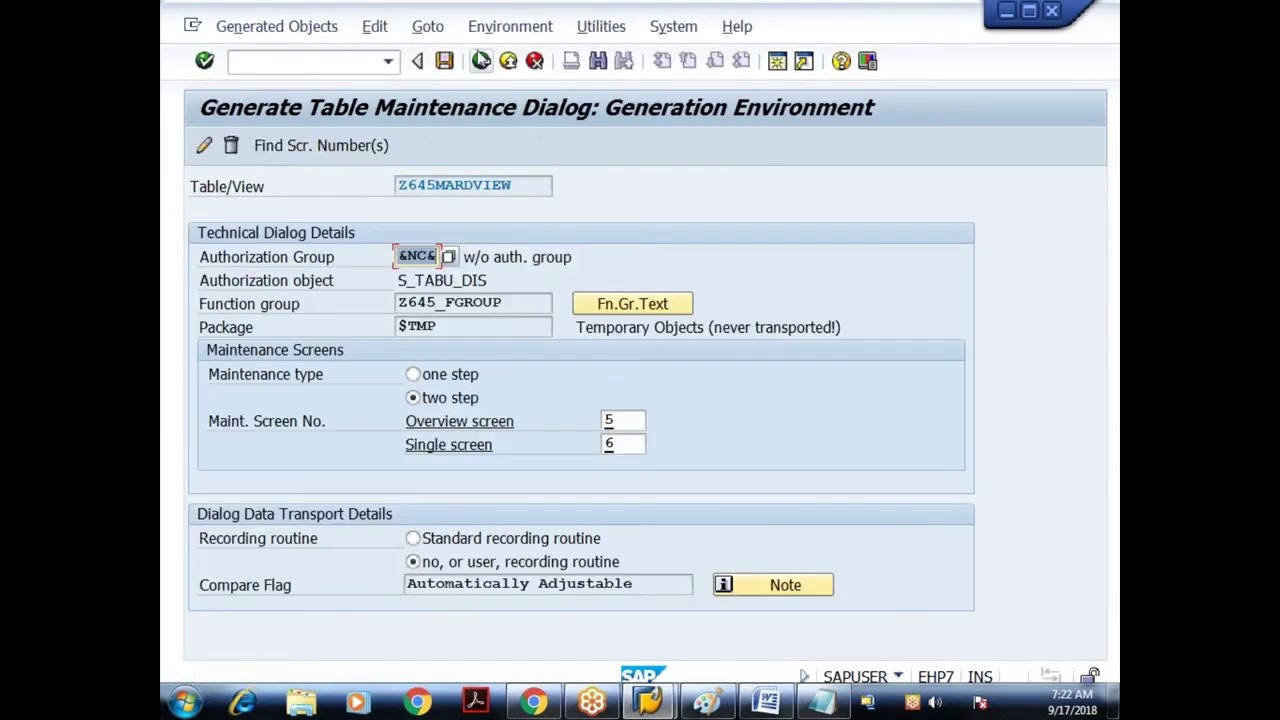
{"action": "key", "text": "F3"}
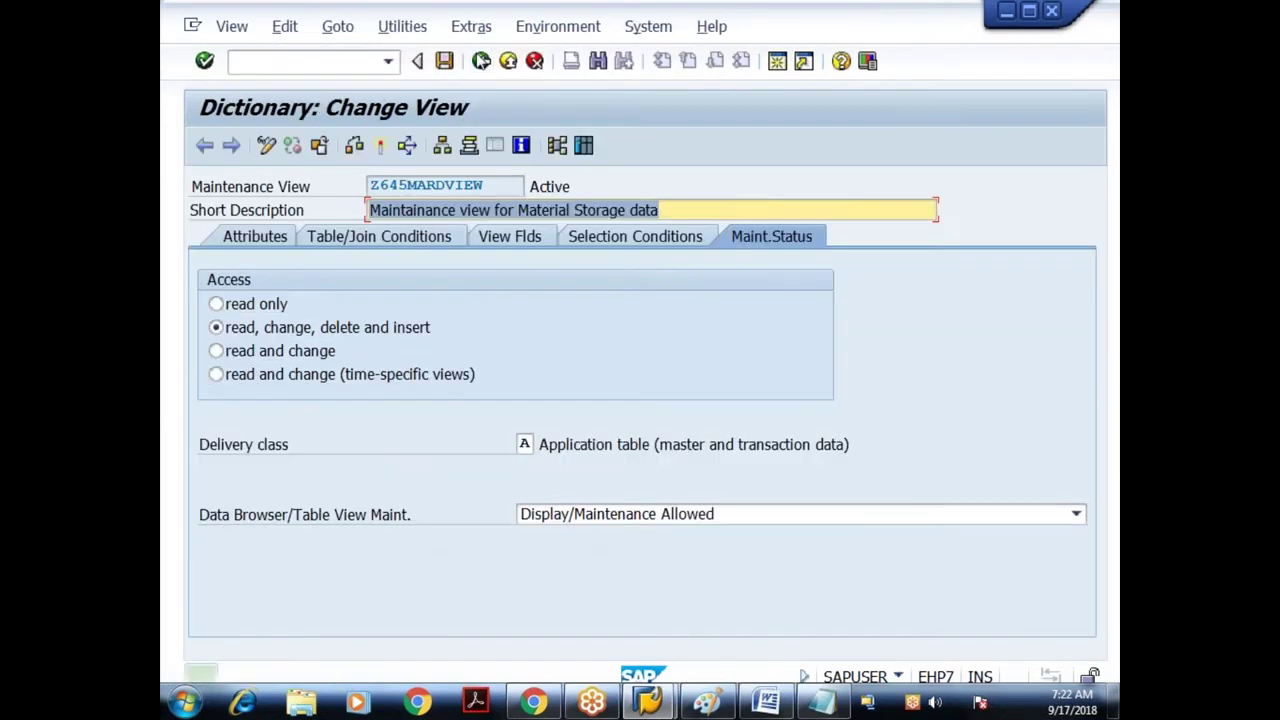
{"action": "left_click", "coordinate": [481, 61]}
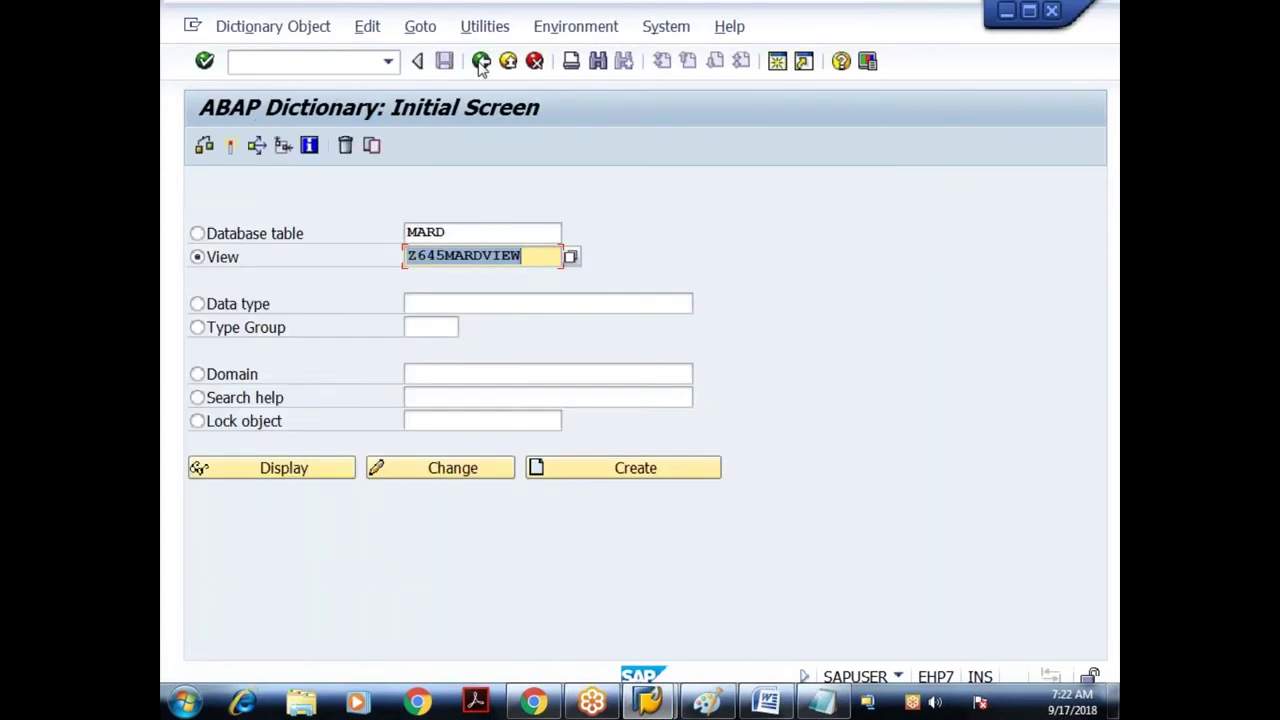
{"action": "left_click", "coordinate": [481, 61]}
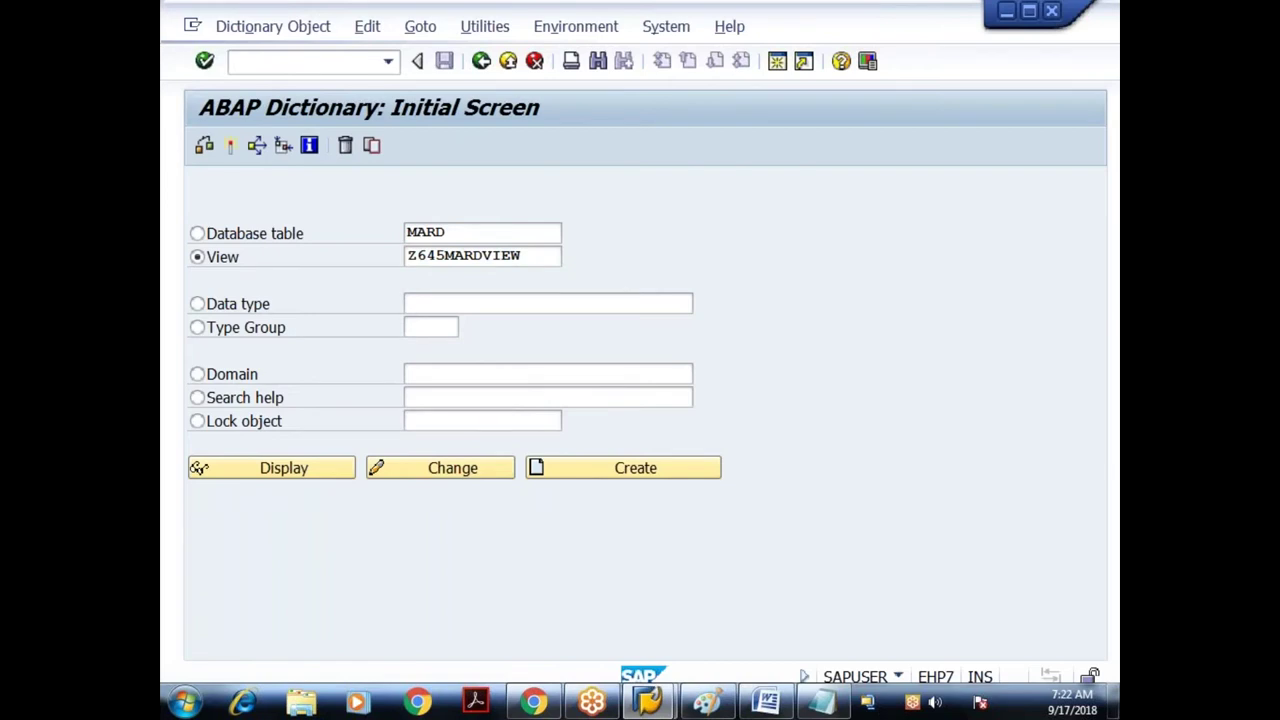
Test Z645MARDVIEW in transaction SM30 with client 800, material 100-100 and plant 1000, and exit to SAP Easy Access
{"action": "type", "text": "SM30"}
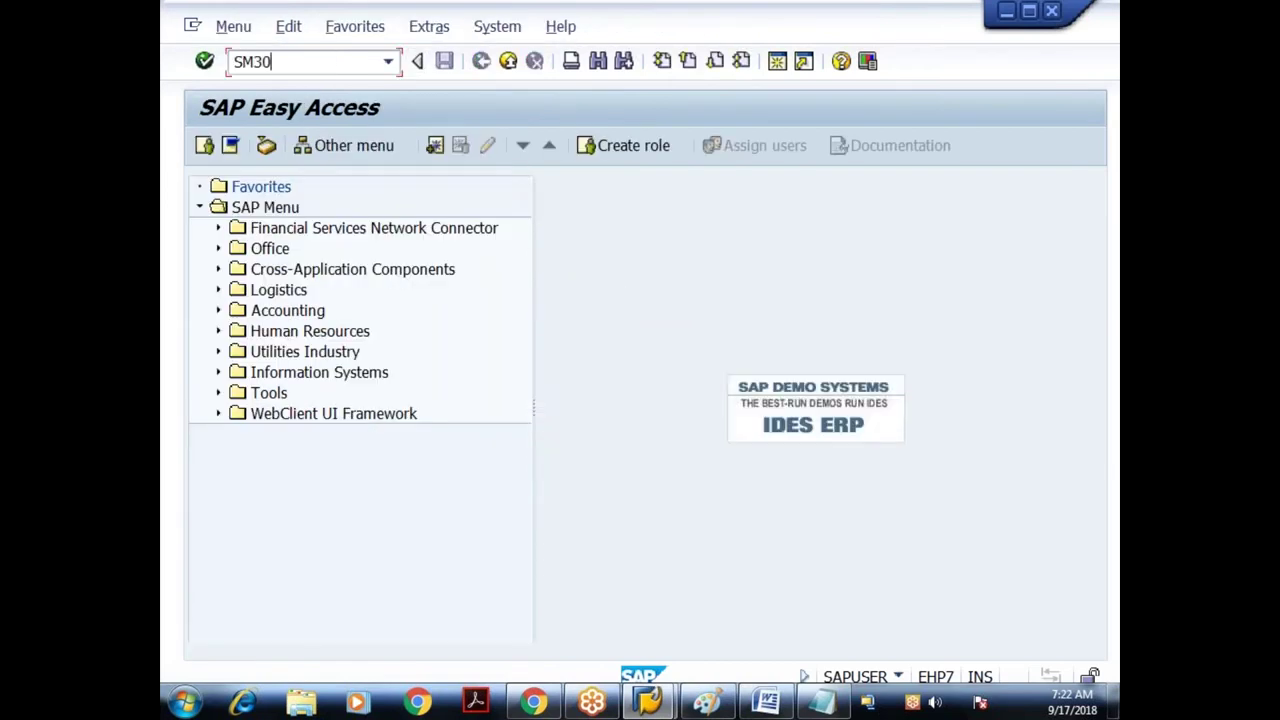
{"action": "key", "text": "Return"}
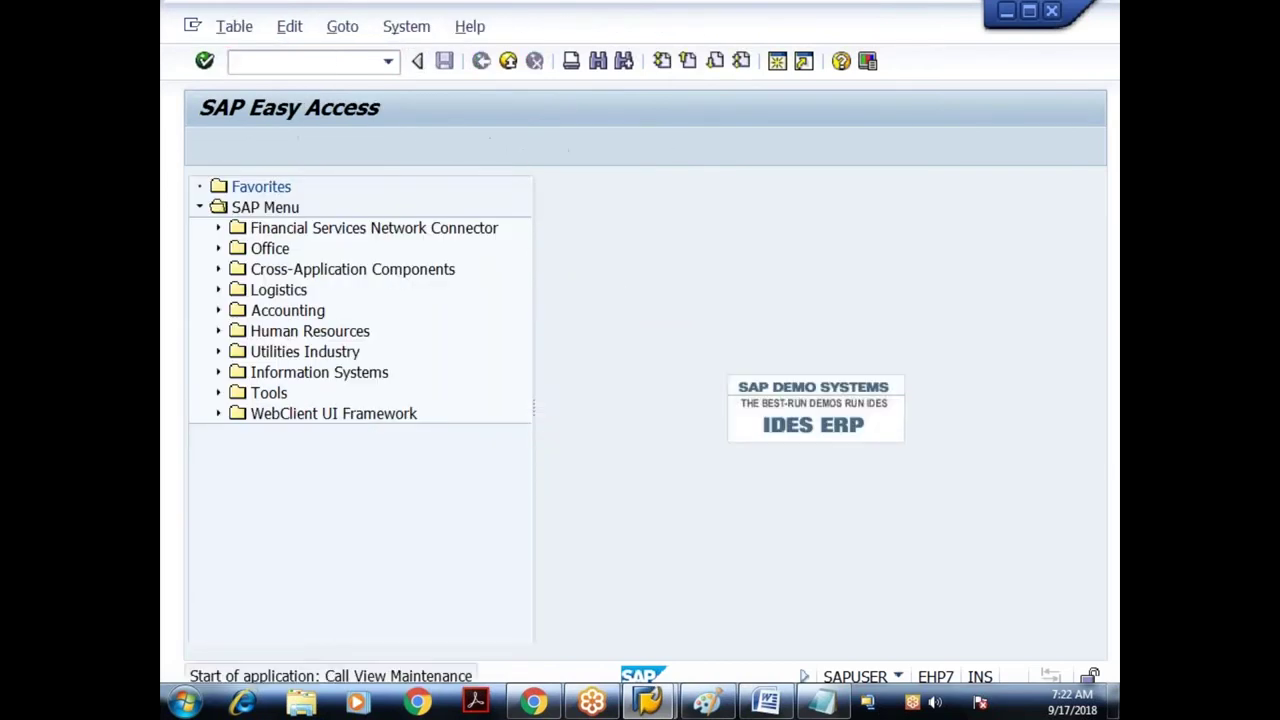
{"action": "left_click", "coordinate": [396, 428]}
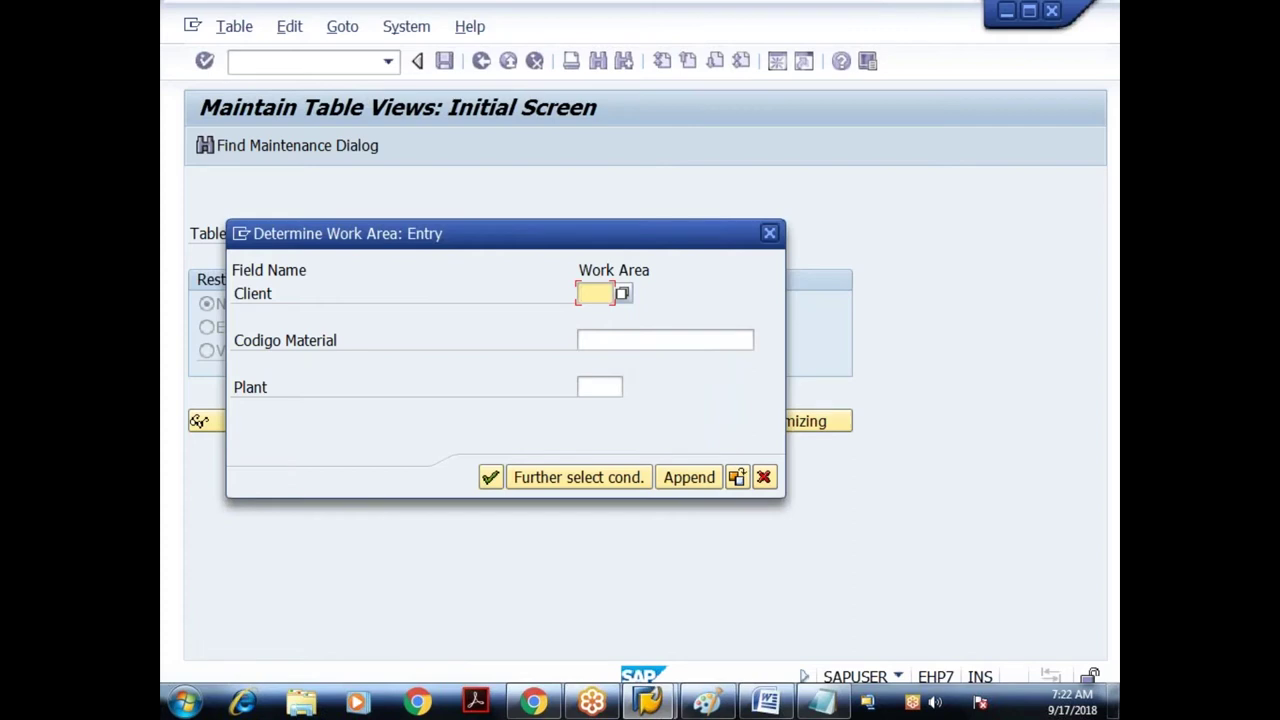
{"action": "type", "text": "800"}
{"action": "key", "text": "Tab"}
{"action": "type", "text": "100-100"}
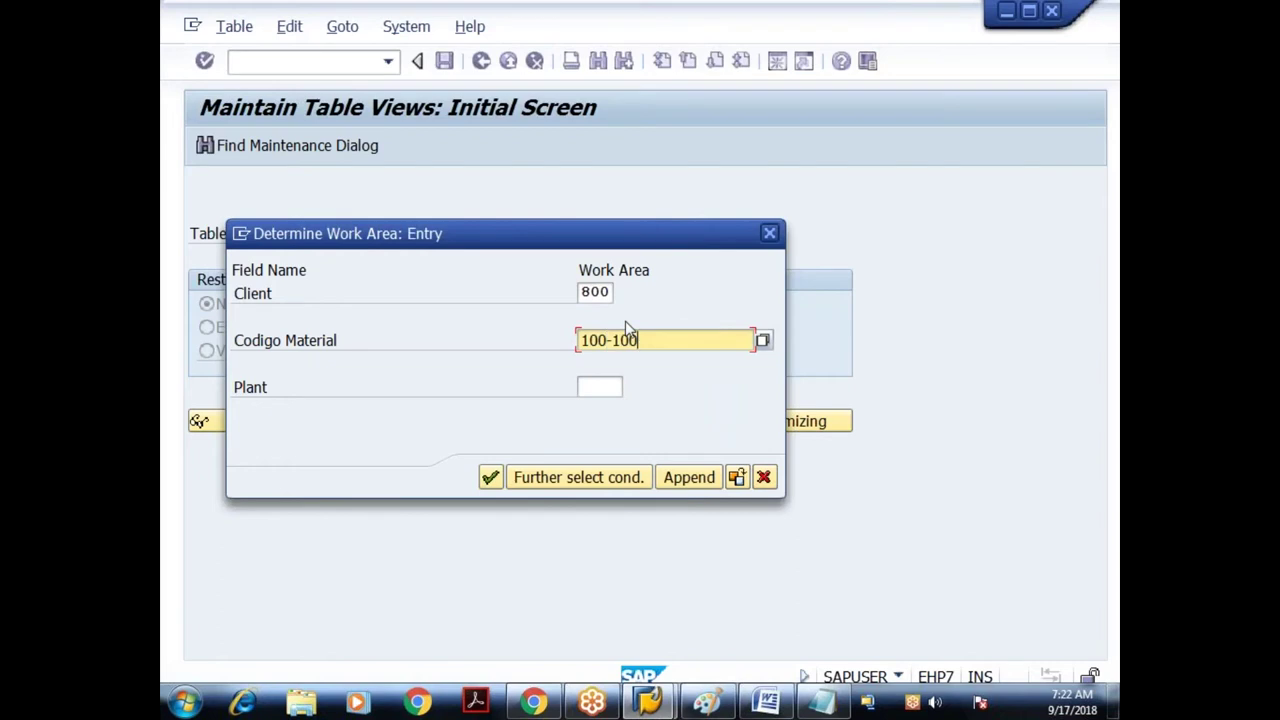
{"action": "key", "text": "Tab"}
{"action": "type", "text": "1000"}
{"action": "key", "text": "Return"}
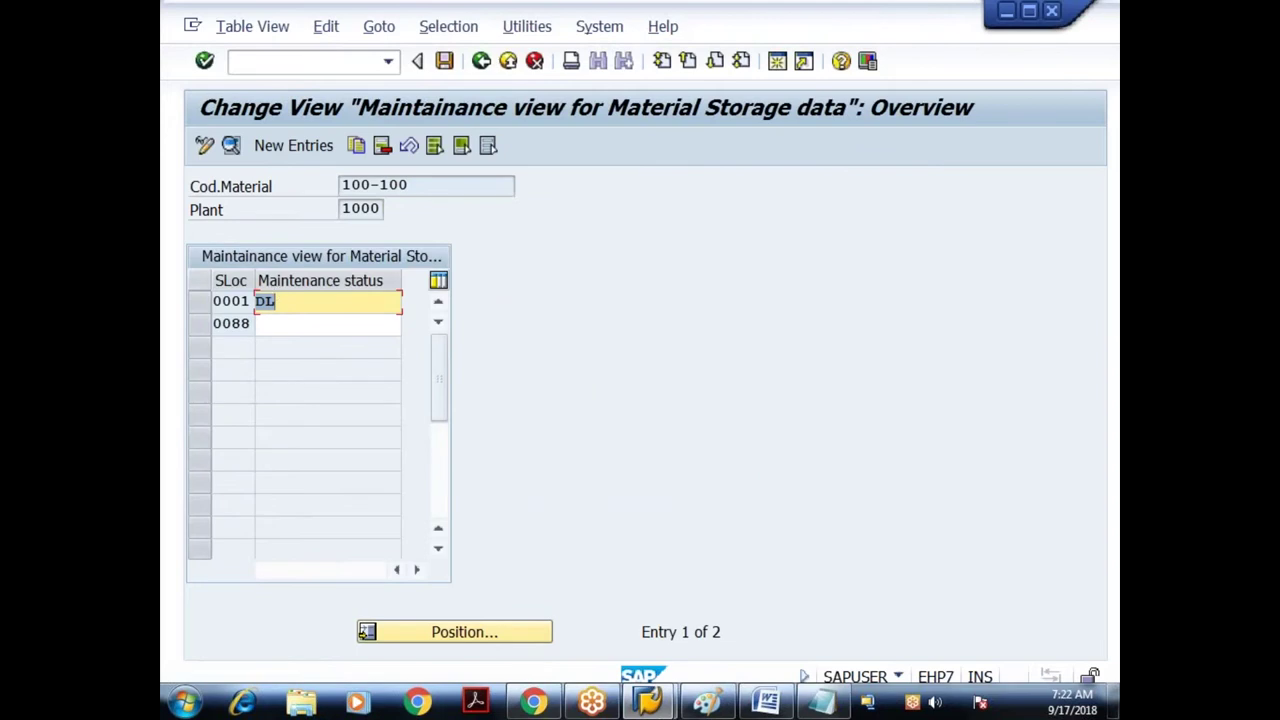
{"action": "left_click", "coordinate": [481, 61]}
{"action": "left_click", "coordinate": [481, 61]}
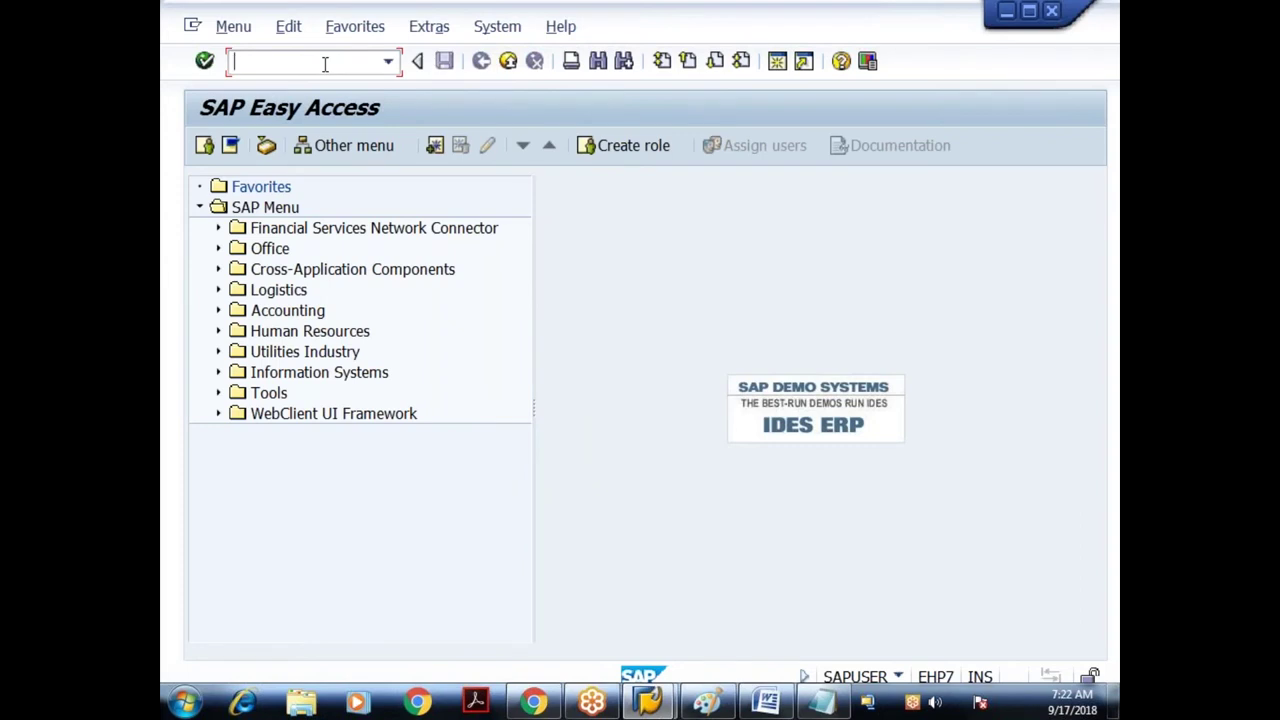
Open Z645MARAVIEW for maintenance in transaction SM30 to check its overview, and return to the initial screen
{"action": "type", "text": "SM30"}
{"action": "key", "text": "Return"}
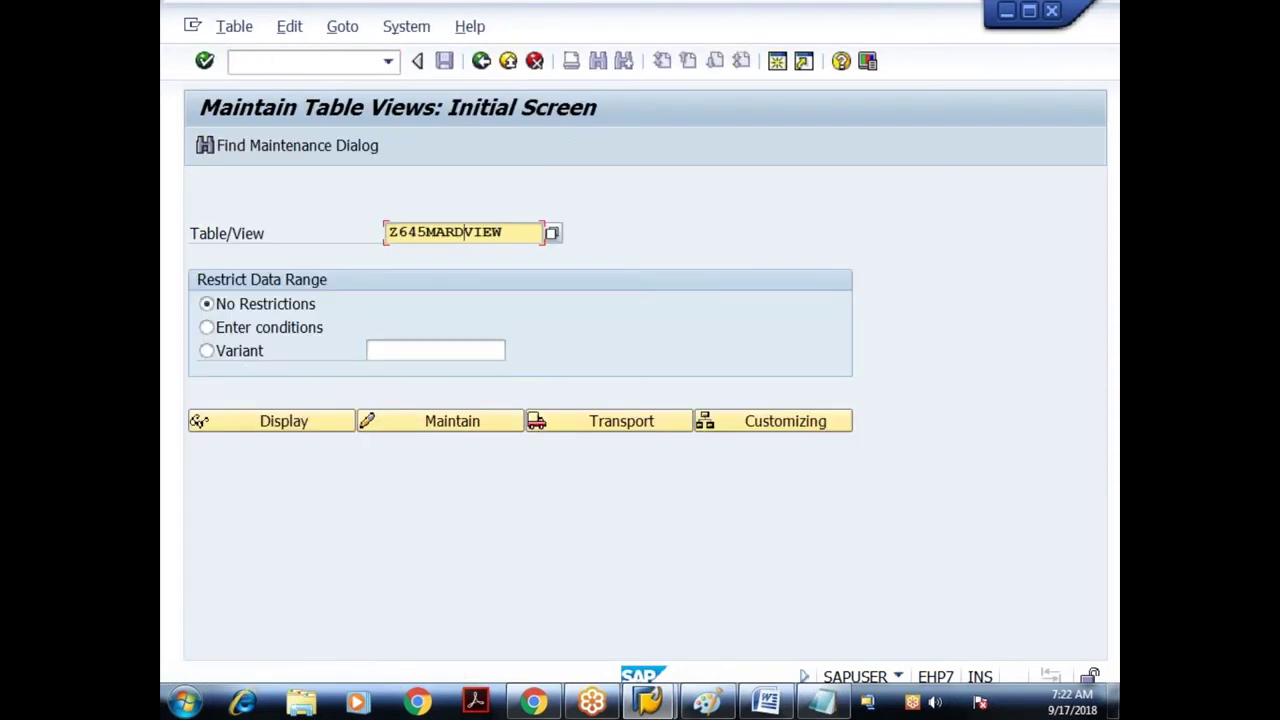
{"action": "key", "text": "ctrl+a"}
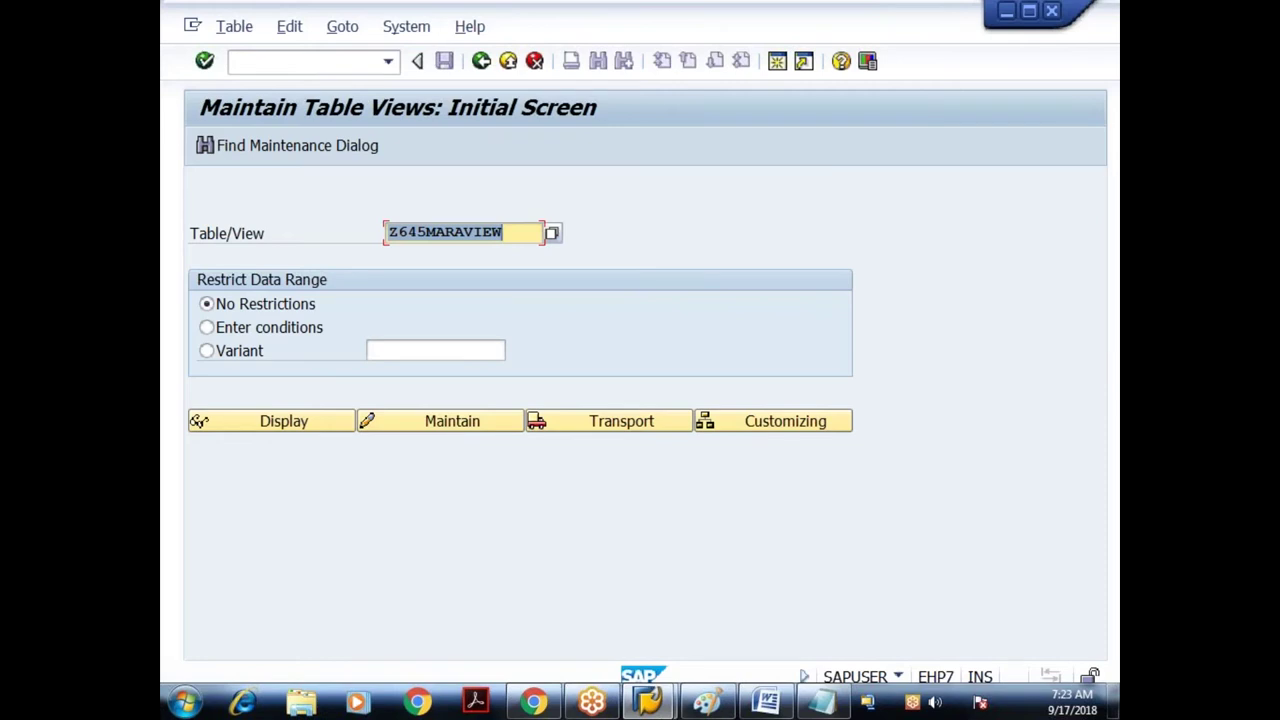
{"action": "left_click", "coordinate": [454, 432]}
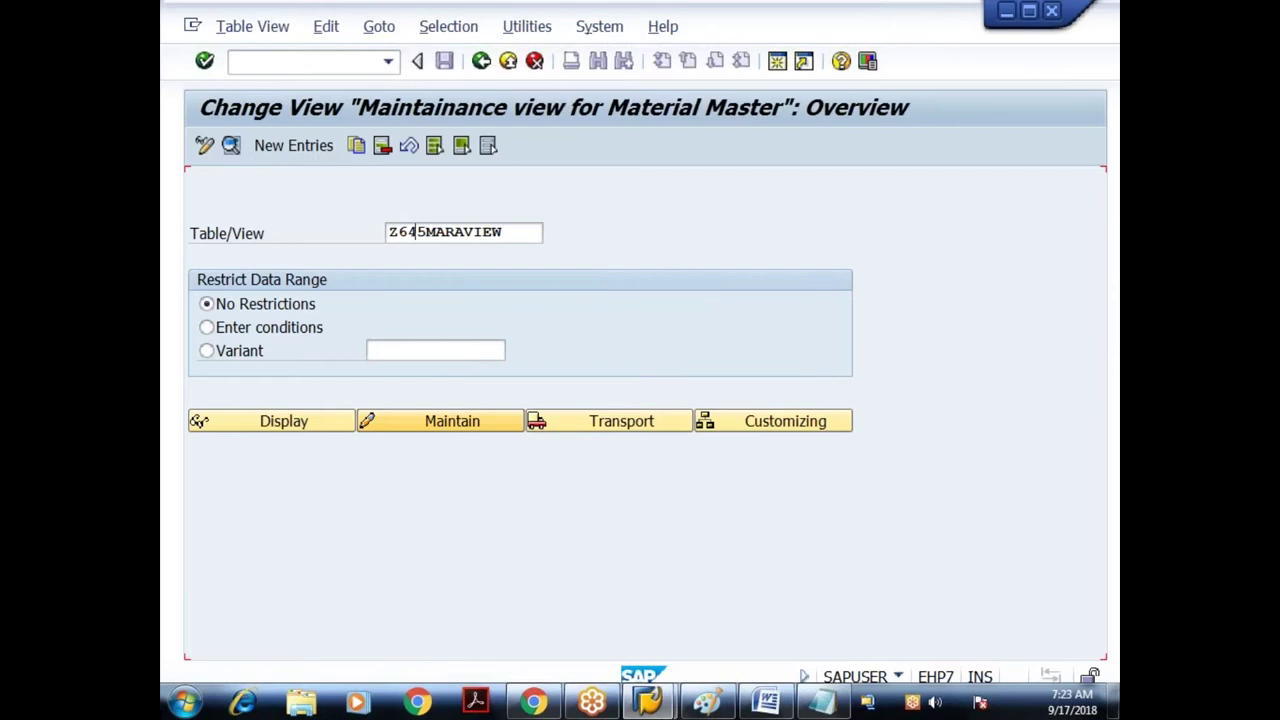
{"action": "key", "text": "F3"}
Test Z645MARCVIEW maintenance with client 800 and material 100-100, and exit to SAP Easy Access
{"action": "left_click", "coordinate": [465, 232]}
{"action": "key", "text": "BackSpace"}
{"action": "type", "text": "c"}
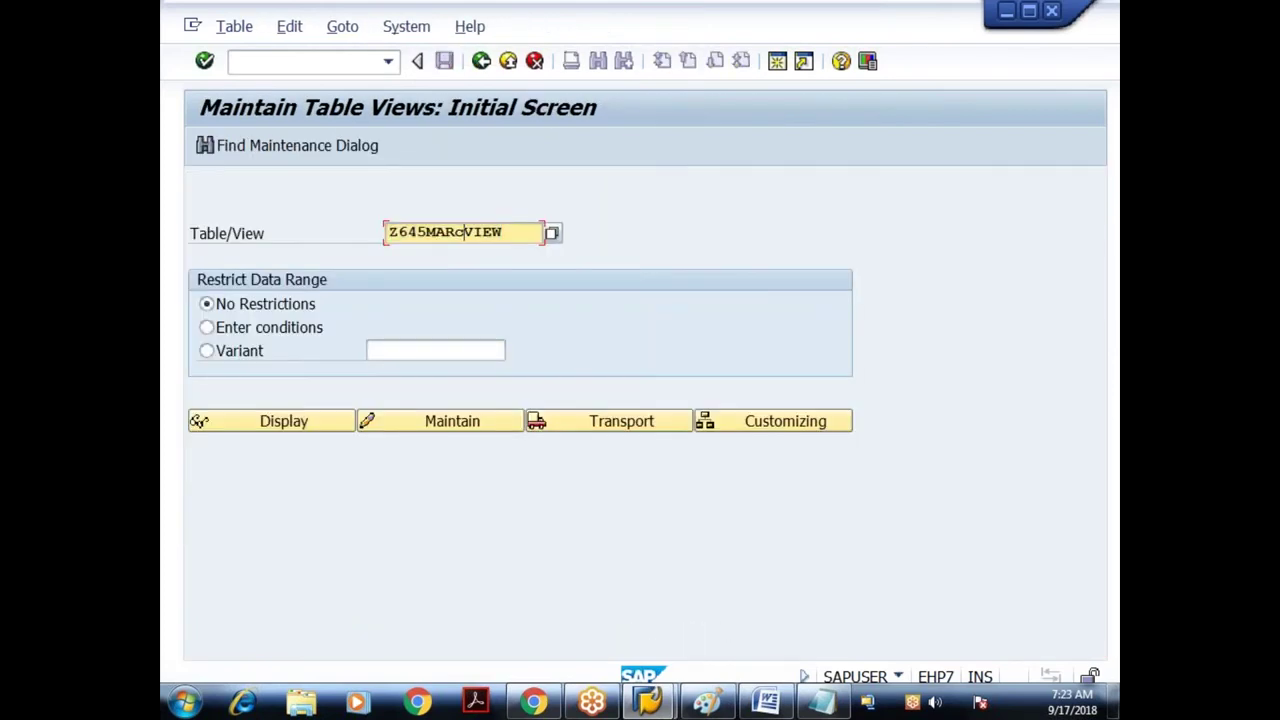
{"action": "left_click", "coordinate": [492, 421]}
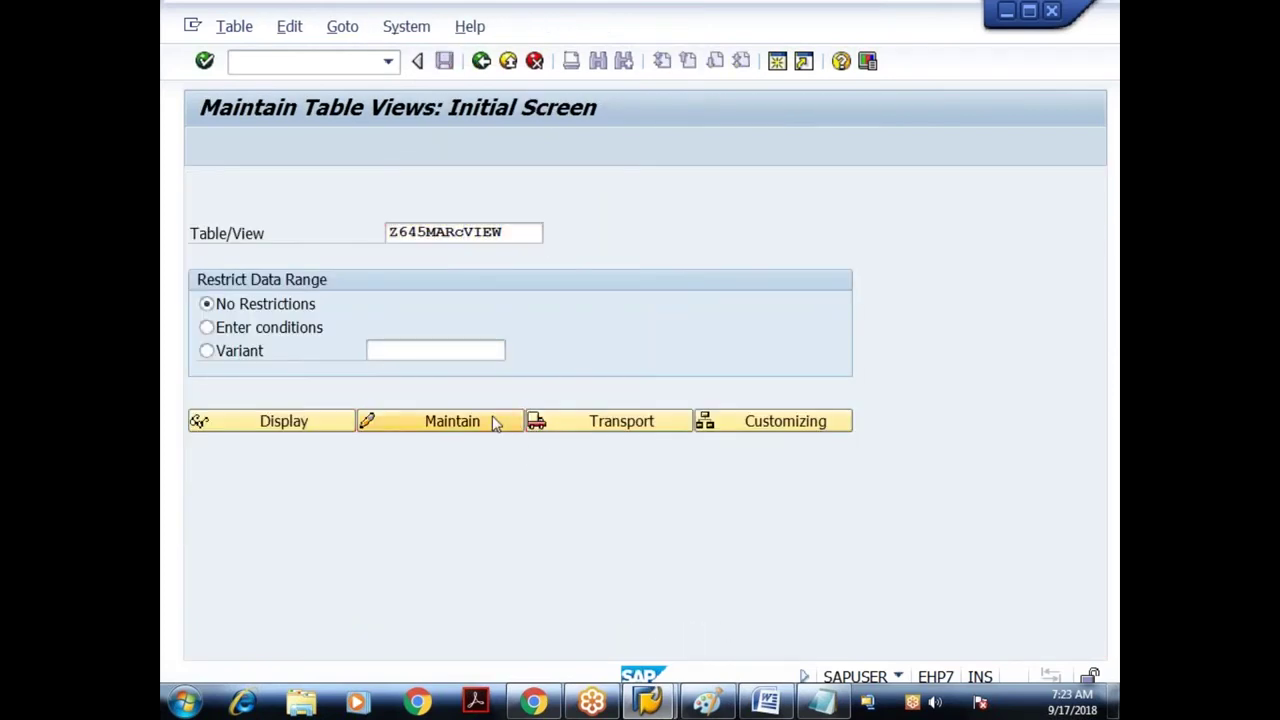
{"action": "left_click", "coordinate": [617, 292]}
{"action": "left_click", "coordinate": [595, 349]}
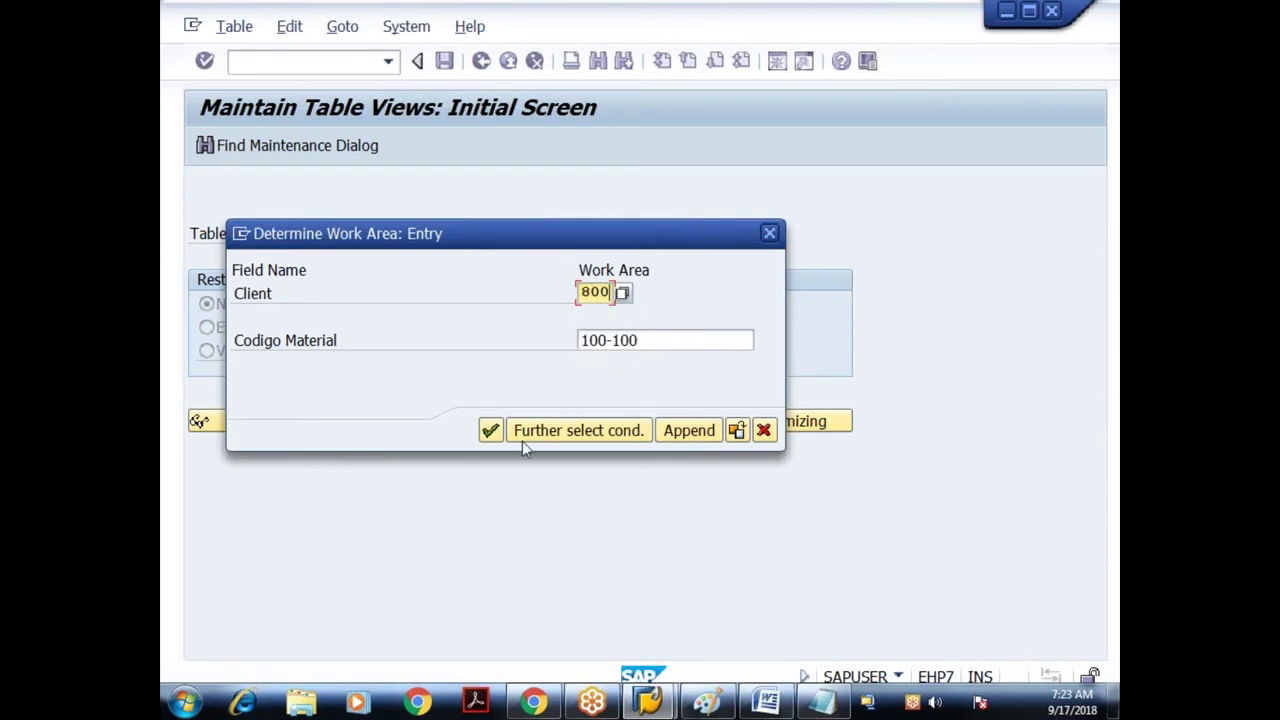
{"action": "left_click", "coordinate": [490, 430]}
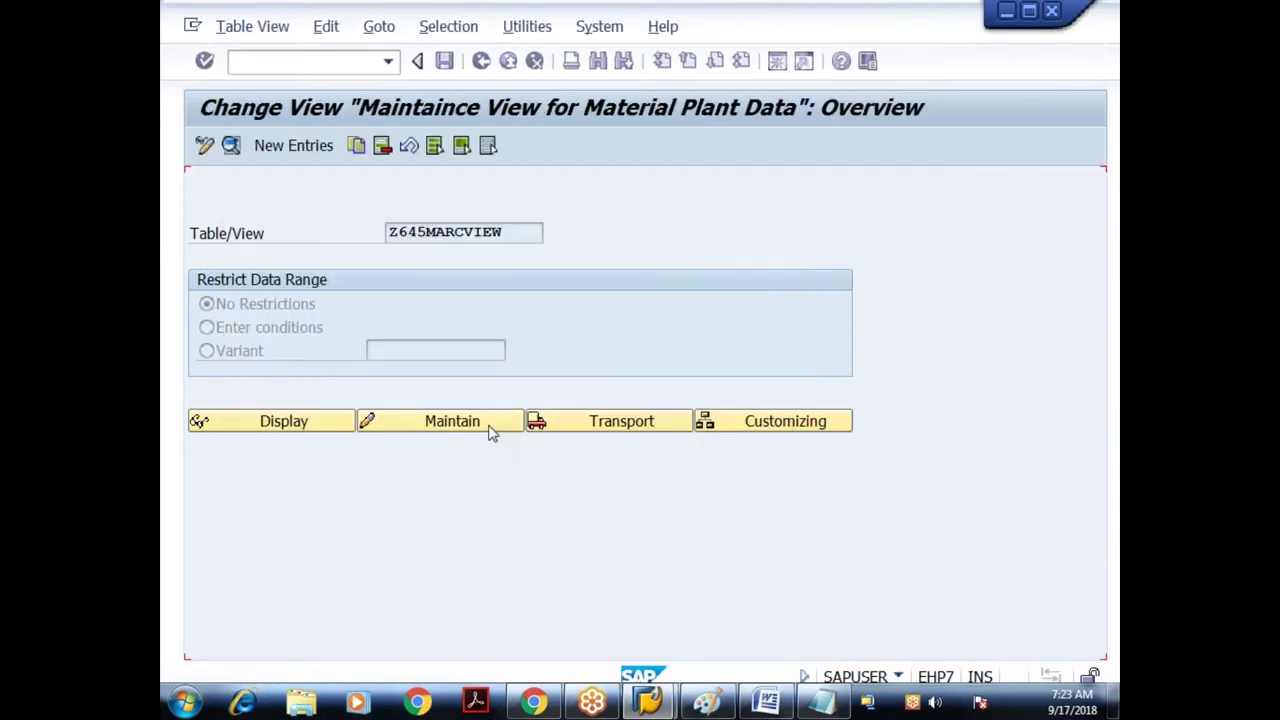
{"action": "left_click", "coordinate": [481, 62]}
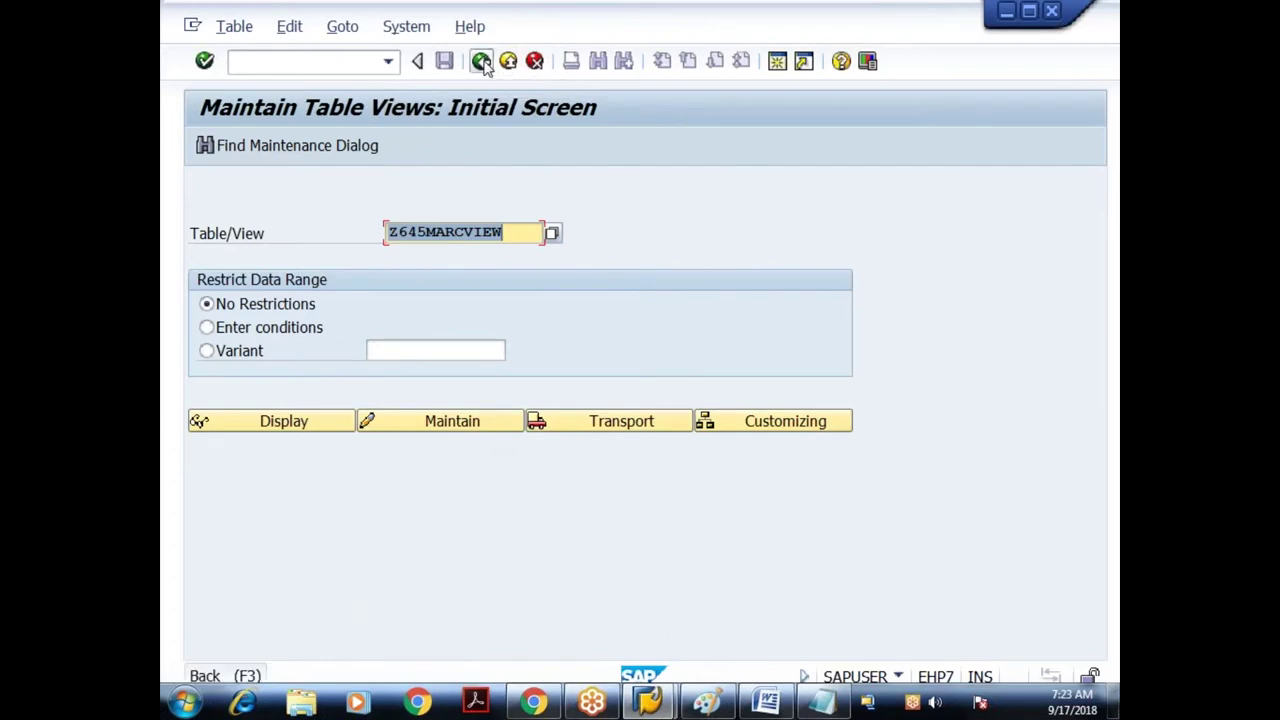
{"action": "left_click", "coordinate": [481, 62]}
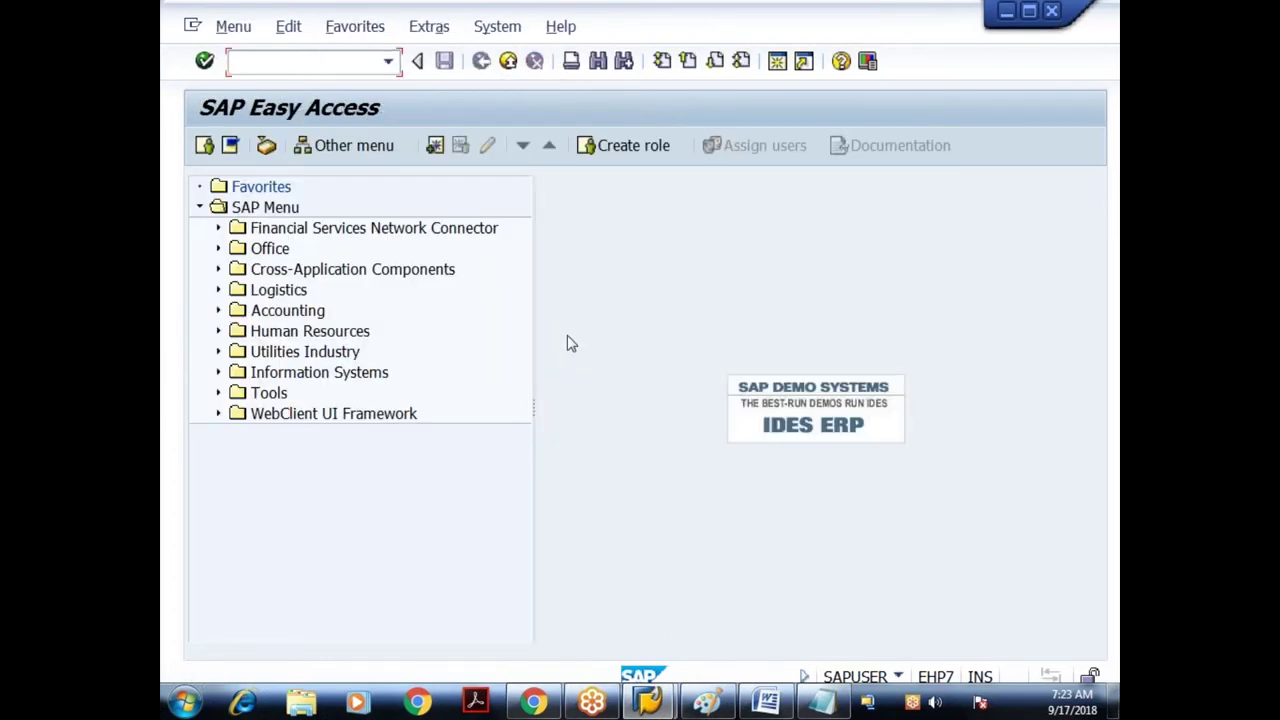
Switch to the Paint diagram, mark off the view cluster (se54) caption, and return to the SAP Easy Access window
{"action": "left_click", "coordinate": [706, 708]}
{"action": "left_click_drag", "start_coordinate": [271, 420], "coordinate": [522, 488]}
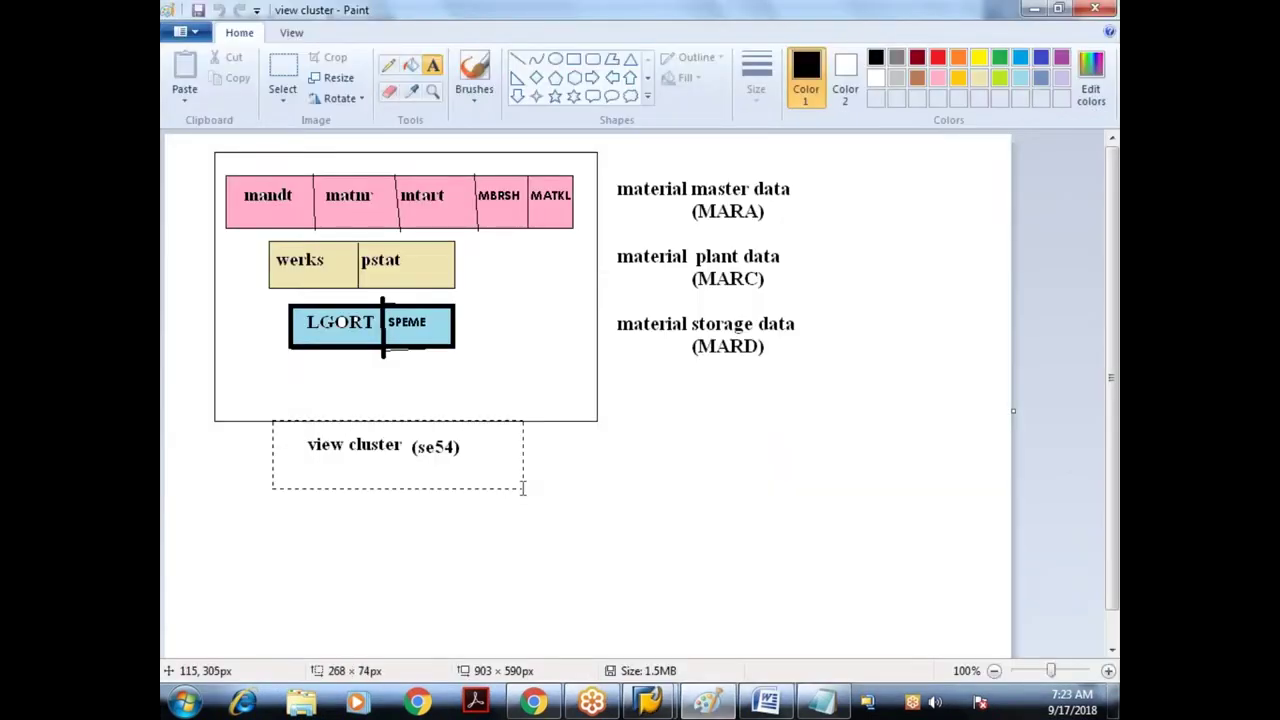
{"action": "mouse_move", "coordinate": [650, 700]}
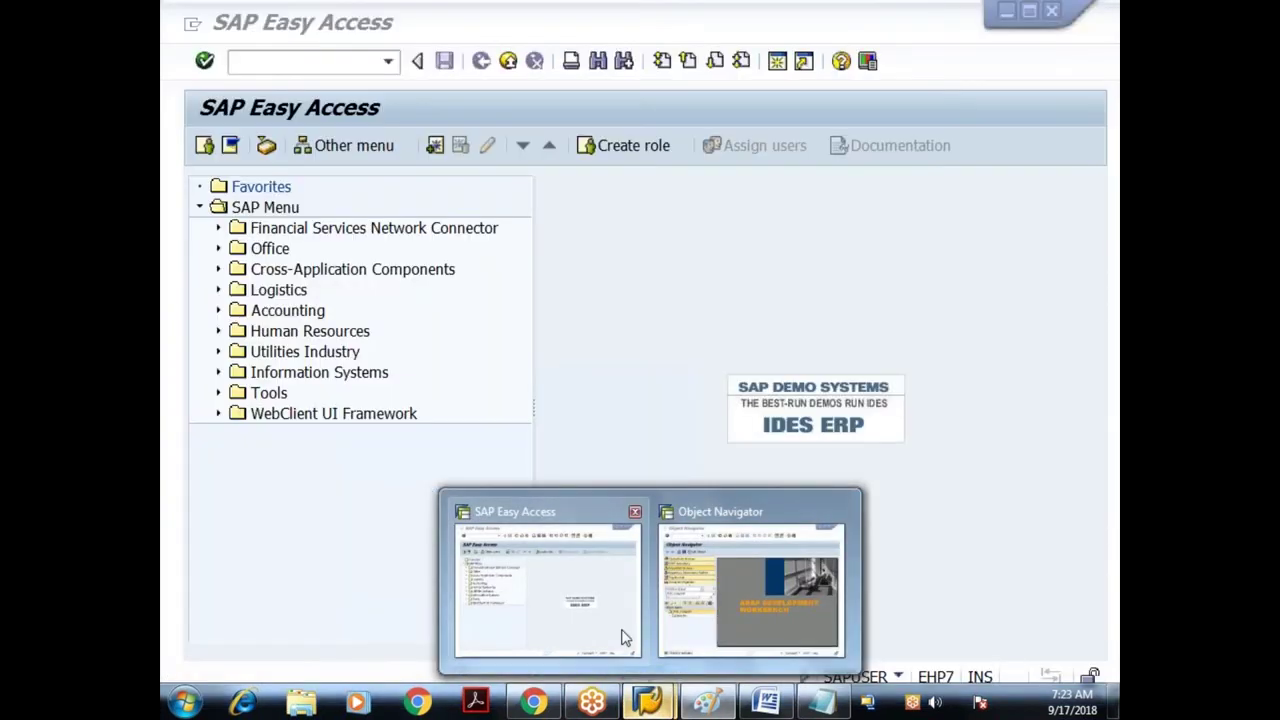
{"action": "left_click", "coordinate": [622, 637]}
Start transaction SE54, clear the table/view name and open view cluster editing
{"action": "type", "text": "se54"}
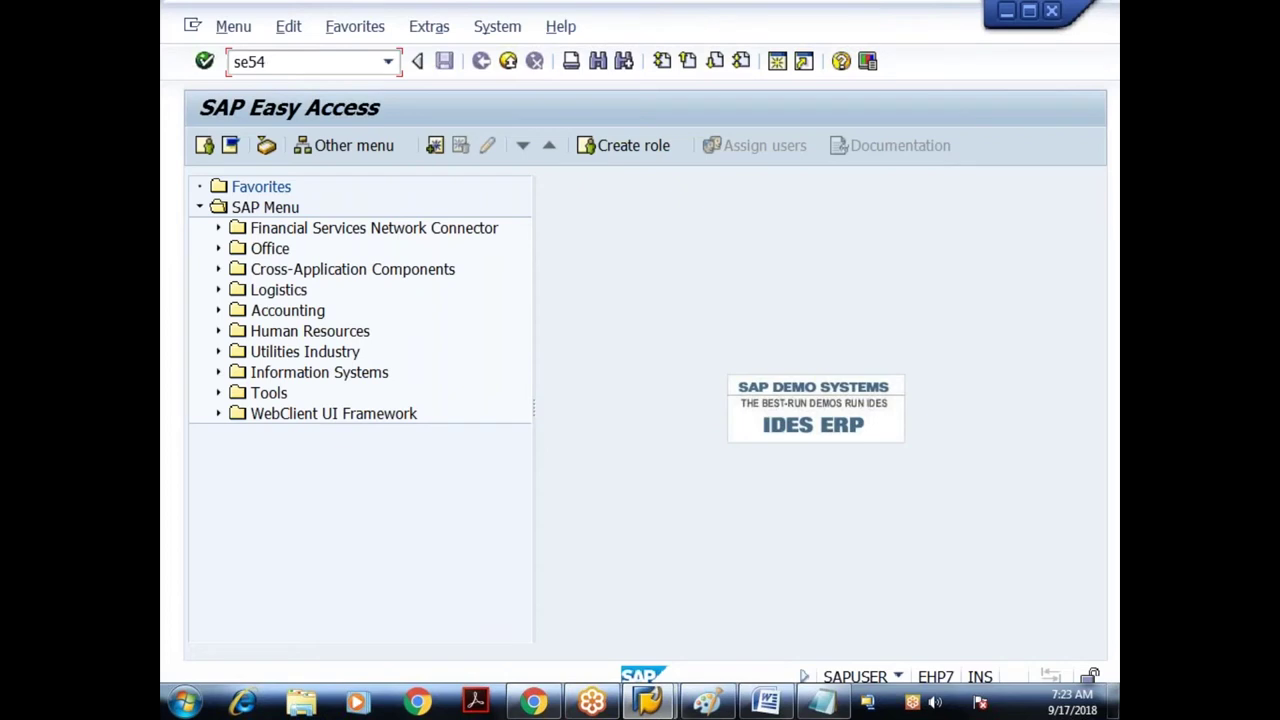
{"action": "key", "text": "Return"}
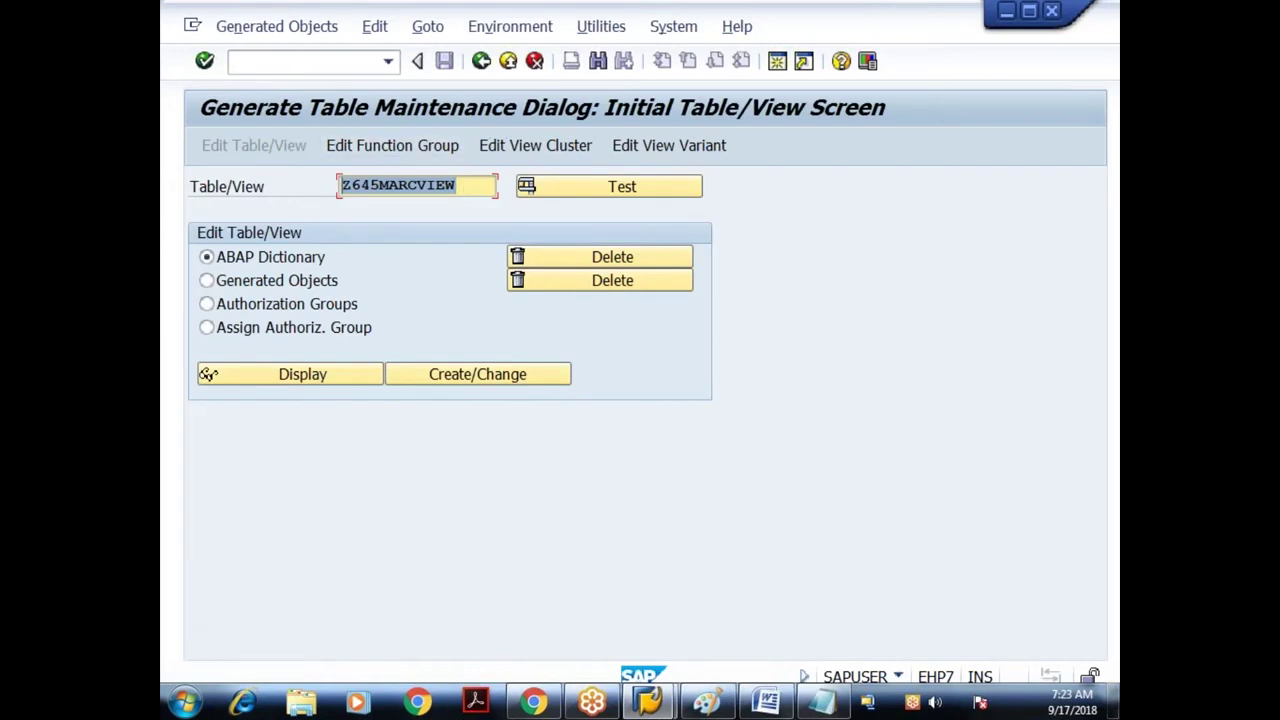
{"action": "key", "text": "Delete"}
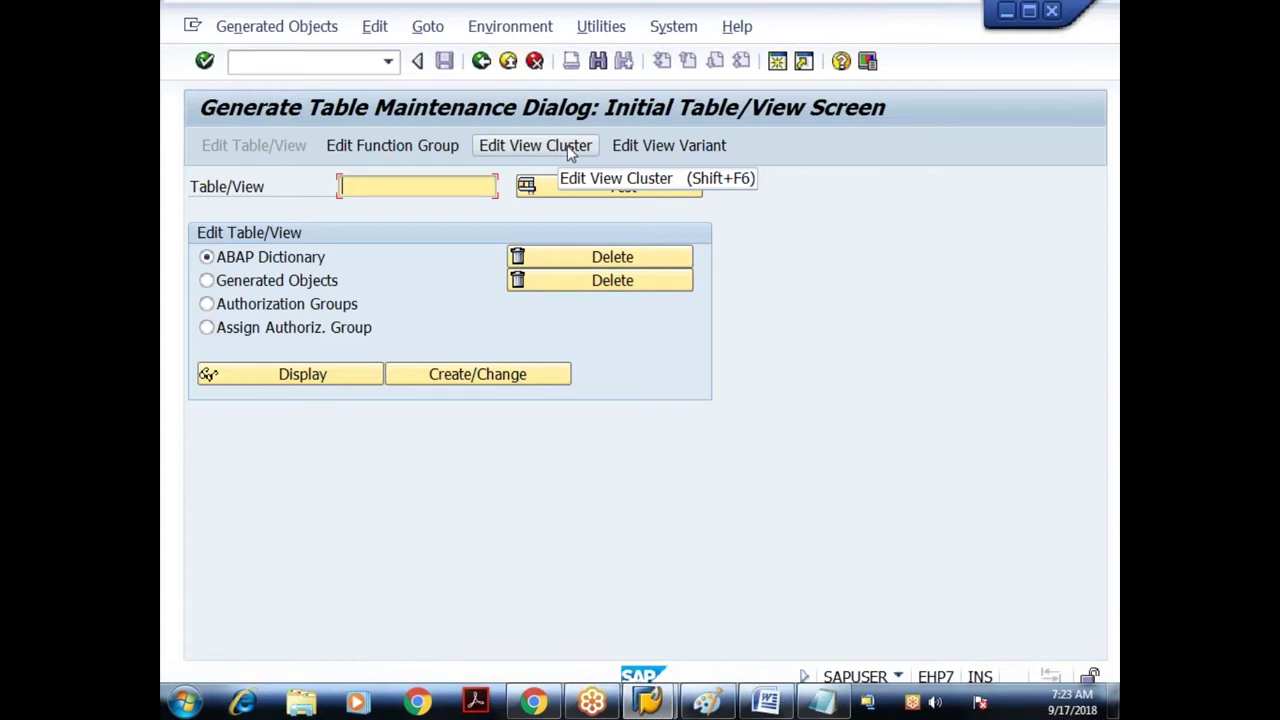
{"action": "left_click", "coordinate": [537, 146]}
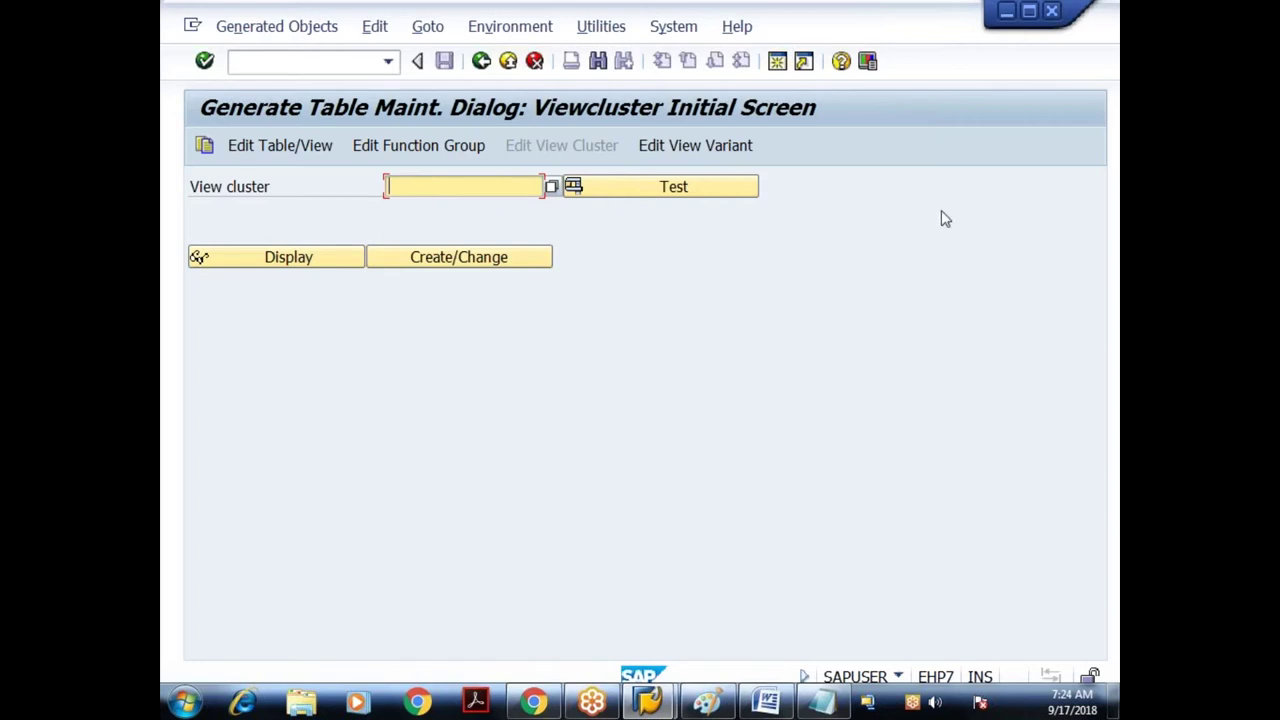
Create the view cluster Z645MATCLUSTER, accept the SAP data notice and save its directory entry in package $TMP
{"action": "type", "text": "Z645MATCLUSTER"}
{"action": "key", "text": "Return"}
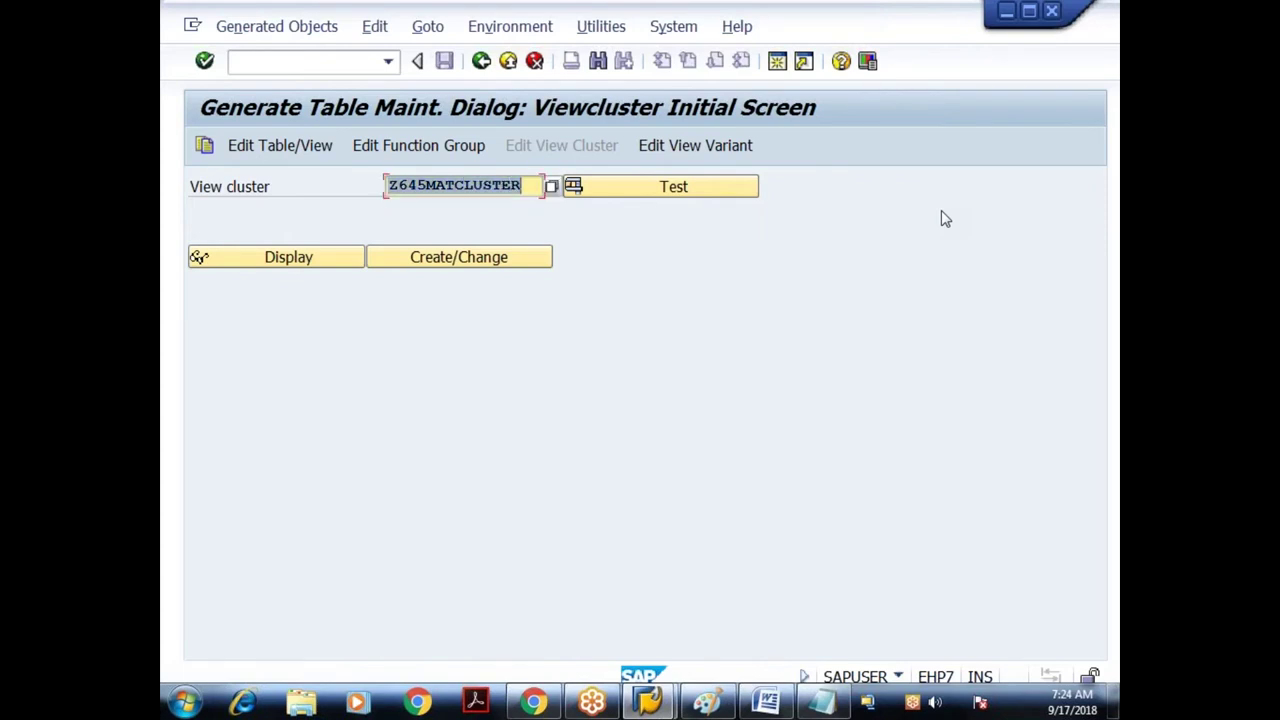
{"action": "left_click_drag", "start_coordinate": [524, 185], "coordinate": [355, 183]}
{"action": "left_click", "coordinate": [452, 185]}
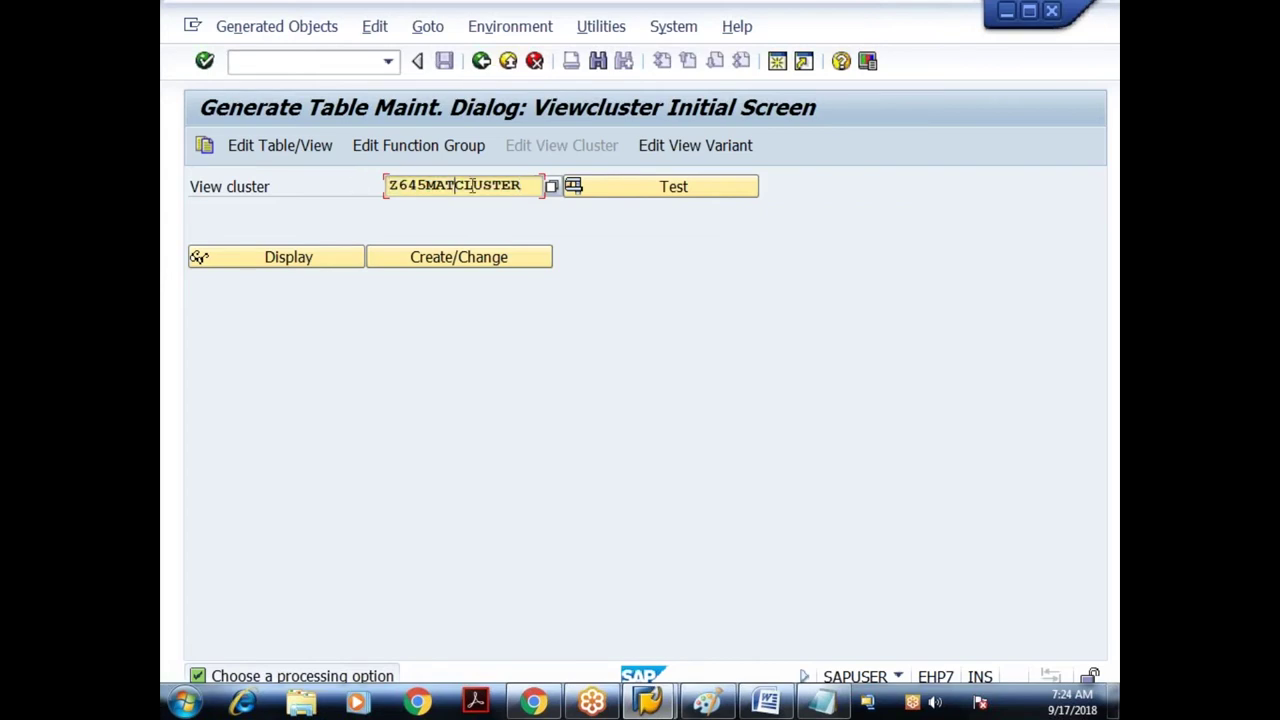
{"action": "left_click_drag", "start_coordinate": [521, 186], "coordinate": [355, 188]}
{"action": "left_click", "coordinate": [449, 257]}
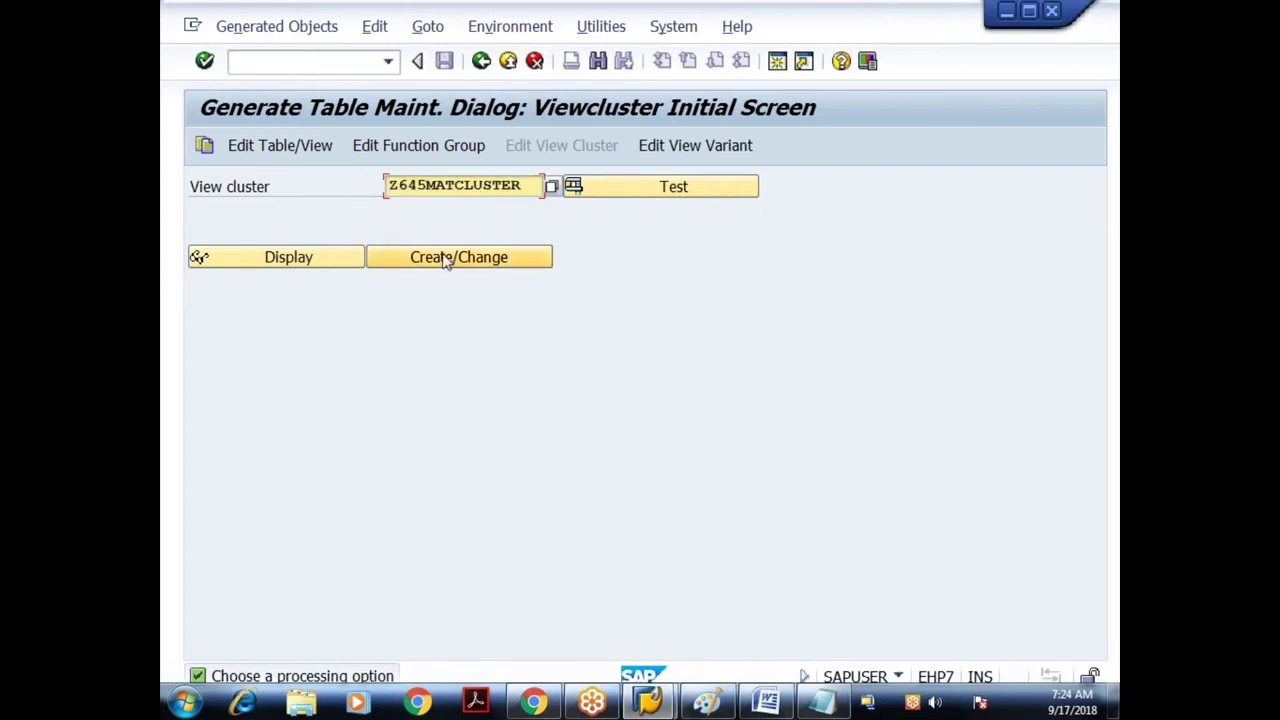
{"action": "left_click", "coordinate": [447, 257]}
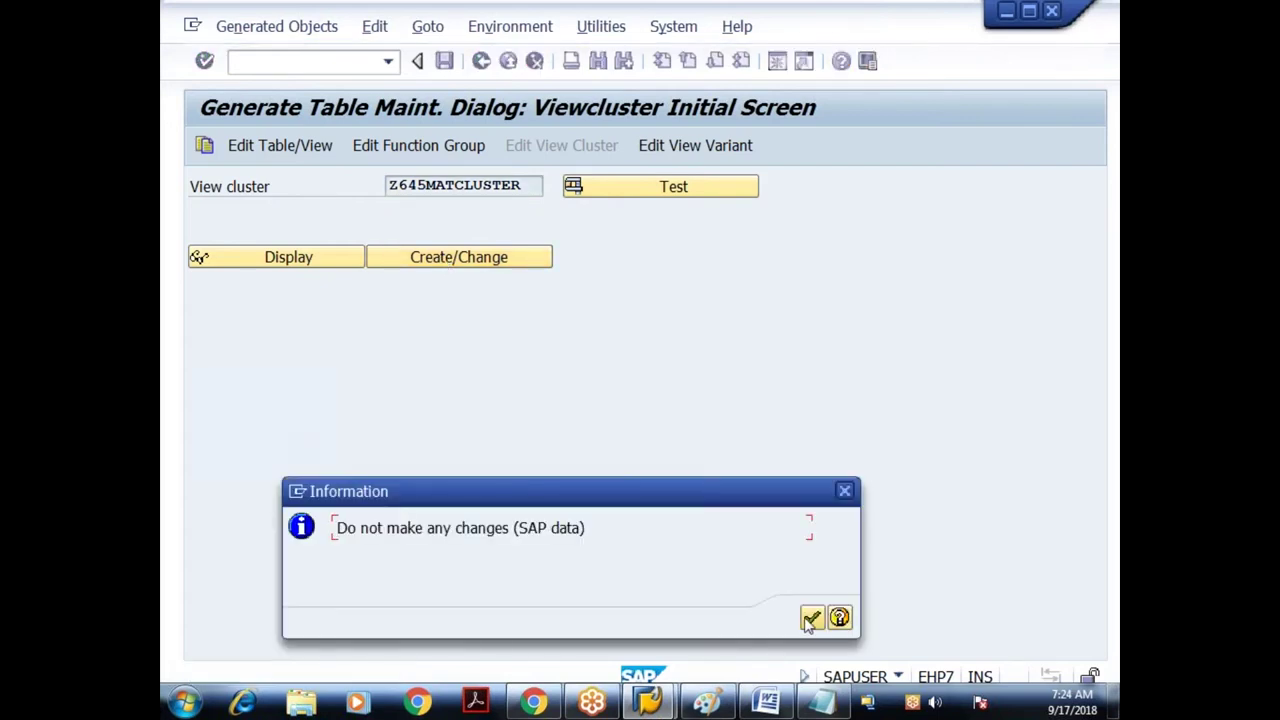
{"action": "left_click", "coordinate": [811, 618]}
{"action": "left_click", "coordinate": [620, 523]}
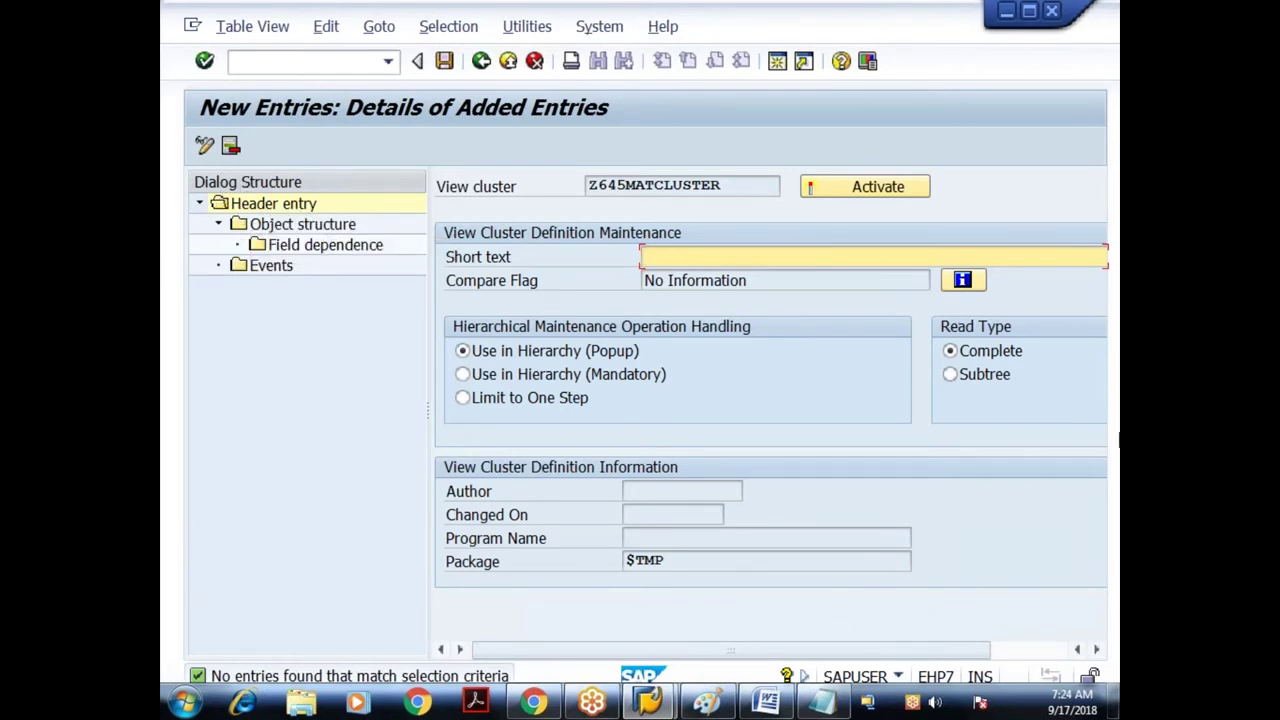
Enter "View cluster for Material Data" as the short text in the header entry of Z645MATCLUSTER
{"action": "type", "text": "View cluster f"}
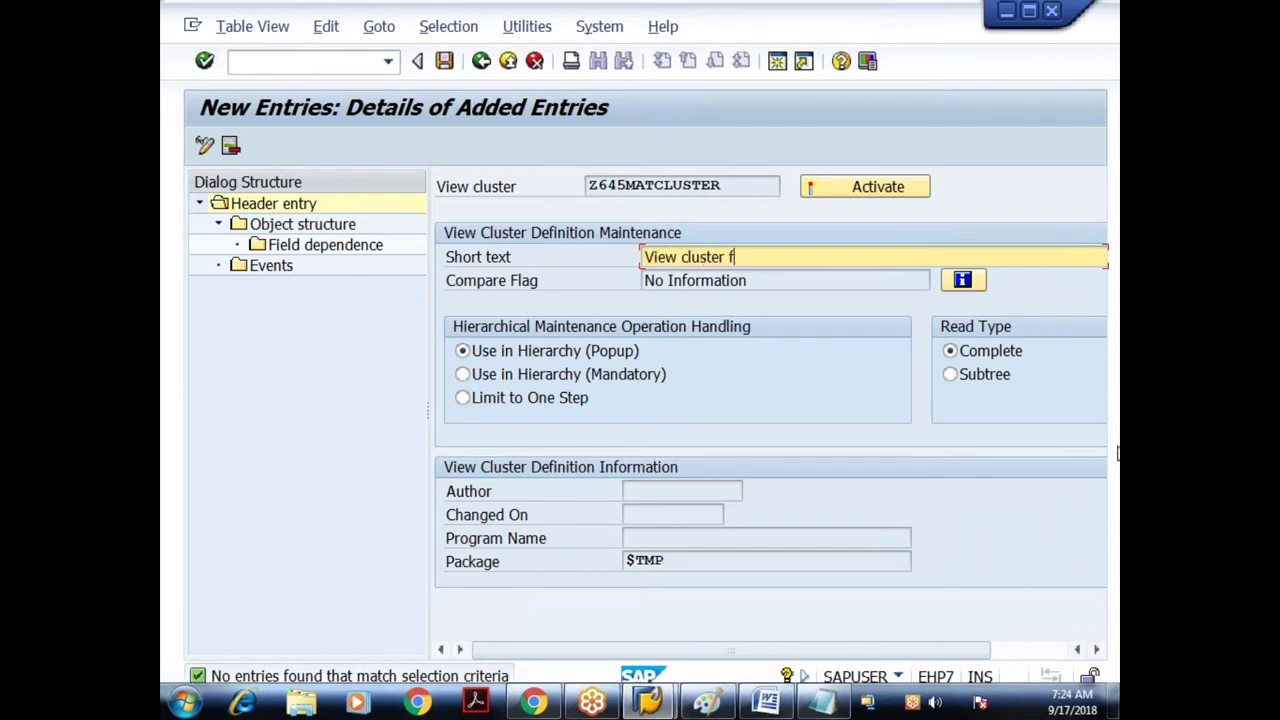
{"action": "type", "text": "or Material Data"}
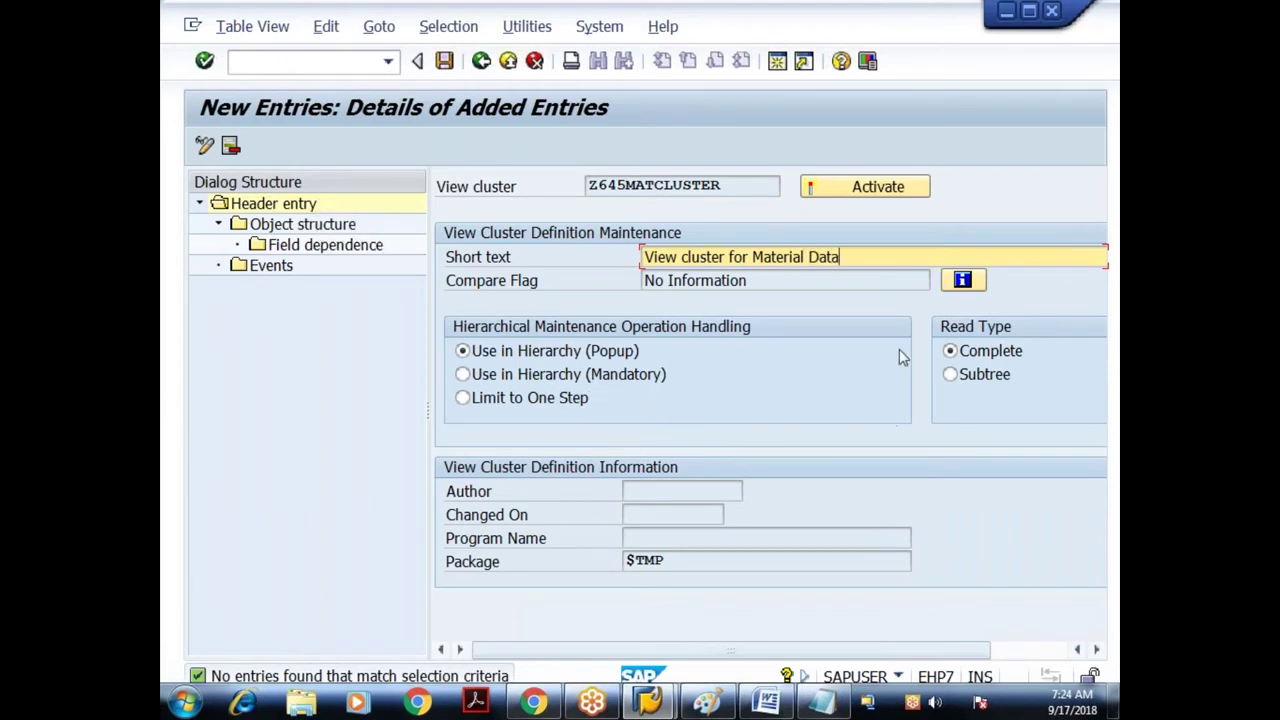
{"action": "double_click", "coordinate": [258, 206]}
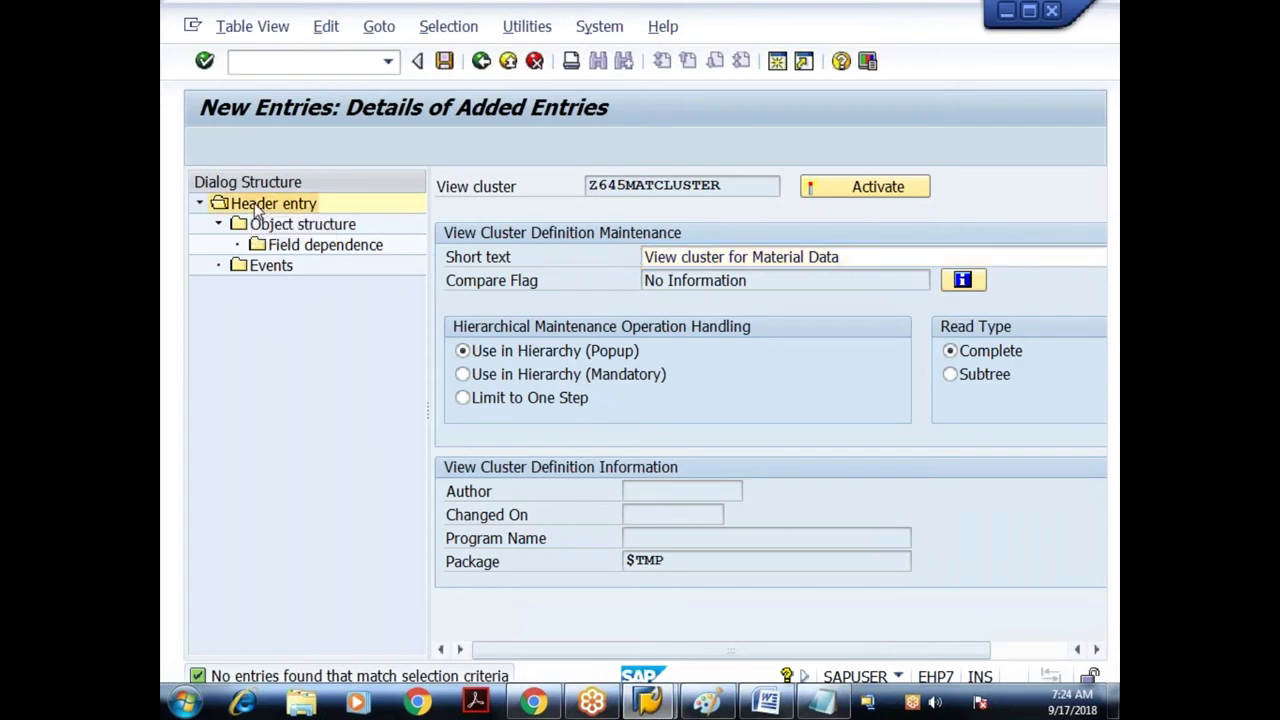
{"action": "left_click", "coordinate": [672, 257]}
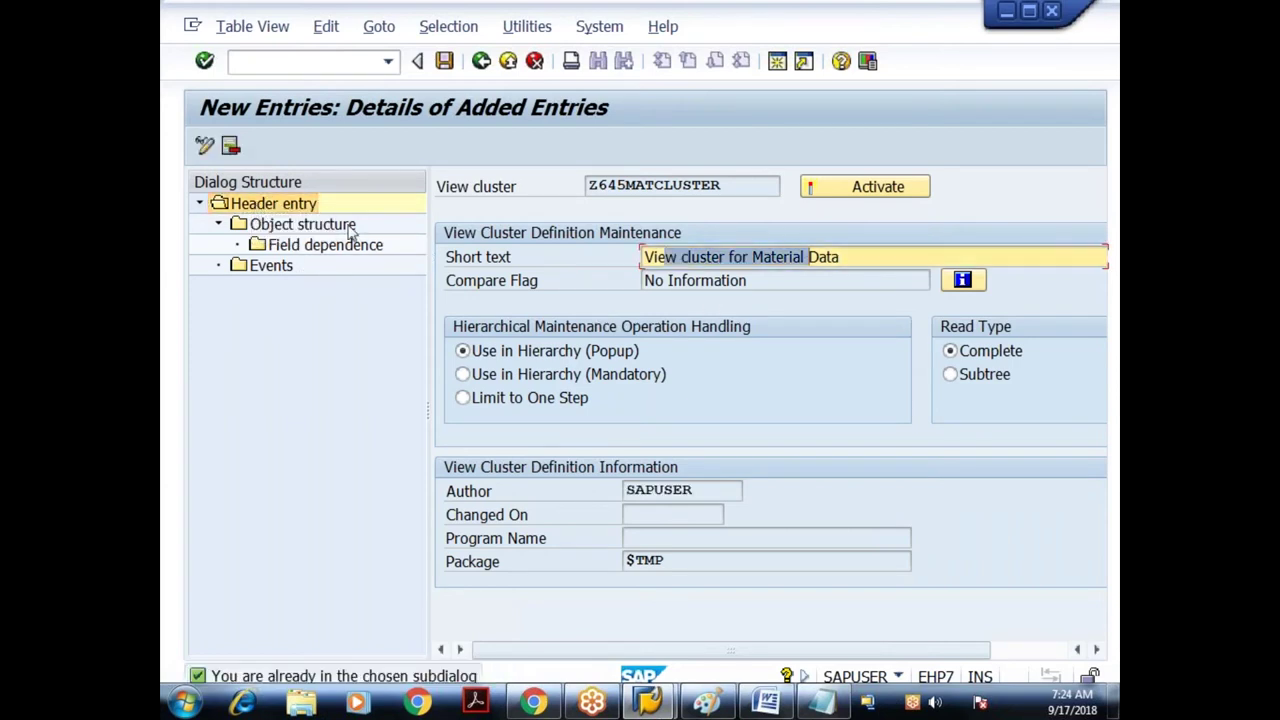
Open the cluster's object structure and add new entries for Z645MARAVIEW, Z645MARCVIEW and Z645MARDVIEW, accepting the information notices
{"action": "double_click", "coordinate": [280, 226]}
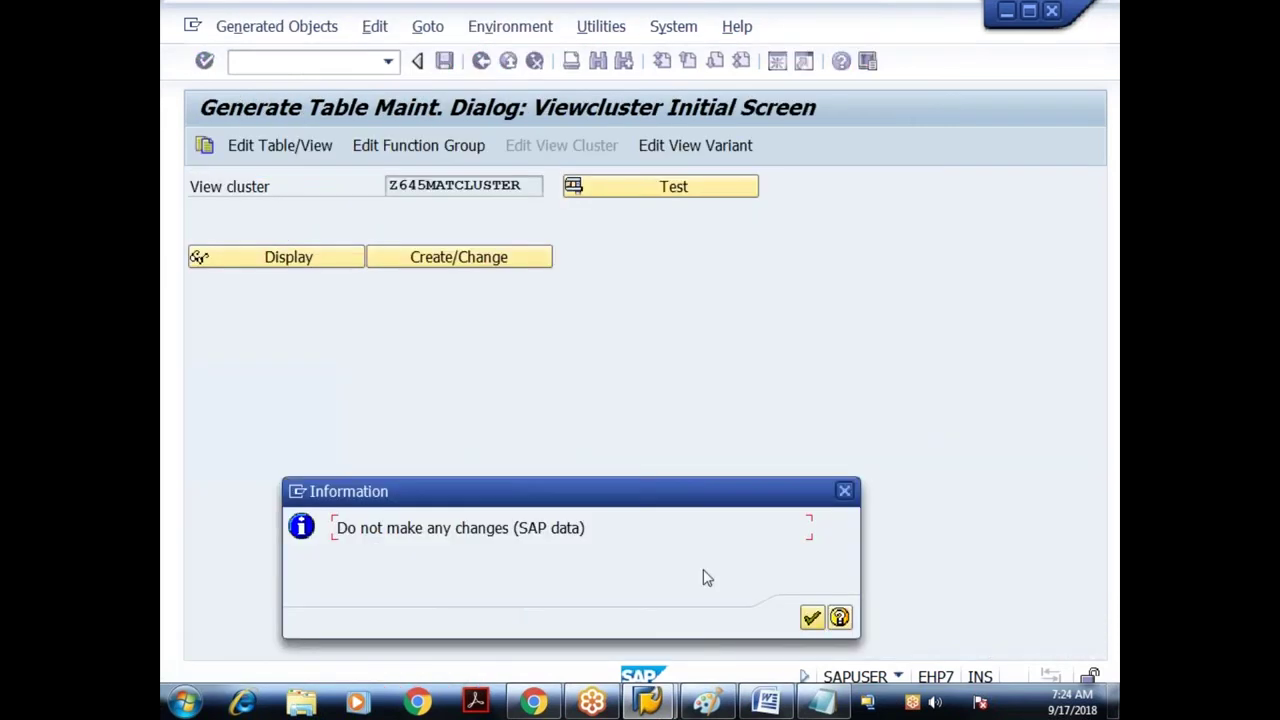
{"action": "left_click", "coordinate": [810, 620]}
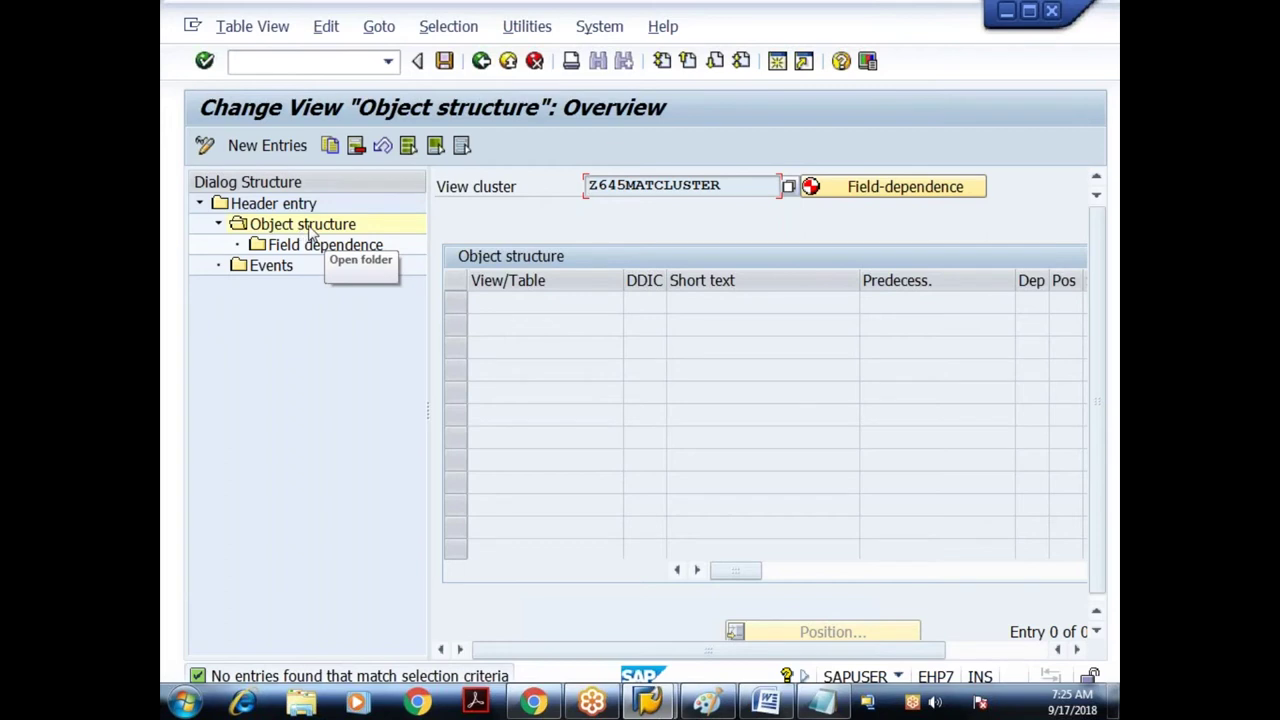
{"action": "left_click", "coordinate": [264, 147]}
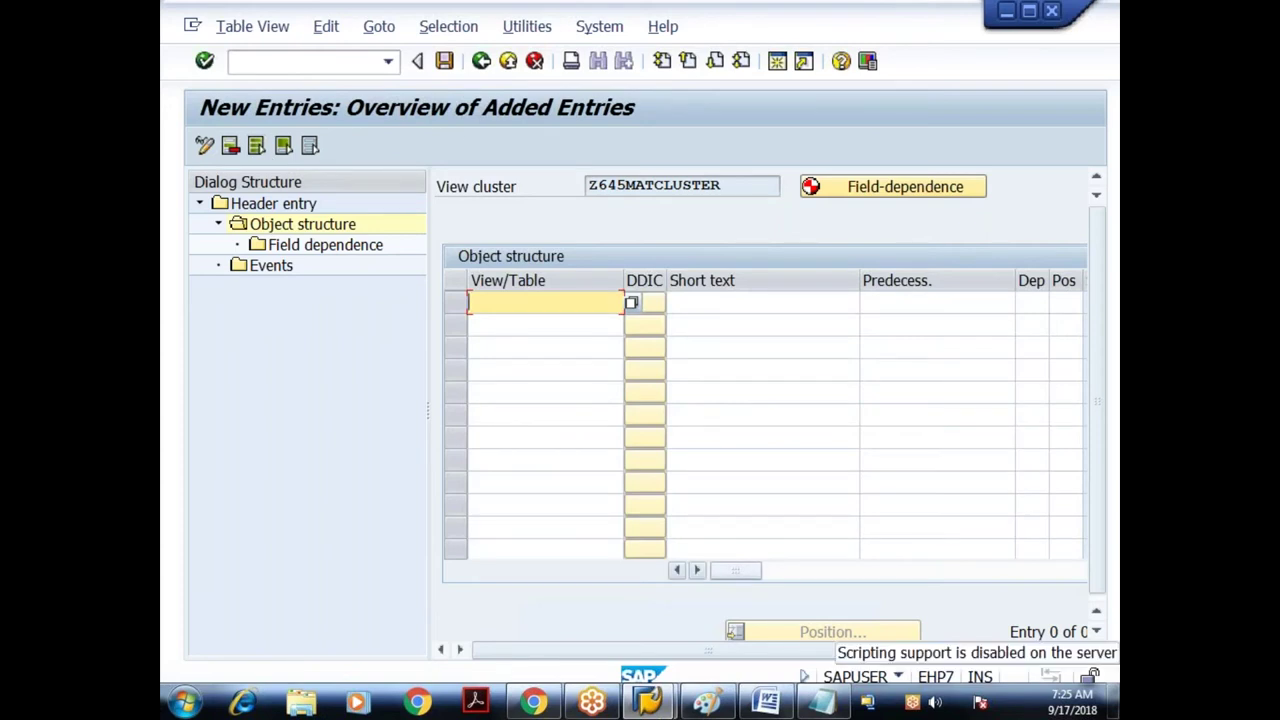
{"action": "type", "text": "Z645MARAVIEW"}
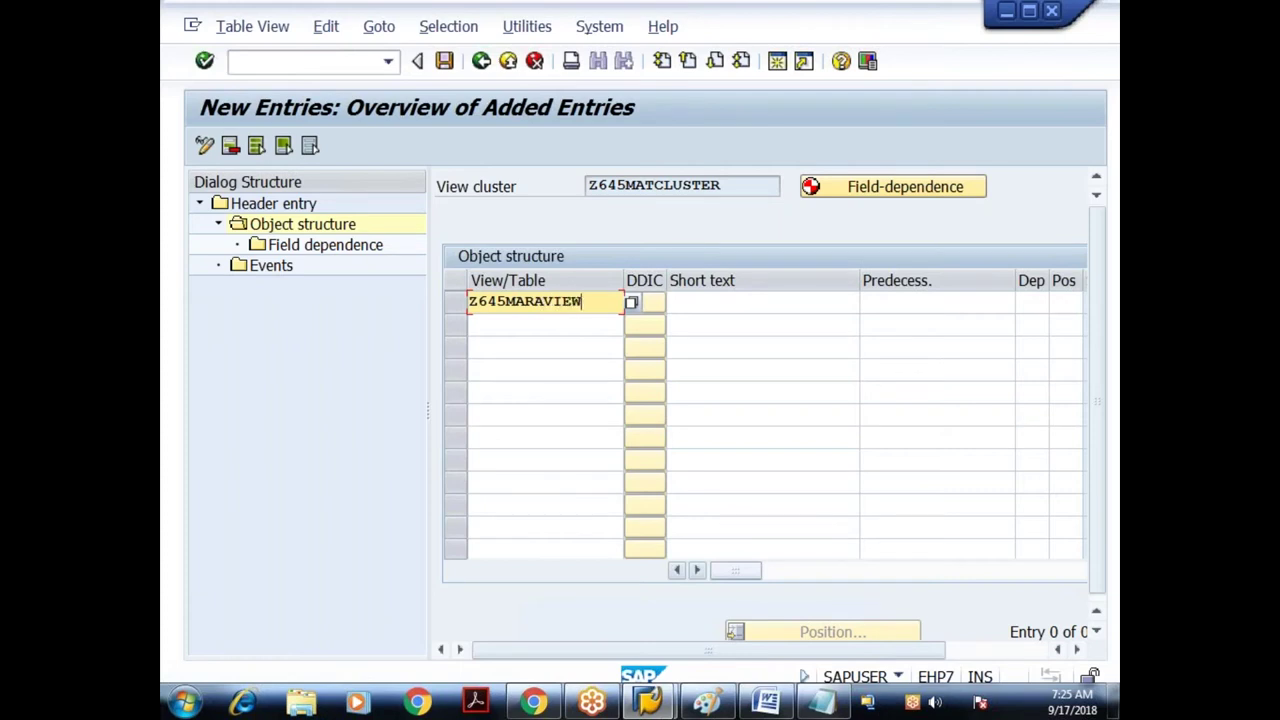
{"action": "left_click", "coordinate": [554, 323]}
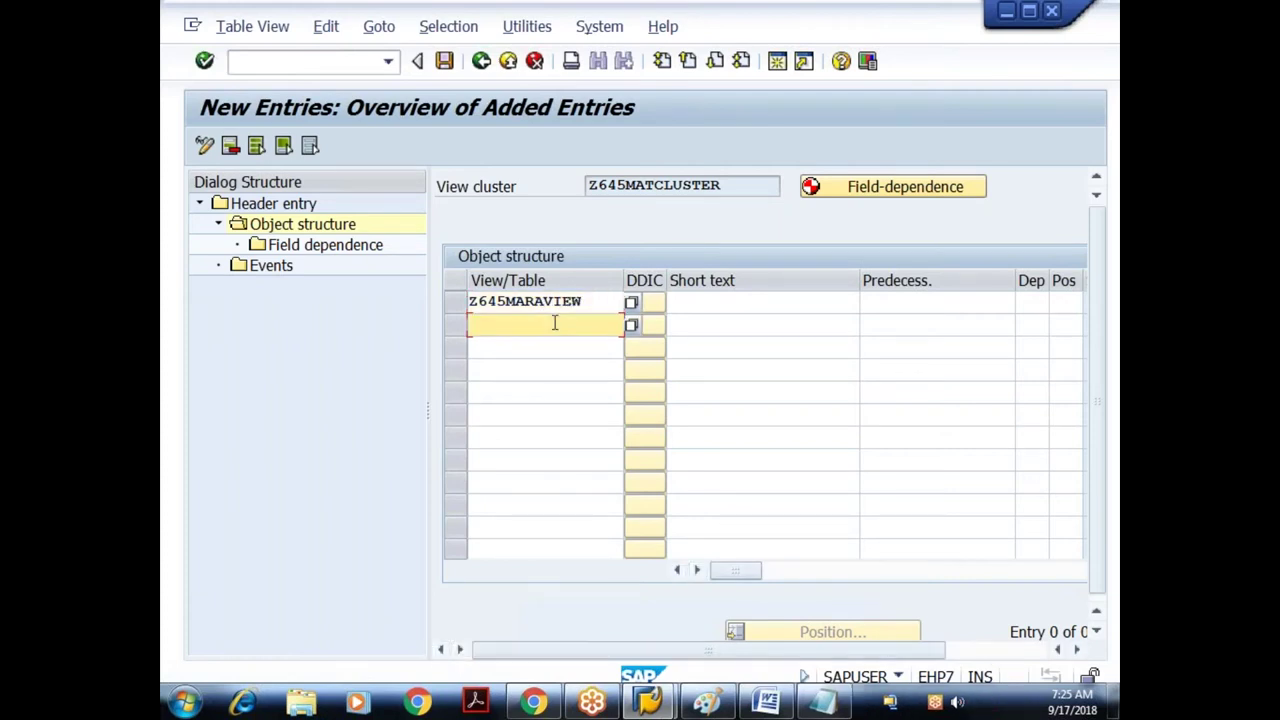
{"action": "type", "text": "Z645MARCVIEW"}
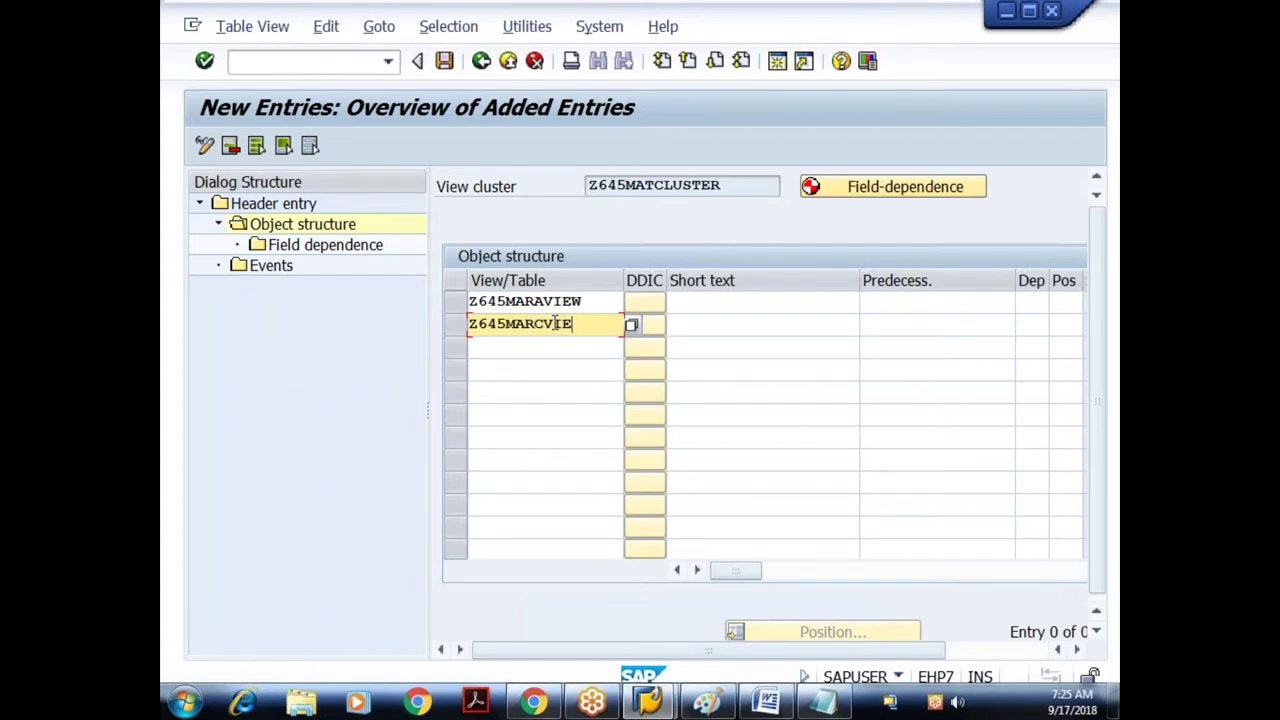
{"action": "left_click", "coordinate": [522, 347]}
{"action": "type", "text": "Z645MARD"}
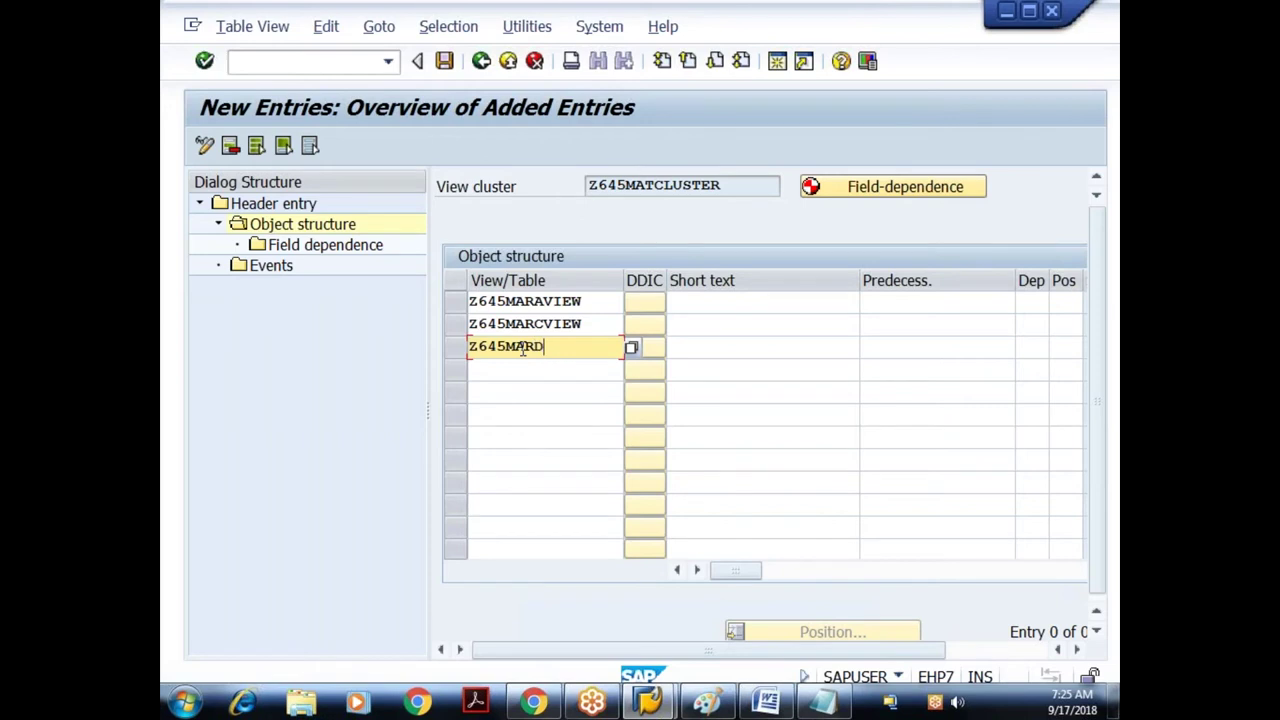
{"action": "type", "text": "VIEW"}
{"action": "key", "text": "Return"}
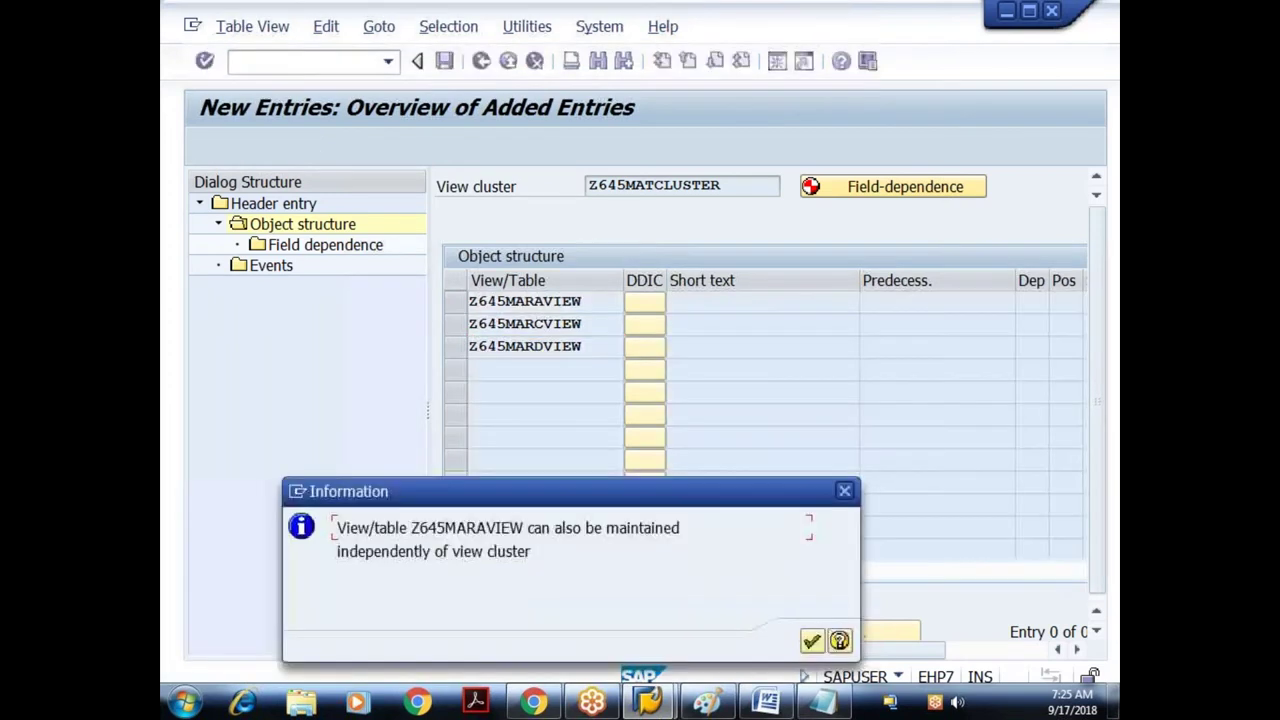
{"action": "key", "text": "Return"}
{"action": "key", "text": "Return"}
{"action": "key", "text": "Return"}
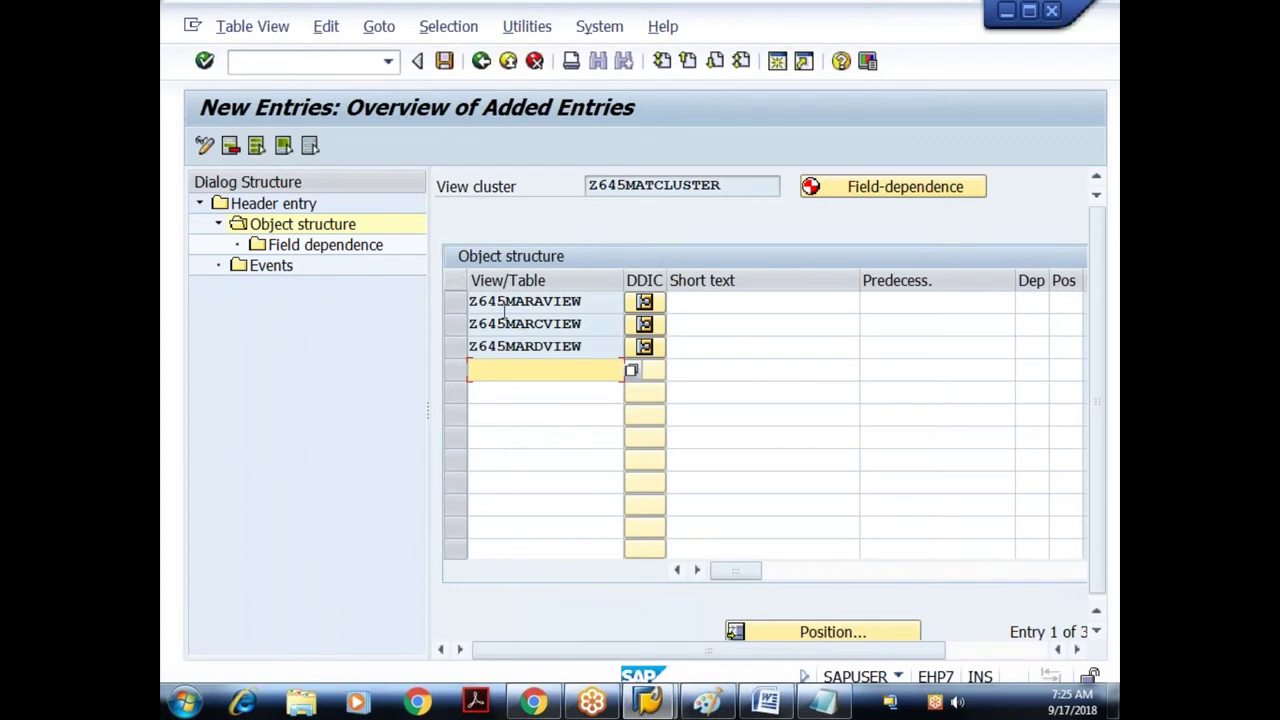
Enter the short texts Material Master Data, Material Plant Data and Material Storage Data for the MARA, MARC and MARD views respectively
{"action": "left_click", "coordinate": [703, 304]}
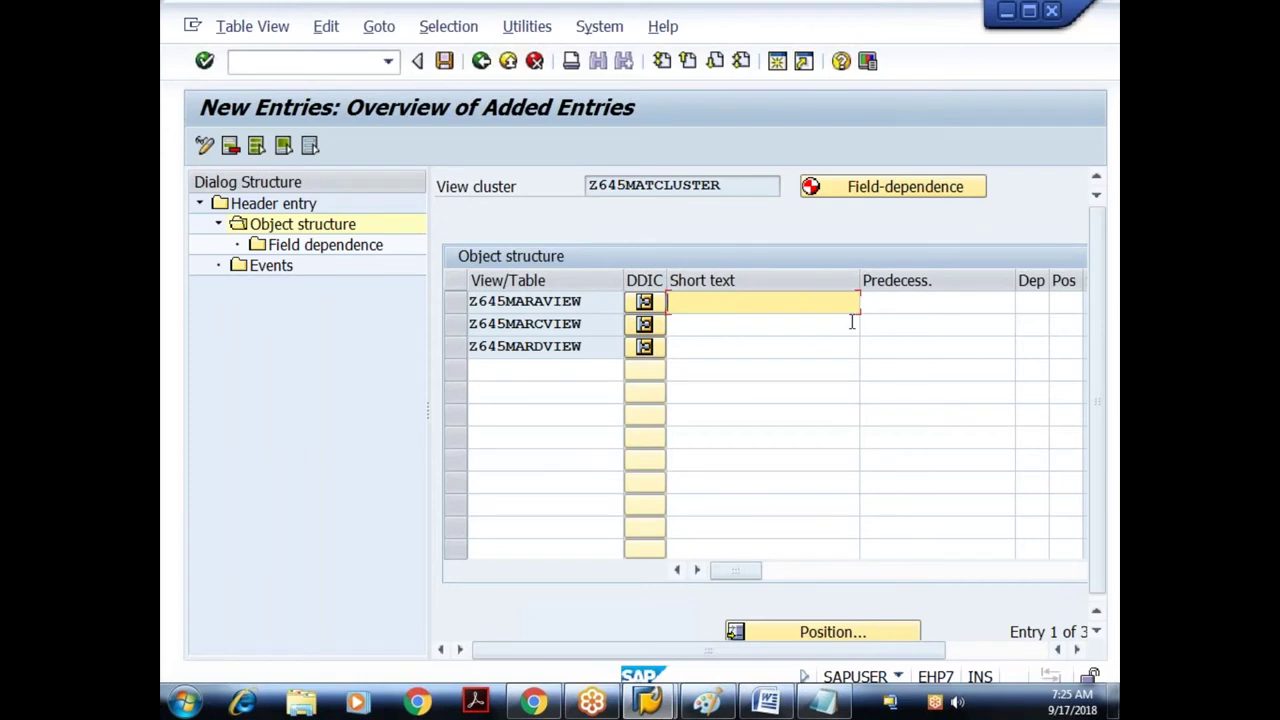
{"action": "type", "text": "Material Master Data"}
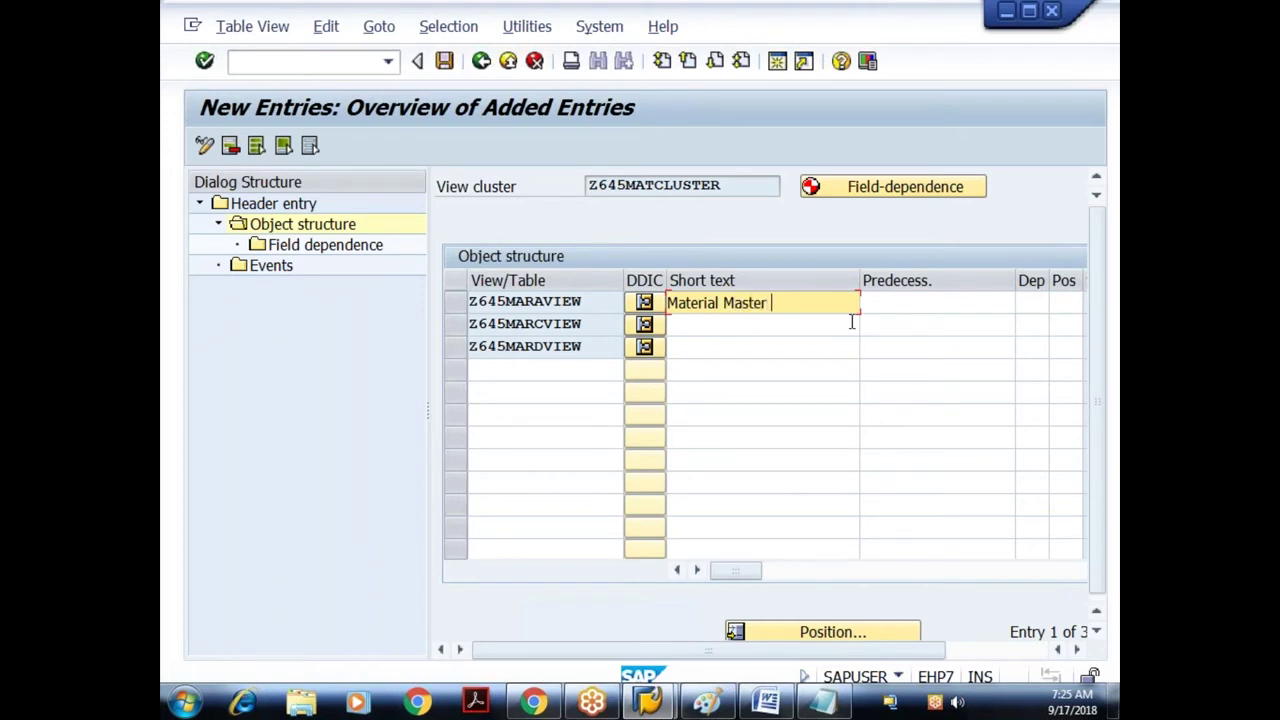
{"action": "left_click", "coordinate": [852, 321]}
{"action": "type", "text": "Materi"}
{"action": "type", "text": "Plant Data"}
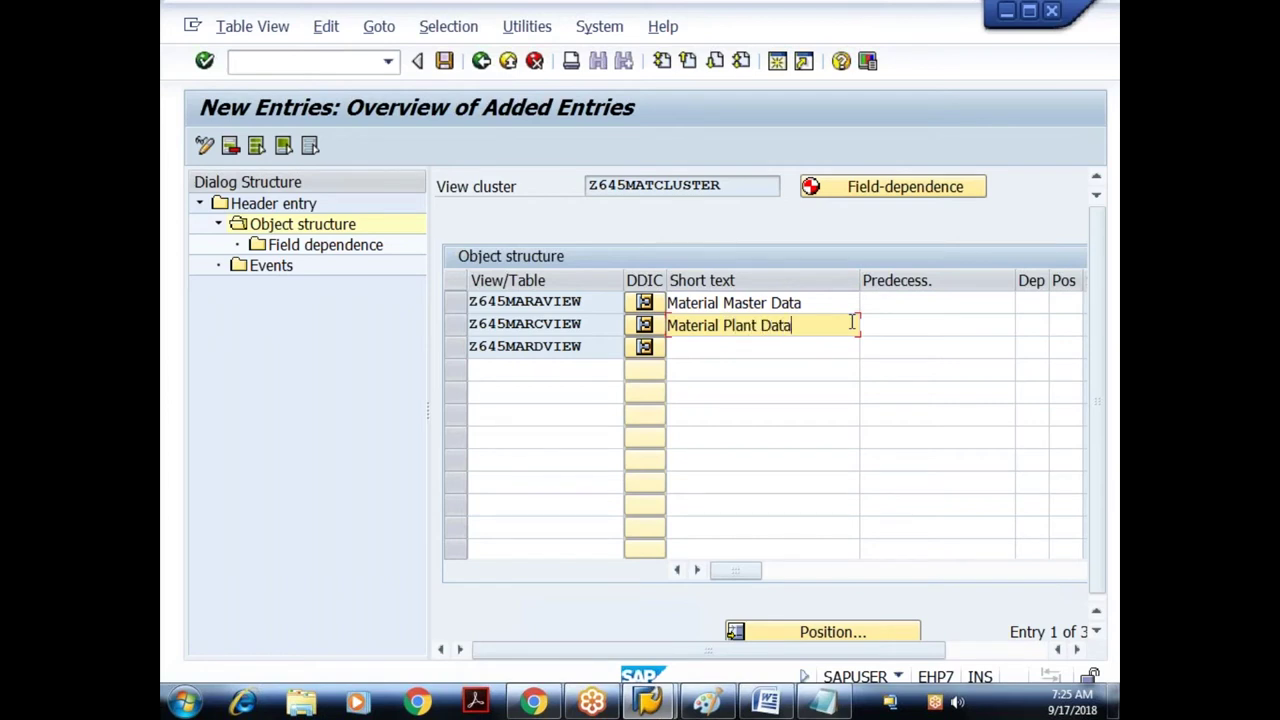
{"action": "key", "text": "Down"}
{"action": "type", "text": "Material Storage Dat"}
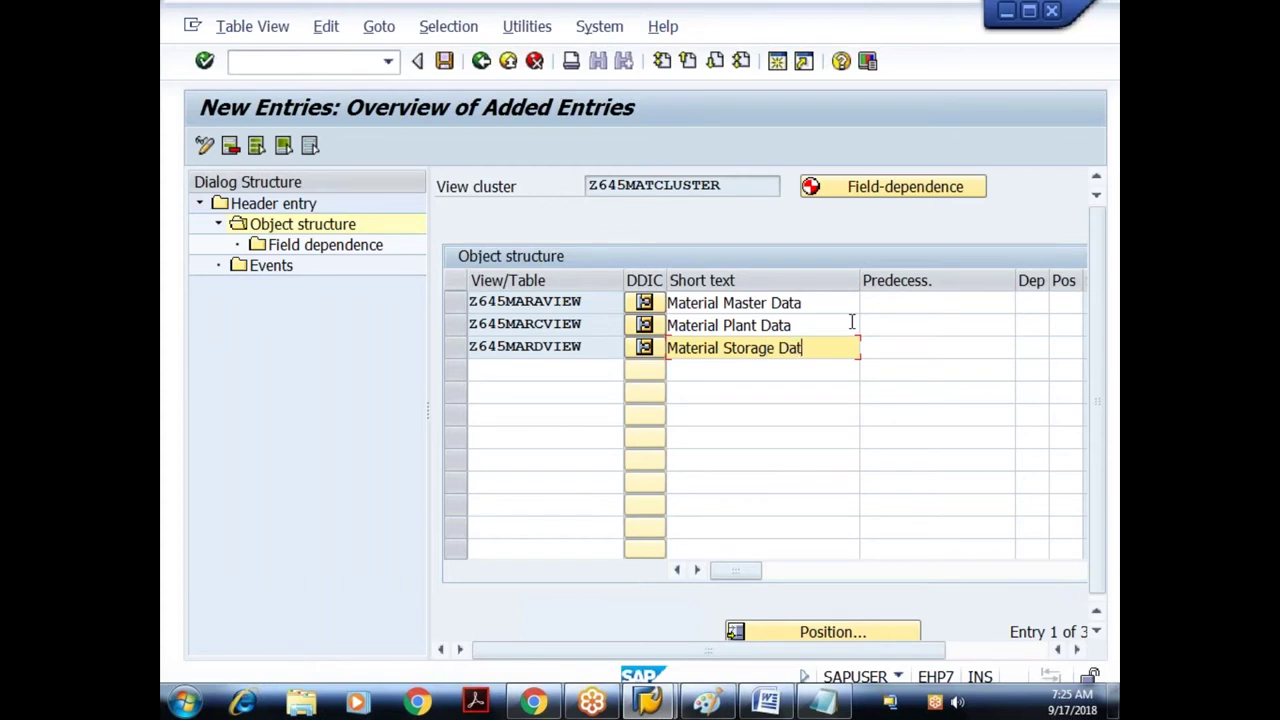
{"action": "key", "text": "Return"}
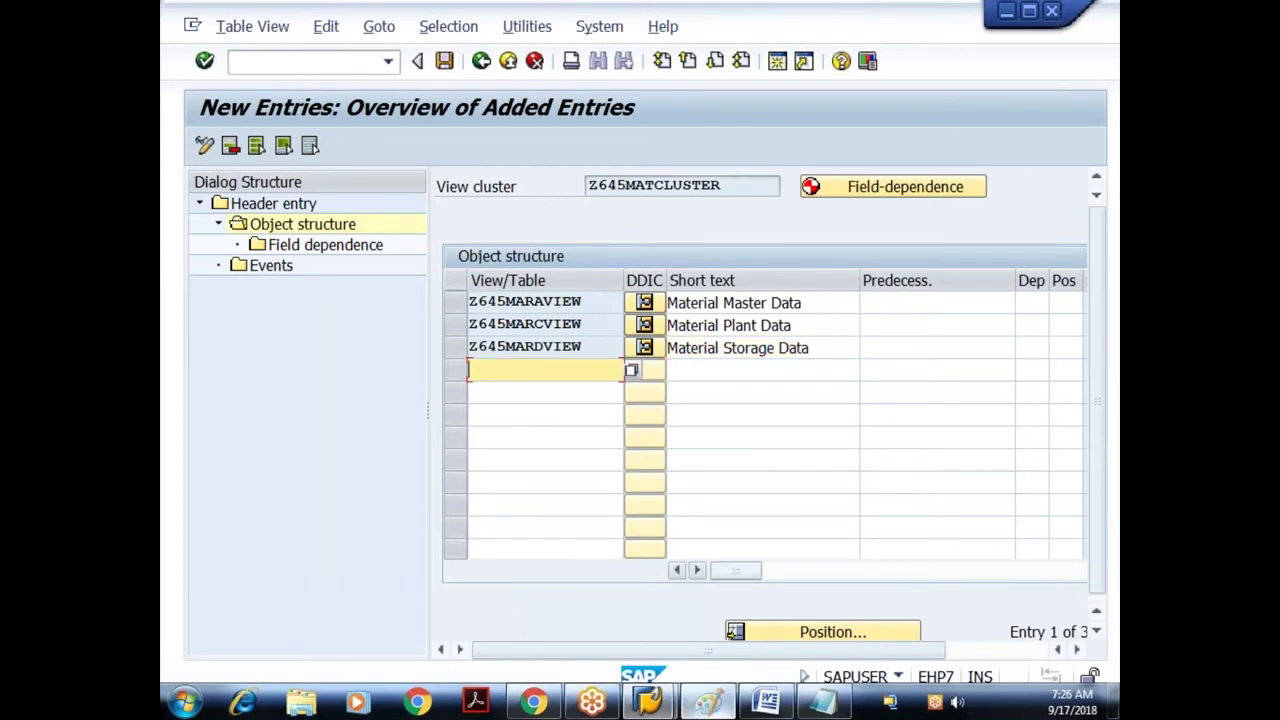
Switch to the view cluster diagram in Paint to examine the hierarchy of the MARA, MARC and MARD data
{"action": "left_click", "coordinate": [710, 704]}
{"action": "left_click", "coordinate": [734, 466]}
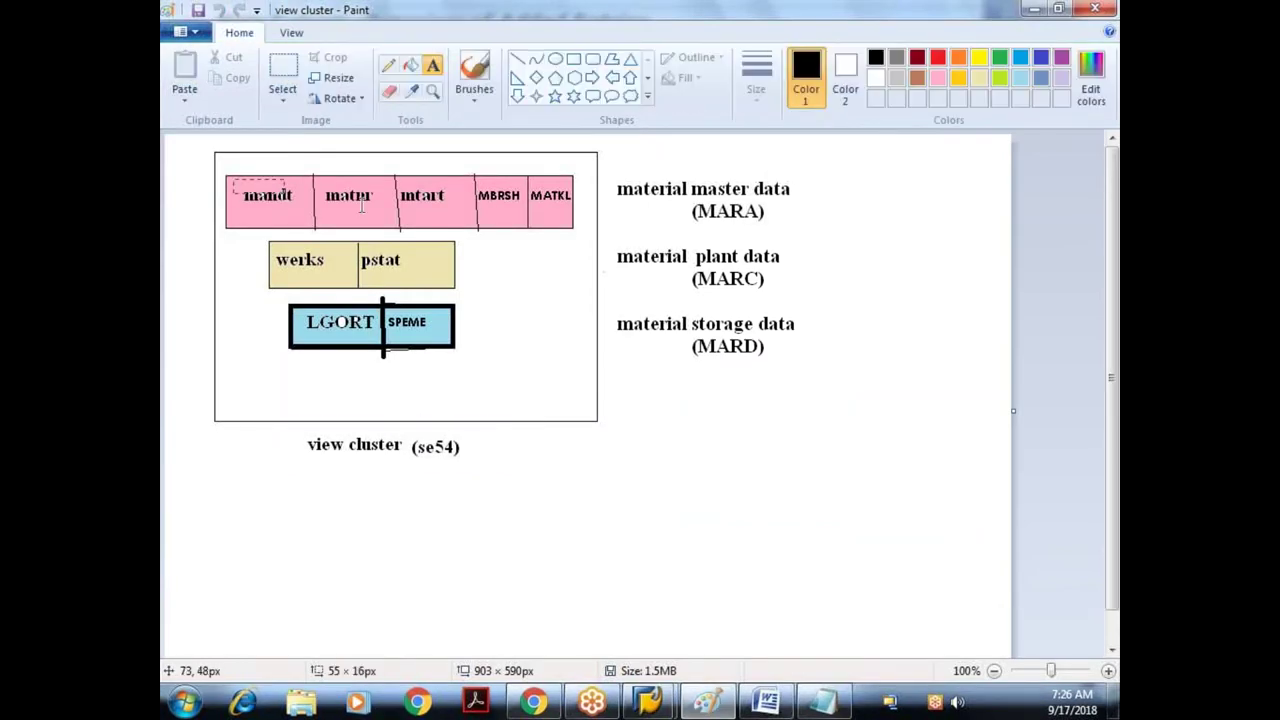